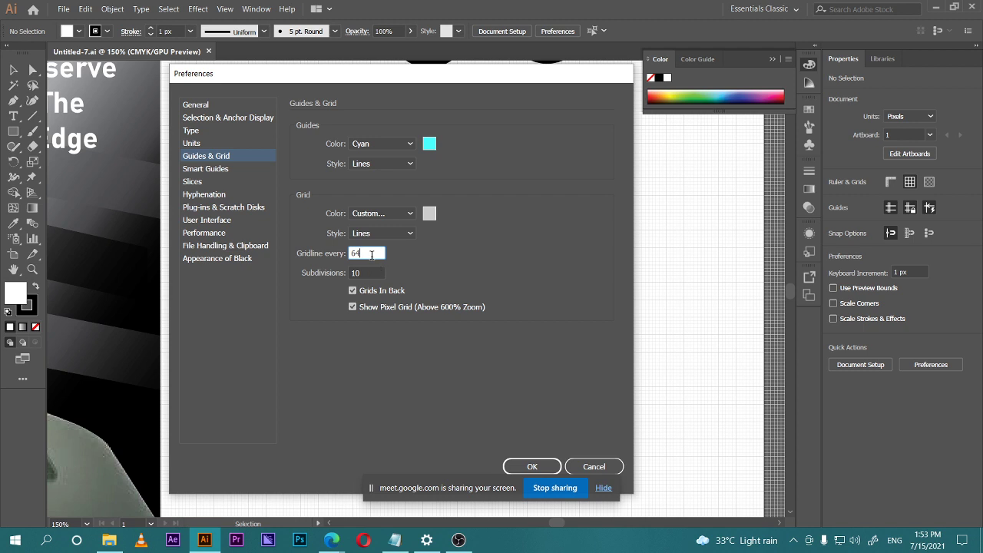
Set the grid to a gridline every 64 px with 10 subdivisions and apply the preferences.
left_click(377, 274)
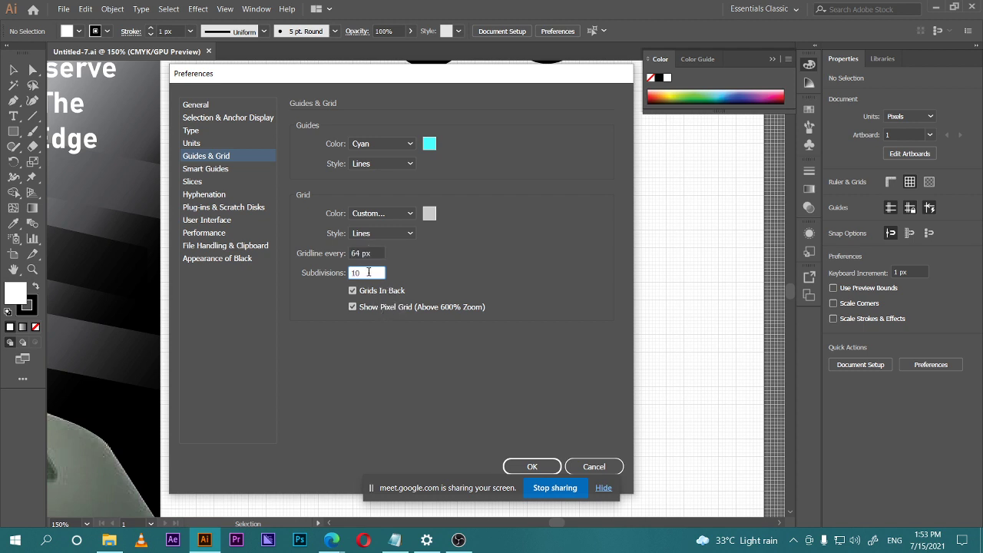
left_click_drag(370, 273, 310, 272)
left_click(534, 463)
left_click(604, 489)
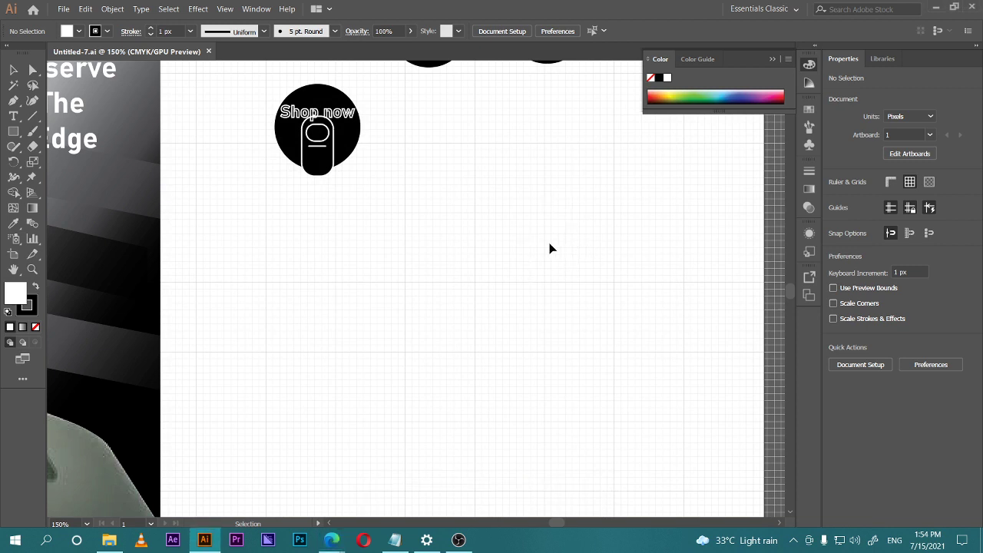
Examine the new grid spacing in the empty artboard area around the icons at several zoom levels.
left_click_drag(466, 223, 499, 238)
left_click_drag(503, 276, 487, 275)
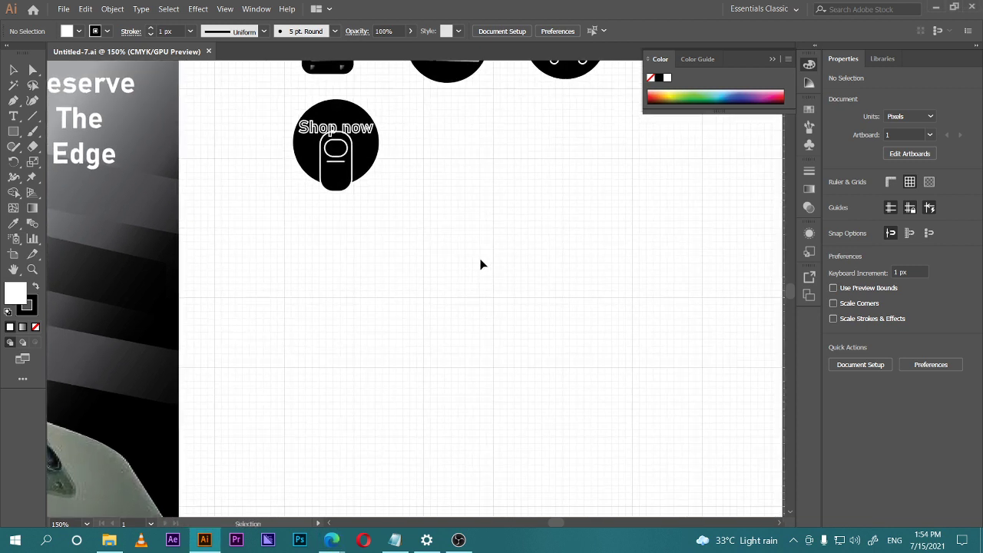
key("ctrl+minus")
key("ctrl+minus")
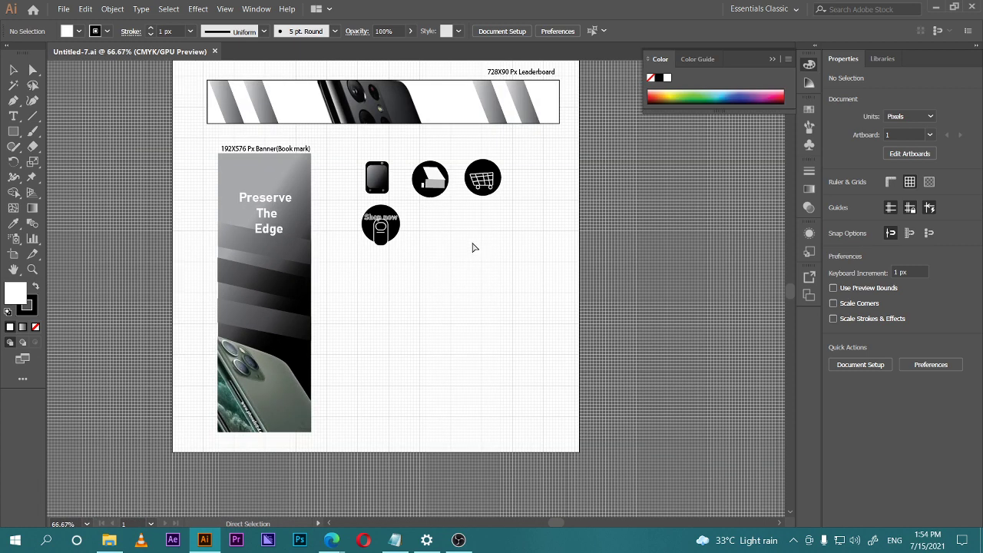
key("ctrl+plus")
key("ctrl+plus")
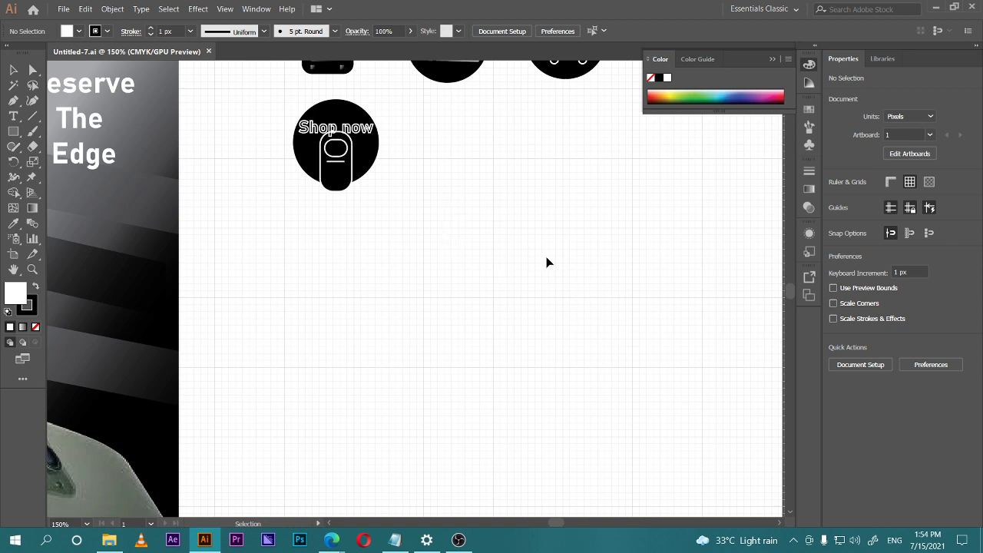
key("ctrl+equal")
key("ctrl+equal")
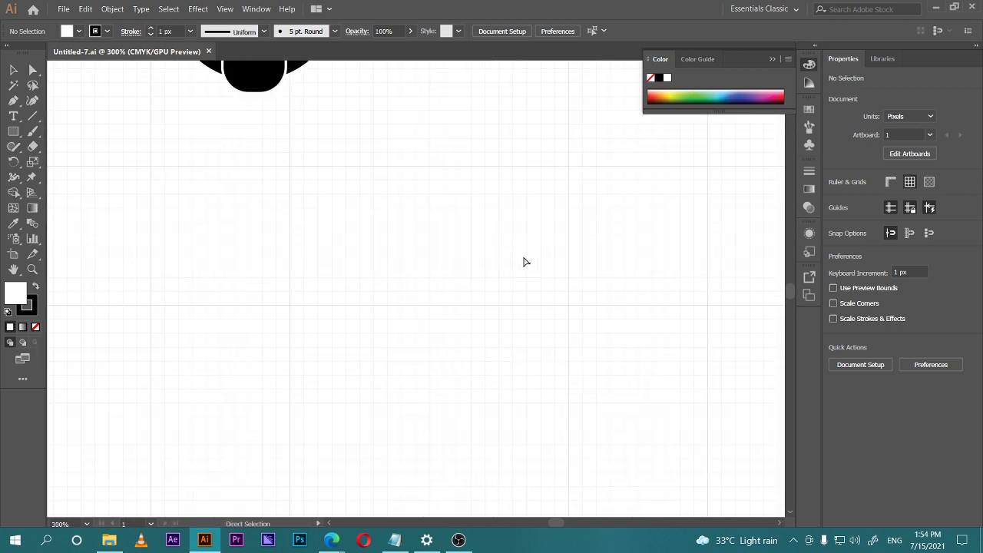
key("ctrl+minus")
key("ctrl+equal")
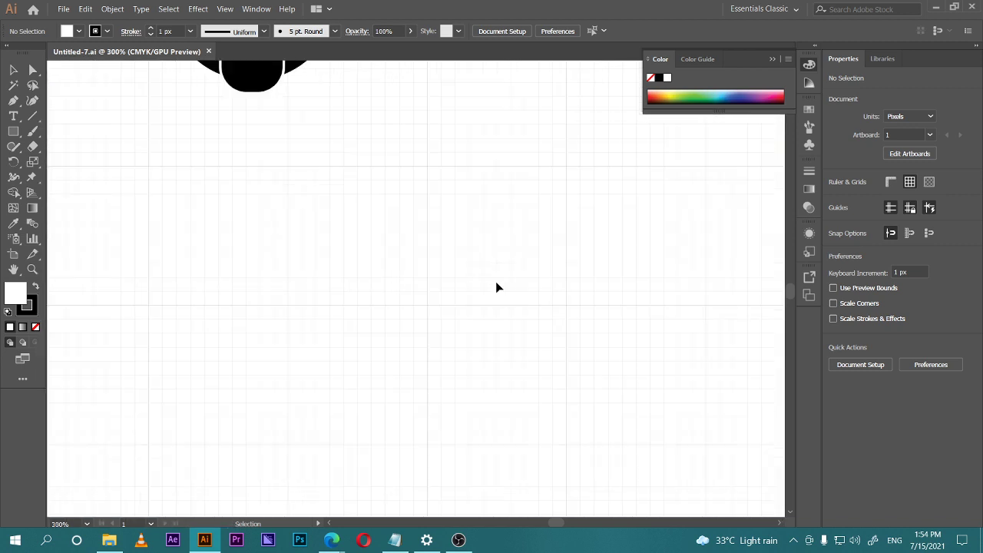
left_click_drag(425, 246, 447, 255)
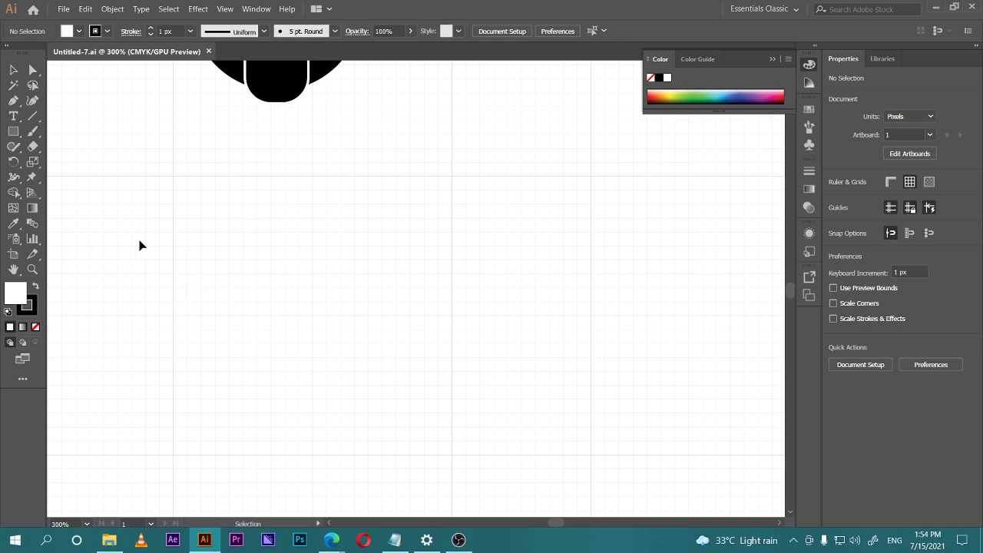
Draw a rectangle about 256 px wide and 63 px high along the gridlines below the Shop now icon.
left_click(13, 131)
scroll(340, 263, "right", 3)
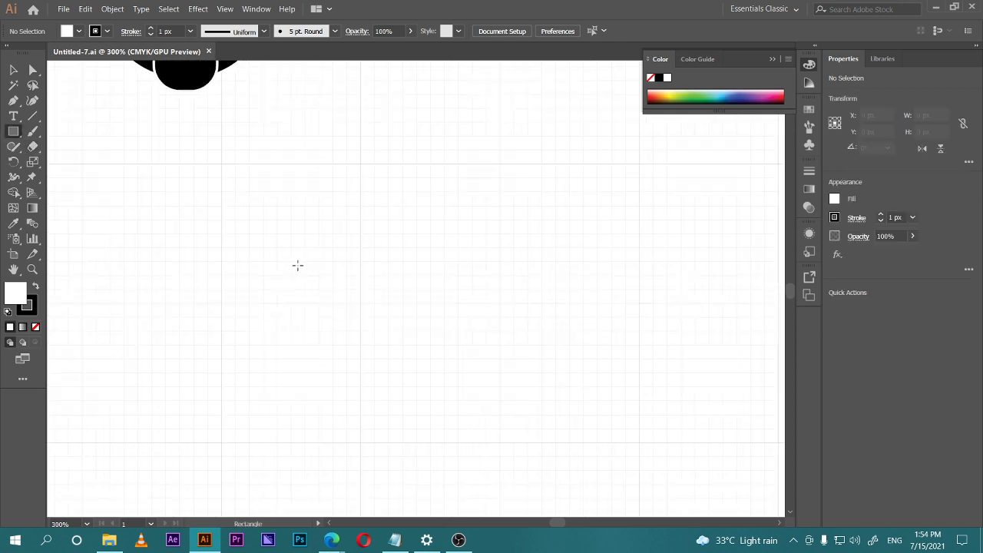
key("ctrl+minus")
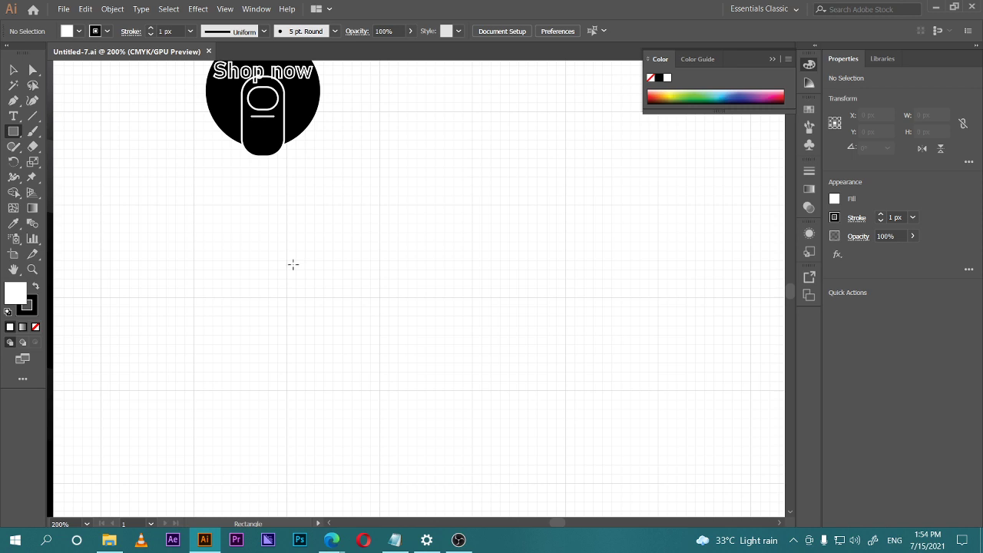
left_click_drag(236, 305, 208, 292)
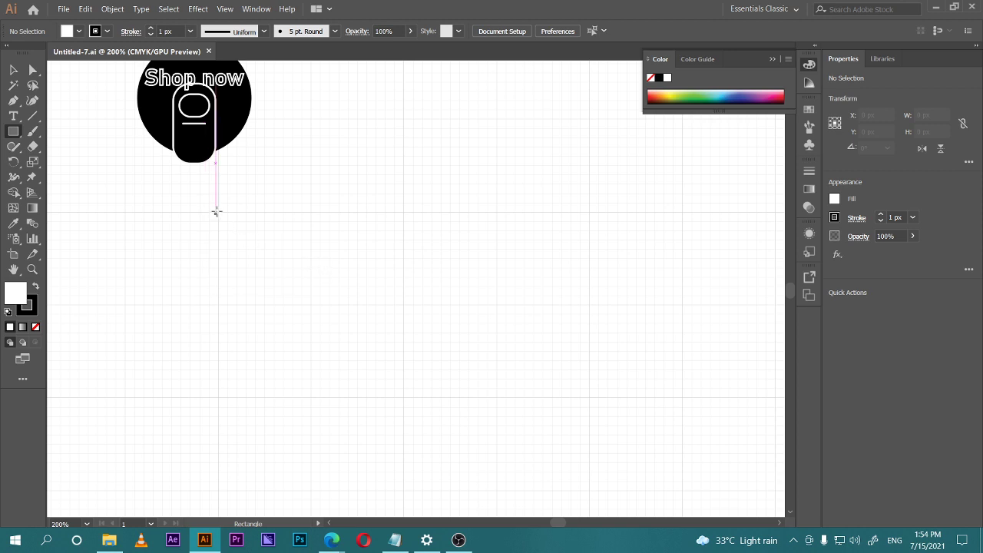
left_click_drag(218, 213, 588, 304)
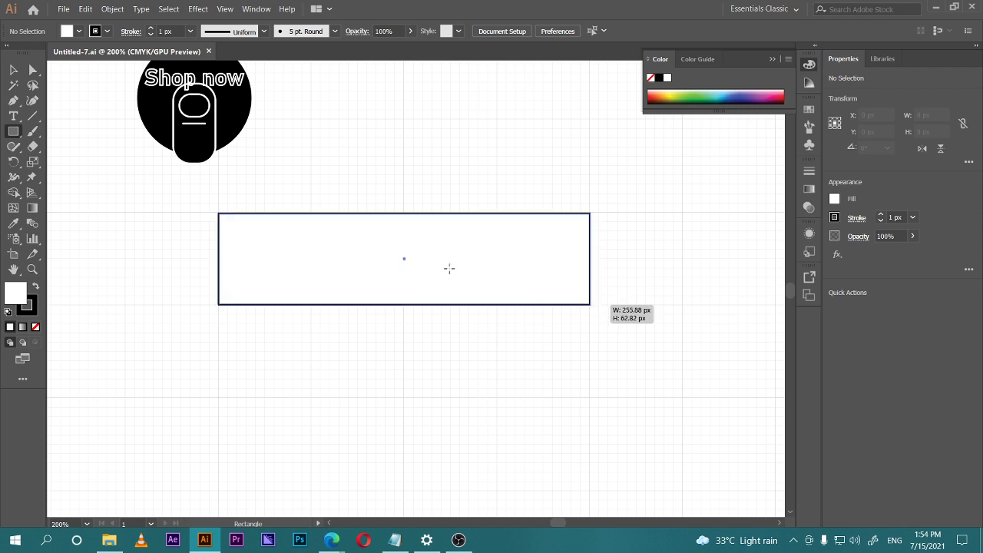
Delete the wide rectangle below the Shop now icon.
left_click(17, 71)
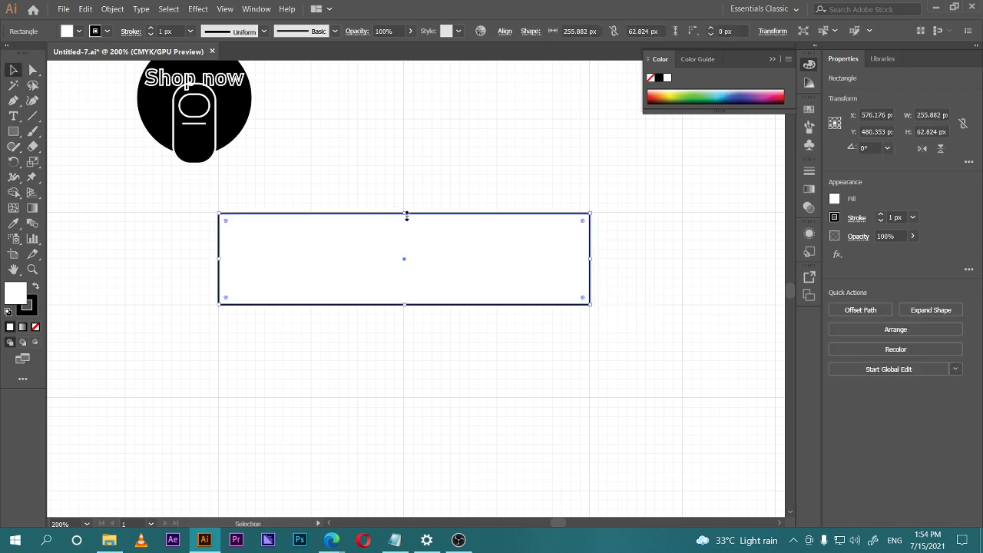
left_click(407, 216)
key("Delete")
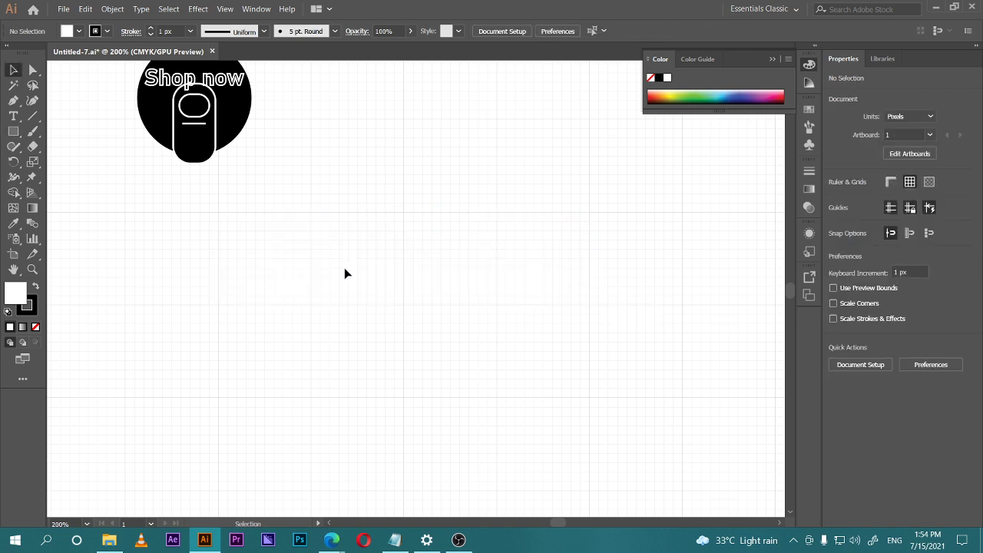
key("ctrl+equal")
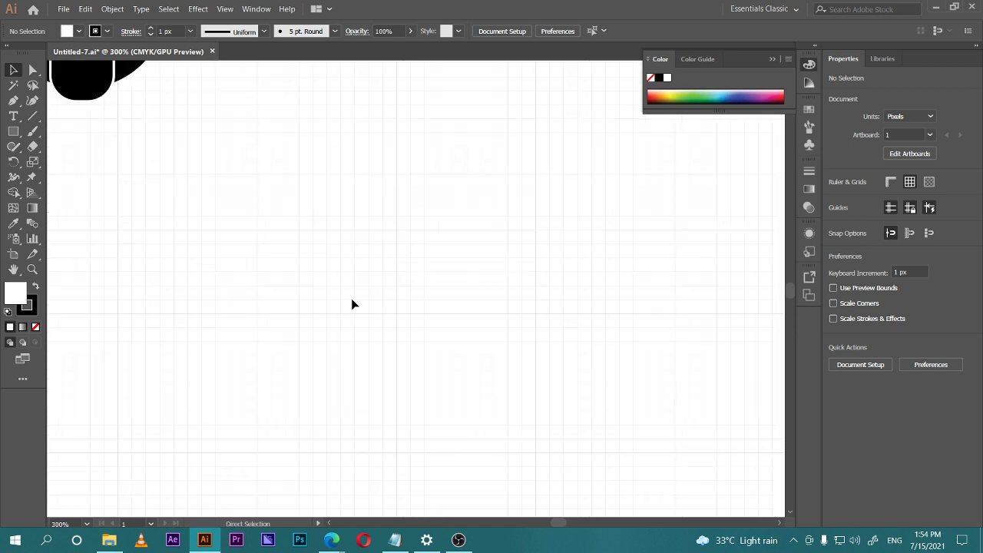
left_click_drag(356, 266, 384, 272)
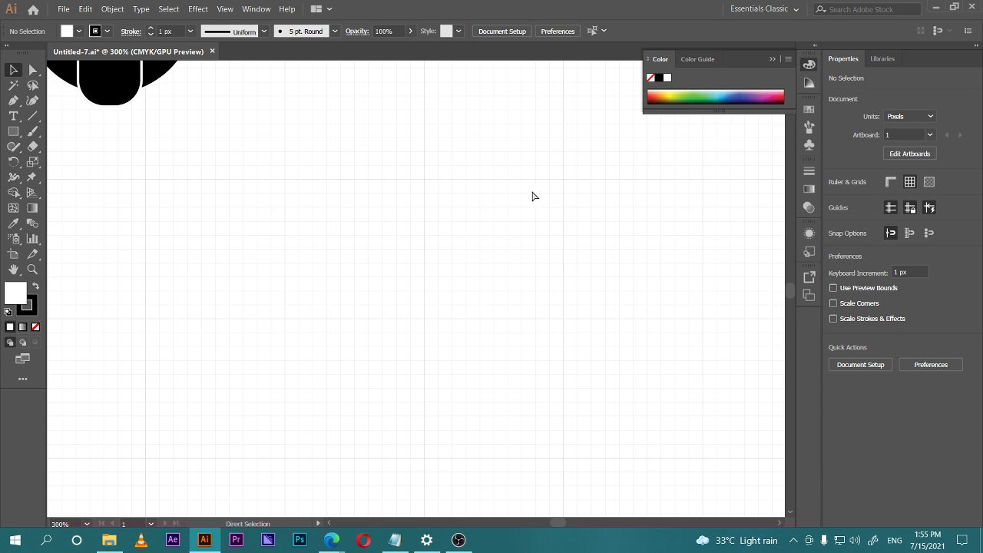
key("ctrl+minus")
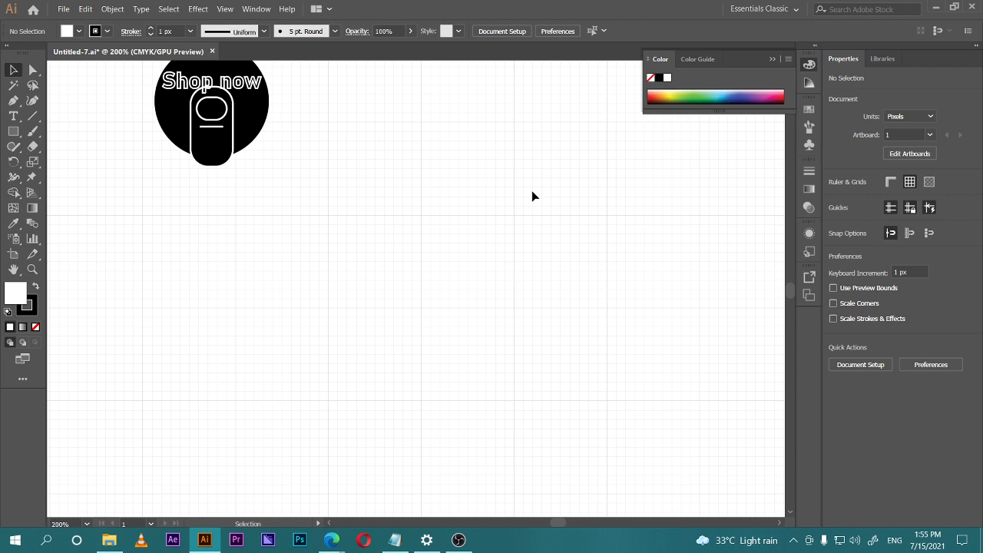
left_click_drag(478, 291, 442, 294)
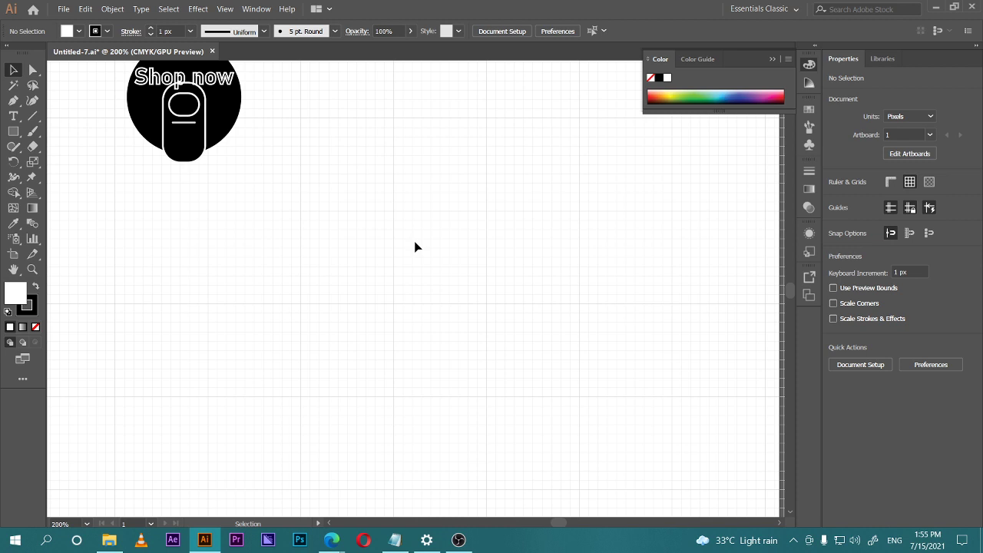
scroll(427, 257, "down", 1)
scroll(428, 256, "left", 1)
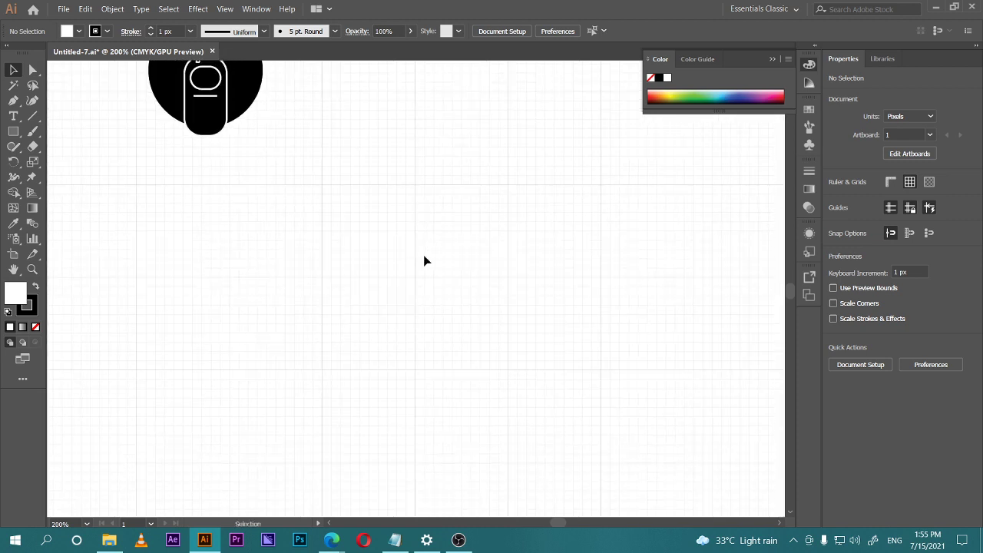
scroll(424, 254, "left", 2)
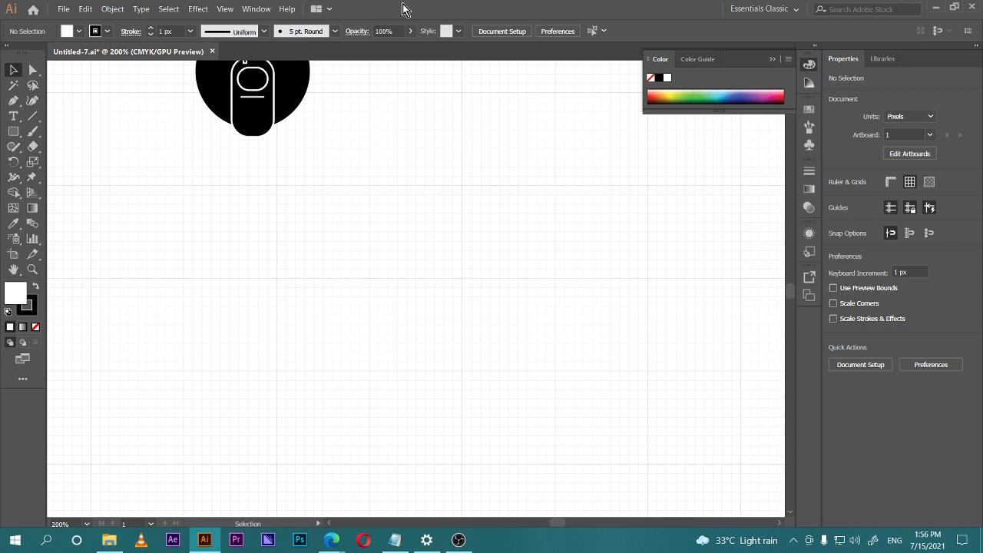
scroll(336, 395, "right", 2)
scroll(336, 395, "up", 1)
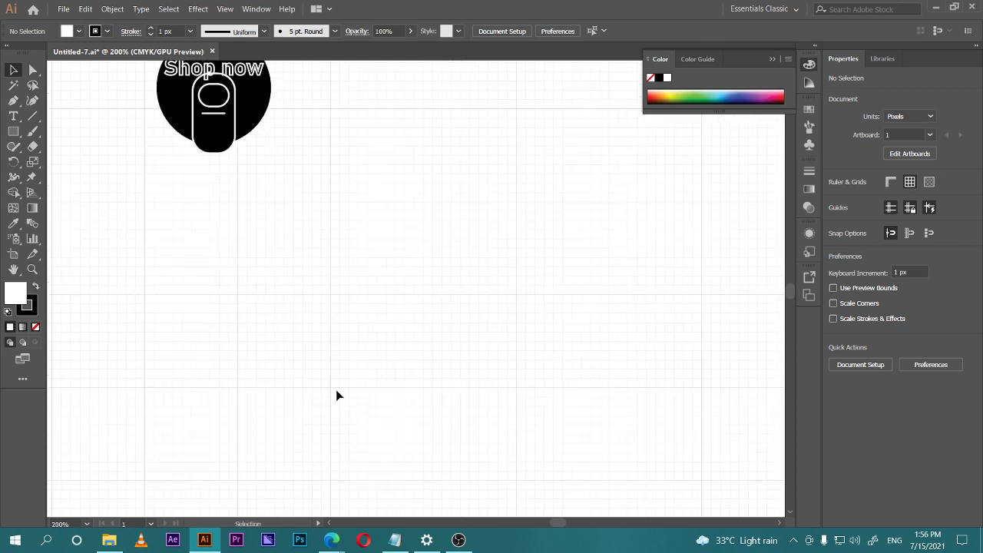
Check the Google Meet call in the browser and return to the Illustrator document.
mouse_move(331, 538)
left_click(317, 508)
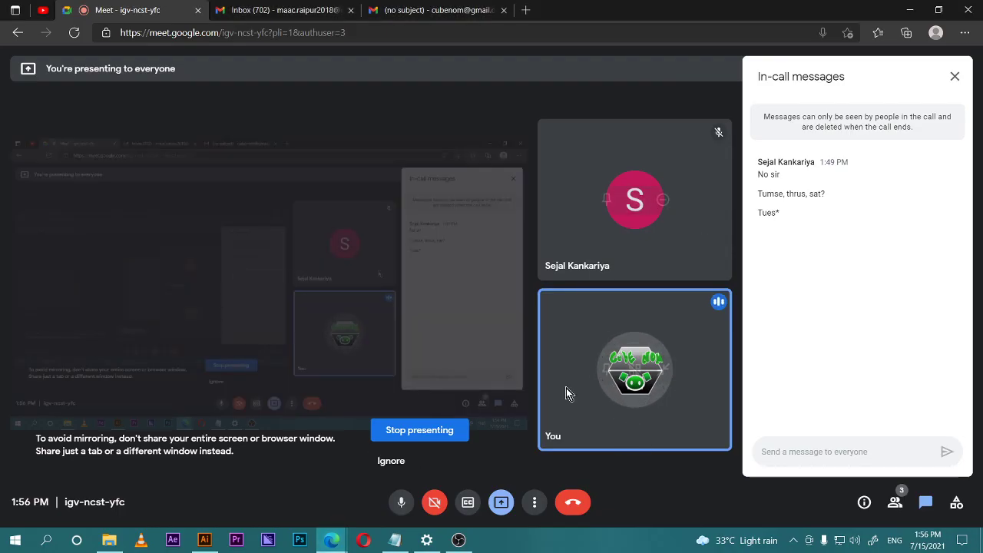
left_click(205, 540)
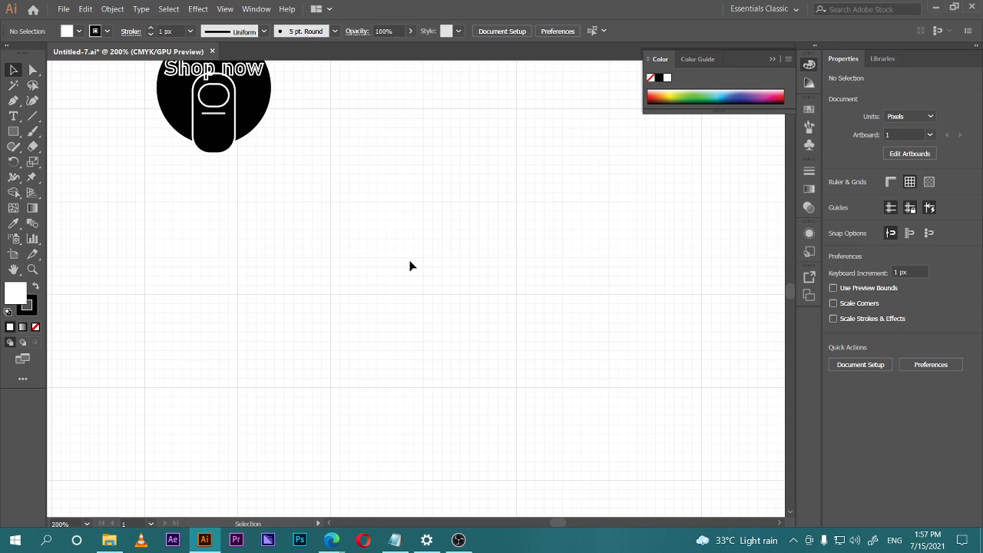
Draw a rectangle about 128 px wide and 63 px high along the gridlines, diagonally below the Shop now icon.
scroll(305, 198, "up", 5)
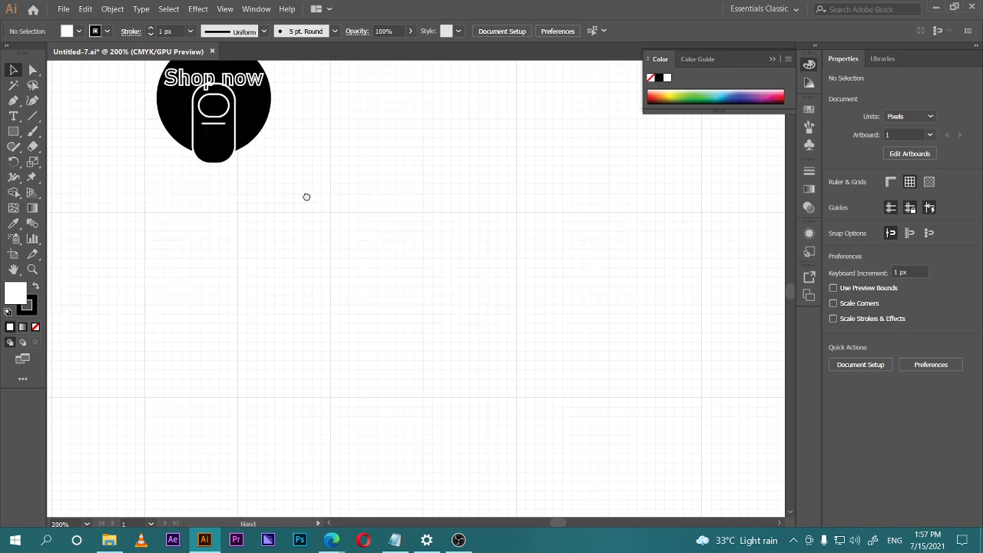
scroll(298, 256, "down", 3)
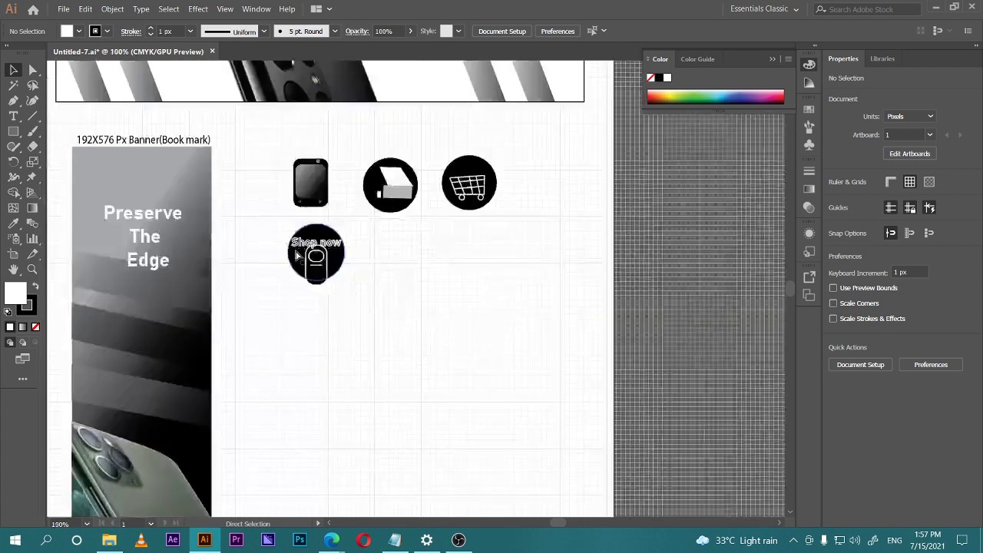
scroll(357, 284, "up", 3)
left_click_drag(352, 307, 371, 305)
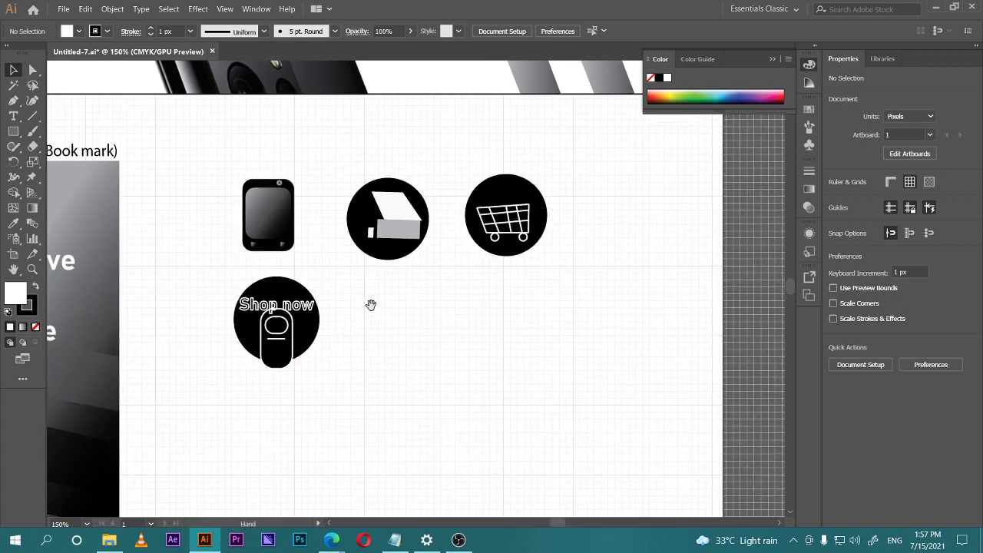
left_click_drag(413, 422, 400, 406)
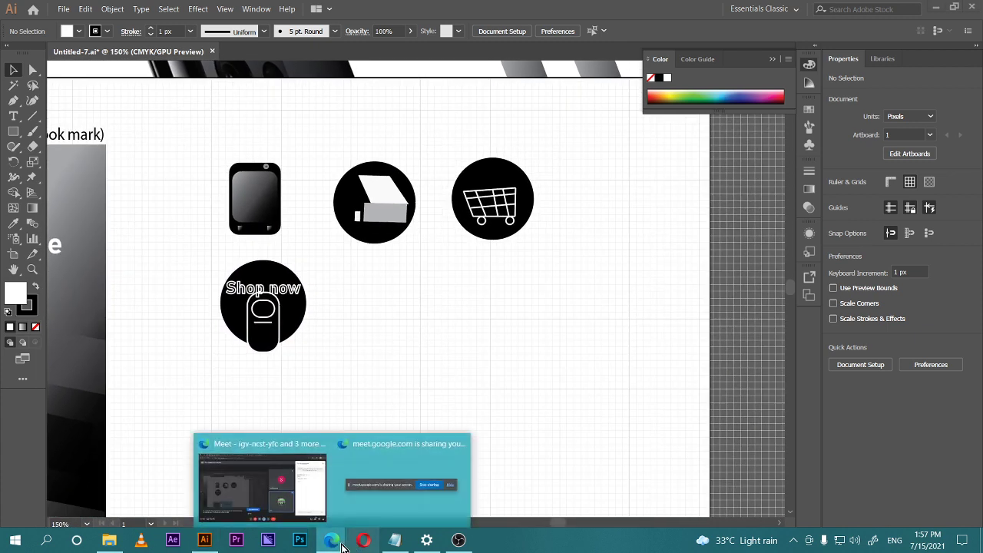
left_click_drag(473, 433, 512, 425)
scroll(384, 305, "down", 4)
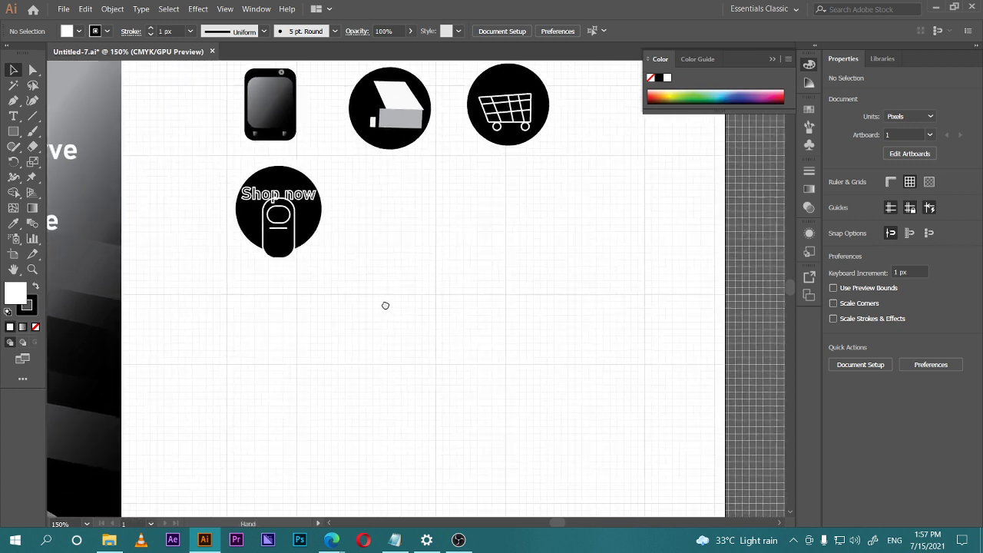
scroll(408, 313, "up", 2)
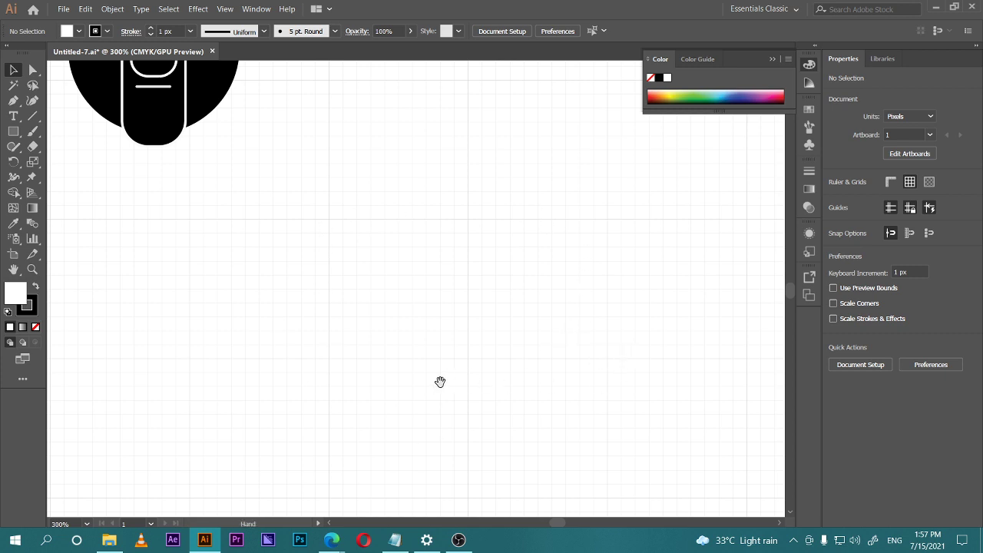
scroll(439, 381, "down", 2)
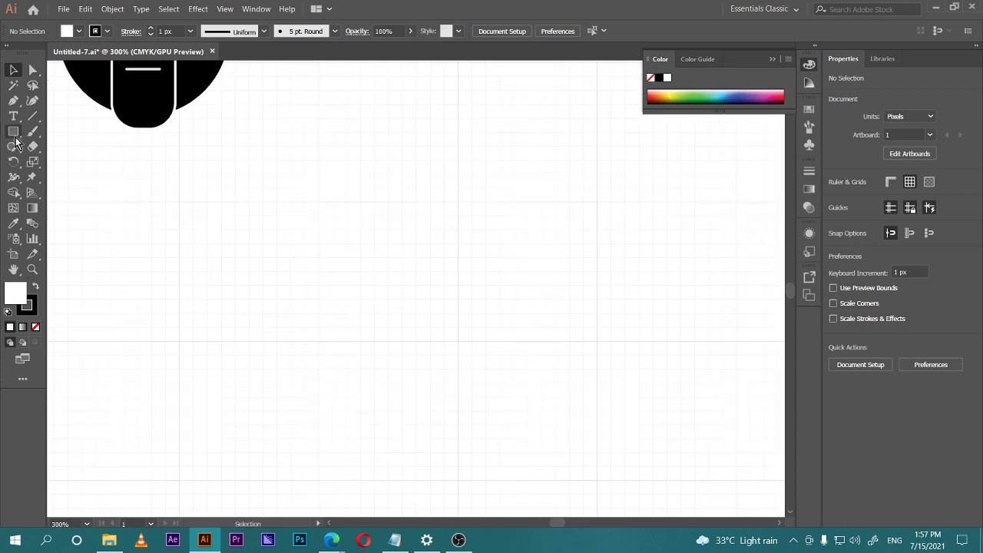
key("m")
mouse_move(319, 202)
left_mouse_down()
mouse_move(645, 389)
mouse_move(581, 327)
mouse_move(596, 340)
left_mouse_up()
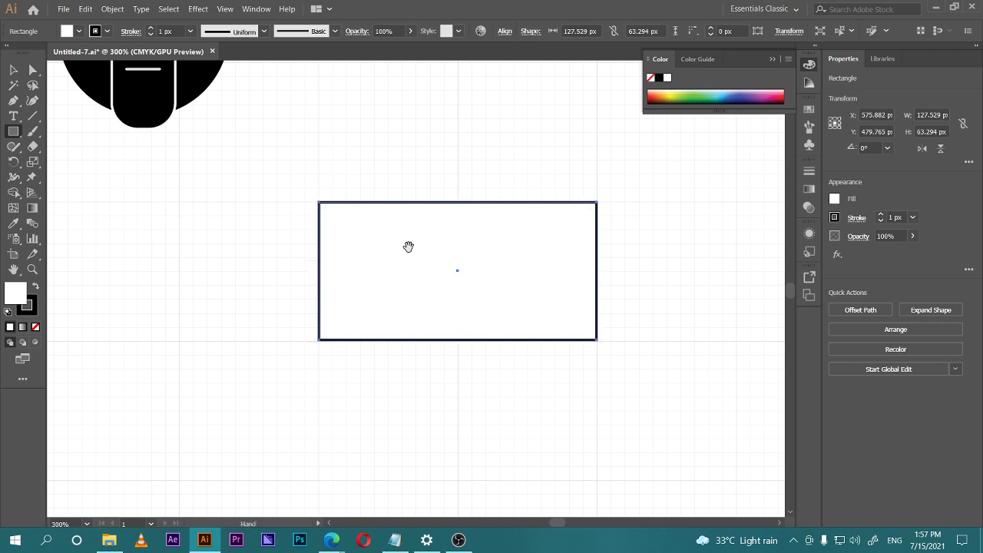
Undo the small shift of the new rectangle away from the gridlines.
left_click_drag(407, 245, 419, 240)
key("v")
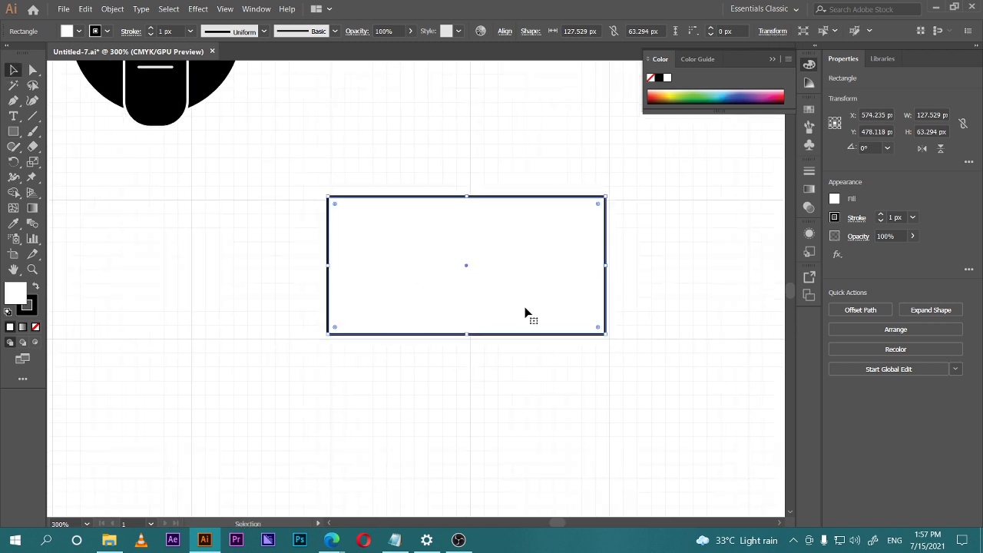
key("ctrl+z")
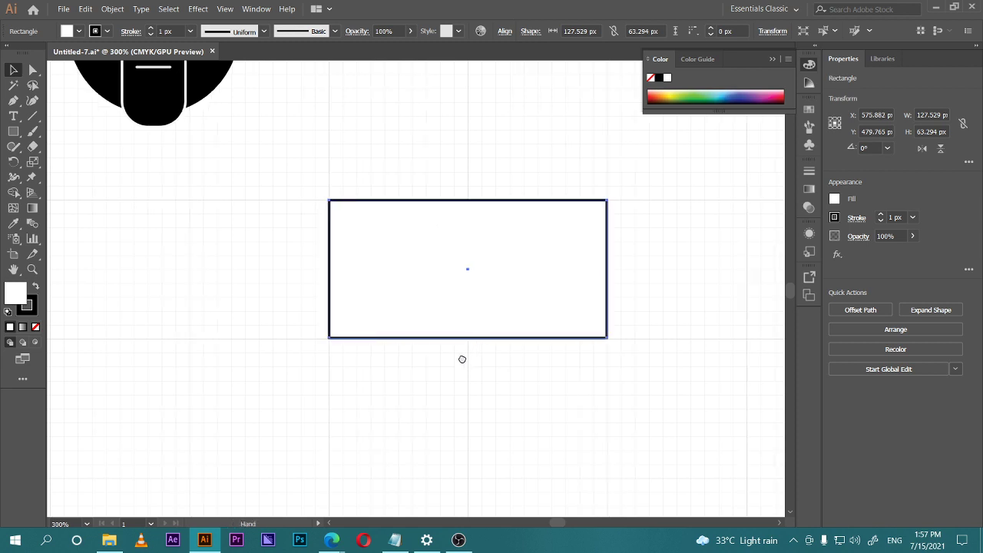
left_click_drag(460, 358, 437, 351)
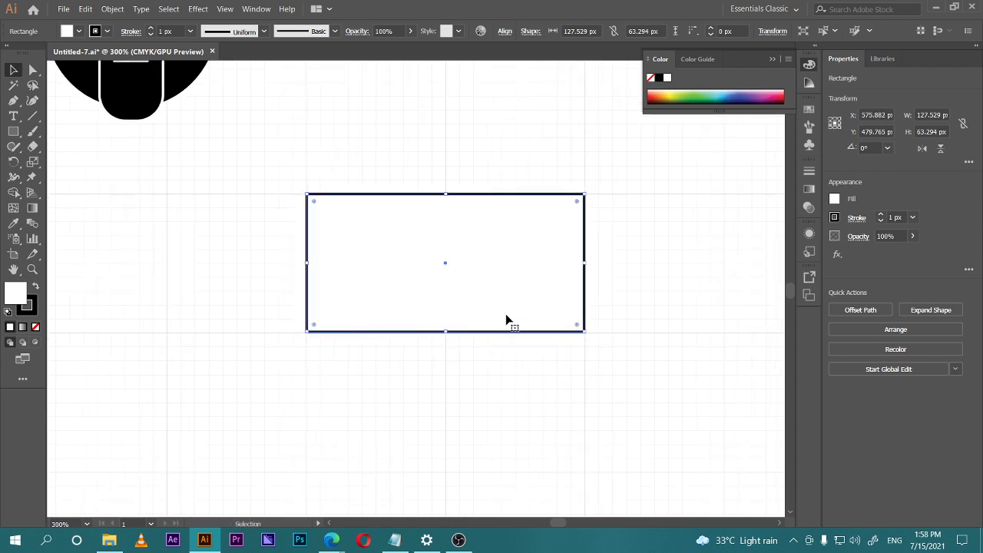
left_click_drag(496, 310, 488, 312)
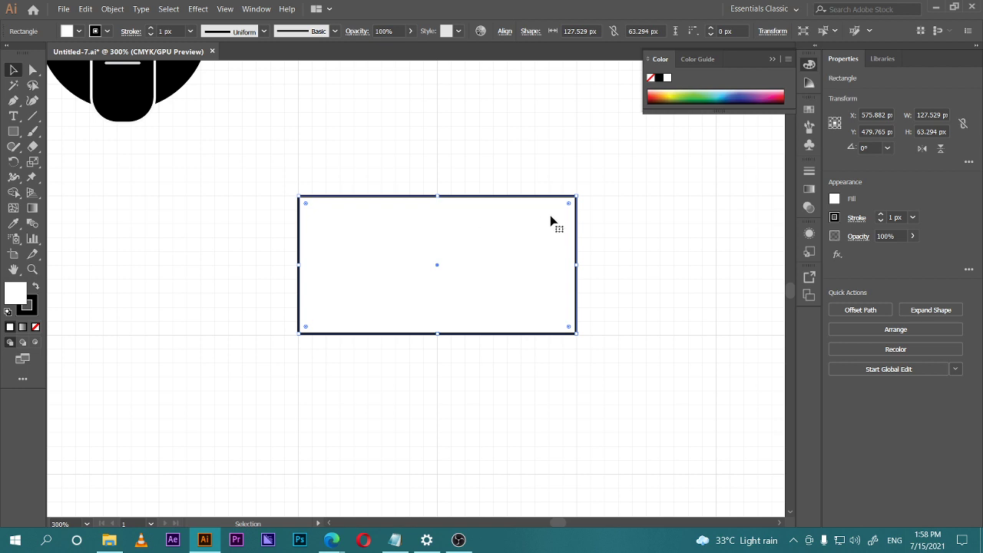
Round all corners of the 128 px wide rectangle to a radius of about 14.5 px.
left_click_drag(566, 203, 543, 227)
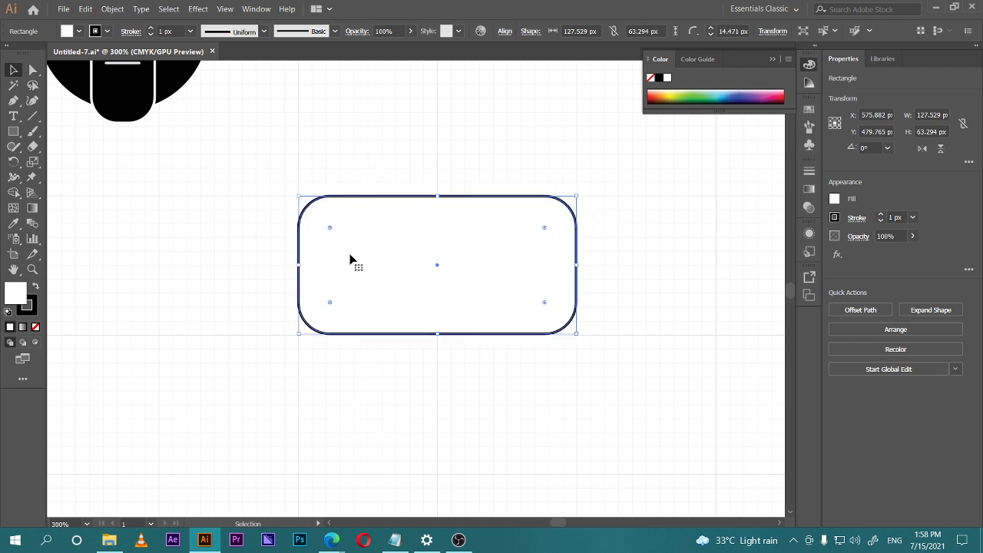
left_click(230, 300)
scroll(308, 276, "down", 3)
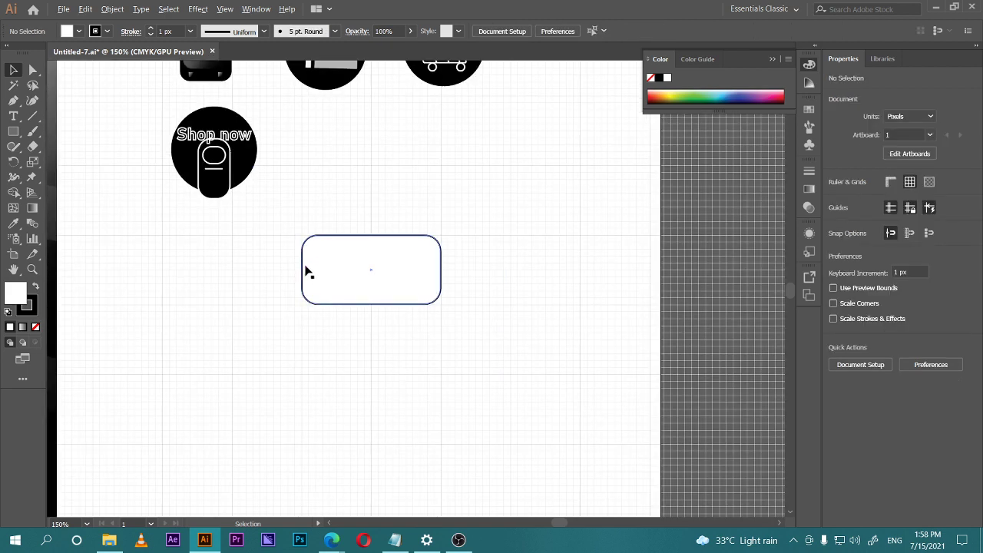
scroll(347, 304, "left", 2)
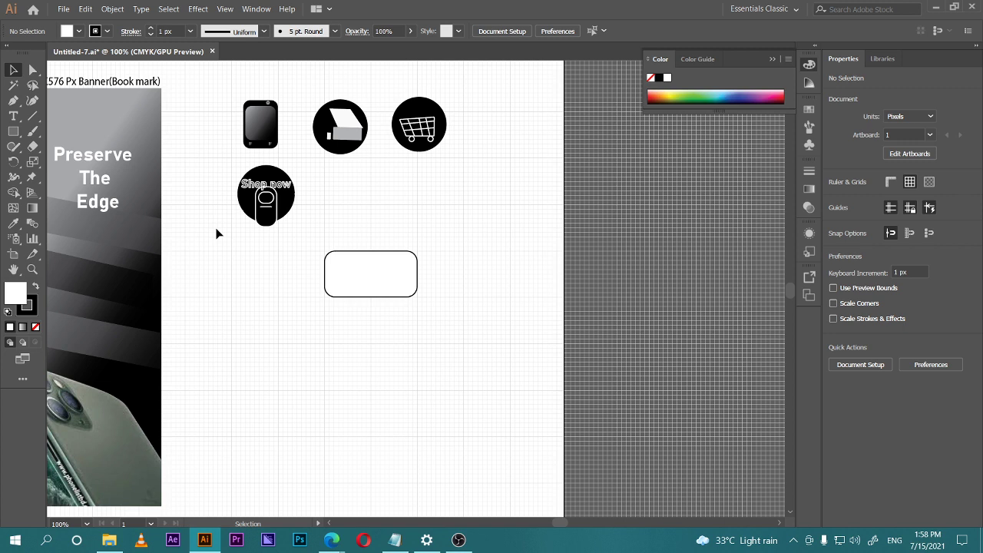
Select the rounded rectangle, show the Pathfinder panel, and place that panel closer to the shape.
left_click(360, 281)
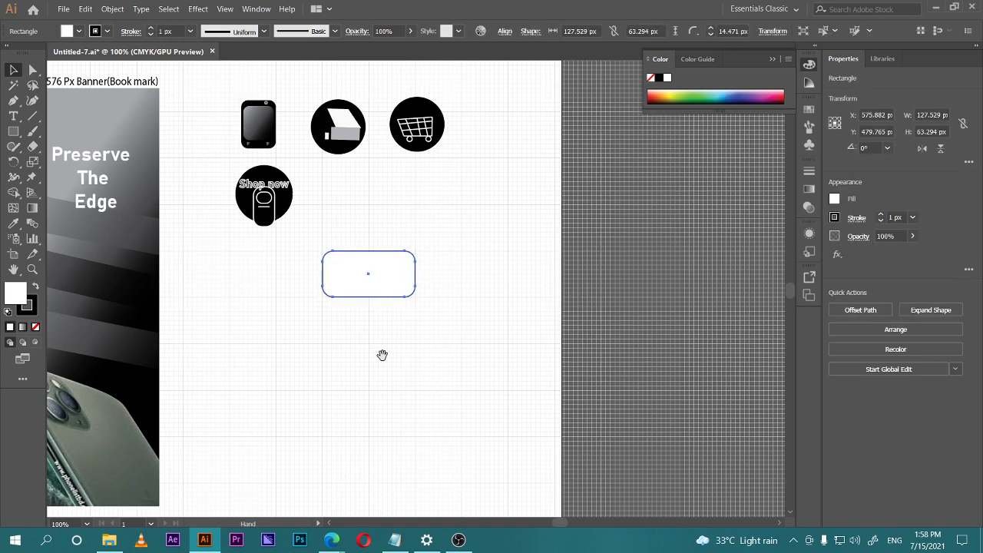
key("ctrl+=")
left_click_drag(372, 359, 355, 348)
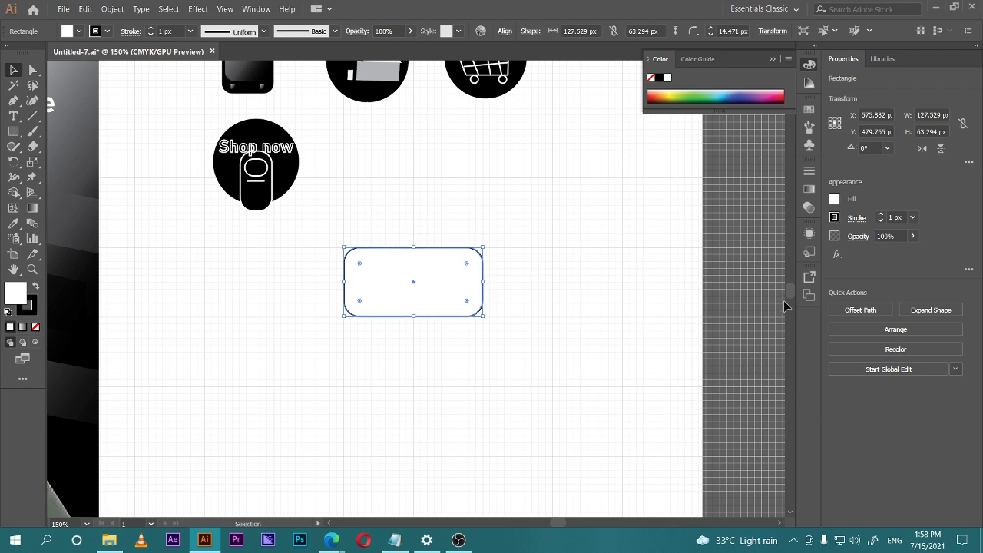
left_click(260, 9)
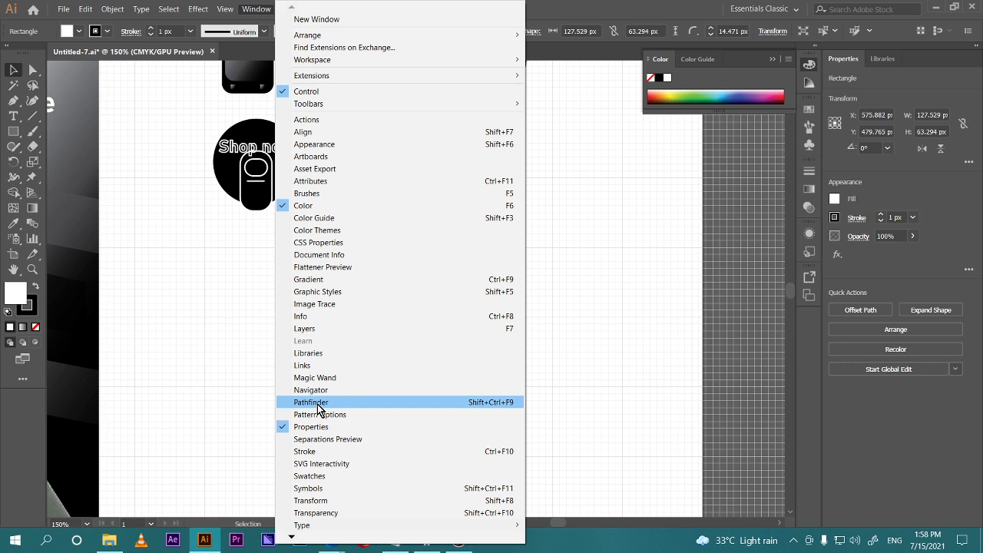
left_click(584, 12)
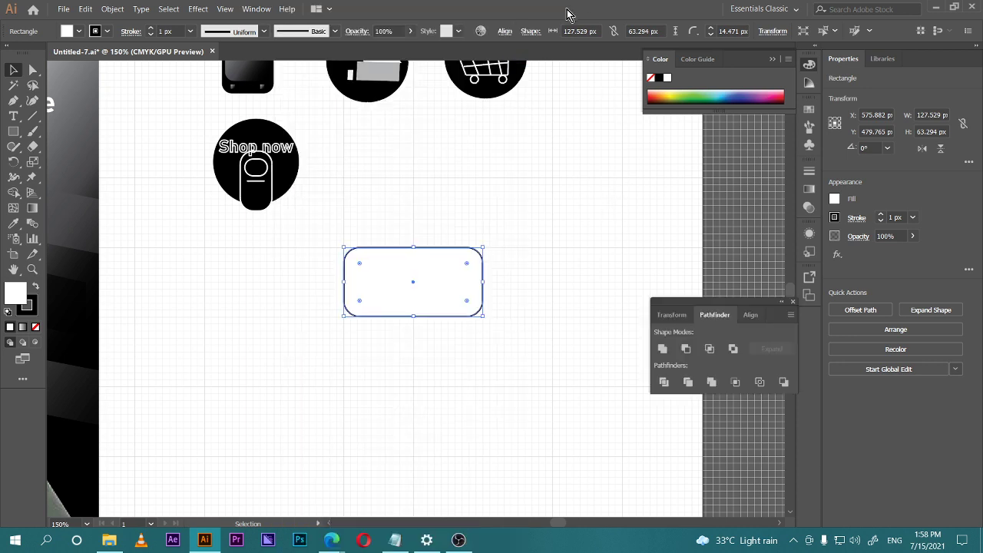
left_click_drag(780, 309, 737, 160)
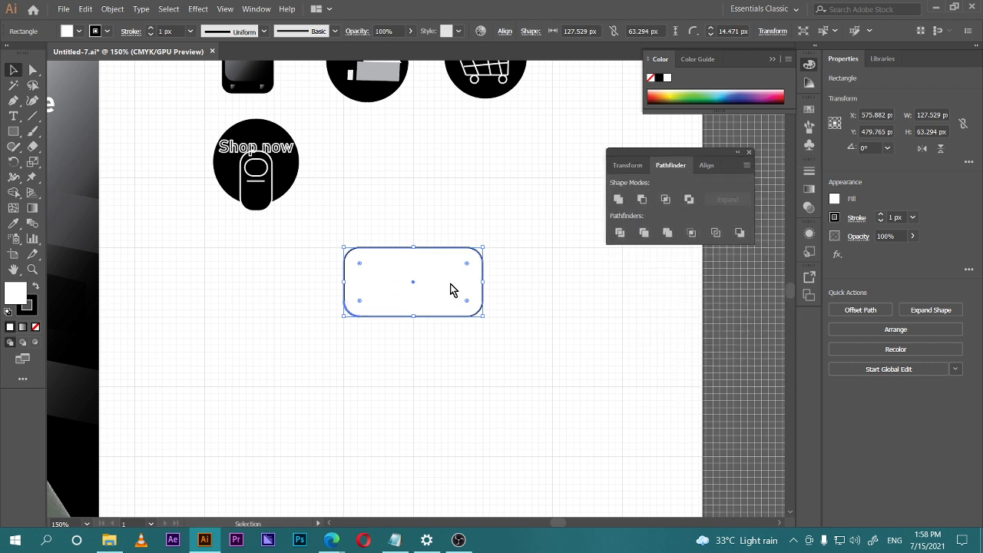
Fill the rounded rectangle with the default white-to-black linear gradient.
key("a")
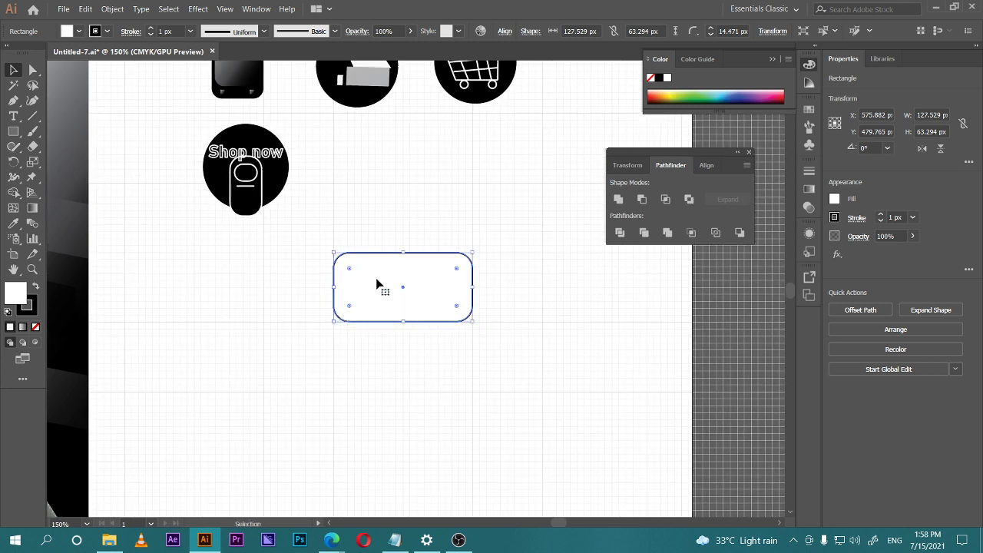
scroll(379, 285, "up", 1)
scroll(374, 271, "up", 1)
key("m")
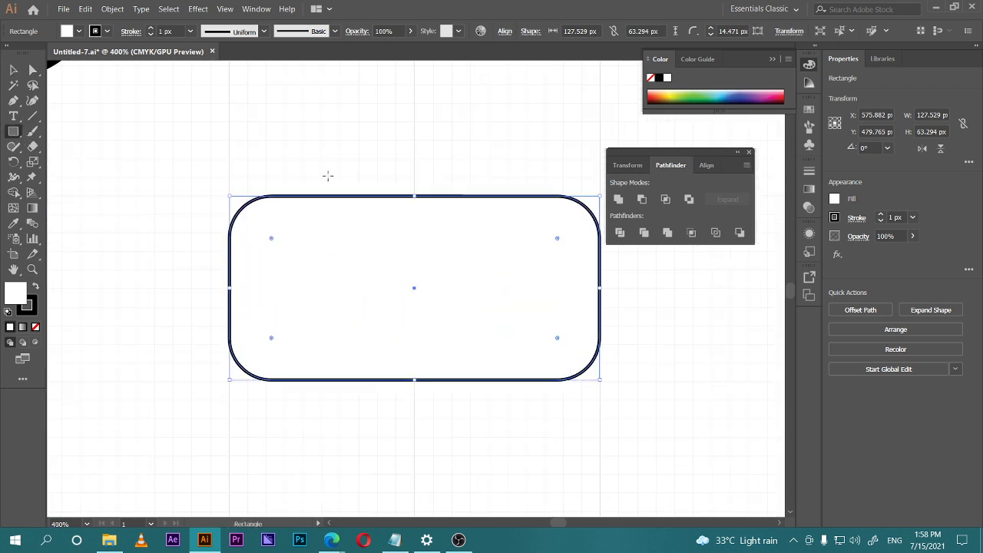
scroll(327, 175, "down", 1)
left_click(13, 70)
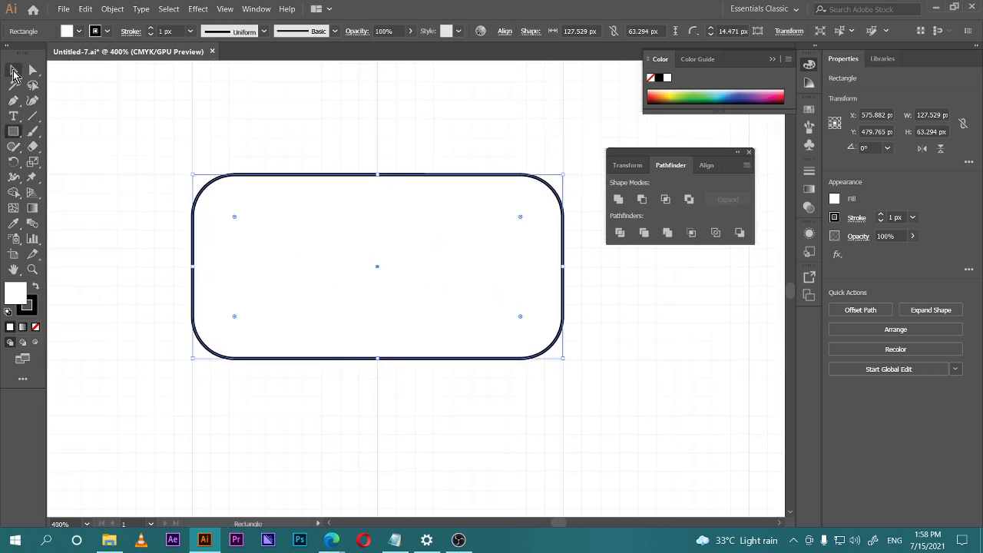
left_click(22, 328)
scroll(384, 351, "down", 1)
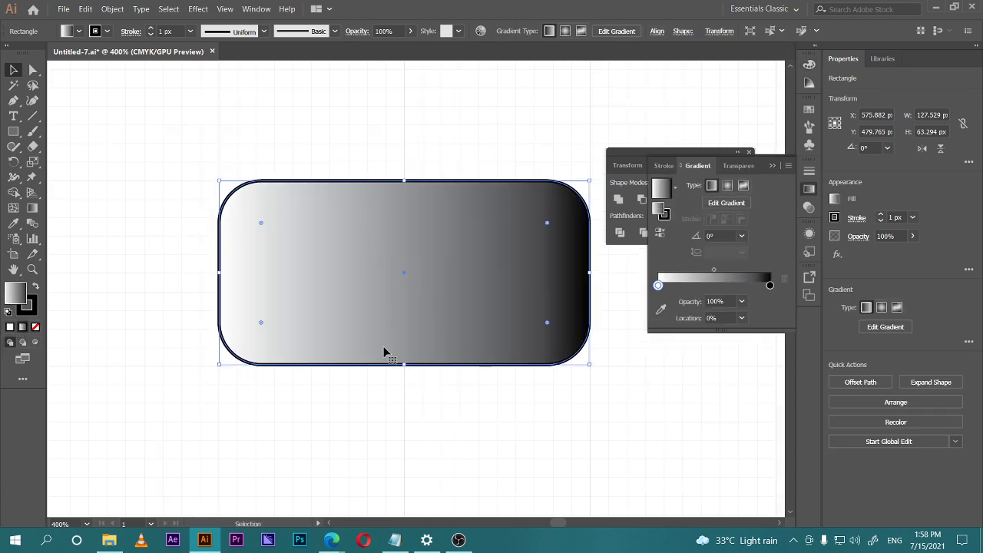
Remove the black outline from the gradient-filled rounded rectangle, keeping the fill active.
key("ctrl+minus")
key("ctrl+minus")
key("ctrl+plus")
key("ctrl+minus")
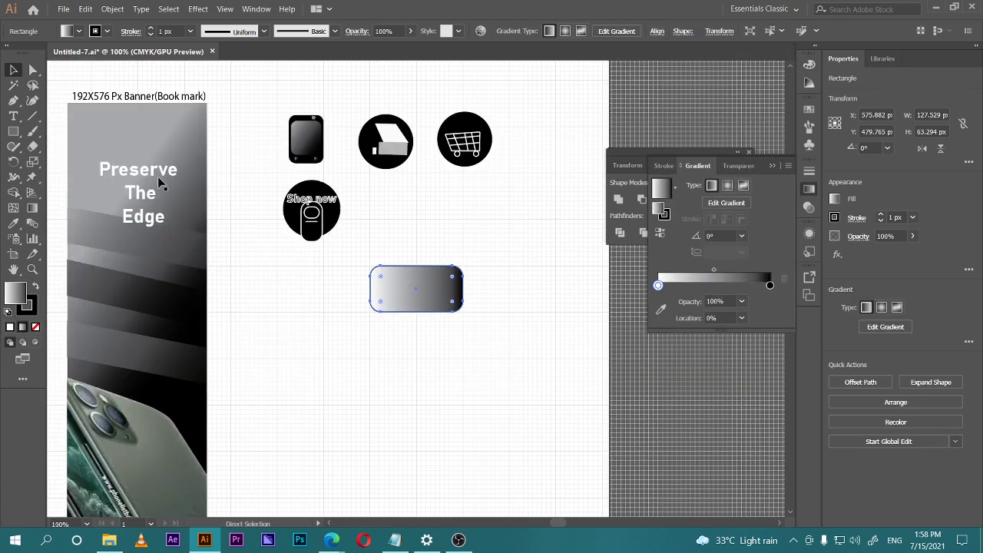
key("ctrl+plus")
key("ctrl+plus")
key("ctrl+plus")
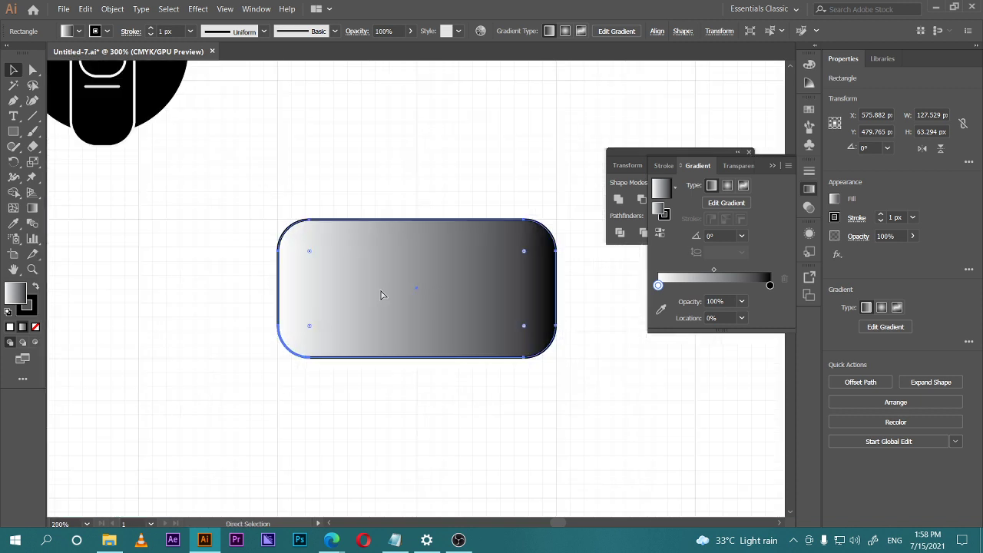
left_click(31, 309)
left_click(35, 326)
key("x")
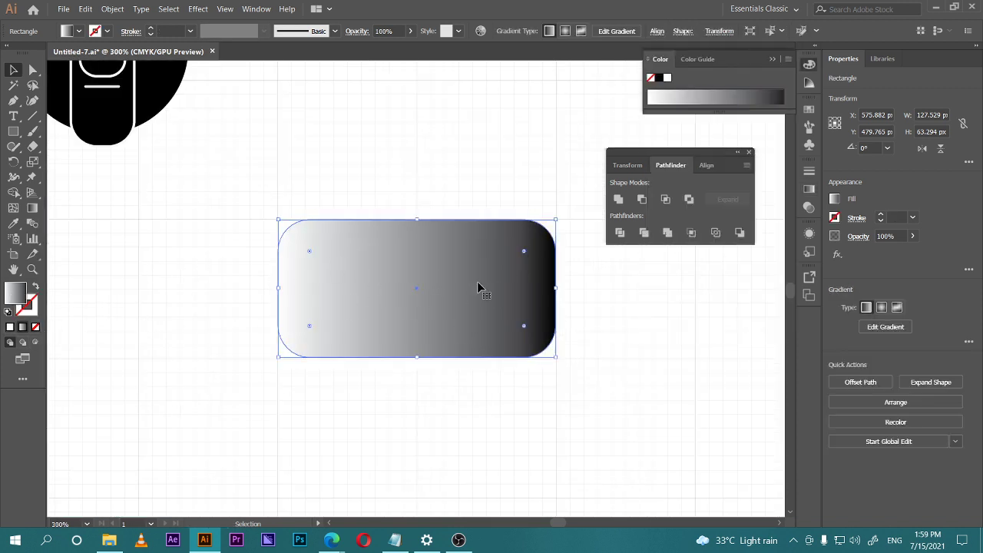
Open the Stylize Drop Shadow effect for the rounded rectangle and enable its preview.
left_click(321, 159)
left_click(362, 300)
left_click(196, 9)
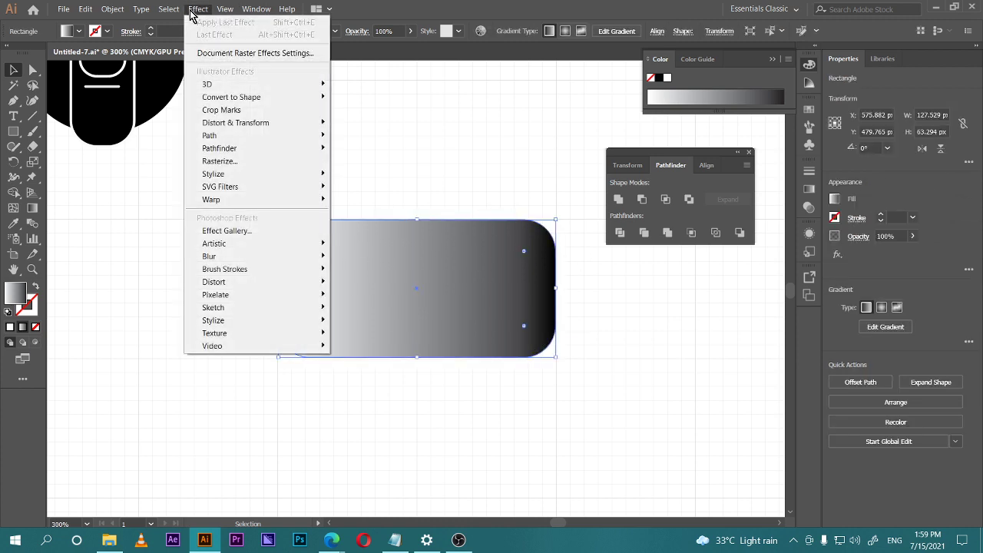
mouse_move(234, 174)
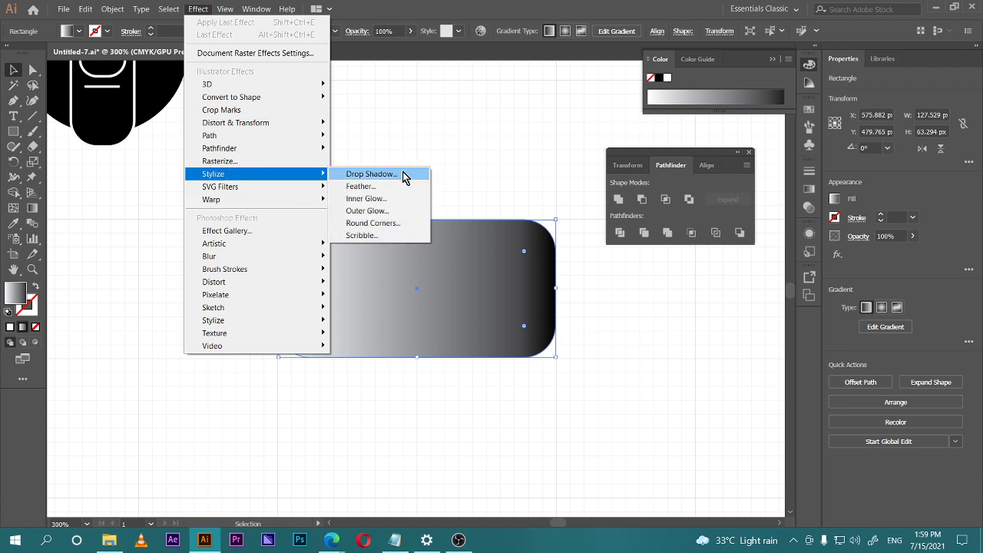
left_click(403, 175)
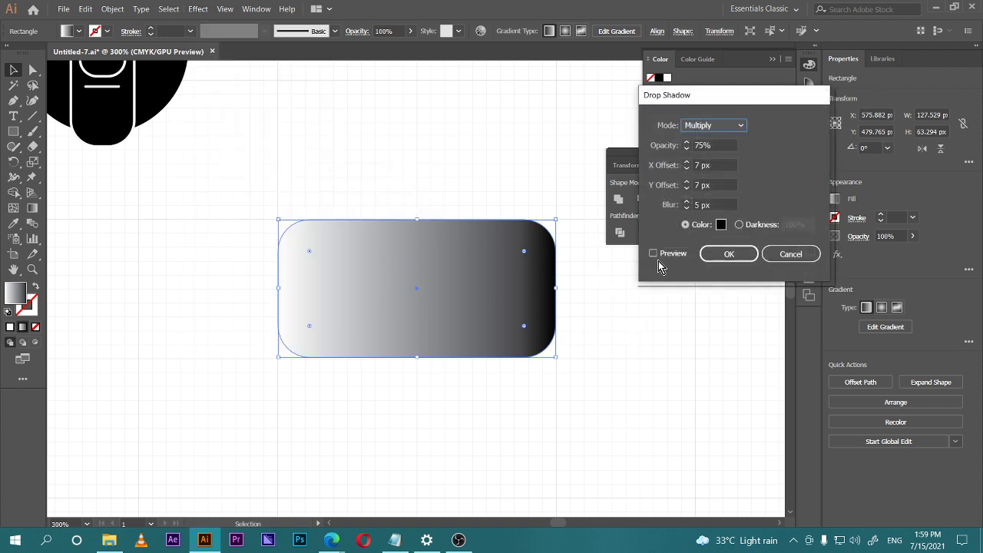
left_click(653, 253)
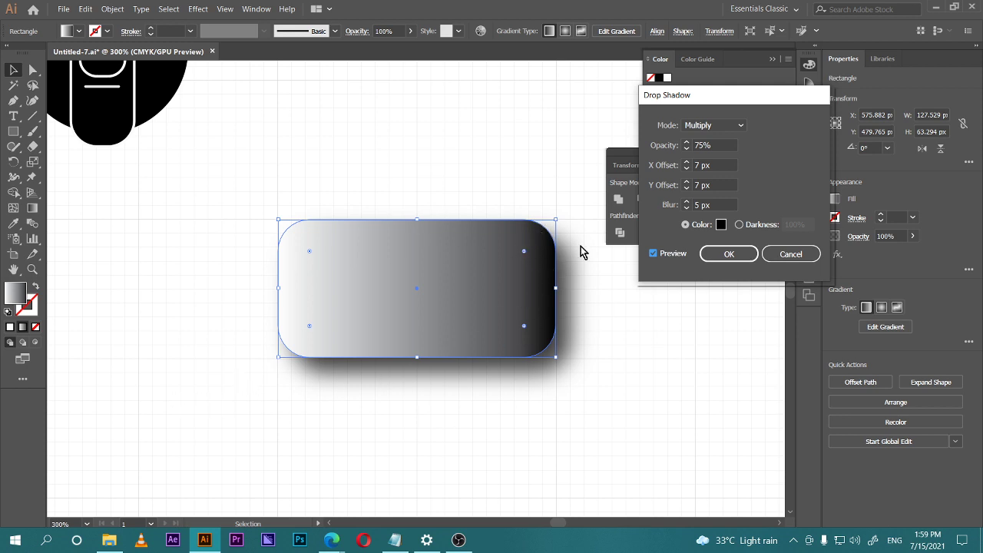
Set the drop shadow's X offset and Y offset to 1 px each.
left_click(713, 185)
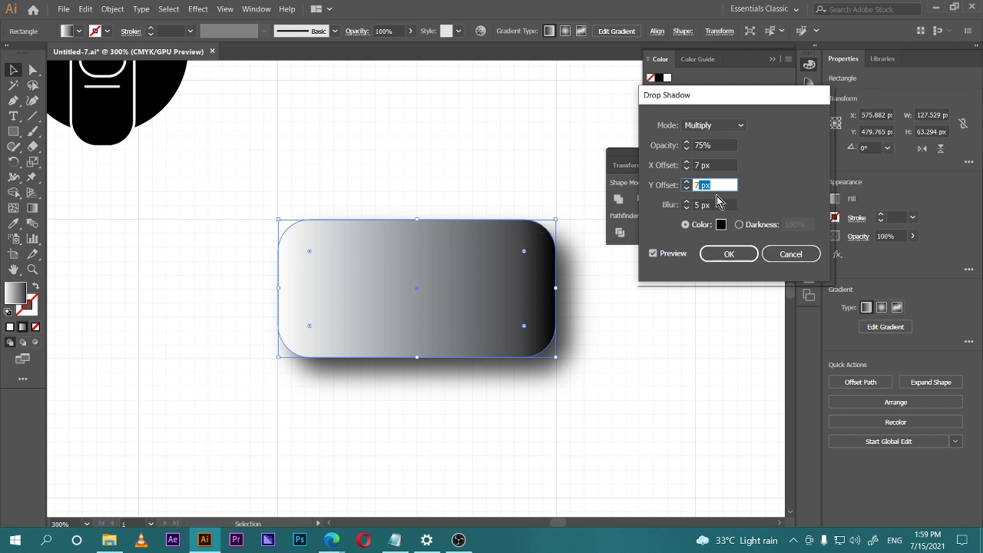
left_click(718, 184)
left_click_drag(725, 166, 644, 172)
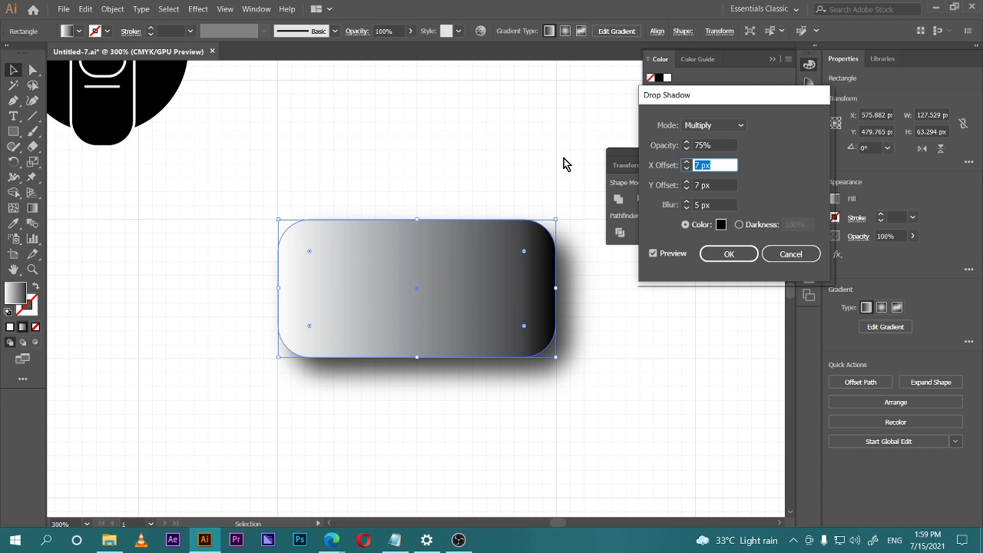
type("1")
key("Tab")
type("1")
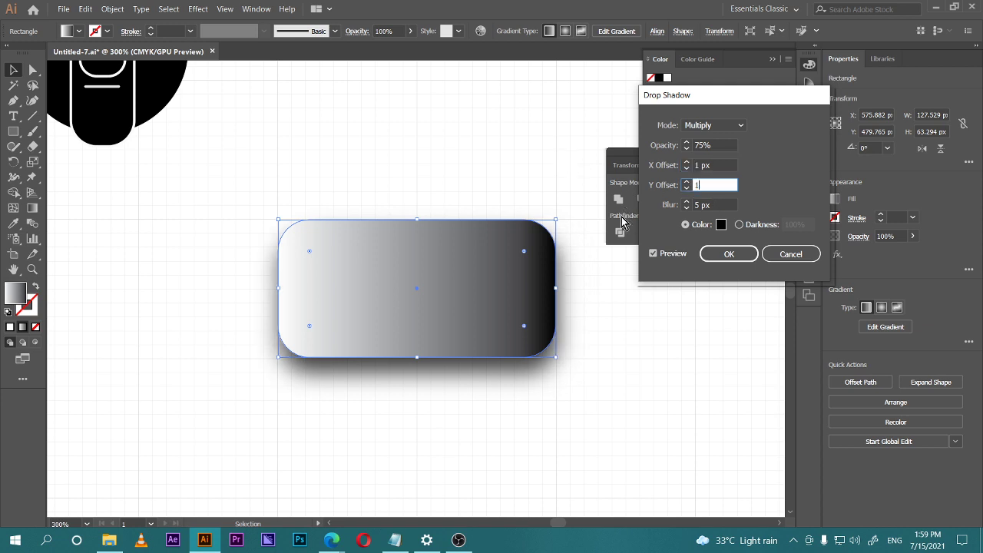
key("Tab")
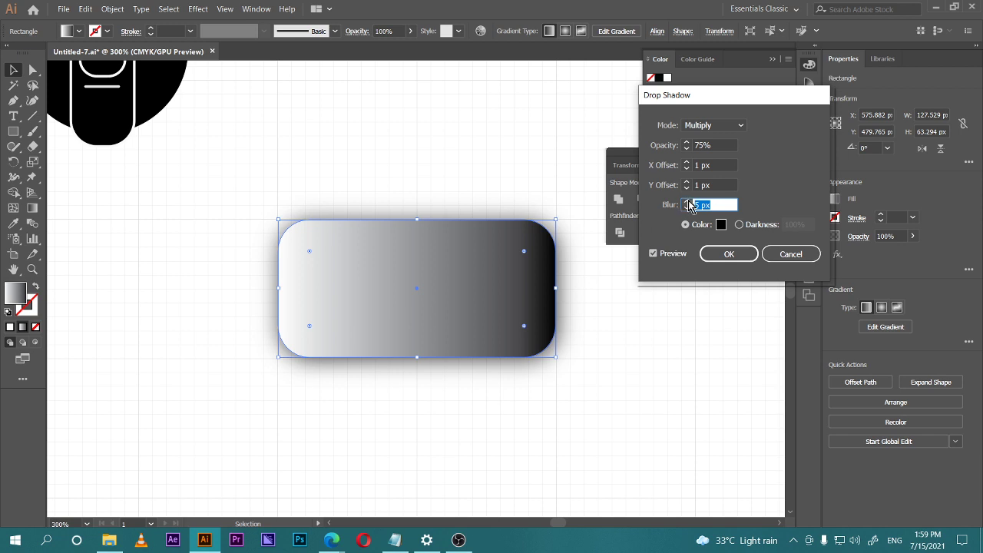
Set the drop shadow's blur to 1 px, apply the effect, and deselect the shape.
type("2")
key("Tab")
left_click(721, 204)
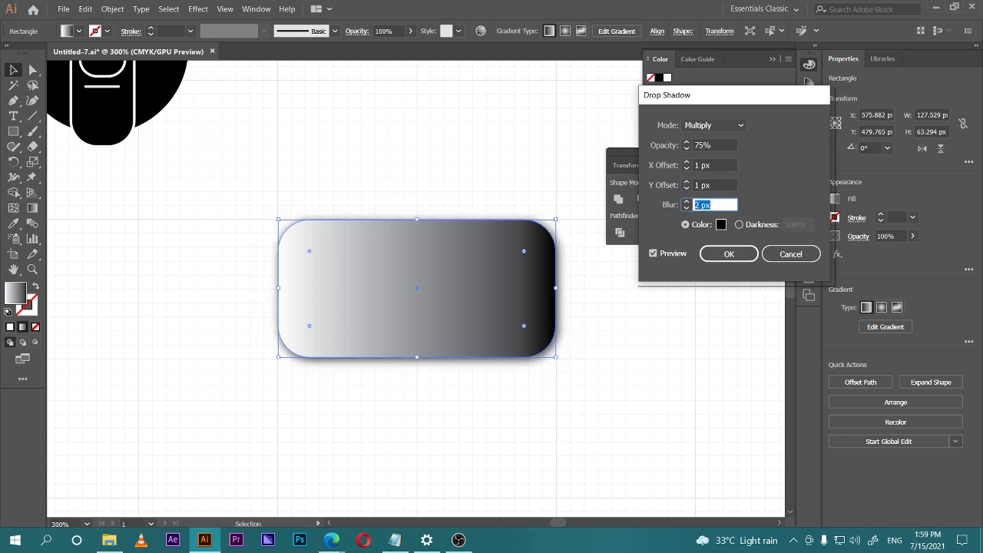
type("1")
key("Tab")
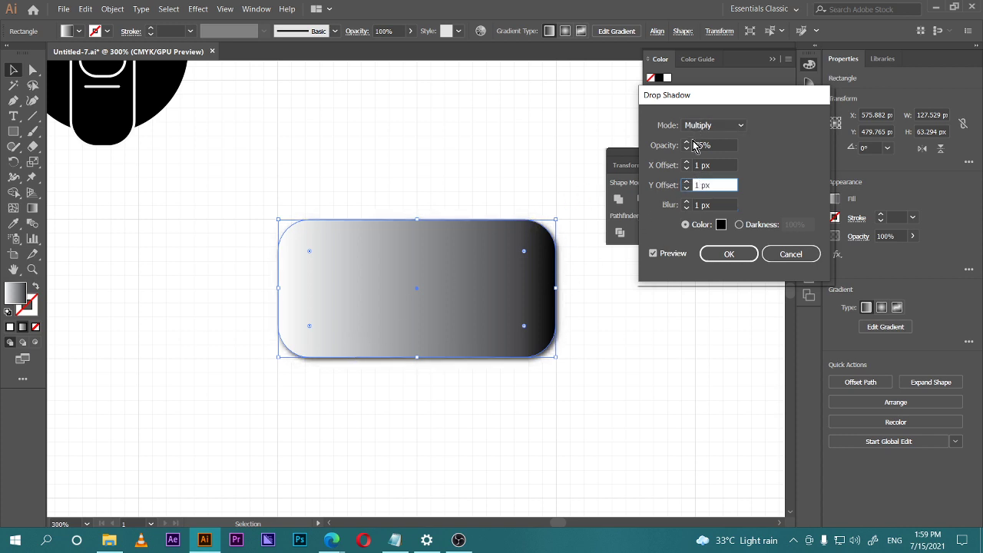
left_click(698, 146)
left_click(729, 253)
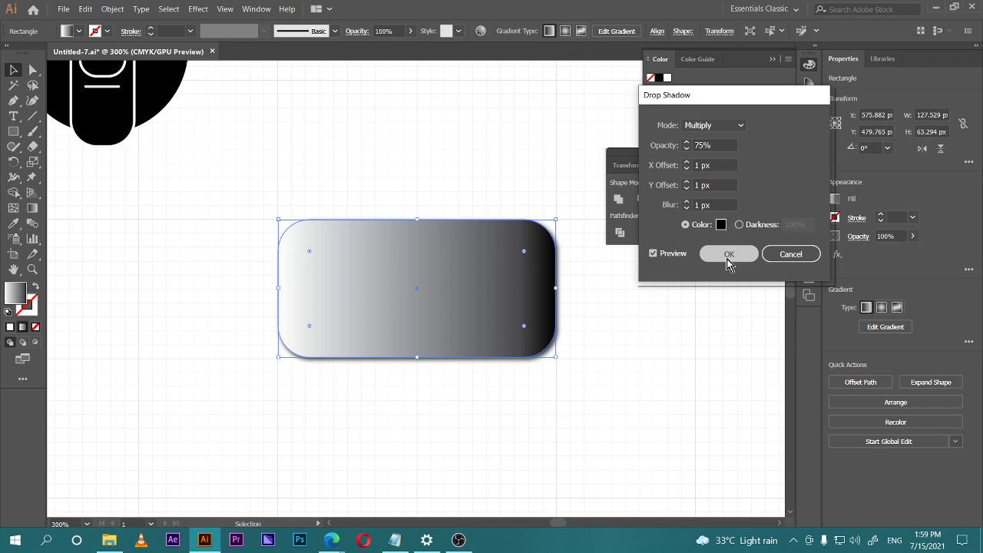
left_click(603, 294)
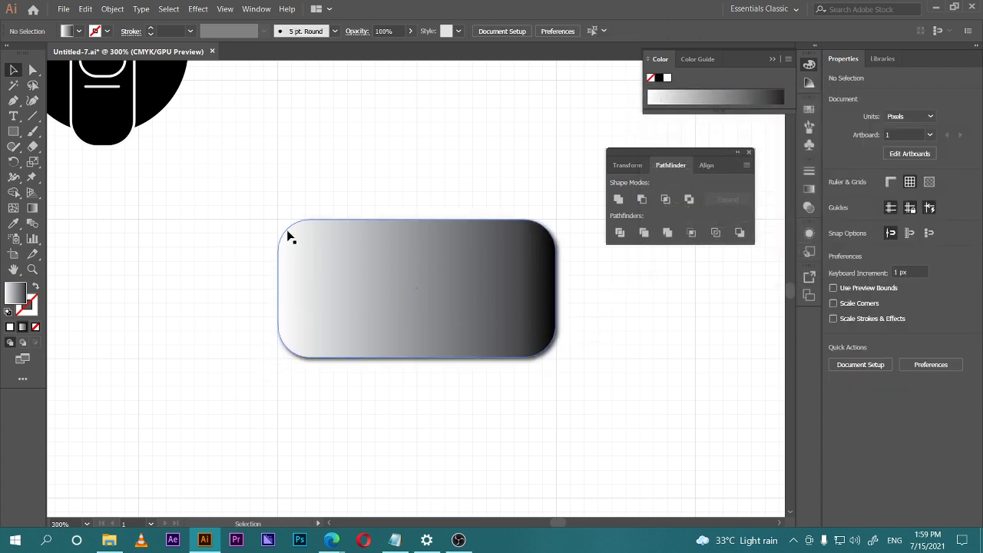
Scale the rounded rectangle proportionally about its centre to about 124 px by 61 px, just inside the gridlines.
left_click(523, 287)
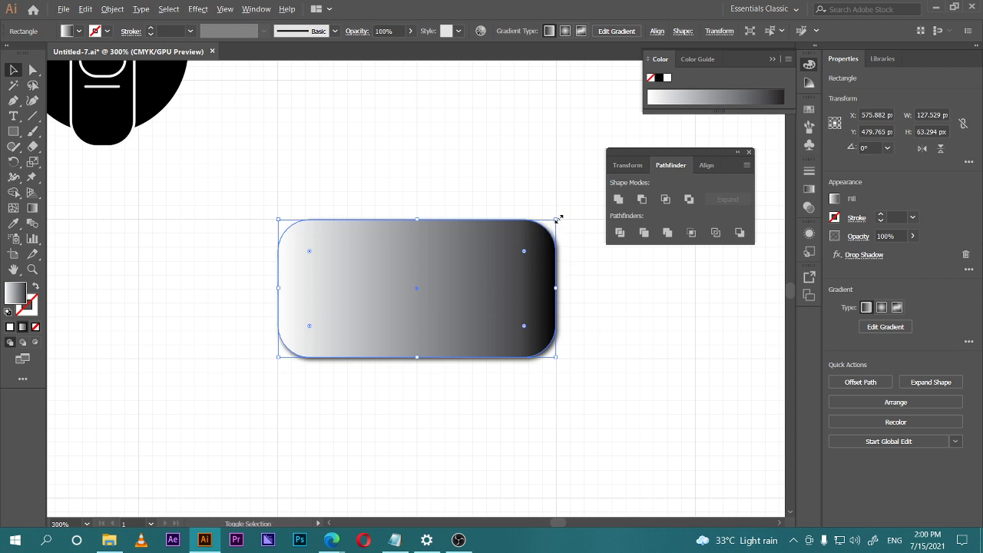
left_click_drag(558, 219, 545, 228)
left_click(623, 397)
scroll(537, 307, "down", 1)
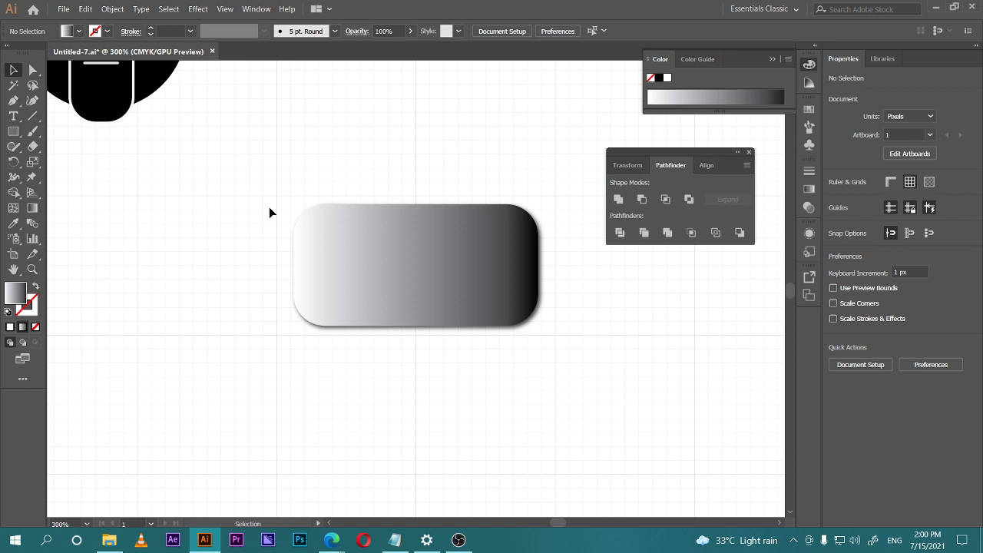
scroll(227, 223, "right", 1)
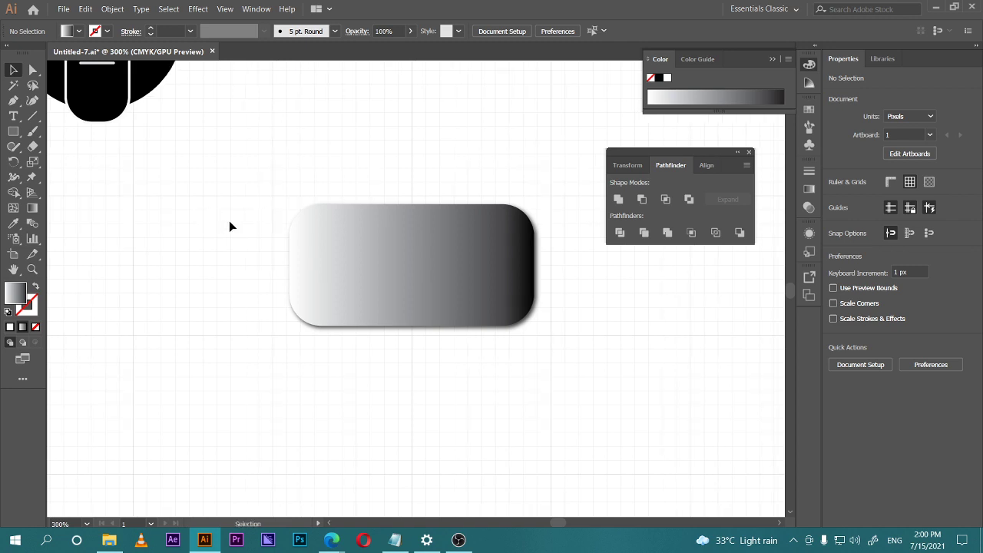
left_click(347, 266)
left_click_drag(534, 325, 547, 335)
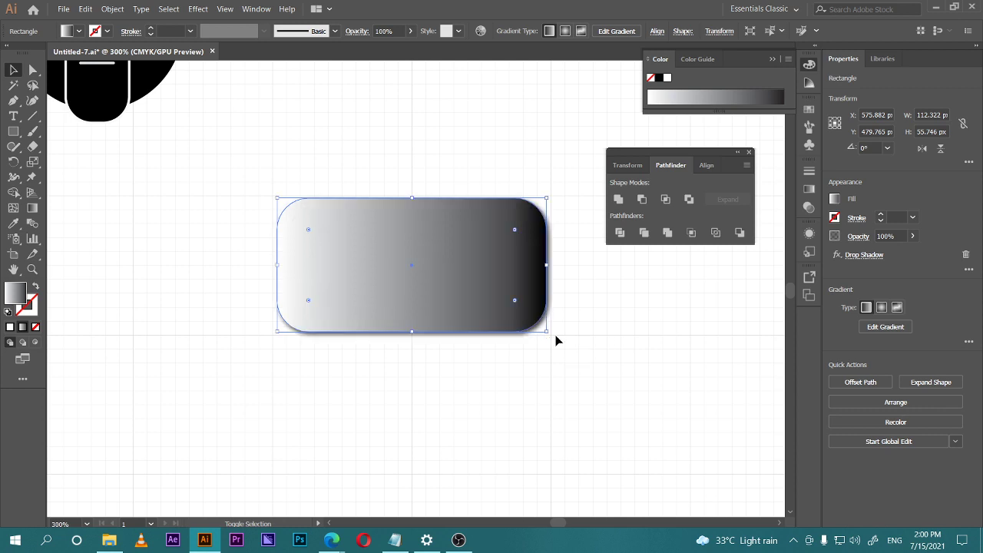
Try to stretch the rounded rectangle's right side to the next gridline, about 190 px wide.
scroll(550, 264, "right", 3)
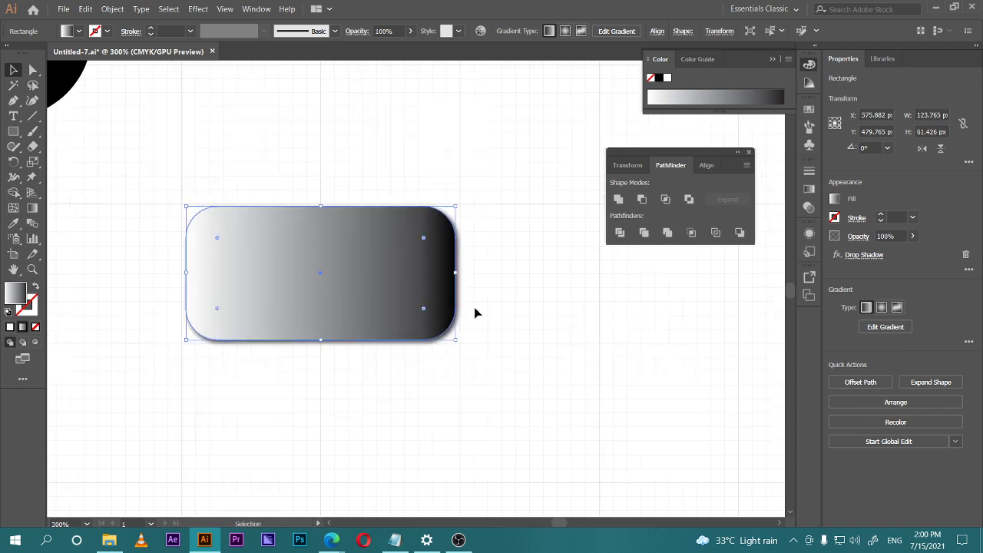
left_click_drag(456, 272, 600, 272)
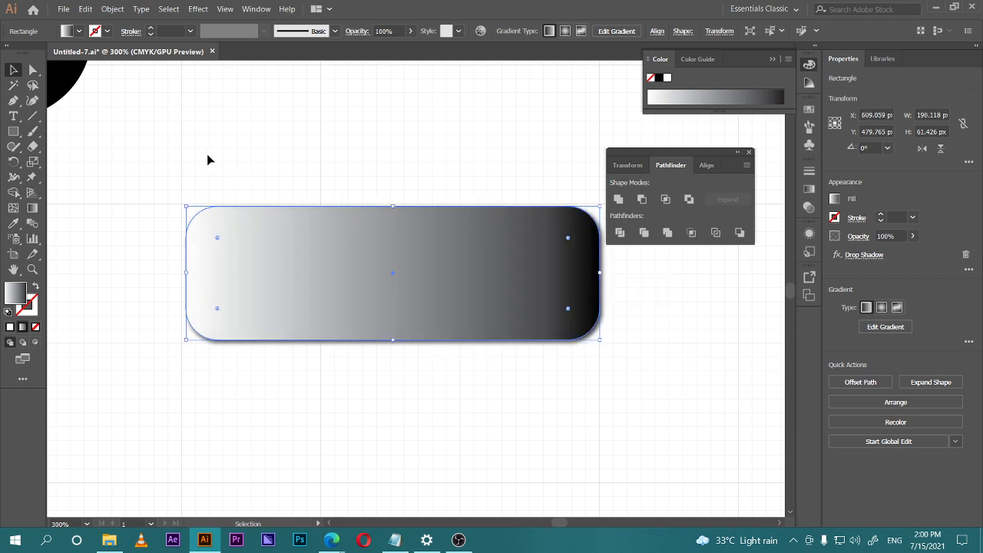
key("ctrl+z")
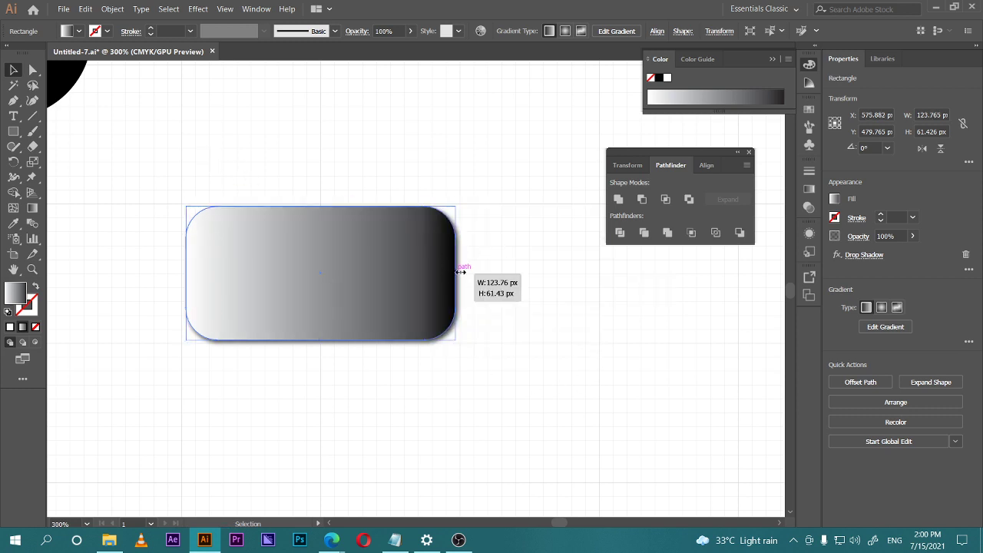
Widen the rounded rectangle by extending its right side about a third of the way into the next grid cell.
left_click_drag(461, 271, 505, 272)
left_click_drag(597, 359, 553, 354)
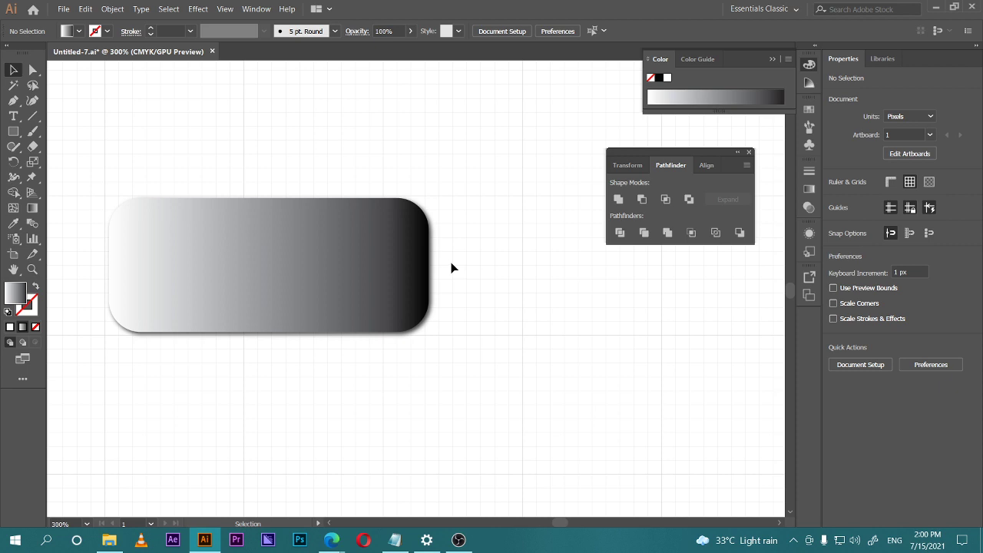
Narrow the rounded rectangle from its right side to about 121 px wide and nudge it about 2 px to the right.
left_click(358, 298)
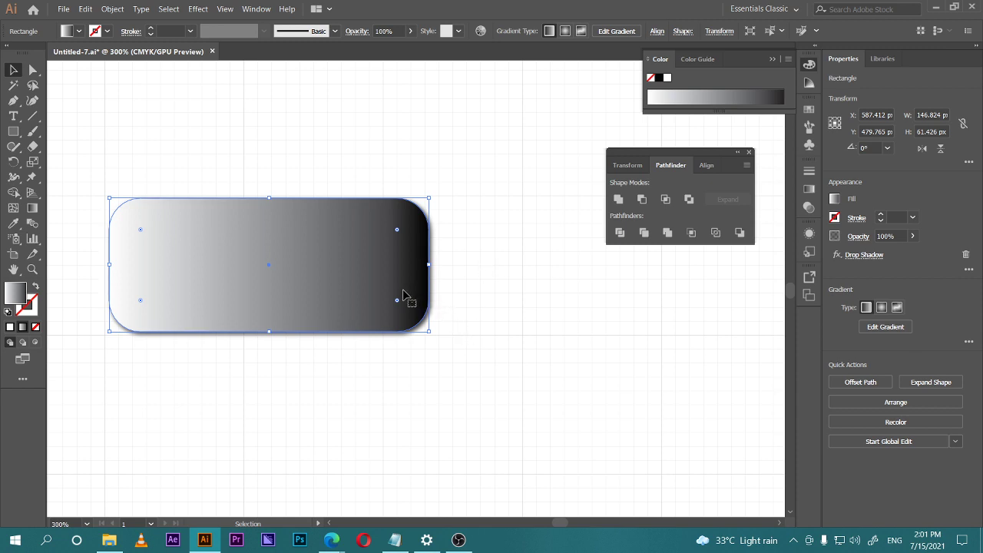
left_click_drag(431, 265, 373, 264)
left_click(439, 294)
left_click(258, 279)
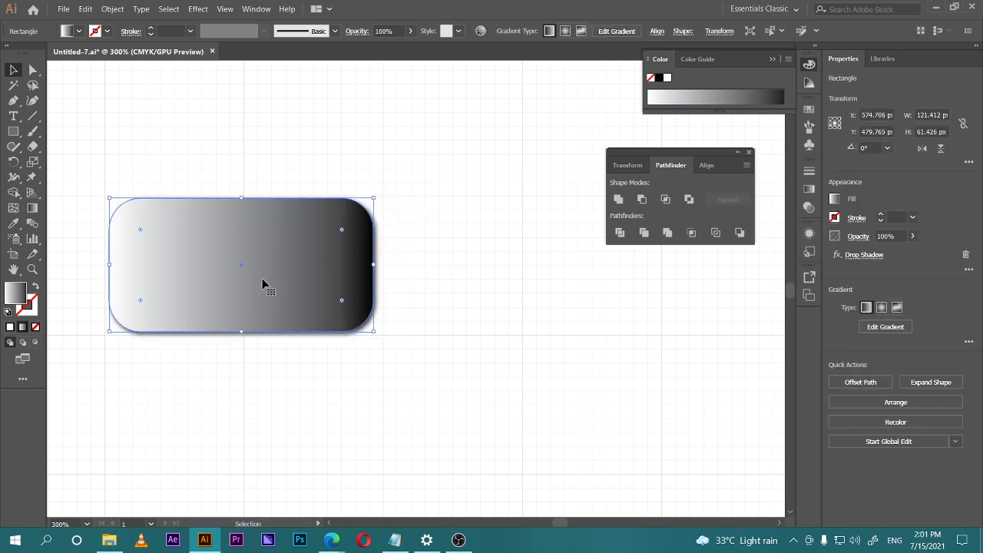
left_click_drag(263, 279, 268, 280)
left_click(453, 306)
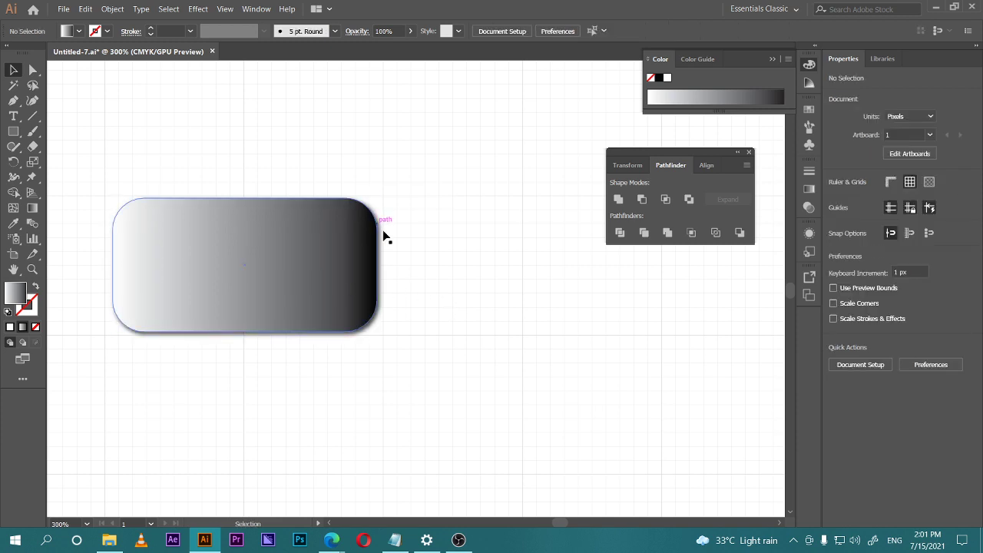
Scale the rounded rectangle proportionally about its centre down to about 114 px by 58 px.
left_click_drag(320, 314, 472, 312)
left_click(475, 278)
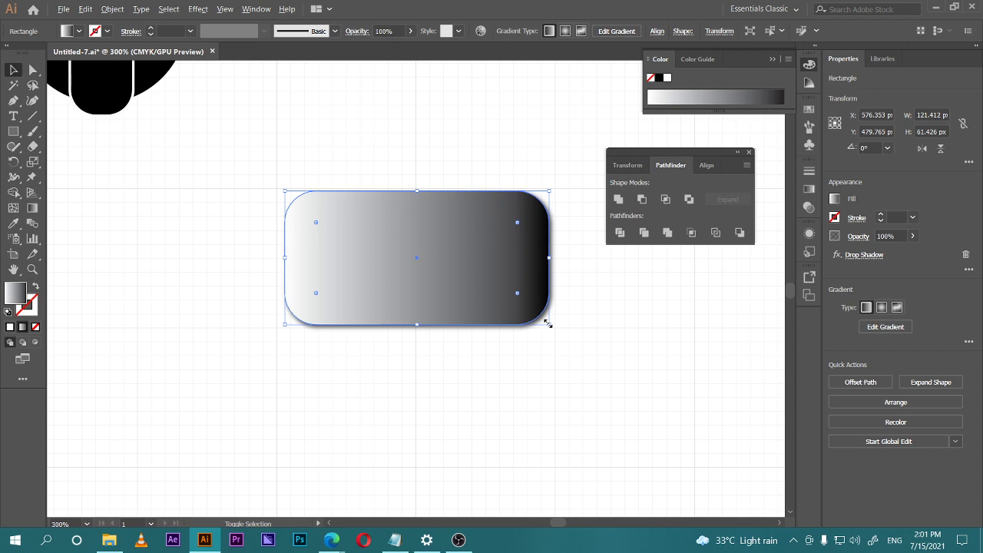
left_click_drag(548, 324, 543, 319)
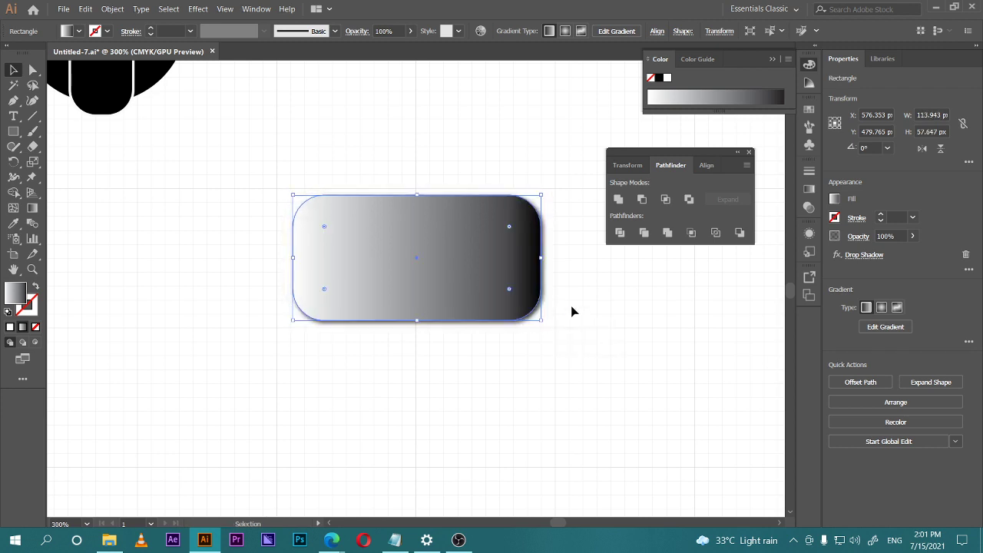
left_click(571, 309)
Nudge the rounded rectangle about 2 px right and rescale it proportionally to about 116 px by 59 px.
scroll(476, 341, "right", 3)
left_click(367, 268)
left_click_drag(367, 268, 375, 270)
left_click_drag(470, 311, 472, 275)
left_click(507, 345)
left_click(411, 254)
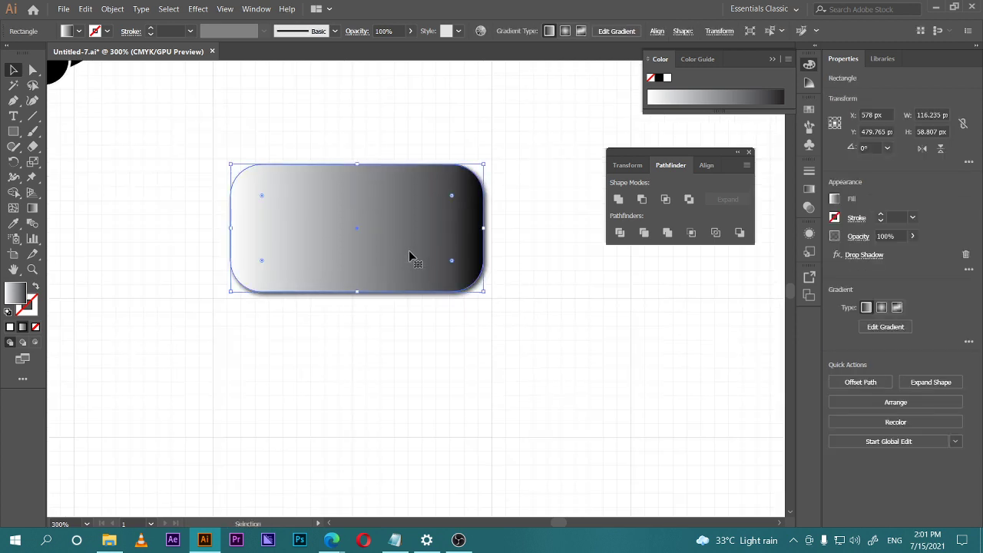
Enlarge the rounded rectangle about its centre until it nearly fills the space between the horizontal gridlines, and adjust its horizontal position slightly.
left_click_drag(411, 253, 404, 251)
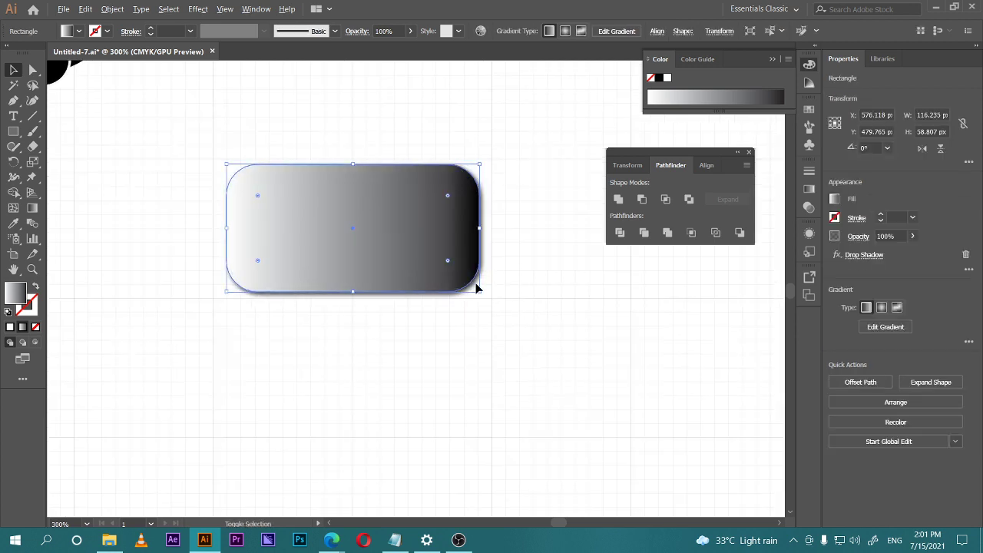
left_click_drag(480, 292, 481, 292)
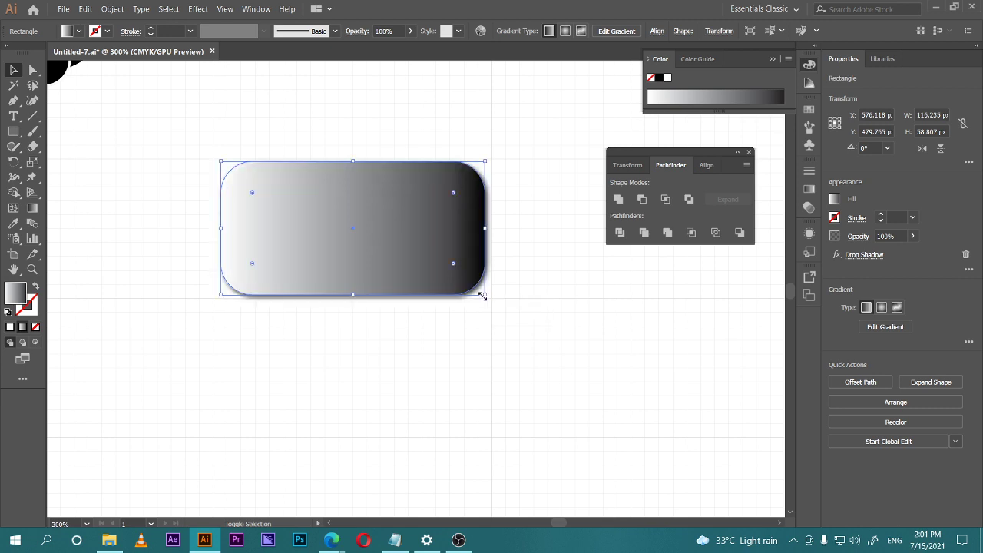
left_click_drag(421, 246, 422, 246)
left_click(522, 271)
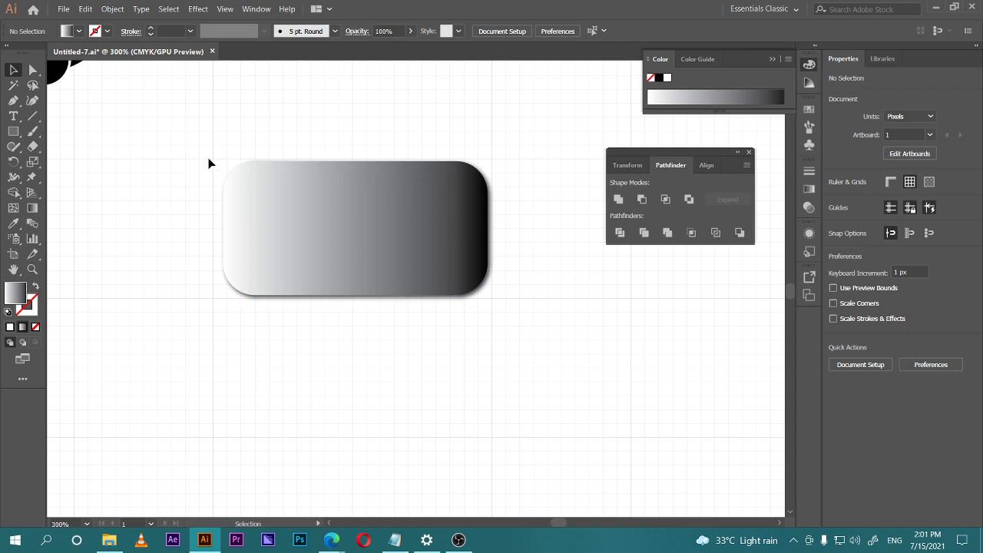
scroll(500, 286, "up", 1)
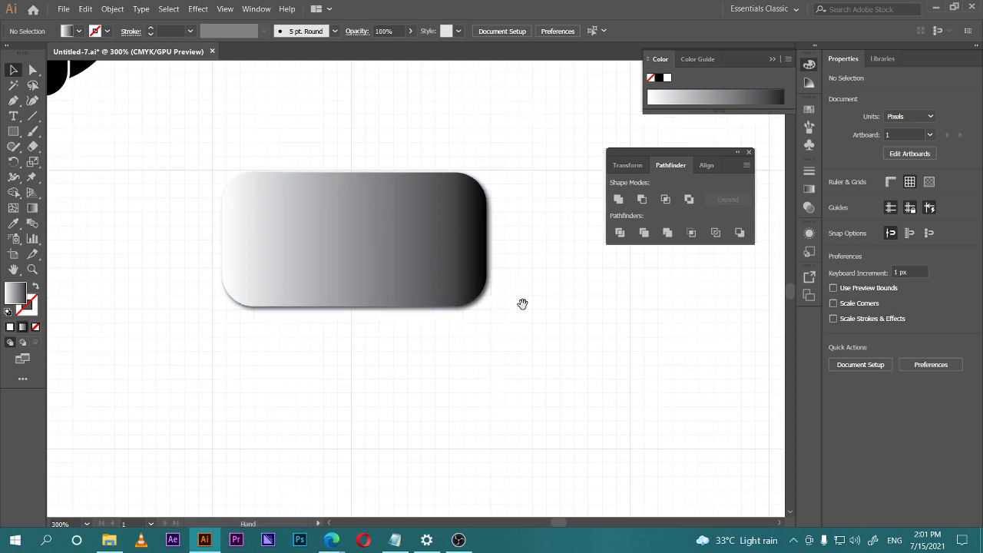
left_click_drag(523, 303, 507, 303)
key("ctrl+minus")
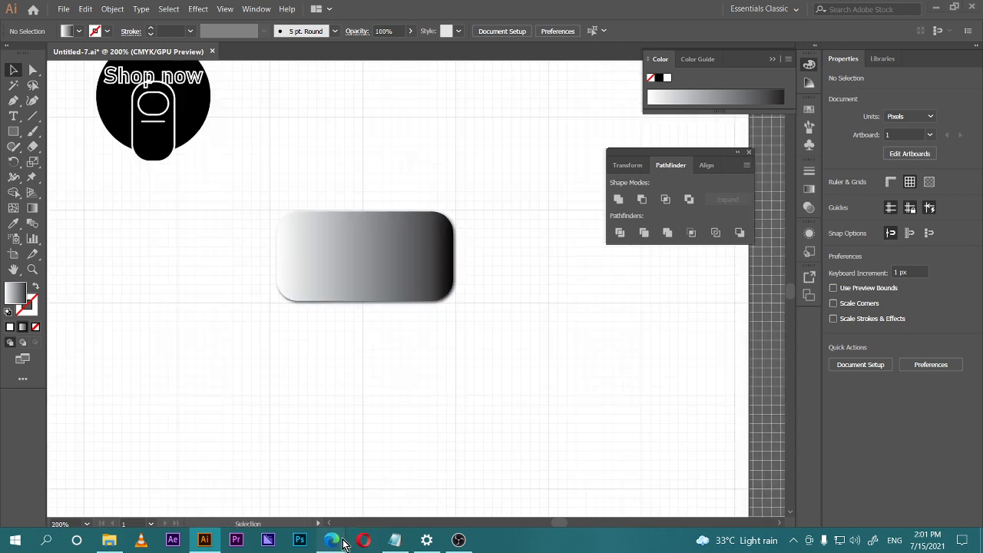
Switch to the Google Meet call in the browser to read the latest chat message, and return to Illustrator.
mouse_move(331, 540)
left_click(309, 476)
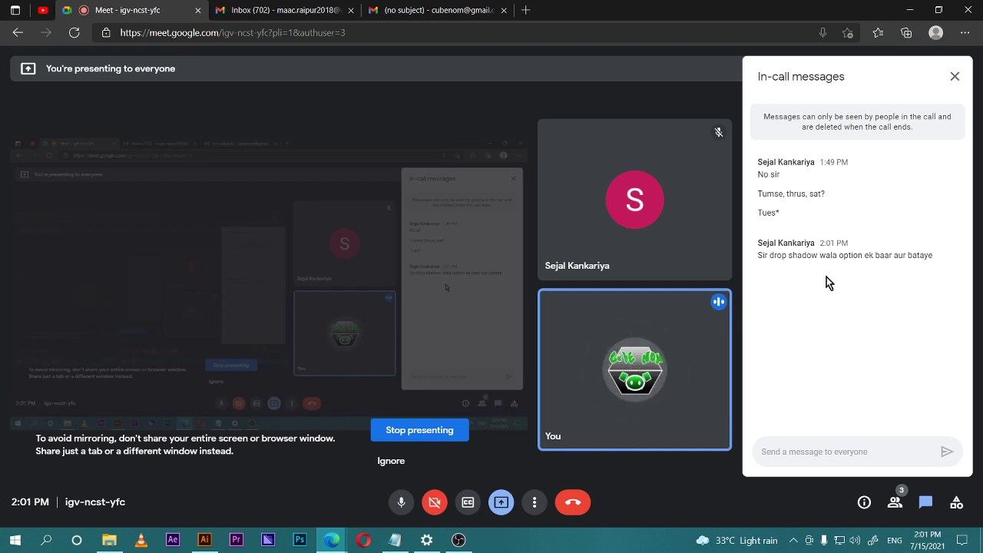
left_click(204, 540)
Draw a gradient-filled rounded square about 77 px wide below the button and move it to the lower right of the button.
left_click_drag(414, 366, 381, 329)
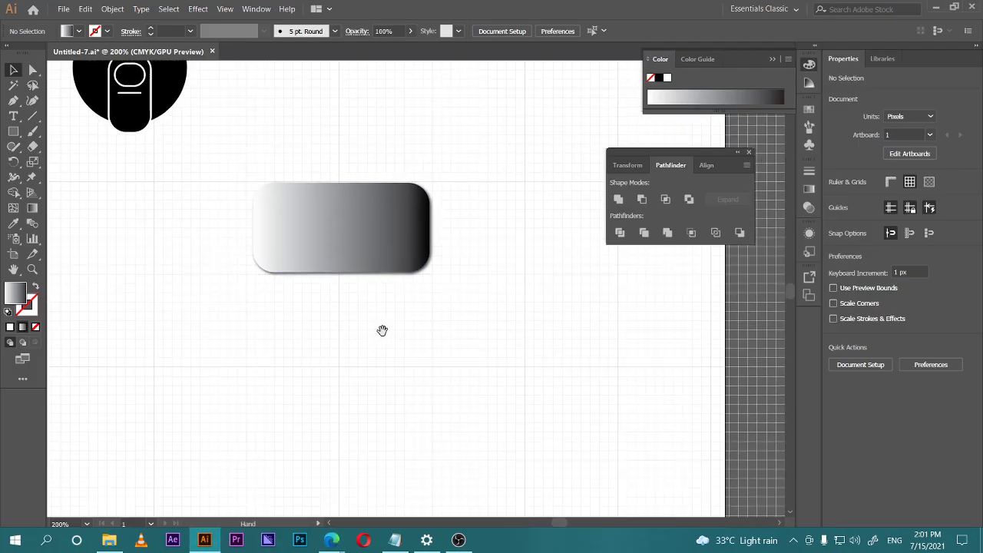
left_click_drag(12, 136, 72, 147)
left_click_drag(342, 390, 396, 323)
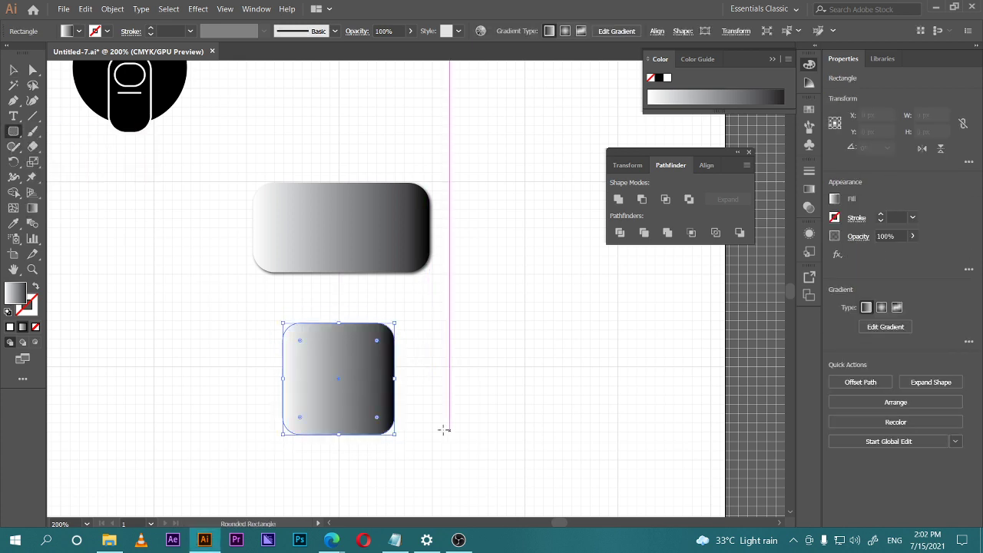
scroll(384, 361, "down", 1)
left_click(13, 70)
left_click_drag(289, 341, 474, 335)
left_click_drag(531, 451, 500, 427)
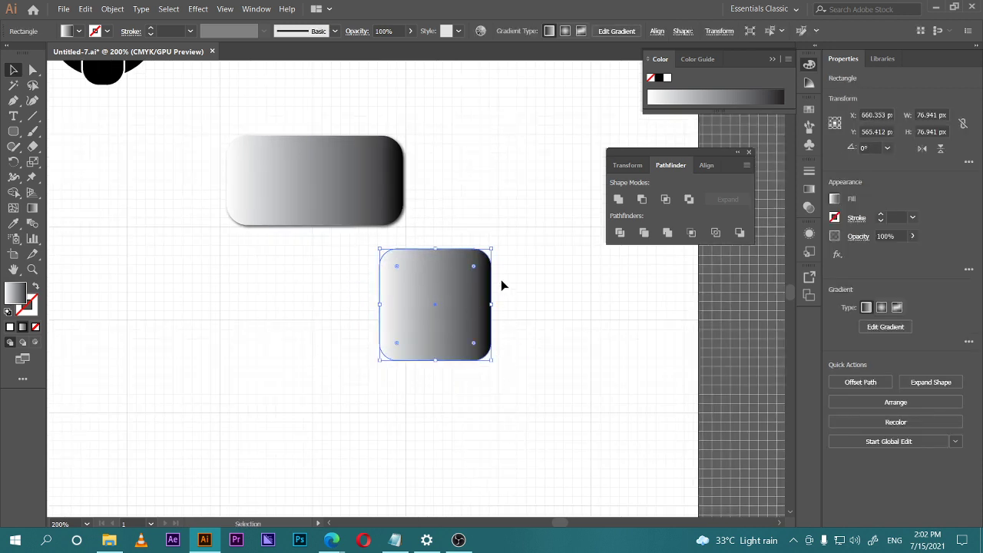
Open the Stylize Drop Shadow effect for the rounded square and turn on its preview.
left_click(198, 9)
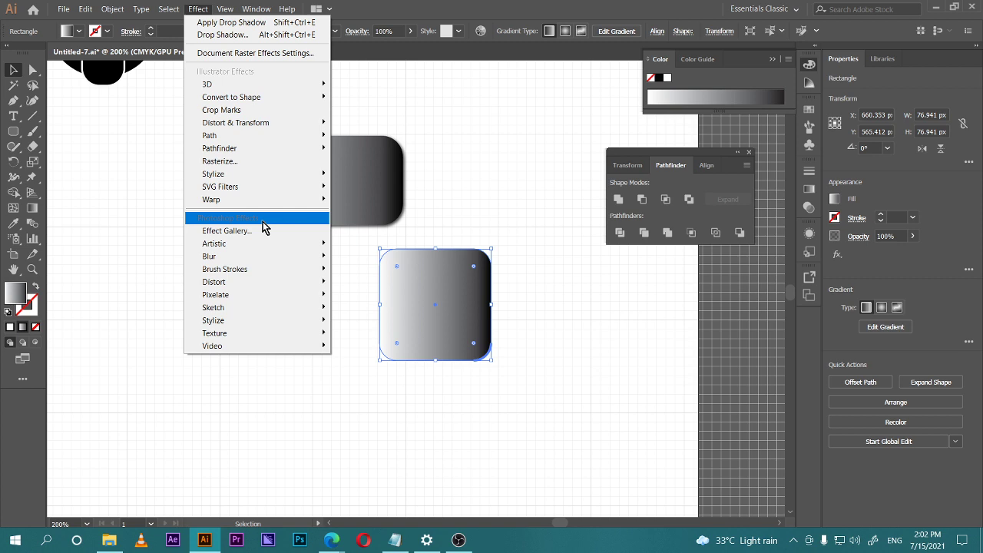
mouse_move(286, 261)
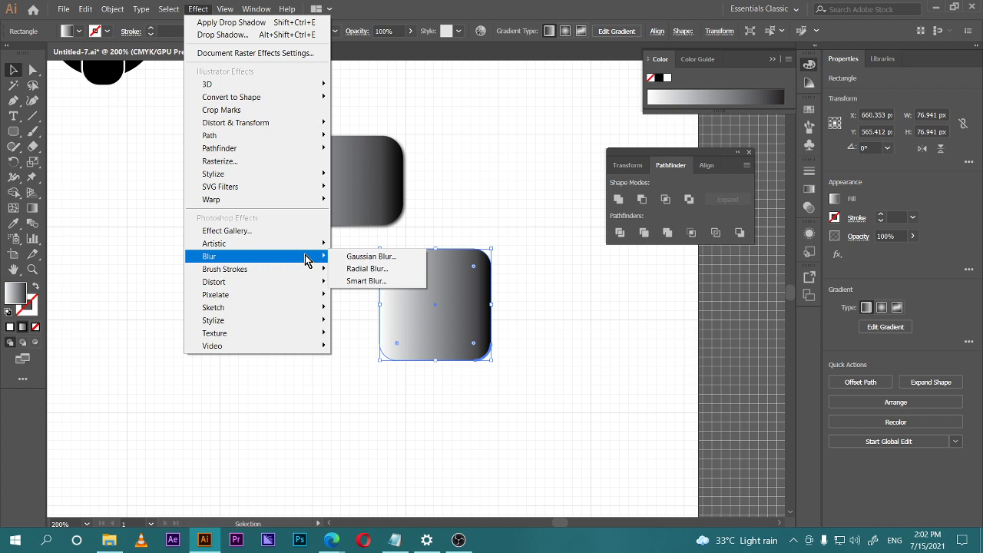
mouse_move(285, 321)
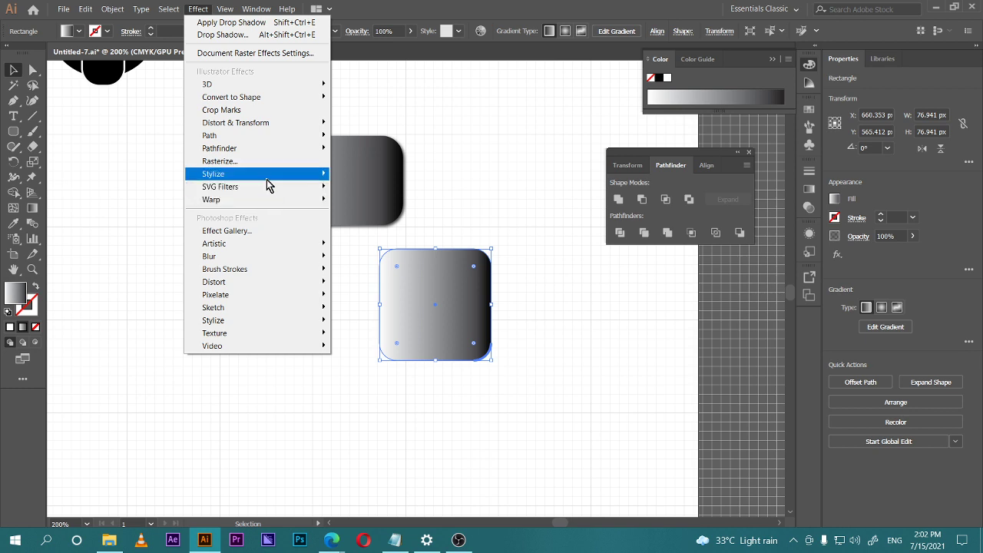
mouse_move(270, 175)
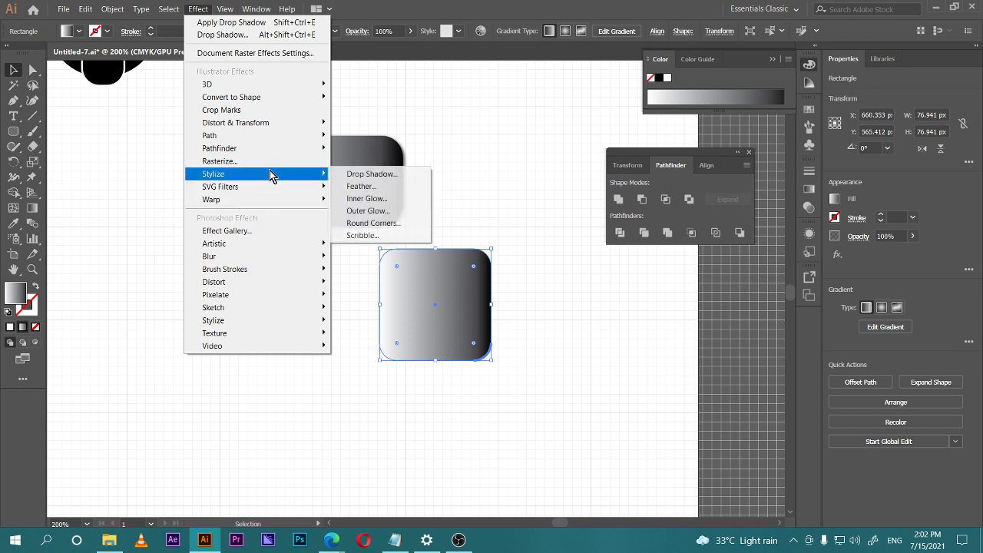
left_click(350, 178)
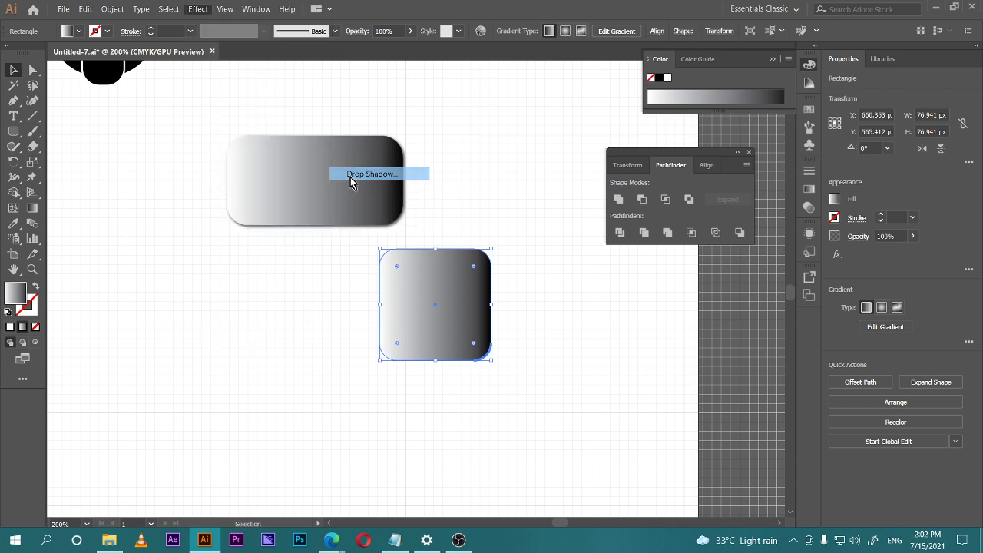
left_click(673, 253)
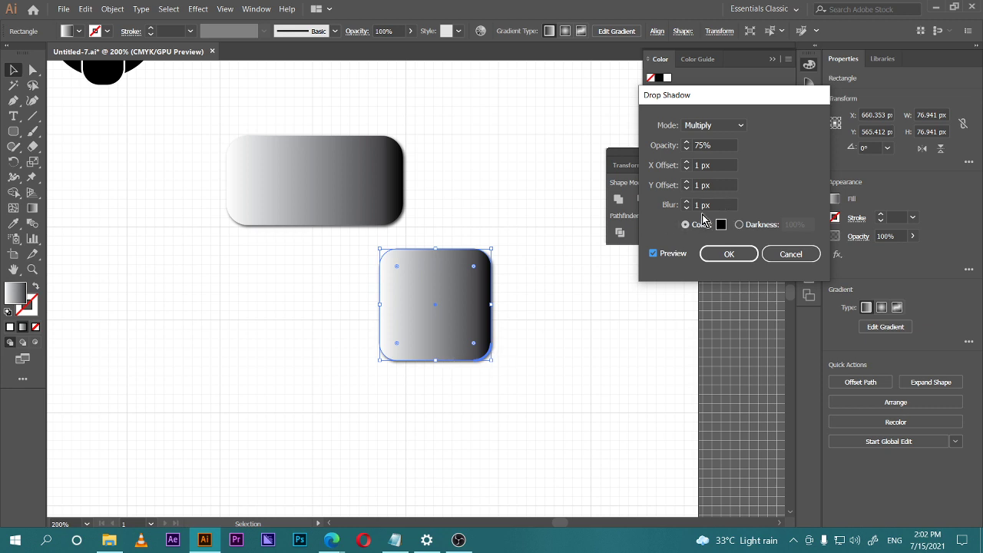
Set the rounded square's drop shadow blur to 7 px.
left_click(693, 204)
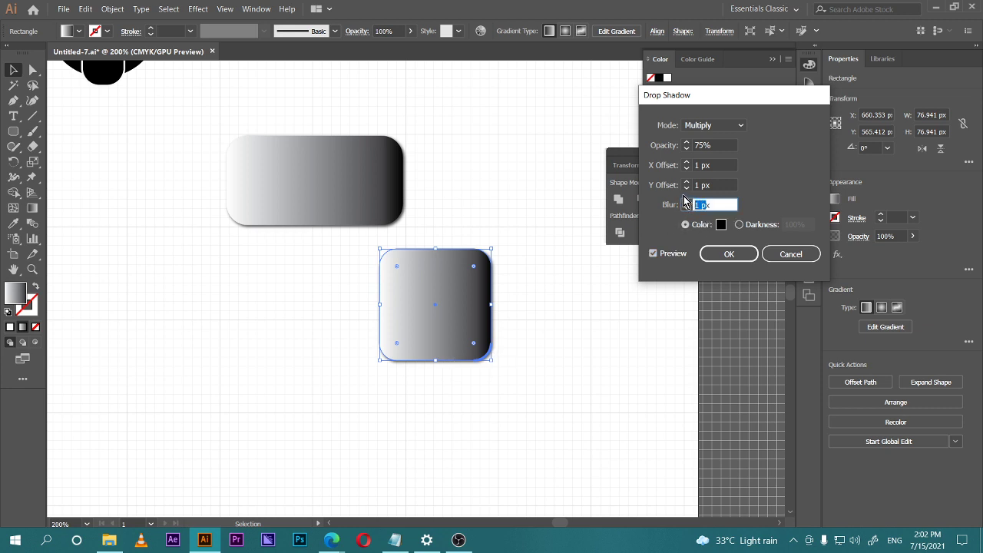
type("1")
key("shift+Tab")
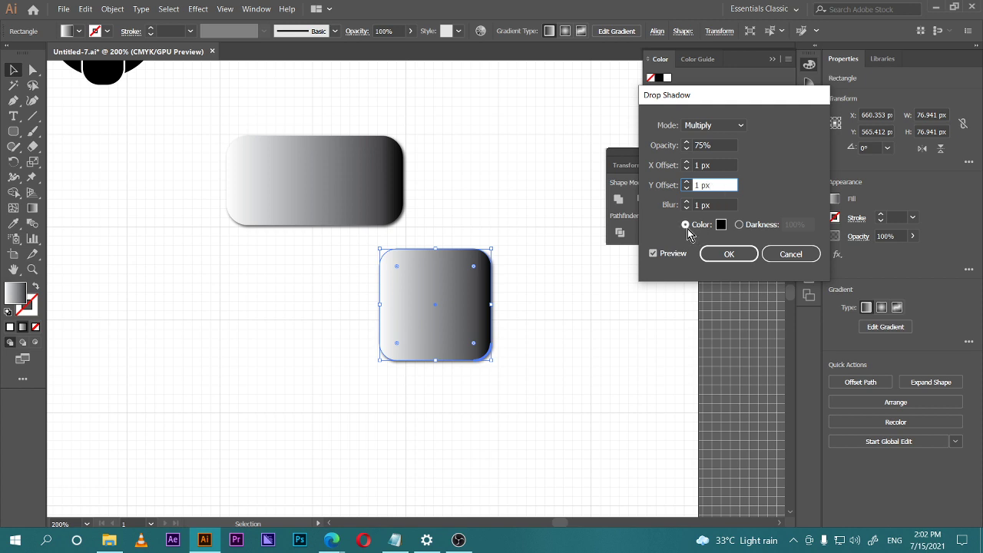
left_click(705, 204)
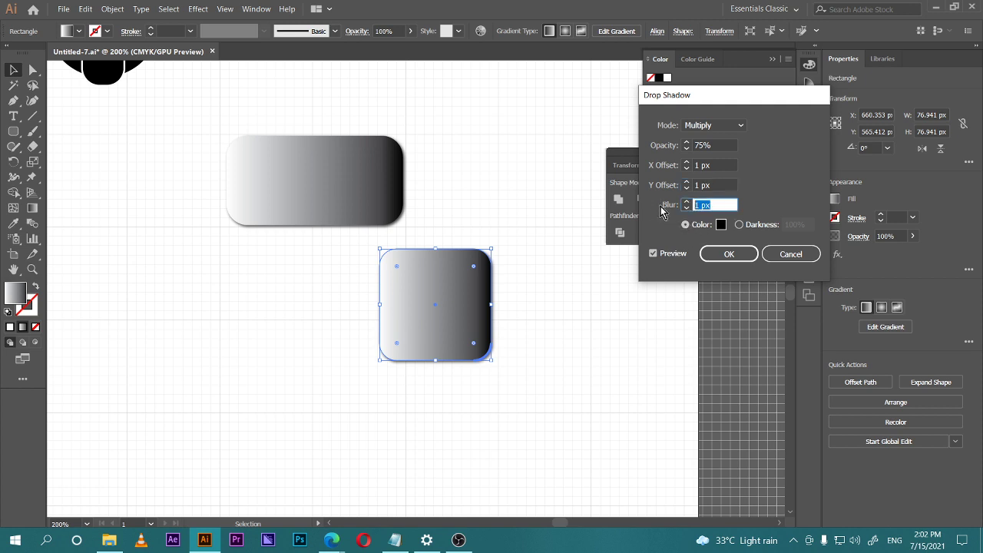
type("7")
left_click(715, 185)
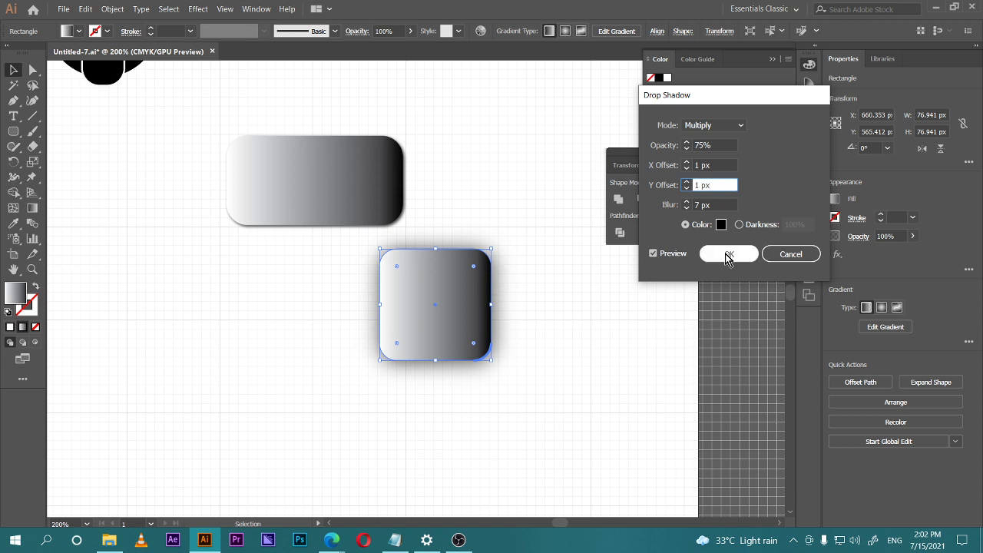
Raise the drop shadow's X offset to 8 px.
left_click_drag(714, 166, 694, 166)
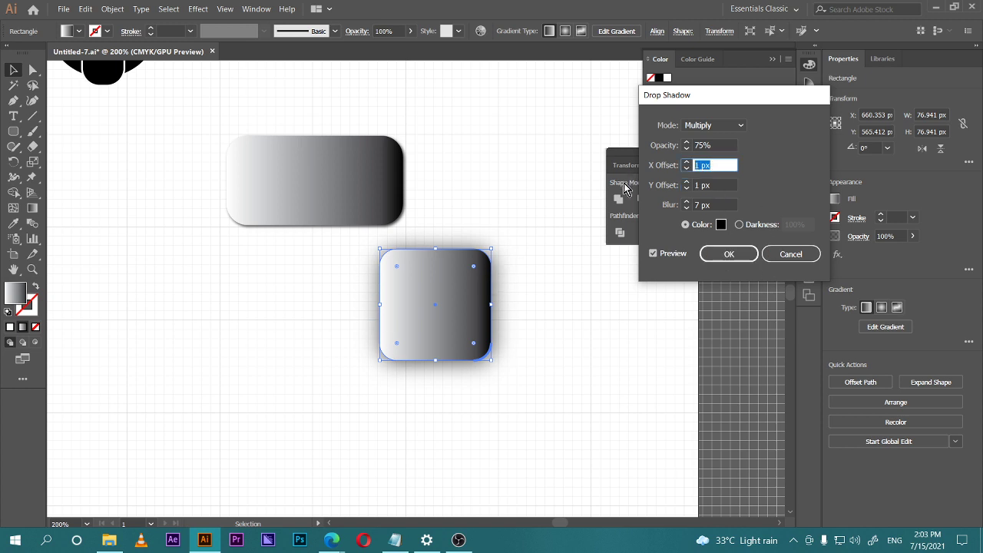
left_click(686, 162)
left_click(686, 162)
left_click(686, 162)
left_click(686, 162)
left_click(686, 162)
left_click(686, 162)
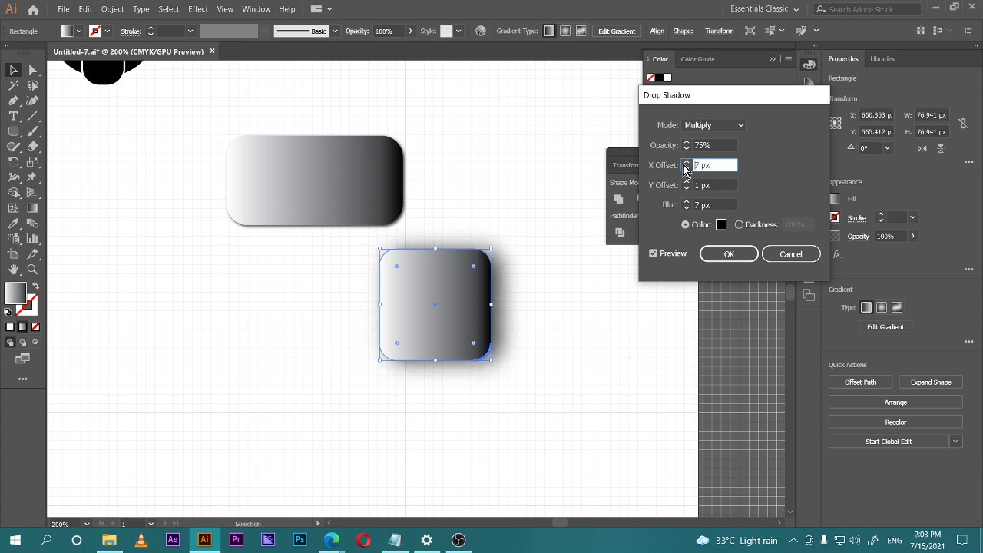
left_click(686, 162)
Raise the drop shadow's Y offset to 14 px, apply the effect, and deselect the rounded square.
left_click(686, 182)
left_click(686, 182)
left_click(686, 182)
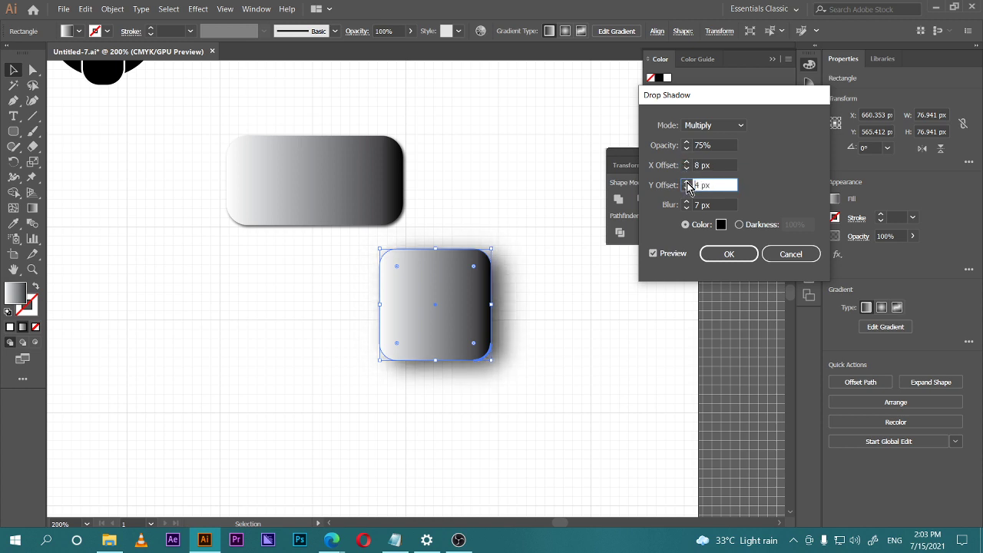
left_click(686, 182)
left_click(686, 182)
left_click(686, 182)
left_click(686, 182)
left_click(686, 182)
left_click(686, 182)
left_click(686, 182)
left_click(686, 182)
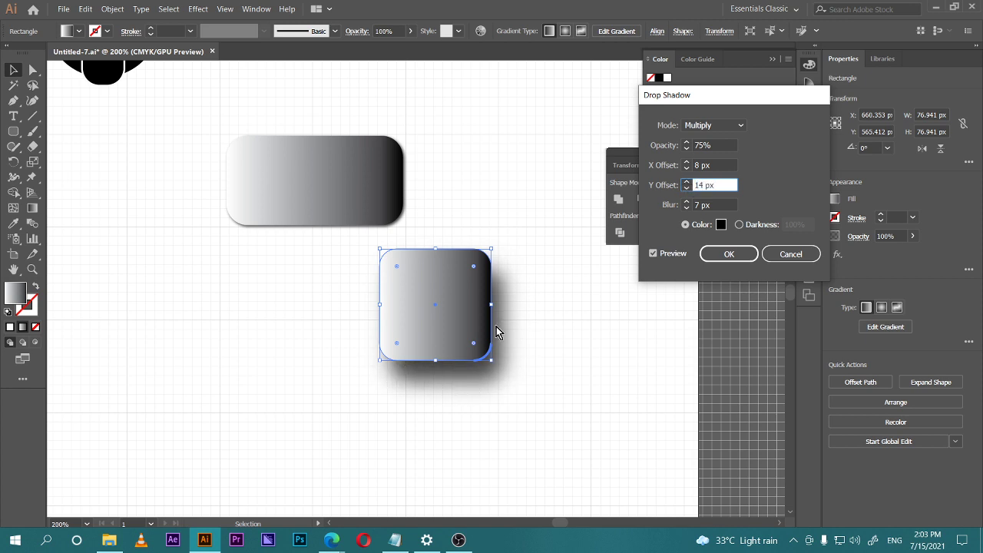
left_click(725, 255)
left_click(581, 415)
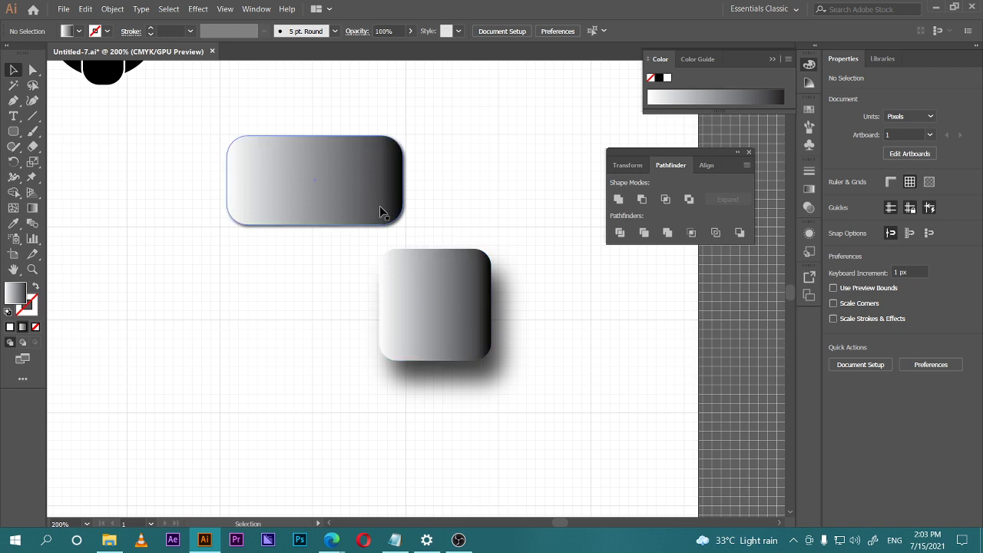
key("ctrl+minus")
key("ctrl+minus")
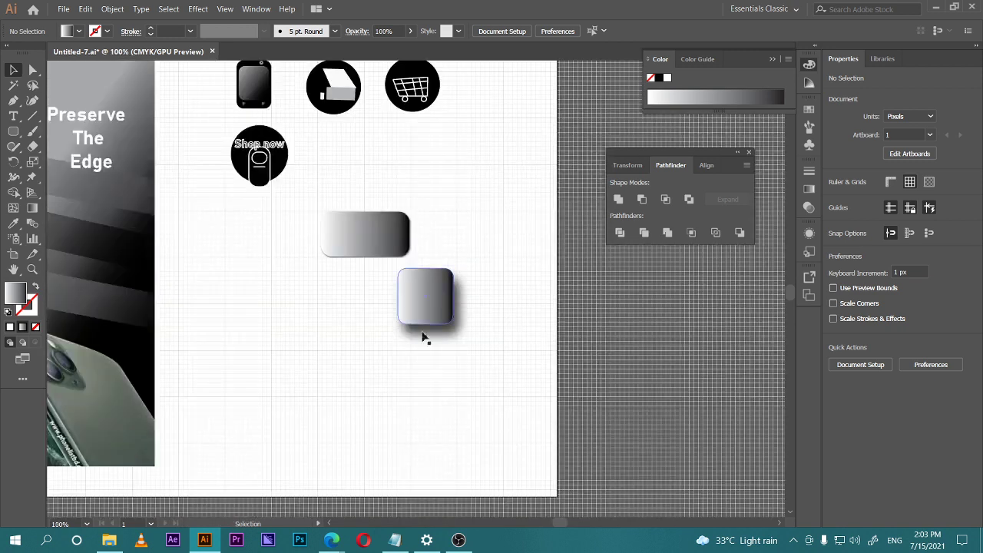
Check the Google Meet chat in the browser for a reply about the drop shadow demonstration, and return to Illustrator.
mouse_move(331, 540)
left_click(261, 491)
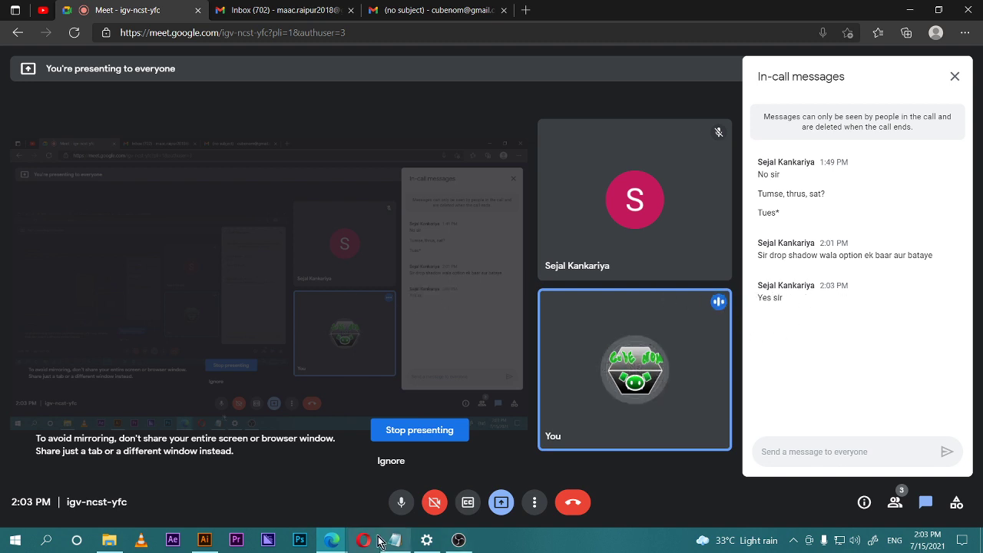
left_click(204, 539)
Delete the rounded square with the large drop shadow, keeping the wide button shape.
left_click(393, 321)
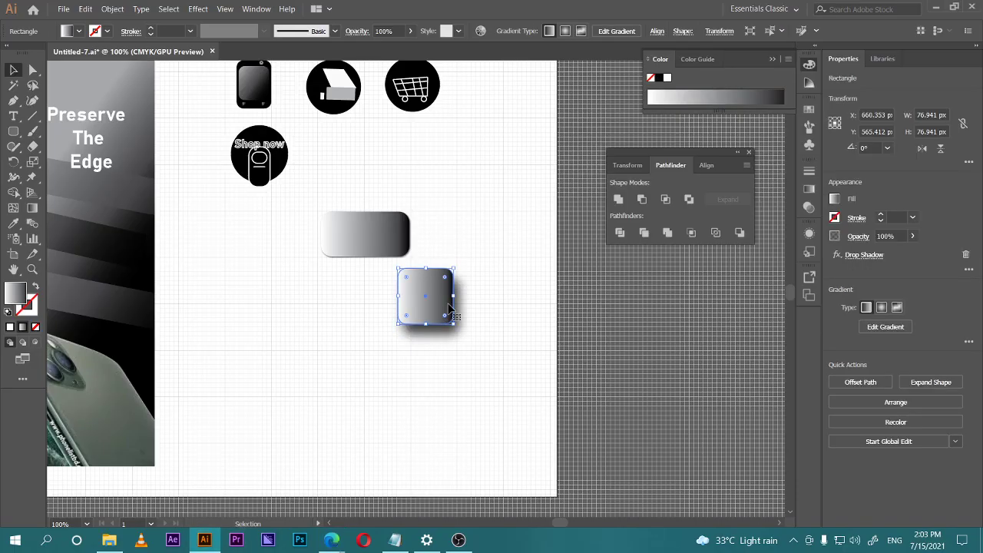
key("Delete")
left_click_drag(345, 341, 363, 366)
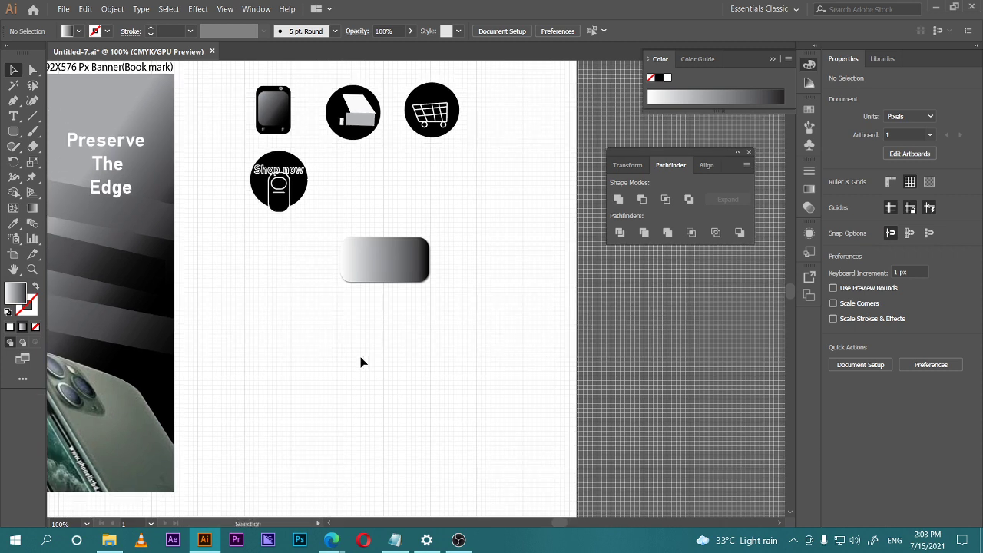
key("ctrl+=")
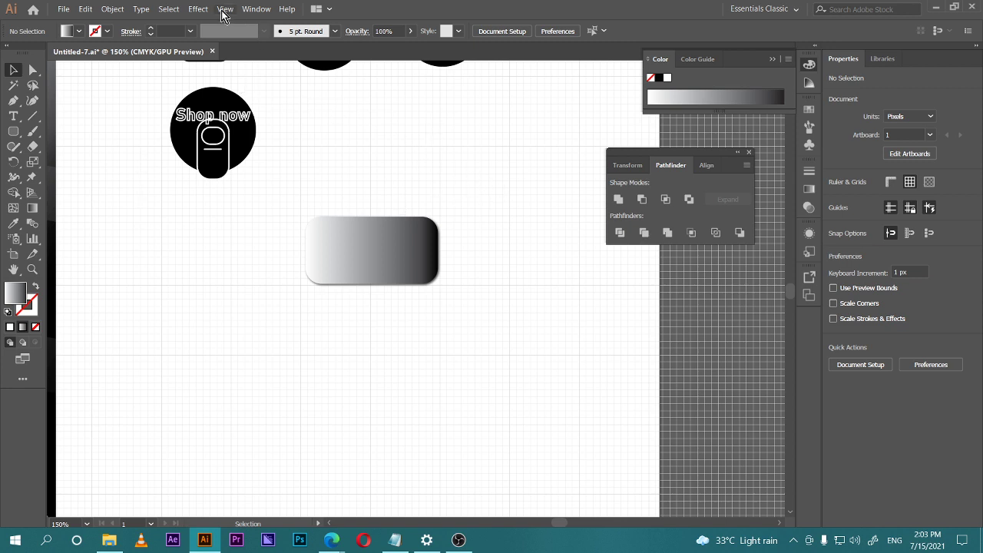
Bring up the Actions list and place it just below the Pathfinder controls, clear of the gradient button.
left_click(254, 9)
mouse_move(234, 8)
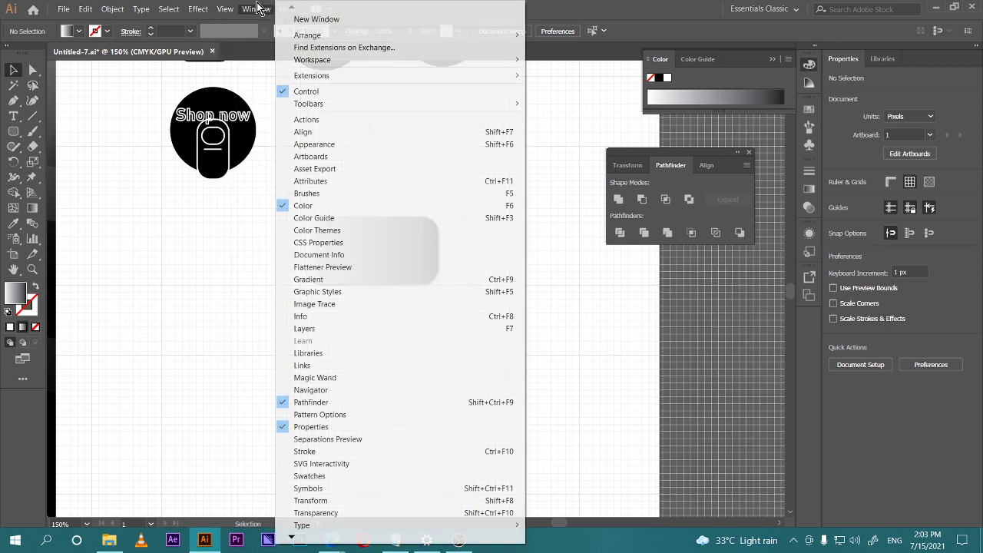
left_click(315, 125)
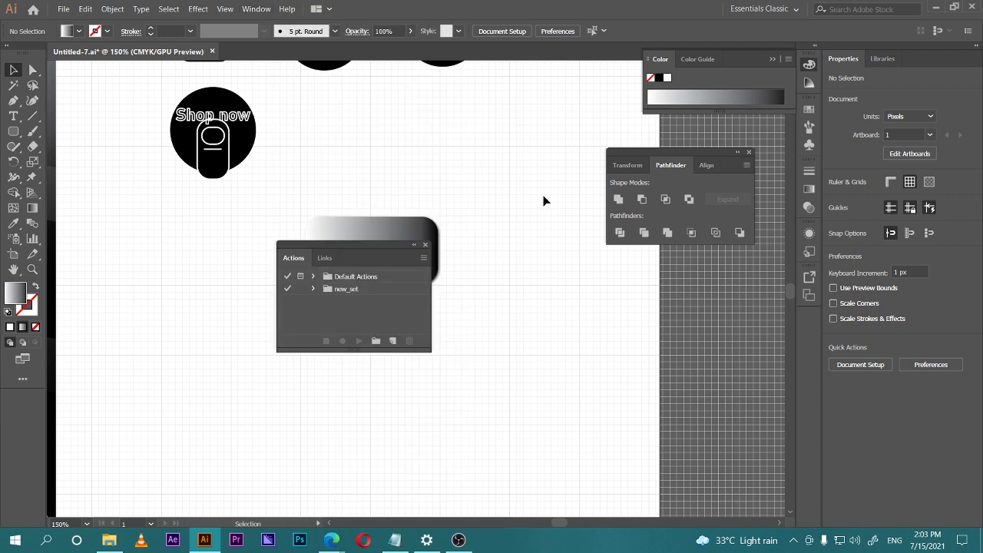
left_click_drag(361, 251, 668, 296)
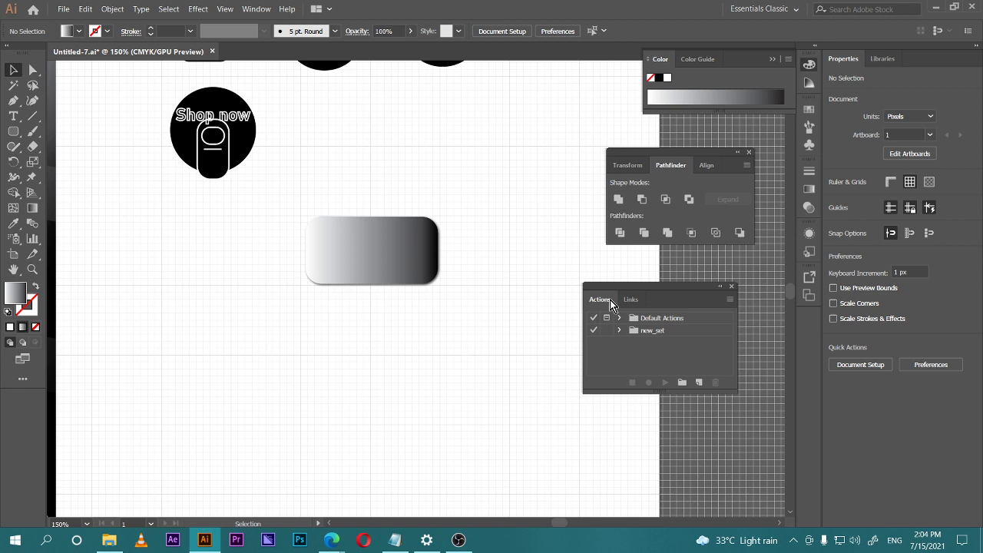
left_click(361, 252)
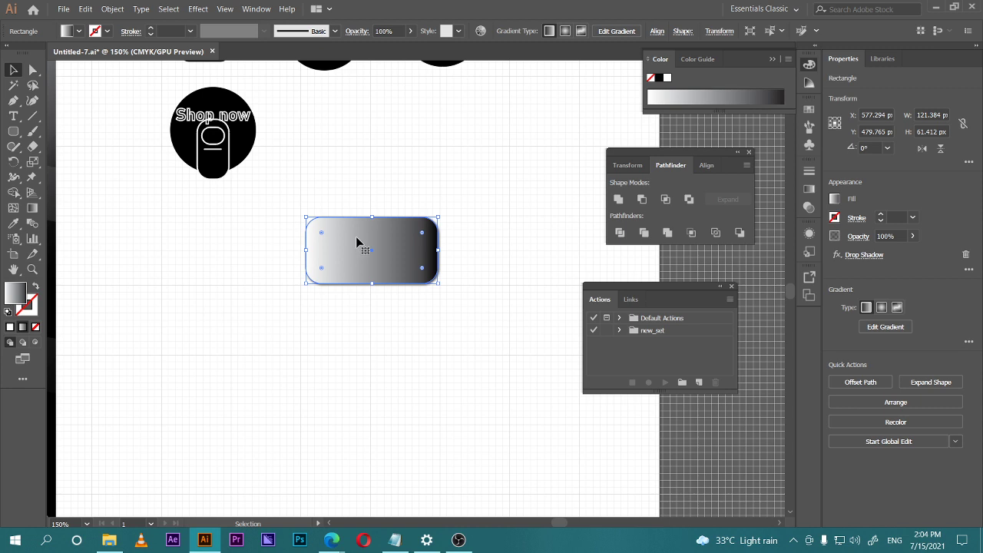
left_click(409, 206)
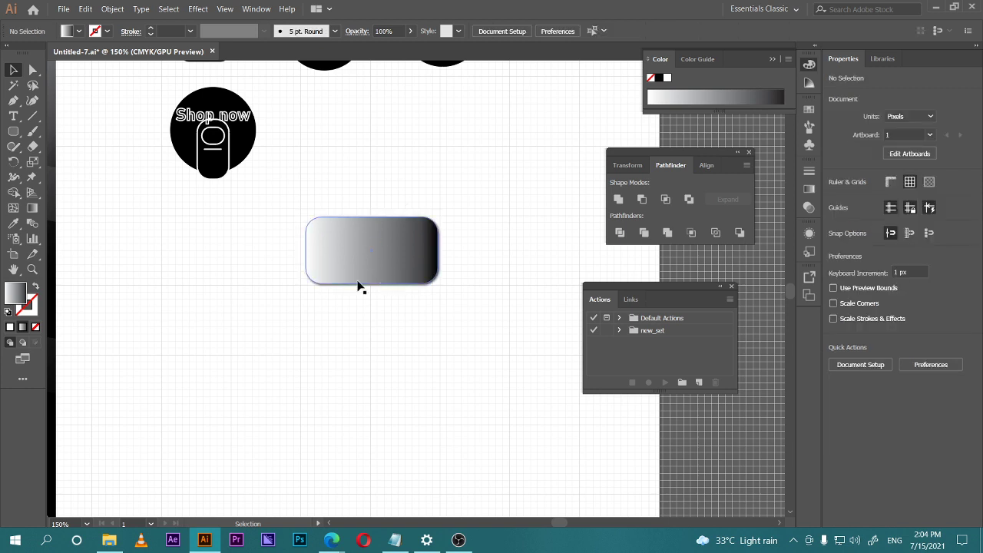
left_click(340, 246)
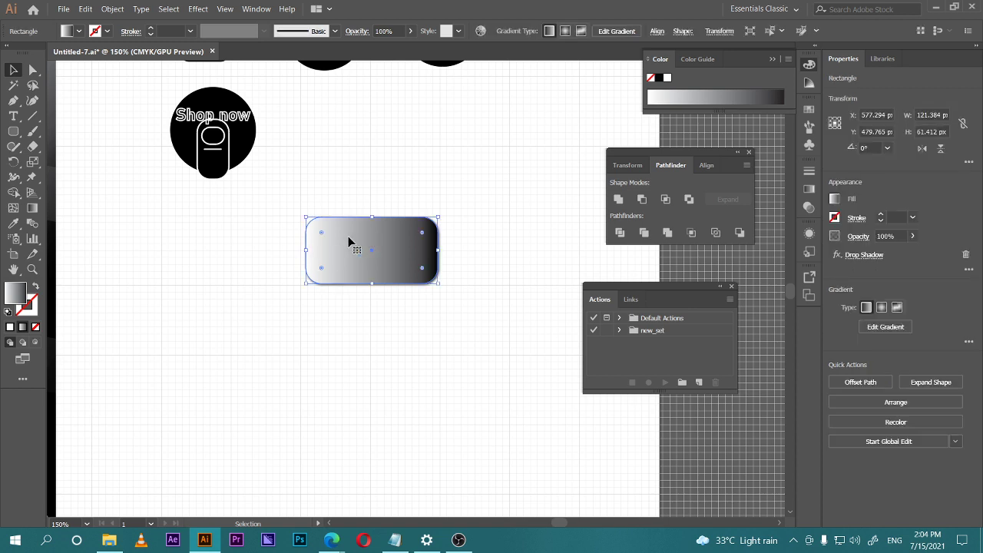
Draw a circle 80 px in diameter below the gradient button with the Ellipse tool.
left_click(15, 132)
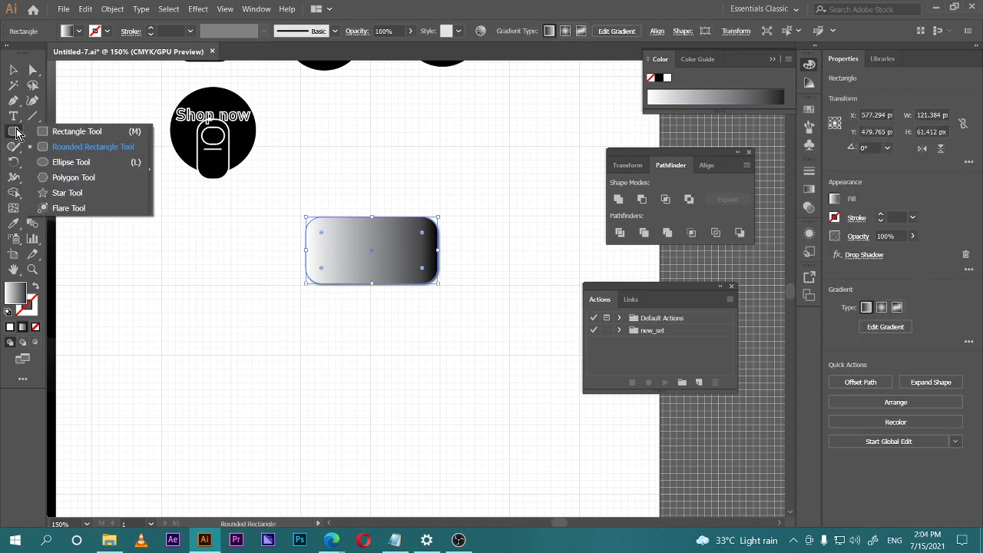
left_click(70, 162)
left_click(348, 354)
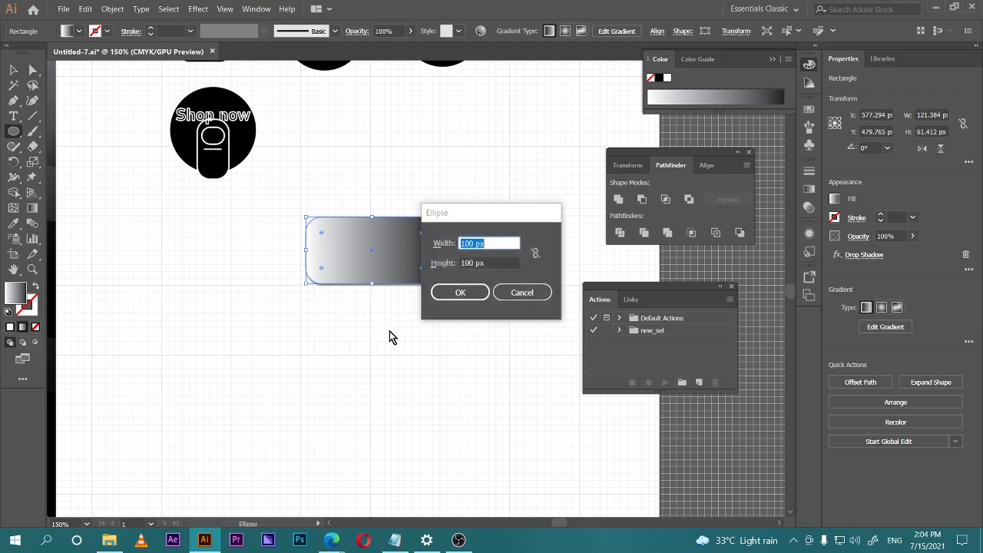
left_click(520, 291)
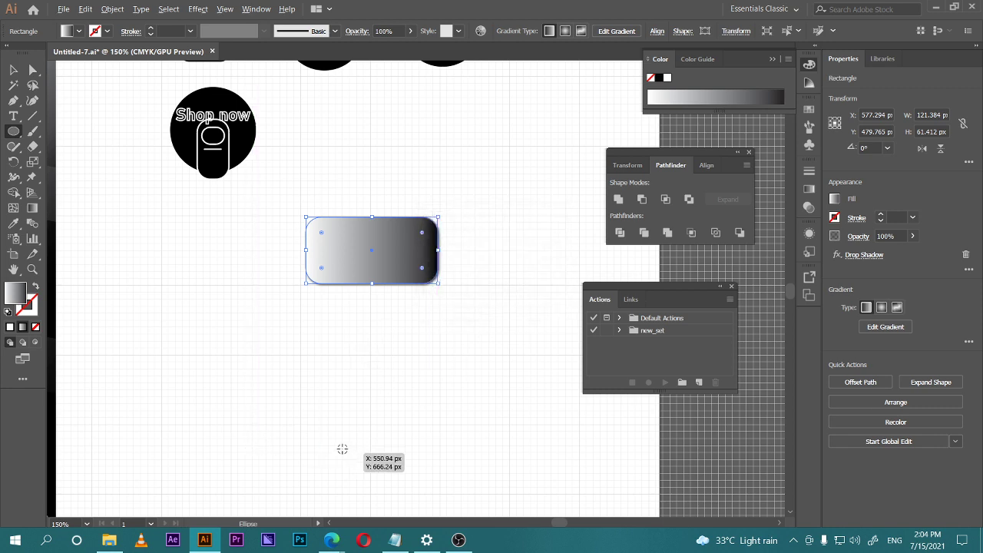
mouse_move(335, 375)
left_mouse_down()
mouse_move(422, 342)
mouse_move(369, 382)
left_mouse_up()
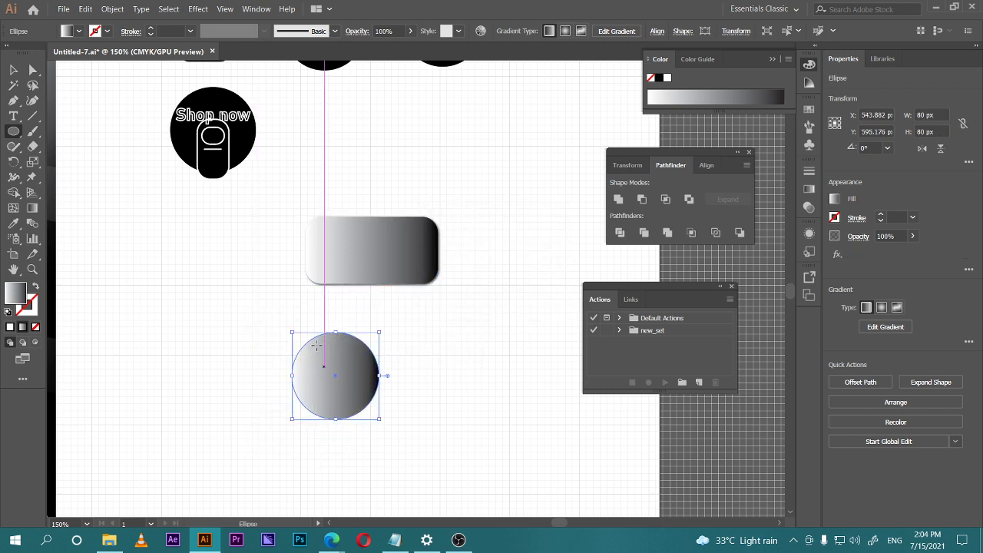
Switch the circle to a solid fill and try to recolour it green with the Color Picker.
left_click(10, 326)
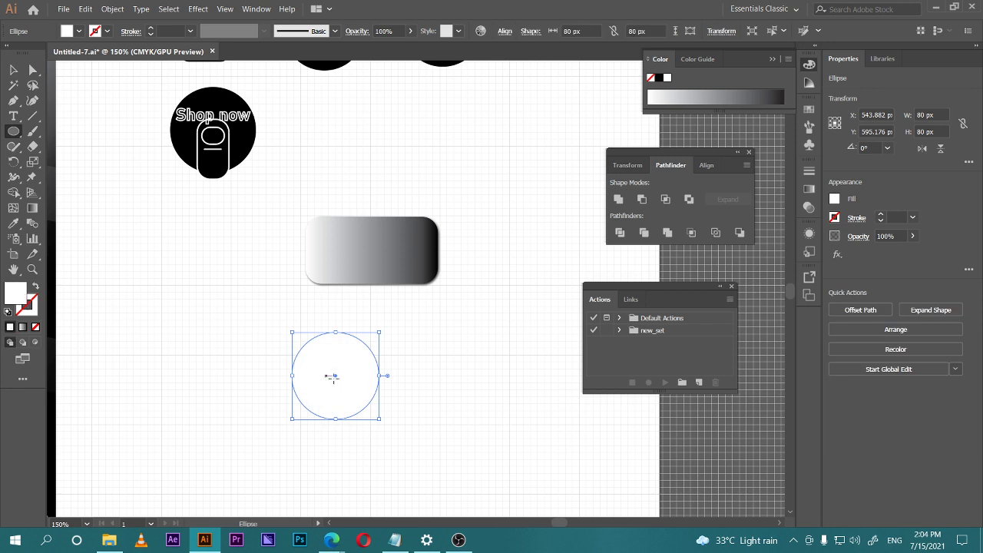
double_click(16, 295)
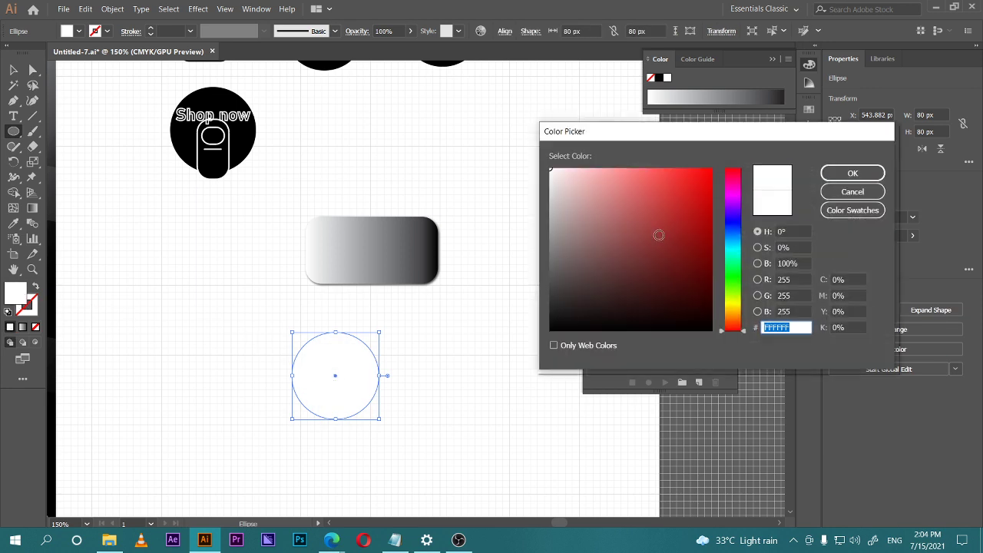
left_click(679, 208)
left_click(735, 246)
left_click_drag(676, 230, 673, 193)
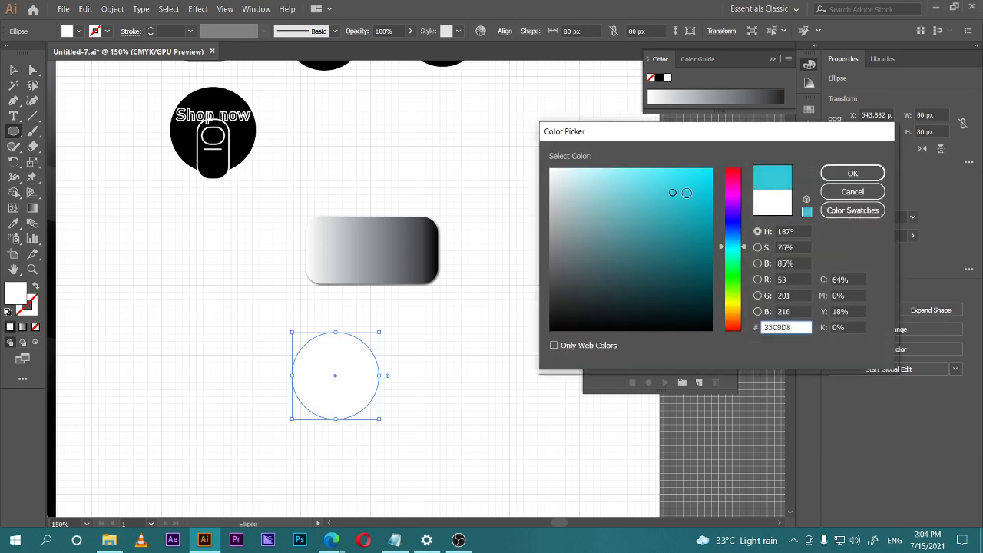
left_click(735, 273)
left_click_drag(735, 278, 735, 262)
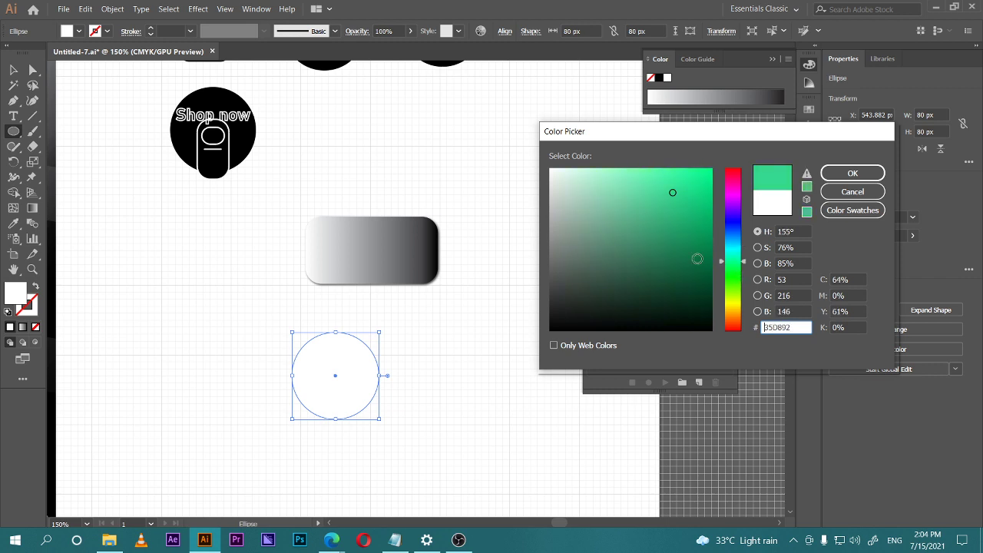
left_click_drag(662, 209, 653, 196)
left_click(852, 173)
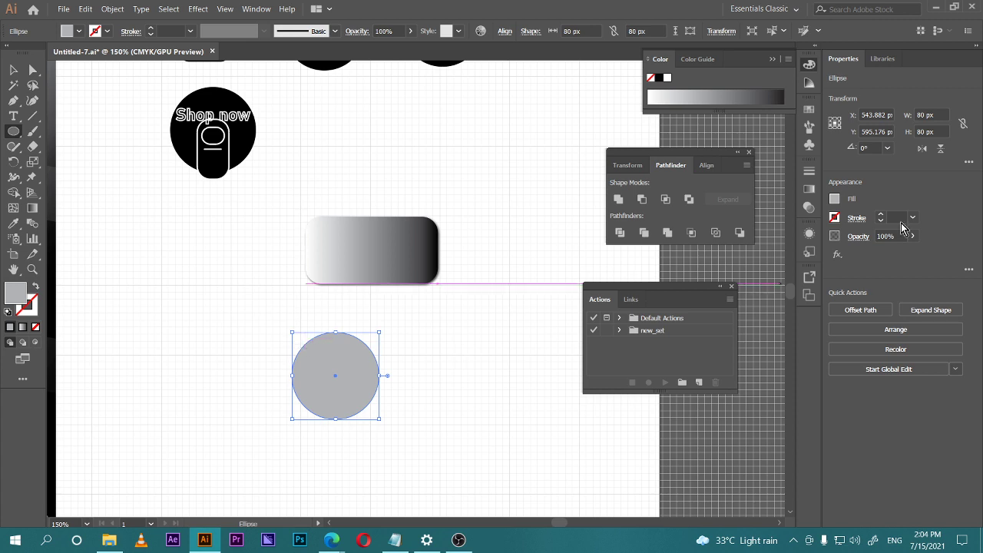
Fill the circle with the green swatch and adjust the colour to a light teal with a hue of 165°.
left_click(808, 114)
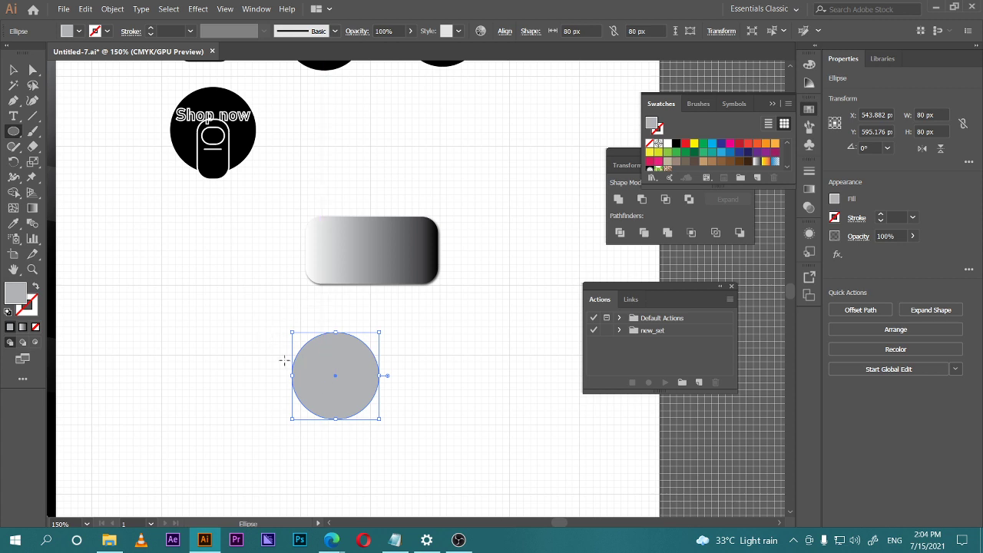
left_click(703, 144)
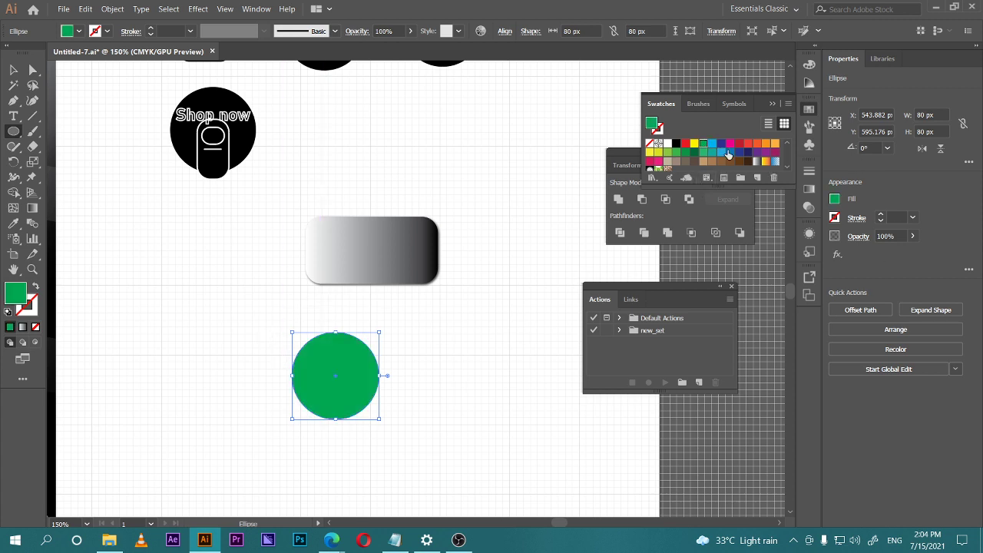
double_click(11, 294)
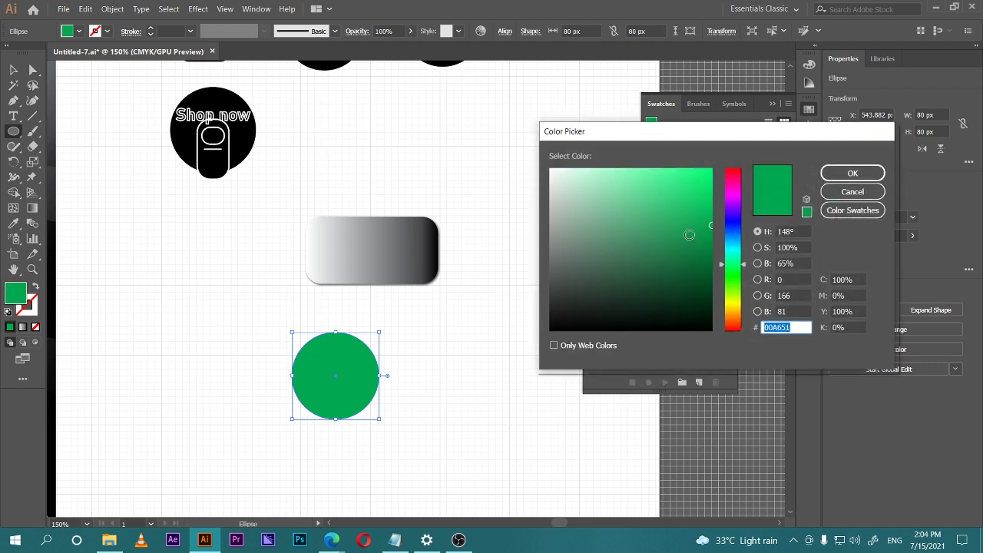
left_click(732, 253)
left_click_drag(732, 253, 737, 251)
left_click_drag(669, 226, 639, 192)
left_click(639, 216)
left_click_drag(737, 251, 737, 258)
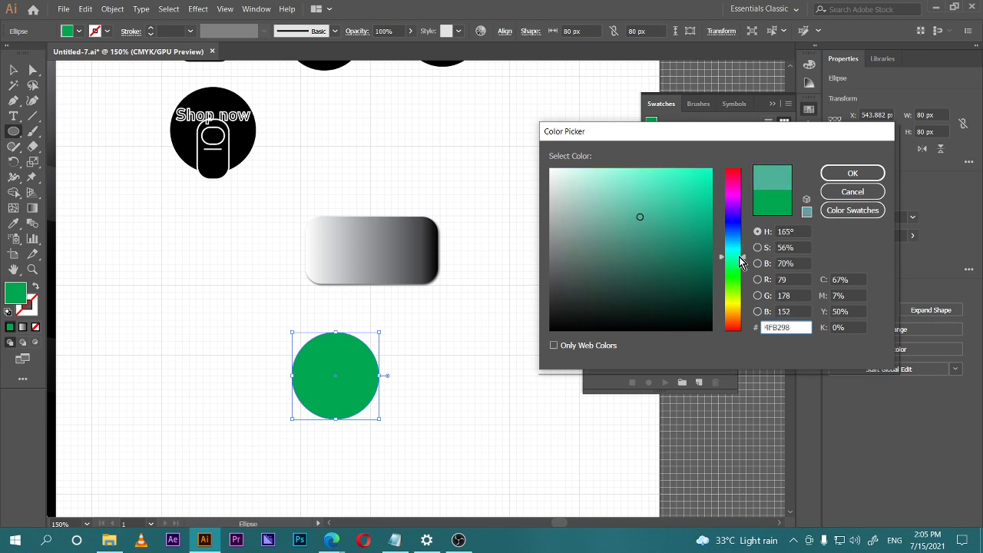
left_click(640, 184)
left_click(853, 173)
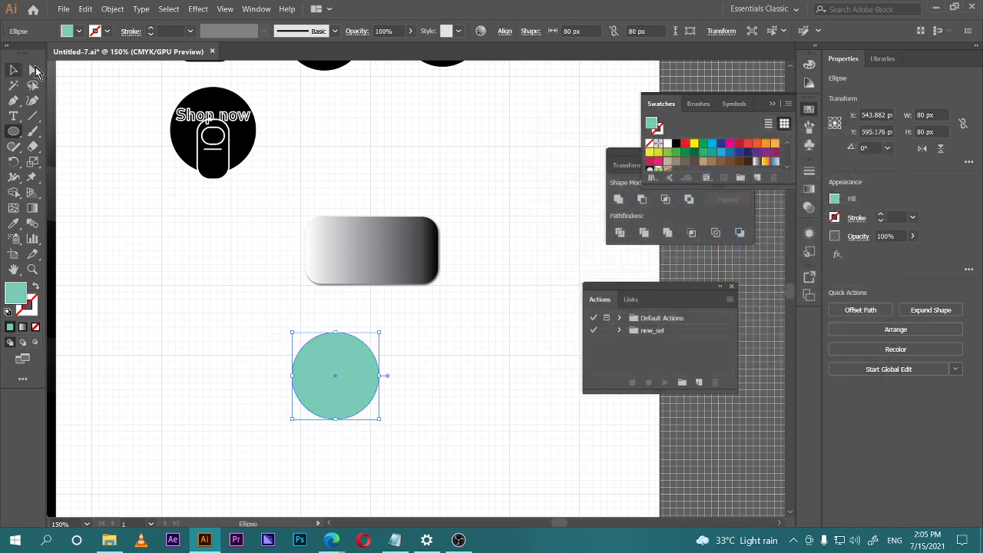
Scale the teal circle down to about 31 px and place it below the gradient button.
left_click(13, 73)
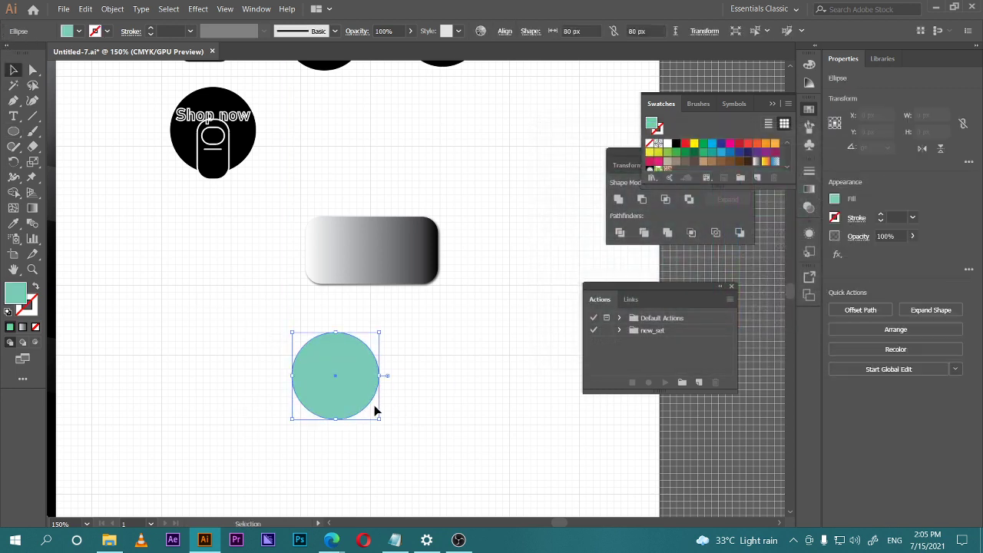
left_click_drag(335, 370, 376, 251)
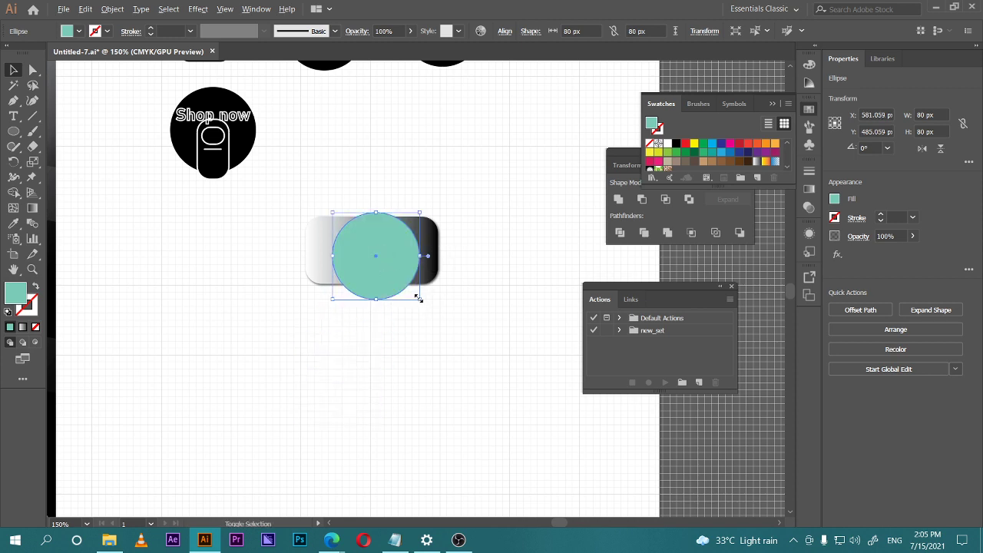
left_click_drag(418, 298, 304, 381)
key("ctrl+z")
left_click(249, 221)
left_click(13, 70)
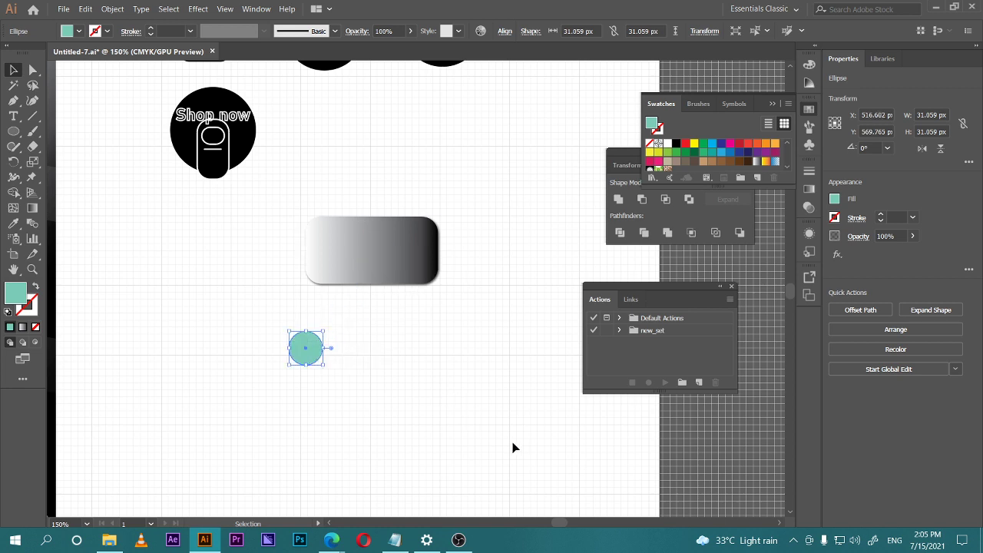
Move the small teal circle to about X 481 px, Y 577 px, below and left of the gradient button, and deselect it.
left_click(514, 447)
left_click_drag(302, 417, 363, 374)
scroll(368, 376, "up", 2)
scroll(376, 378, "up", 2)
left_click_drag(320, 304, 313, 328)
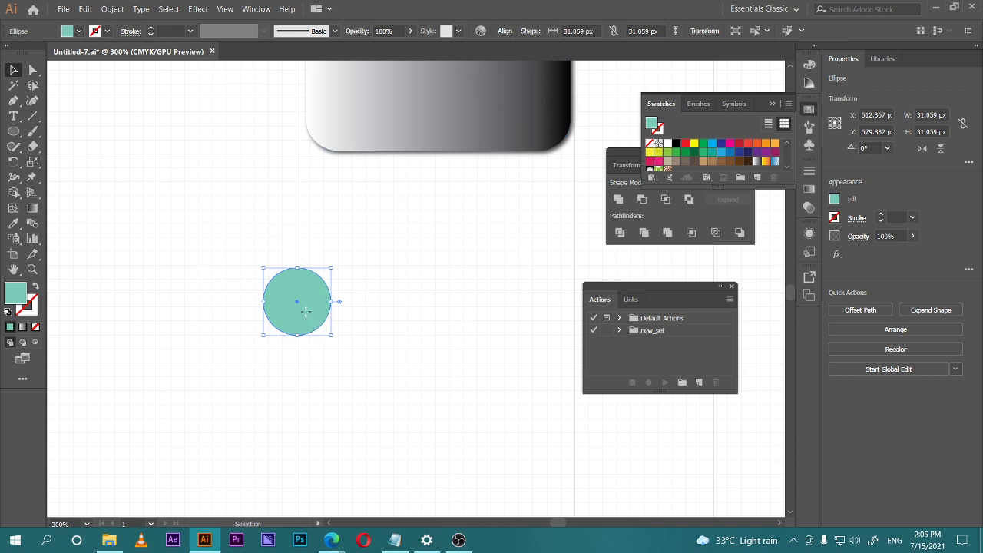
left_click_drag(308, 313, 241, 307)
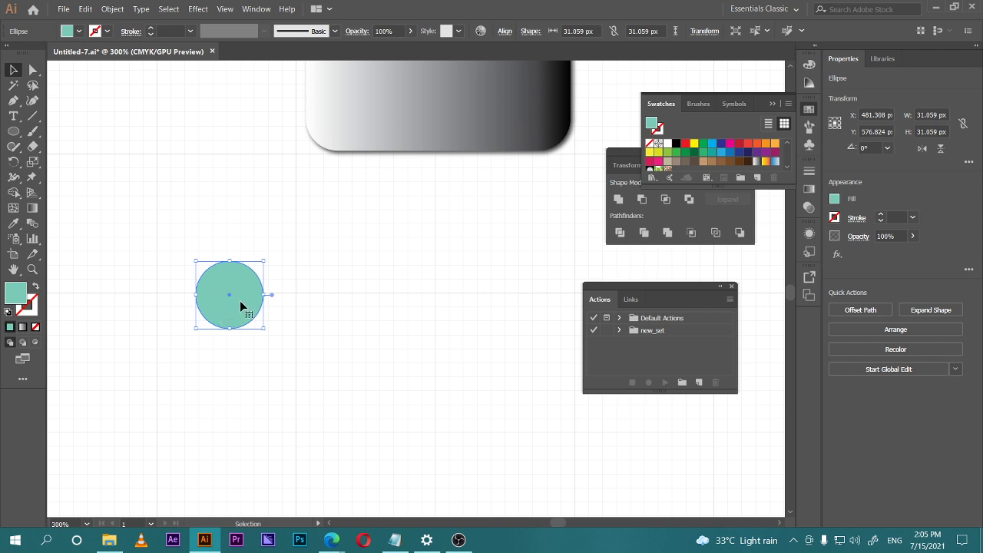
left_click(282, 312)
left_click(218, 320)
key("space")
left_click_drag(238, 326, 275, 321)
scroll(210, 313, "down", 1)
left_click(210, 313)
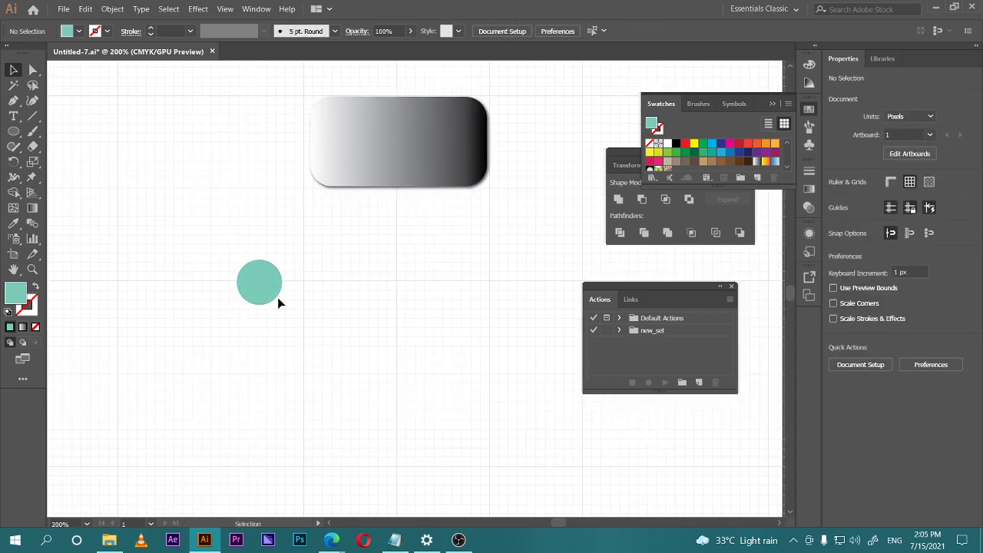
Move the Actions list closer to the artwork, leaving the circle deselected.
scroll(270, 296, "up", 1)
scroll(269, 295, "right", 1)
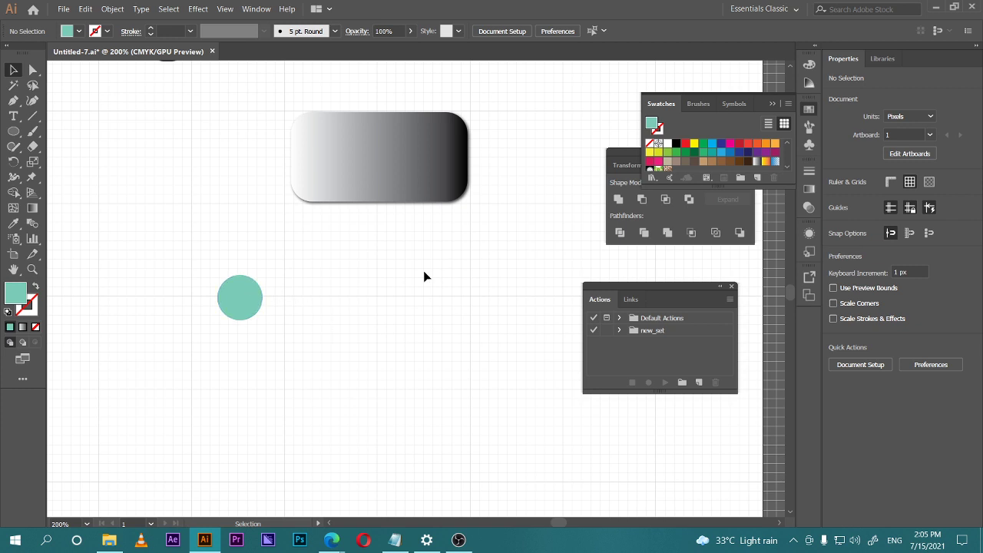
left_click(248, 308)
left_click(276, 318)
left_click_drag(630, 289, 559, 239)
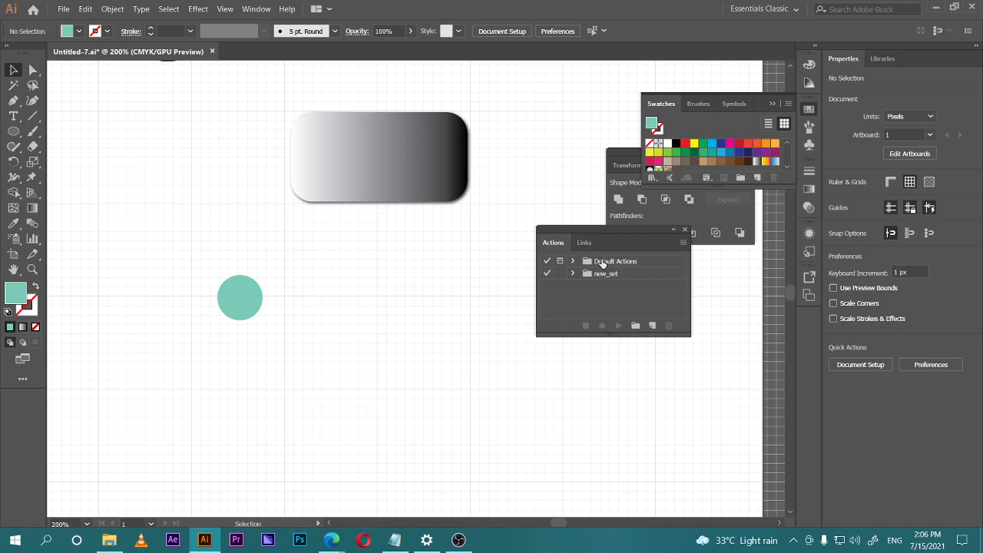
Check the Google Meet chat in the browser for new messages, and return to Illustrator.
mouse_move(331, 538)
left_click(304, 519)
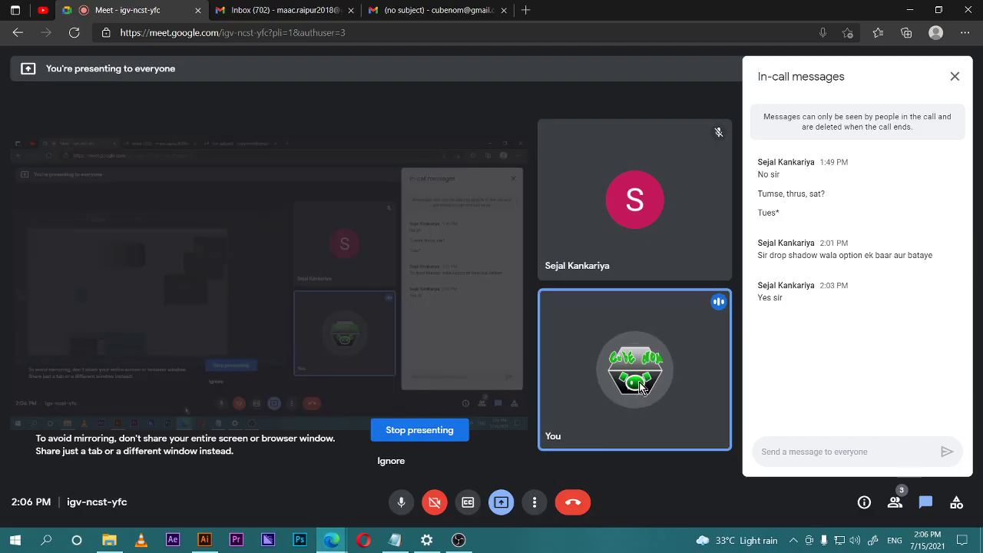
left_click(205, 539)
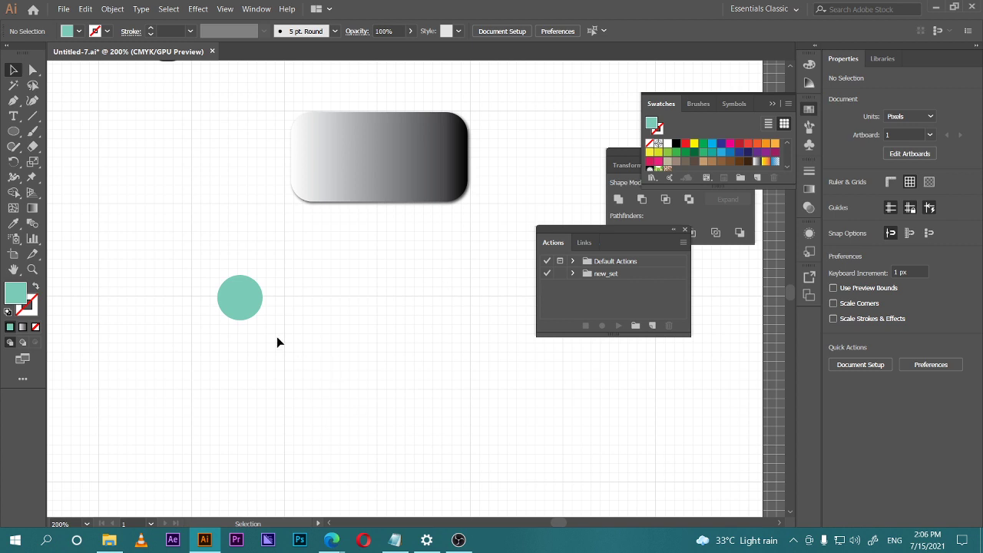
Look through the actions in the Default Actions set and collapse the set again.
left_click(570, 263)
scroll(637, 281, "down", 5)
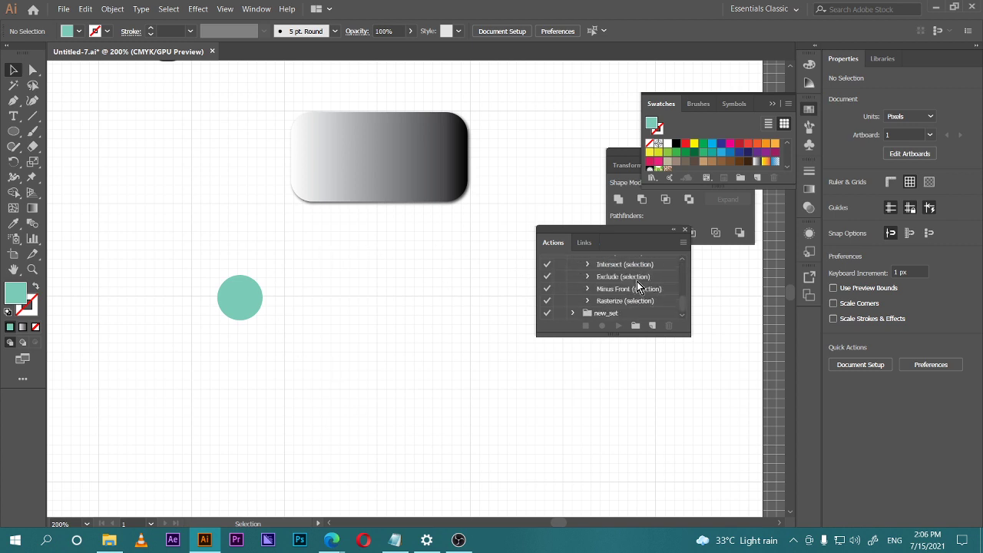
scroll(626, 281, "up", 5)
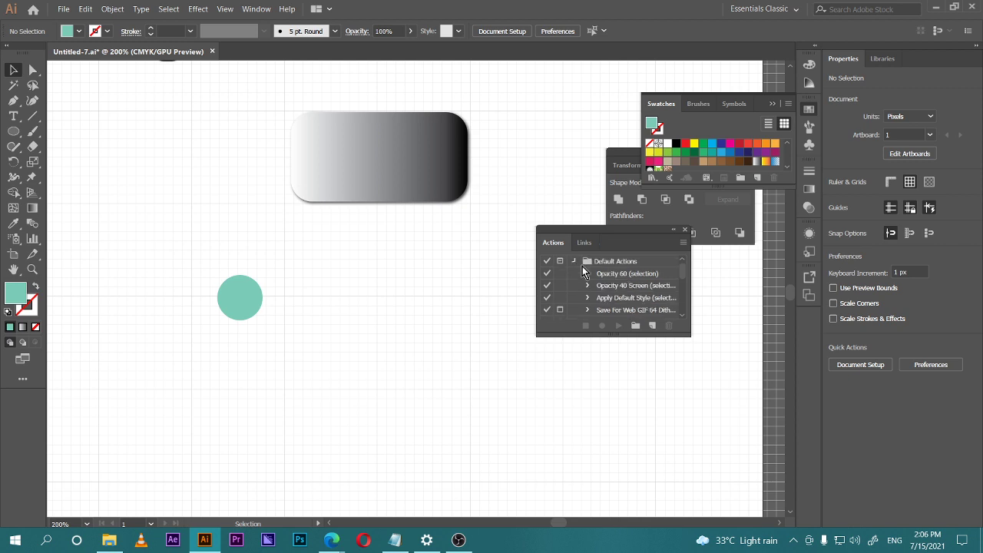
left_click(573, 262)
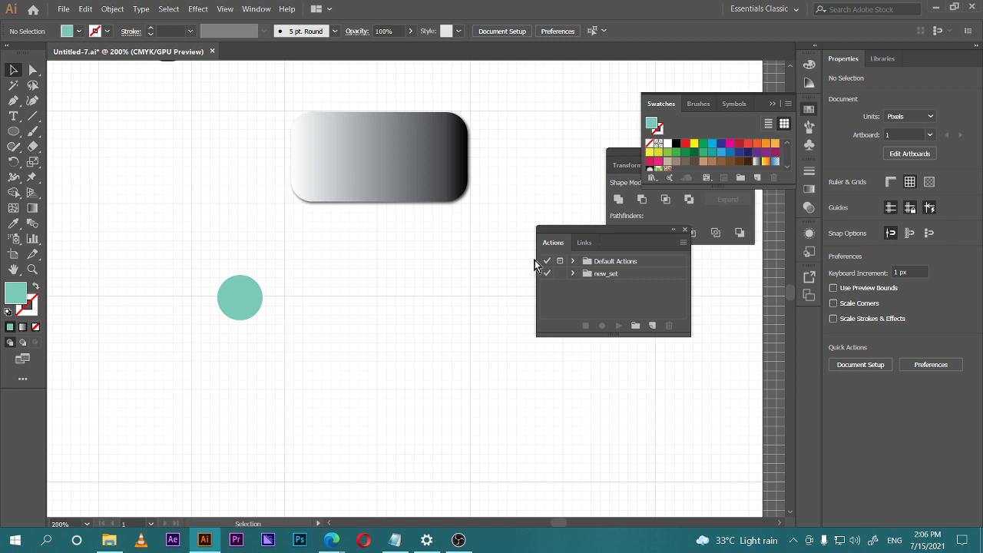
Create a new action set named COLOURIZE.
left_click(634, 326)
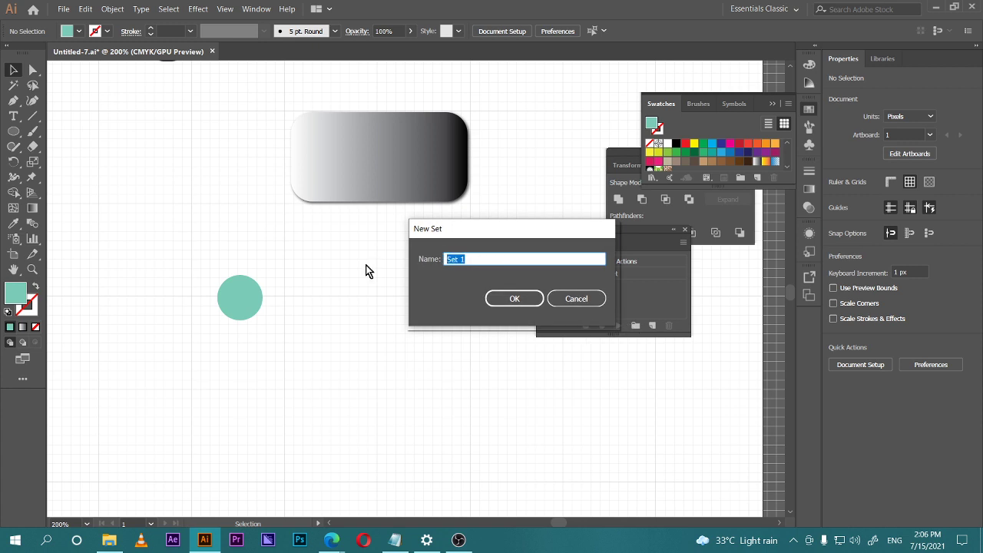
type("COLOURFU")
left_click(537, 299)
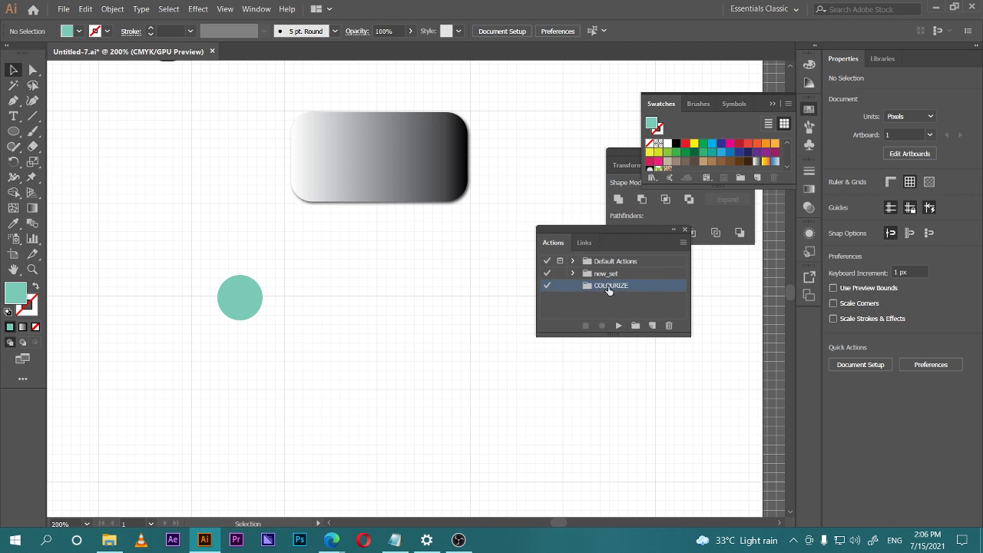
Start a new action named COLOUR_CYAN in the COLOURIZE set.
left_click(652, 326)
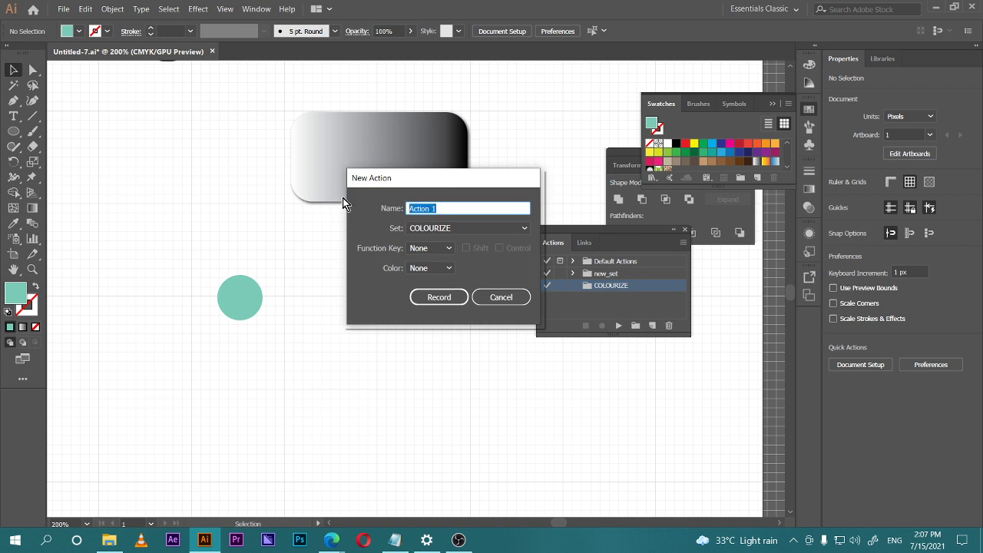
type("COLOUR_CYAN")
left_click(455, 229)
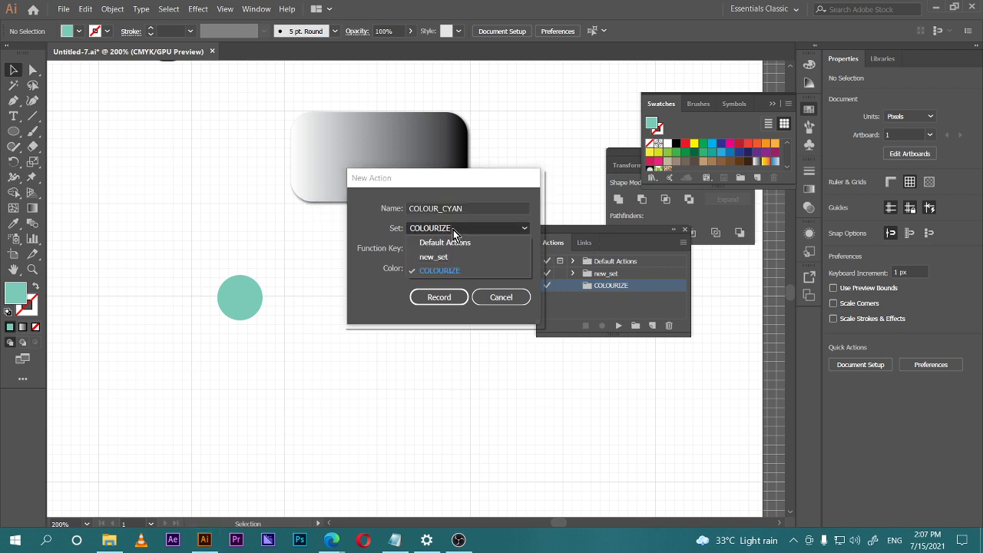
left_click(448, 275)
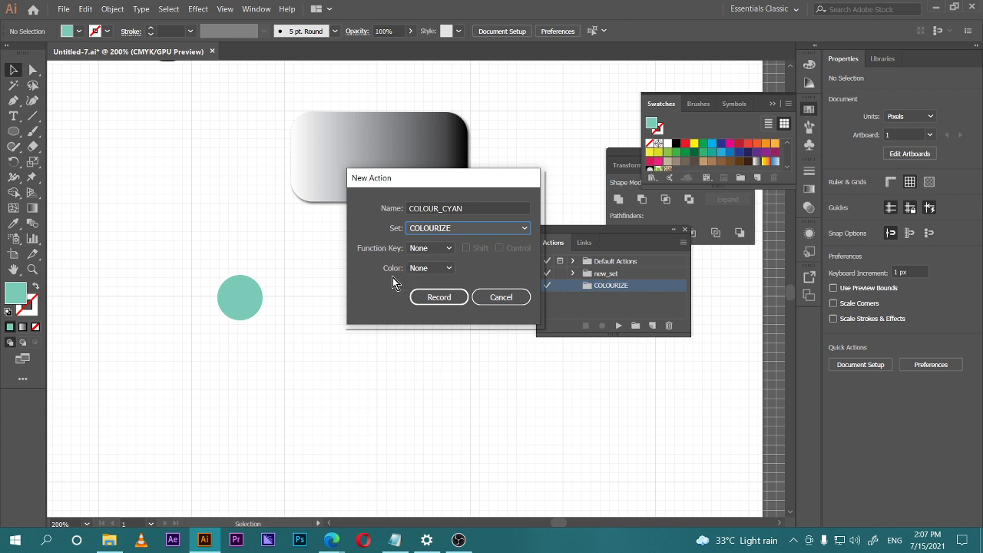
Assign the function key F2 with the Shift modifier to the new action, leaving Control off.
left_click(427, 248)
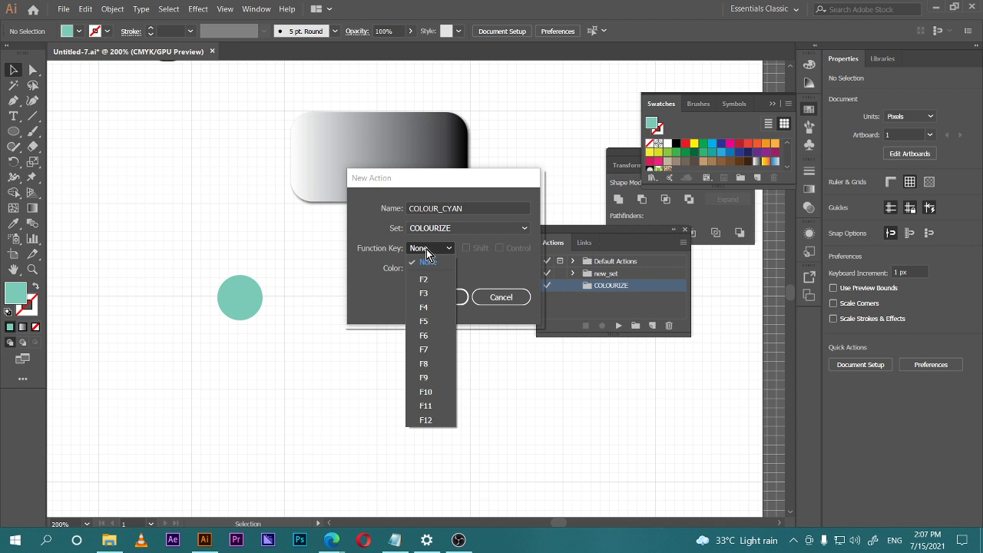
left_click(432, 282)
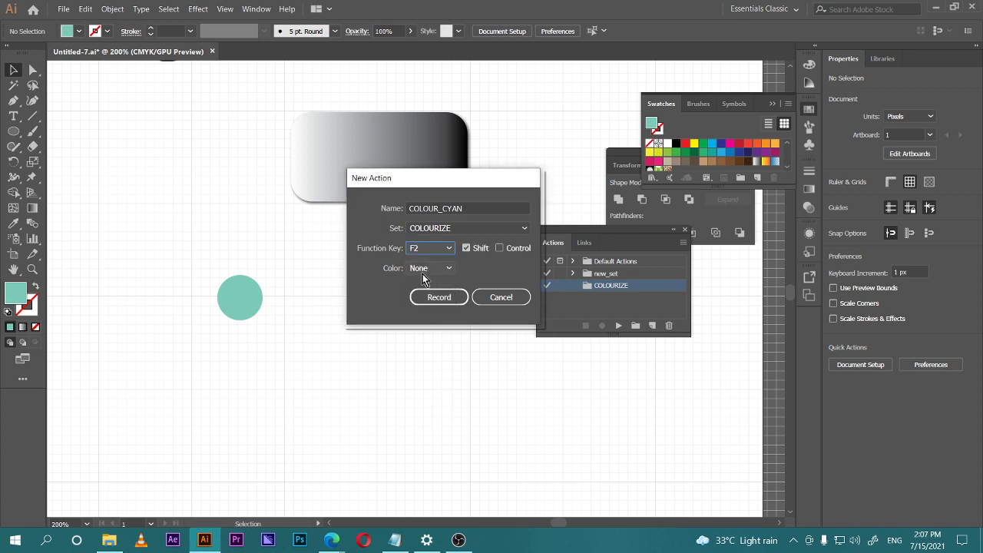
left_click(470, 250)
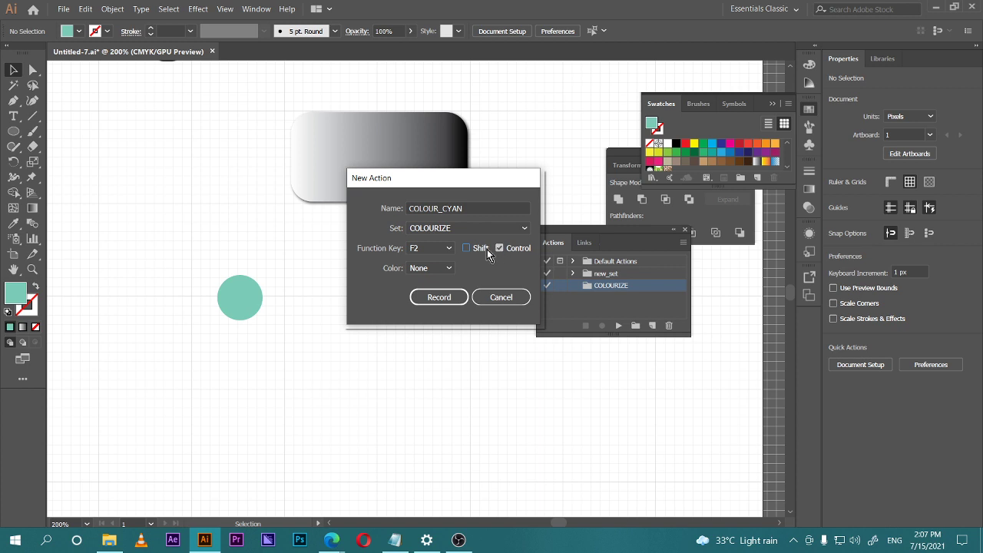
left_click(469, 249)
left_click(499, 248)
Set the new action's label color to Violet.
left_click(447, 271)
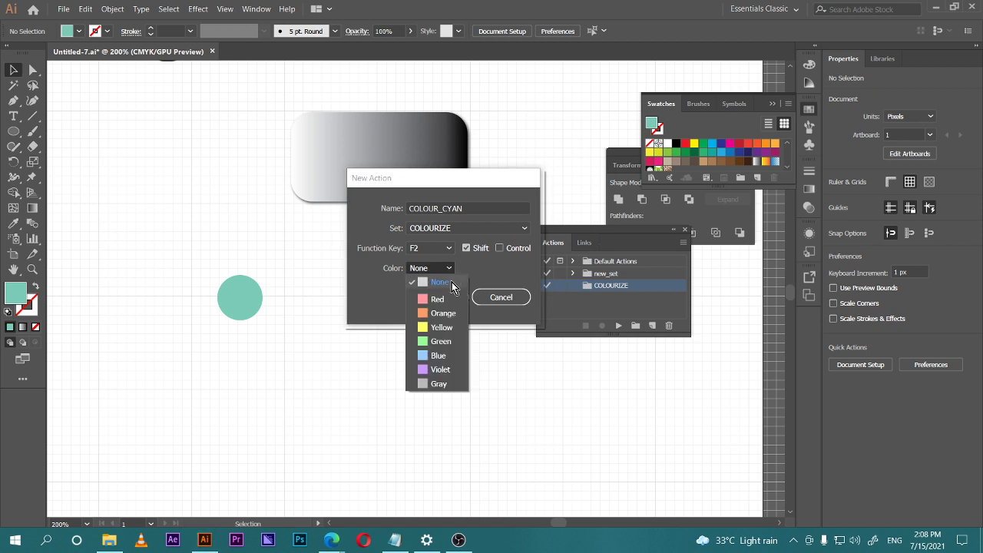
left_click(442, 300)
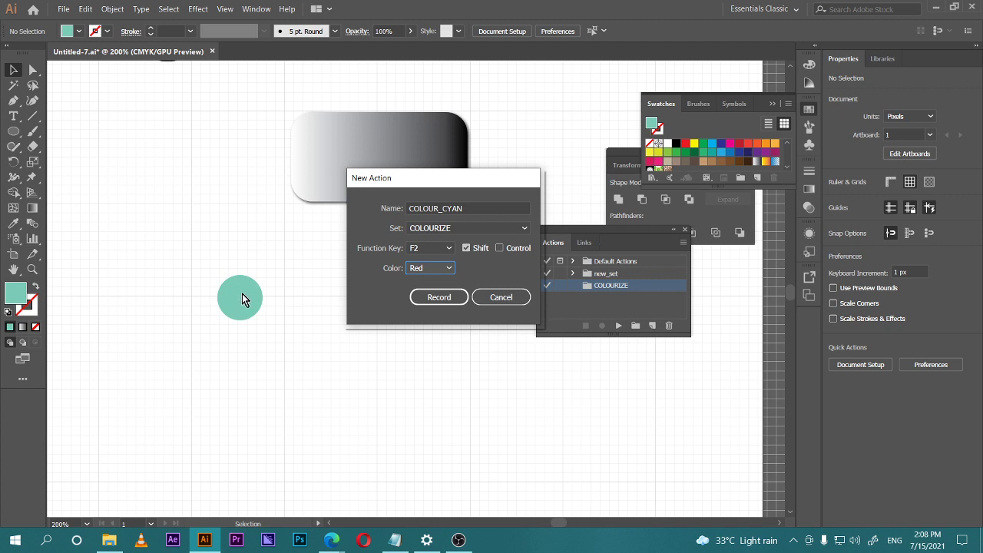
left_click(419, 271)
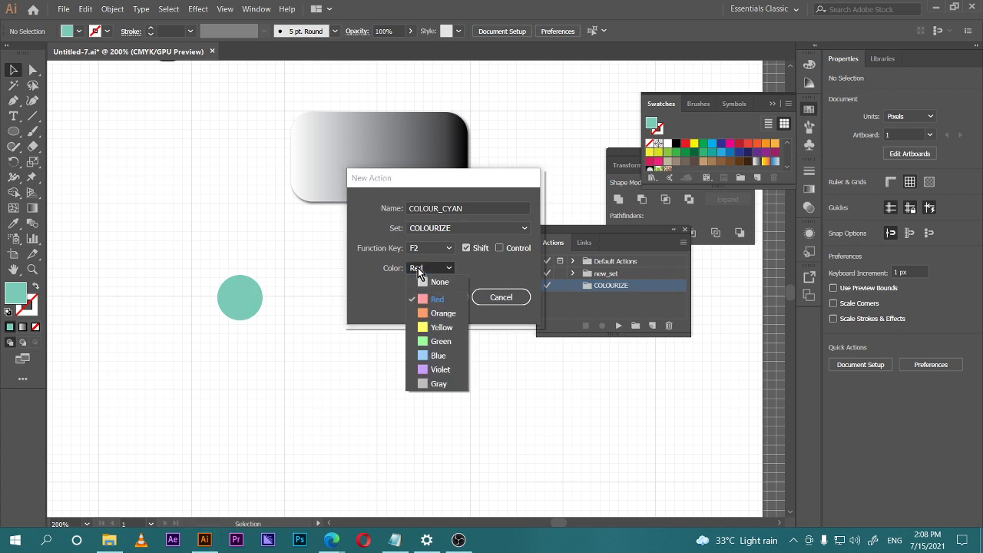
left_click(428, 371)
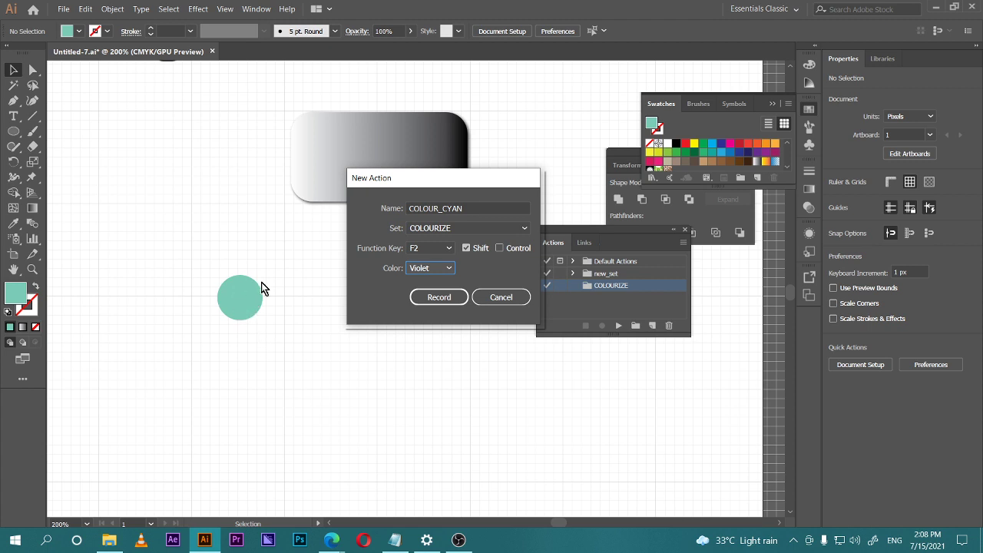
Check the Google Meet chat in the browser for a reply, and return to Illustrator.
left_click(332, 540)
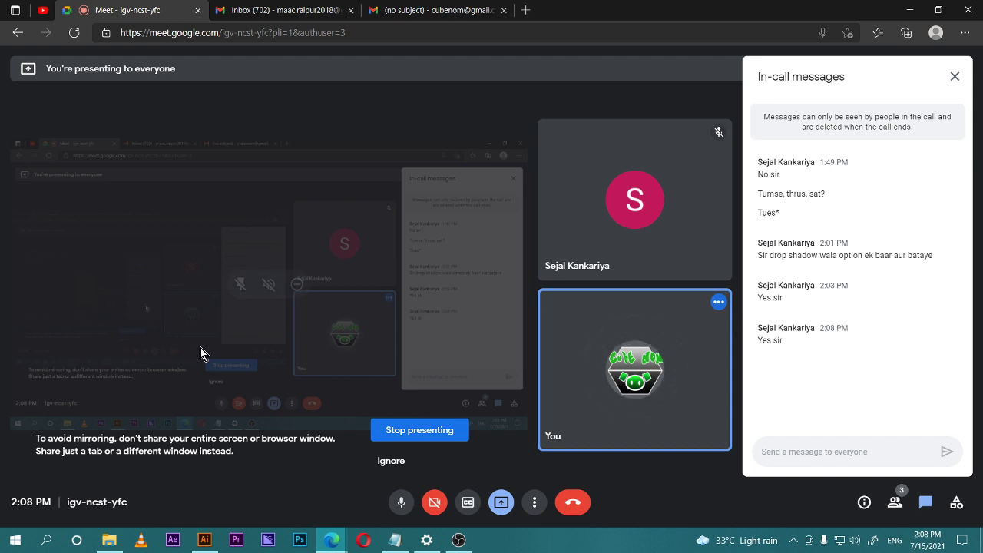
left_click(205, 540)
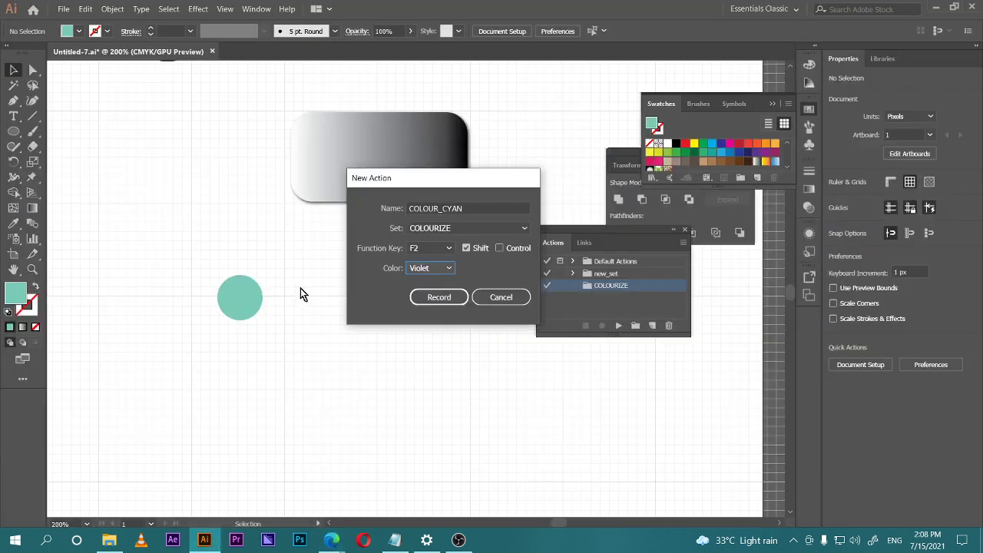
Start recording COLOUR_CYAN with a short trial move of the teal circle, and undo the circle's recent moves.
left_click(453, 298)
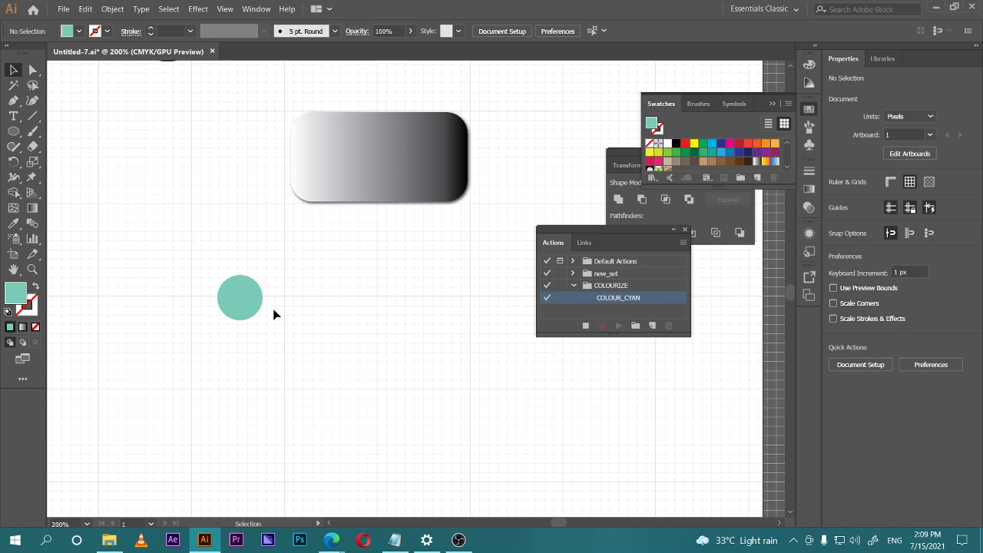
left_click_drag(253, 300, 281, 301)
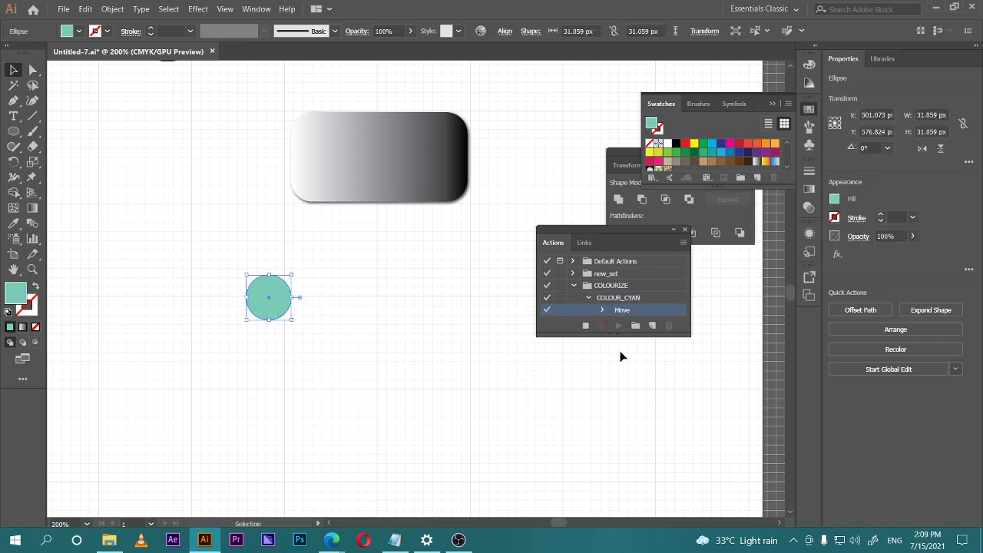
left_click(585, 326)
key("ctrl+z")
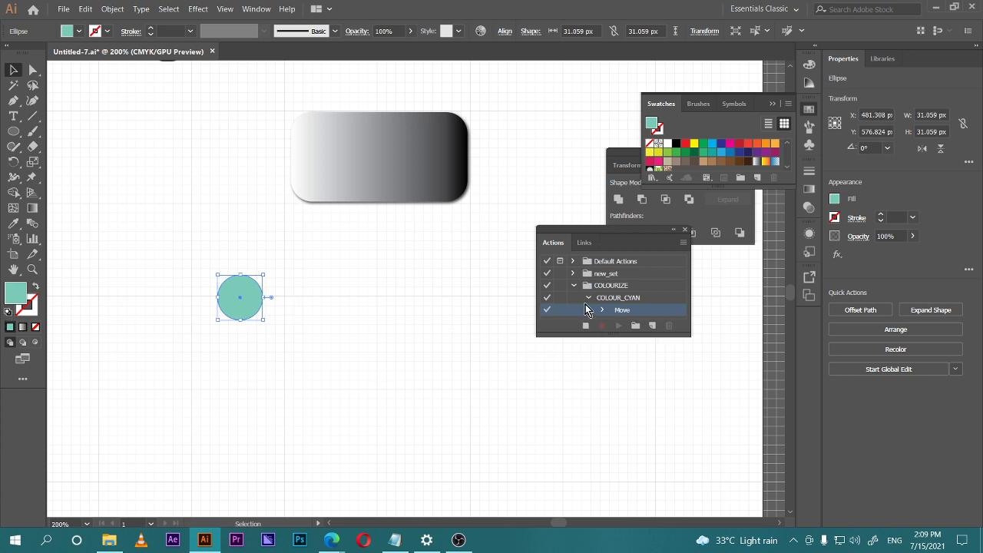
key("ctrl+z")
key("ctrl+z")
key("ctrl+z")
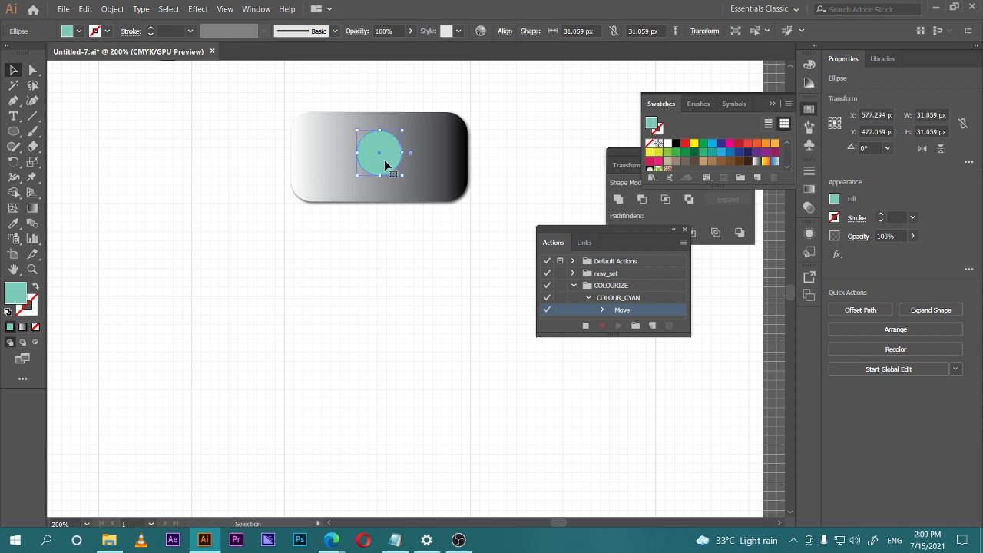
Move the teal circle off the gradient button to just below it, and check the details of the recorded Move.
left_click_drag(384, 162, 304, 272)
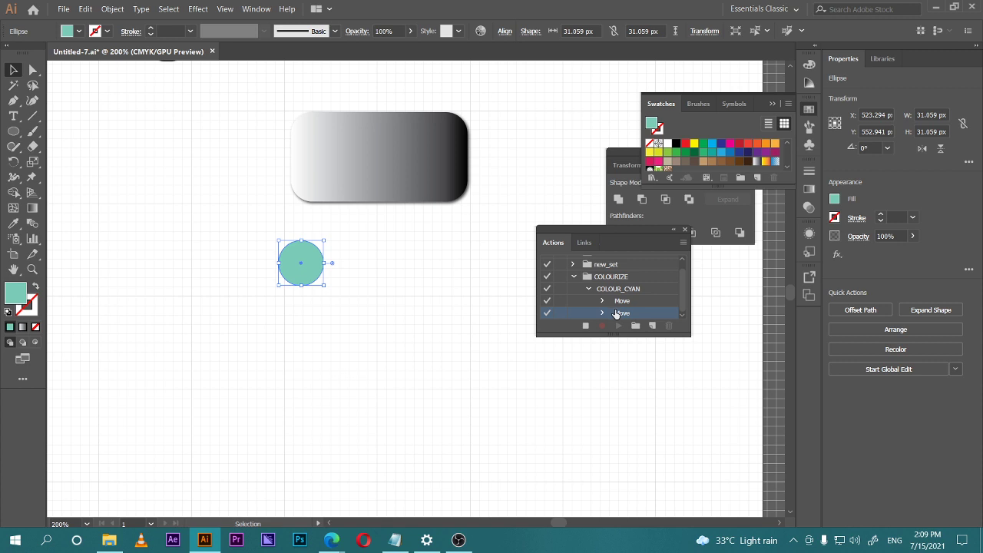
left_click(603, 314)
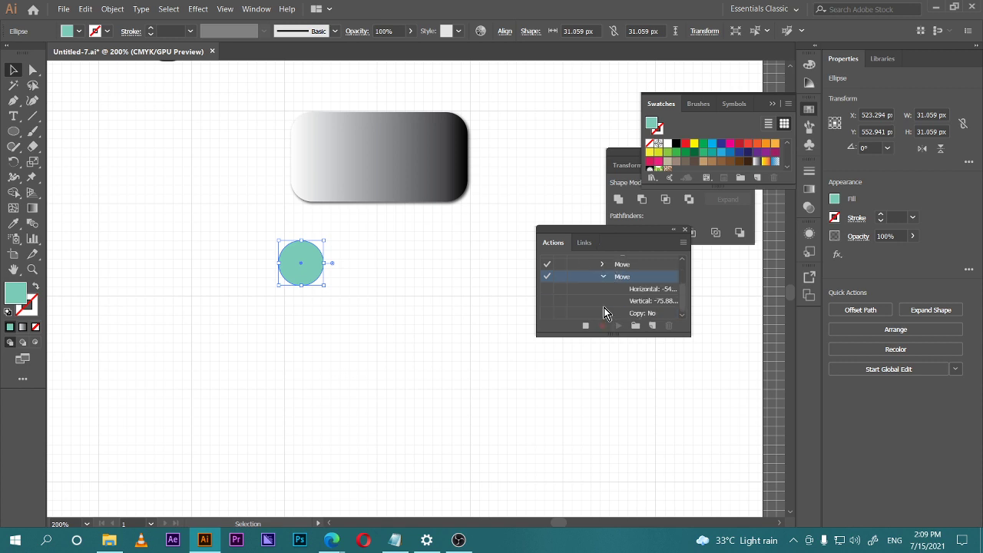
left_click(603, 275)
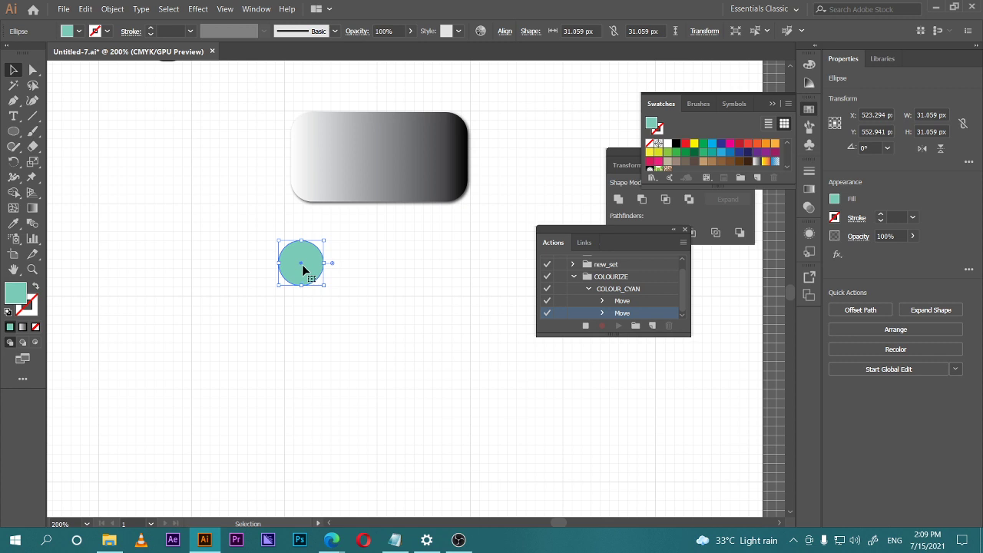
Record changing the circle's fill to bright yellow F4EE21, and stop recording the action.
double_click(15, 292)
left_click(738, 308)
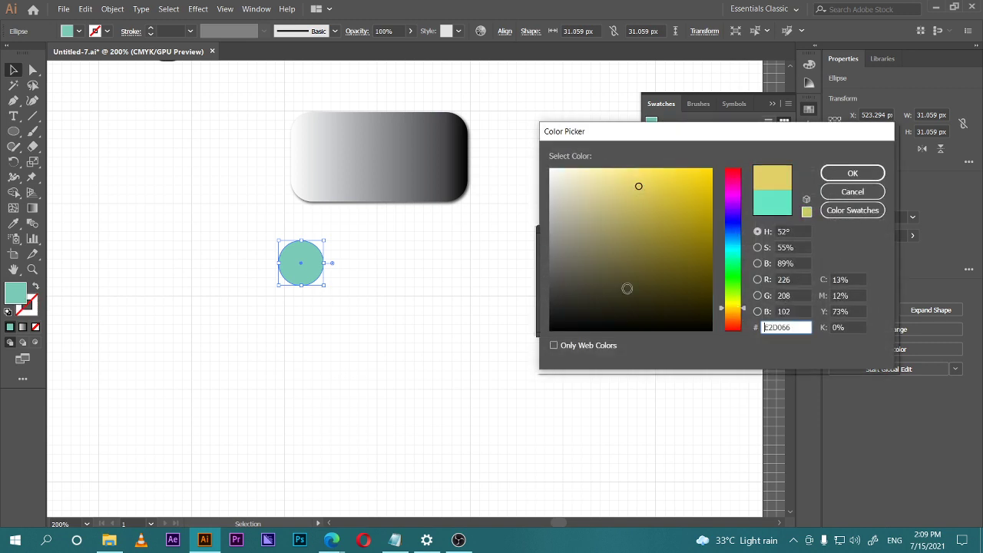
left_click(622, 174)
left_click(736, 305)
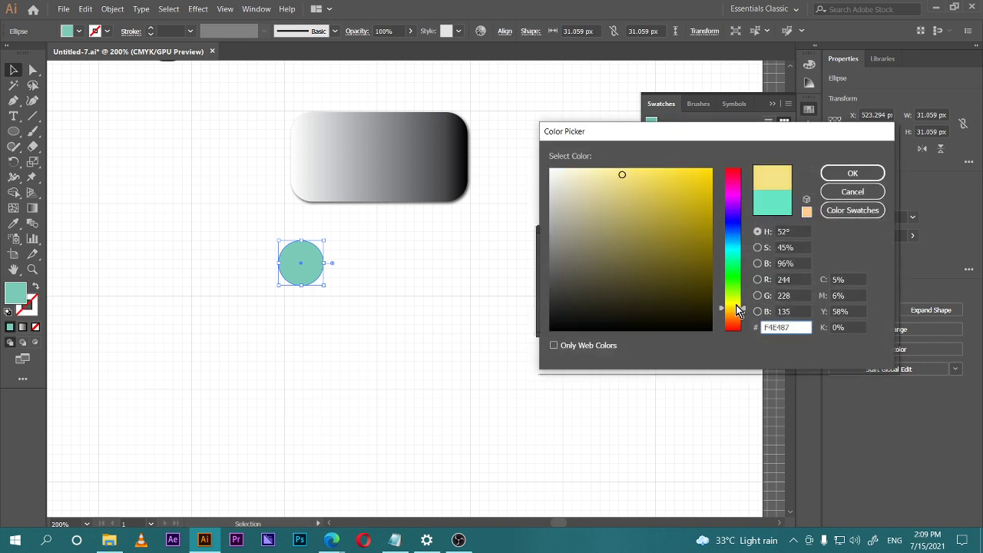
left_click(702, 174)
left_click(690, 175)
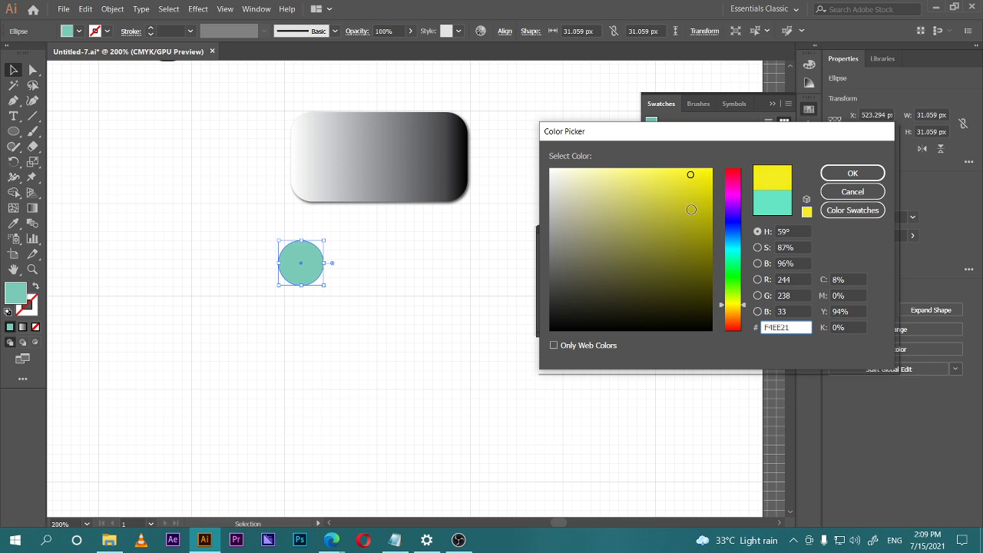
left_click(849, 176)
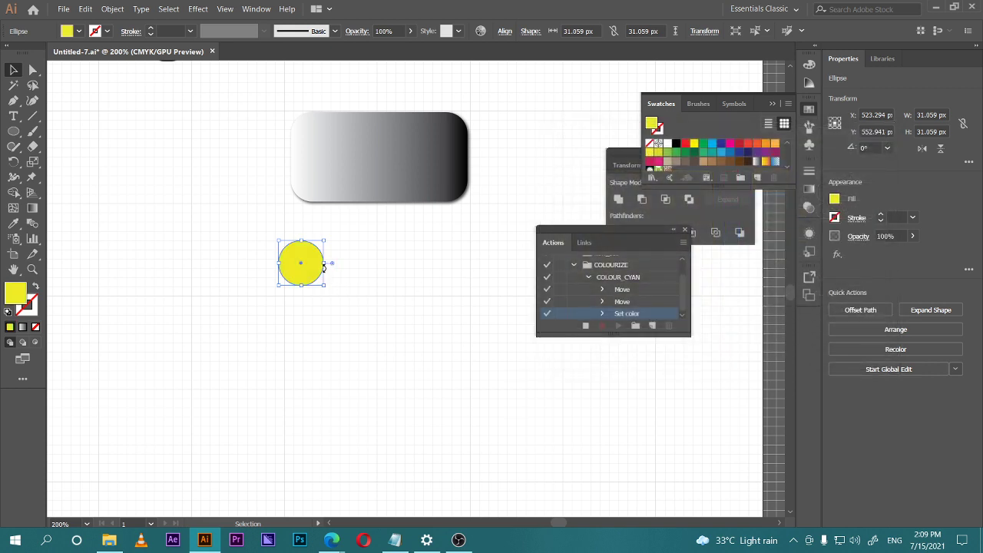
left_click(587, 326)
Delete both recorded Move steps from COLOUR_CYAN, keeping only Set color, and collapse the action.
scroll(586, 284, "up", 2)
left_click(619, 299)
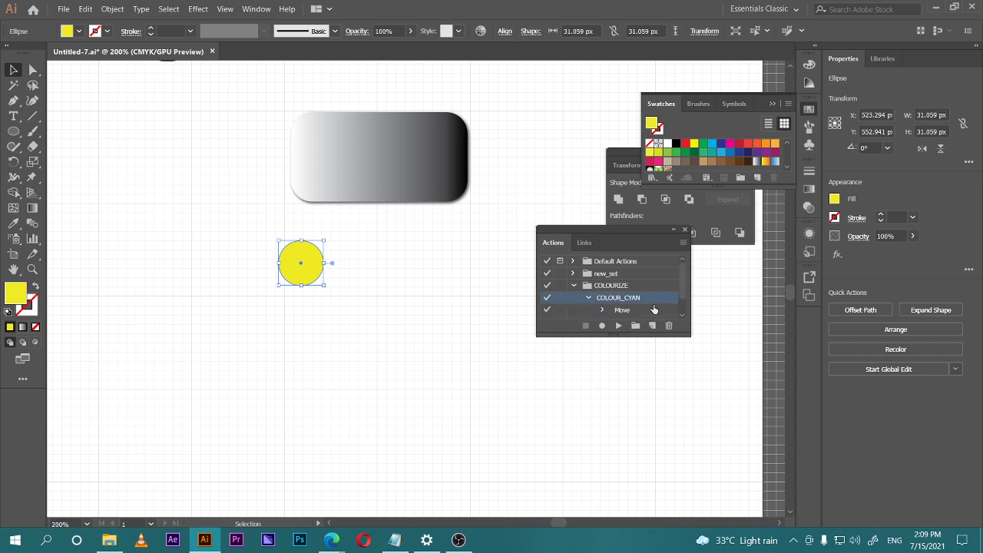
scroll(653, 308, "down", 2)
left_click(618, 293)
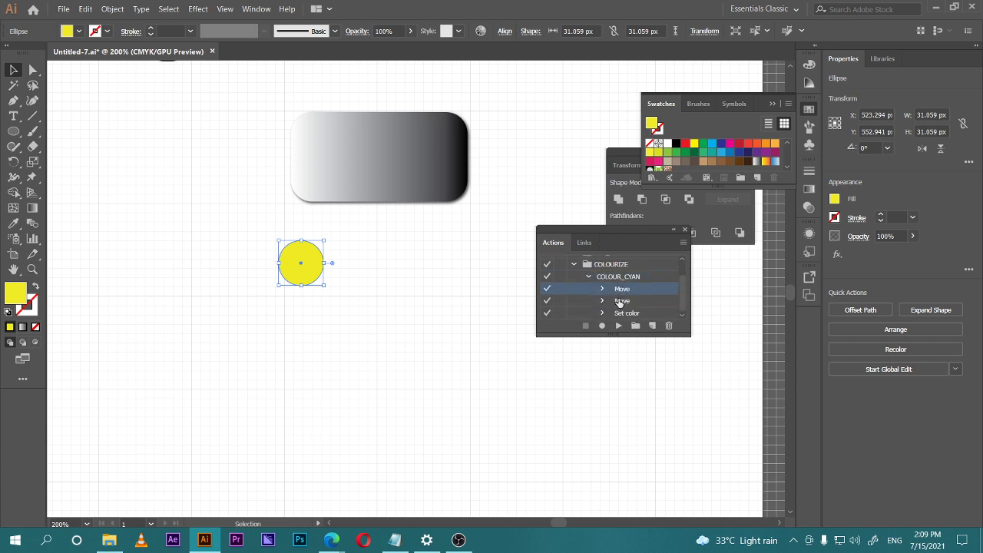
left_click(621, 304)
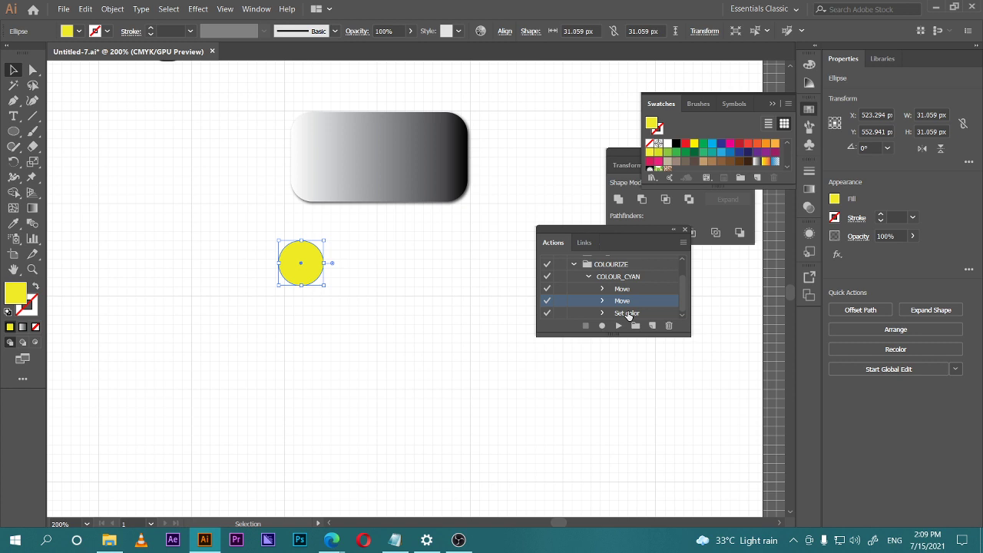
left_click(627, 290)
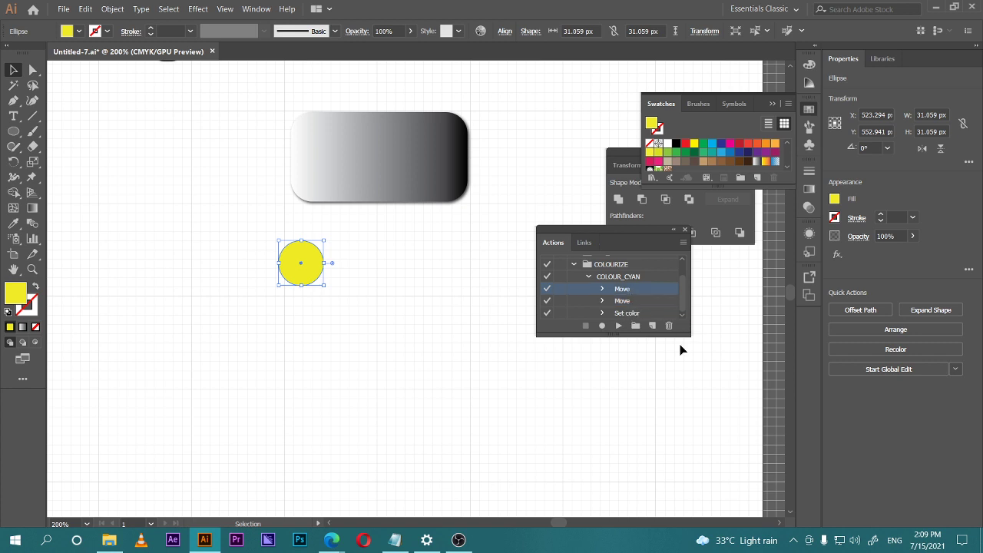
left_click(669, 325)
left_click(496, 287)
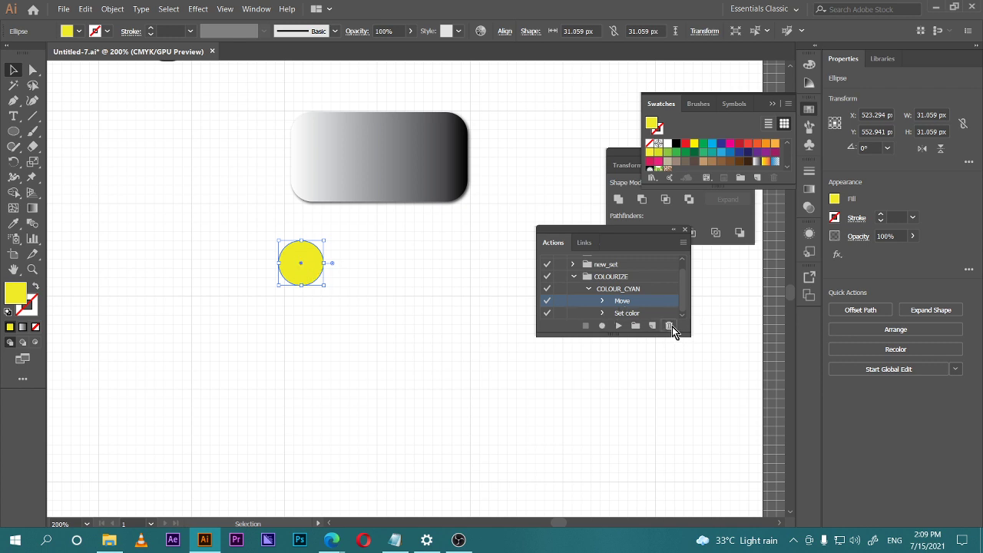
left_click(669, 326)
left_click(491, 286)
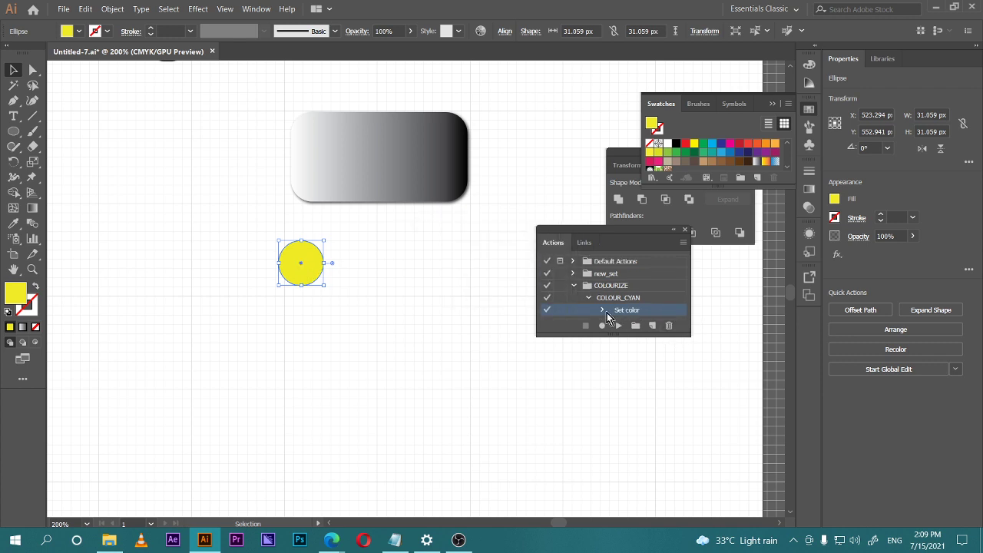
left_click(589, 299)
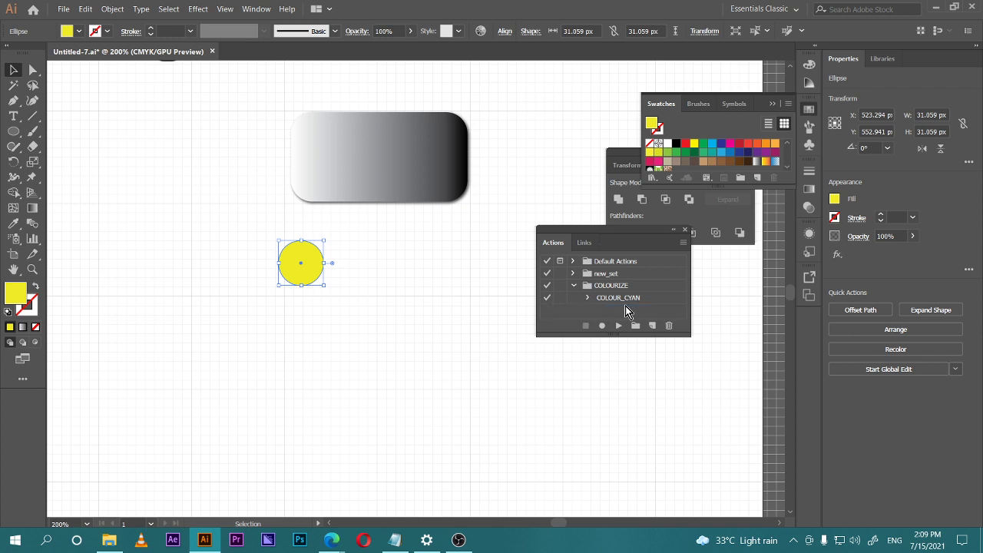
Draw a flat ellipse about 40 × 17 px below the yellow circle.
left_click(214, 321)
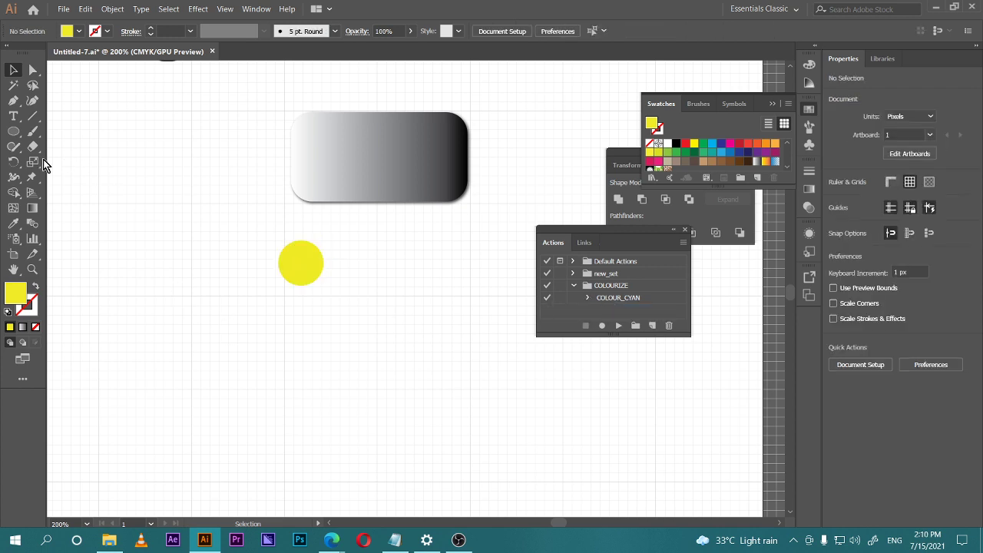
left_click(12, 134)
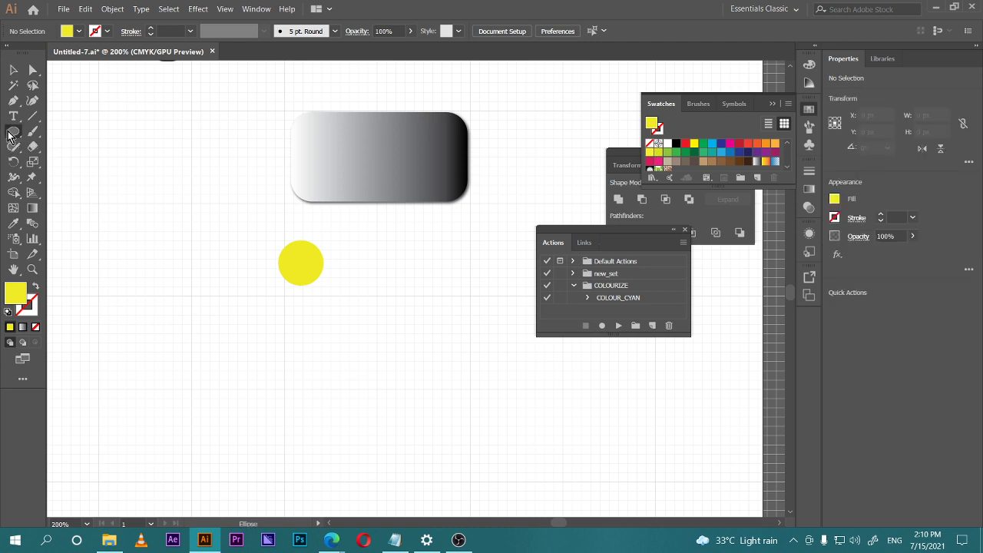
left_click_drag(319, 336, 392, 311)
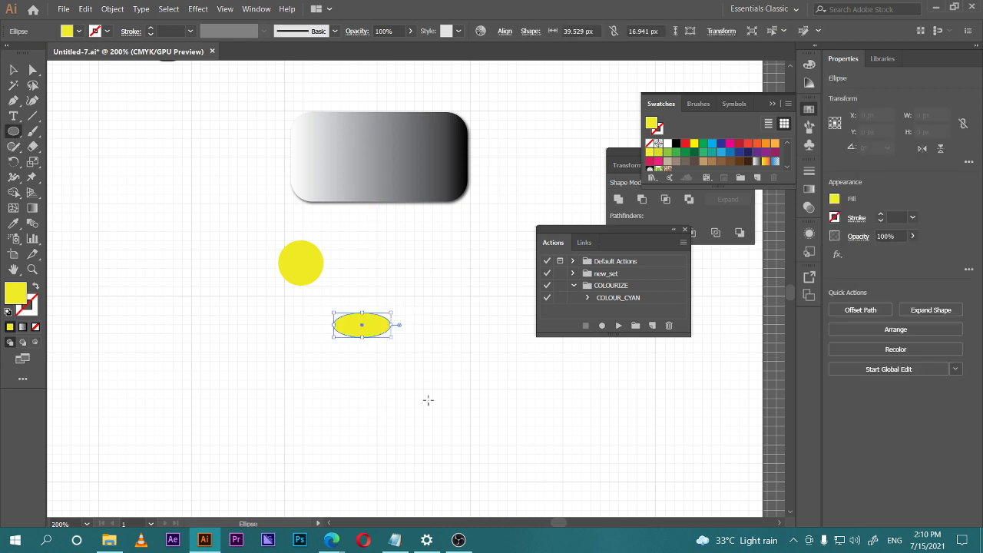
Change the flat ellipse's fill to purple.
left_click(18, 136)
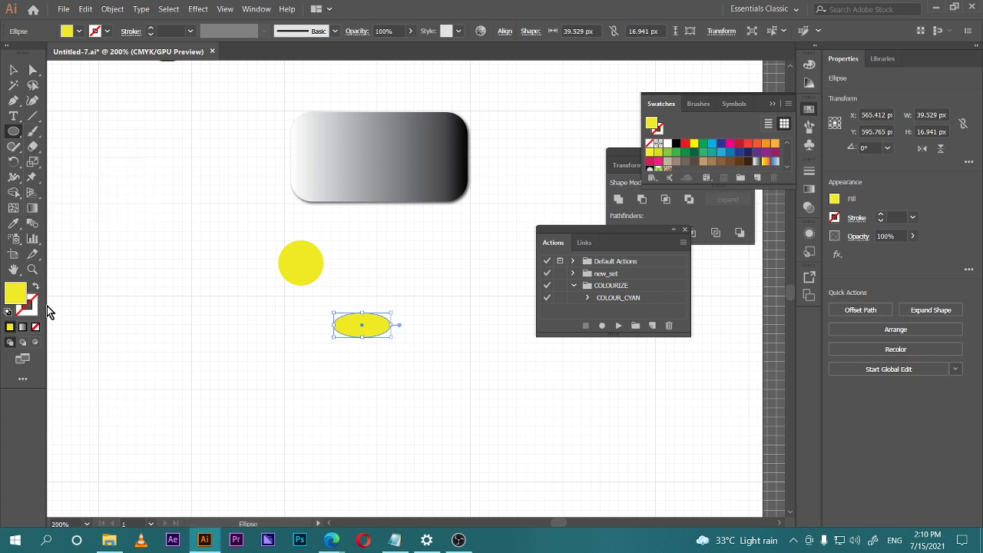
double_click(15, 294)
left_click(734, 197)
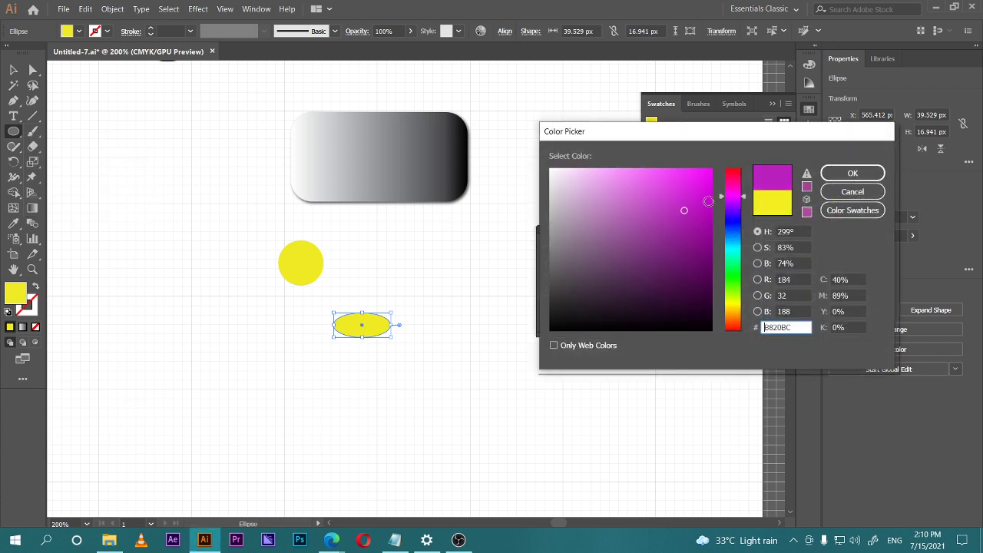
left_click(843, 177)
left_click(14, 71)
left_click(129, 260)
left_click(336, 327)
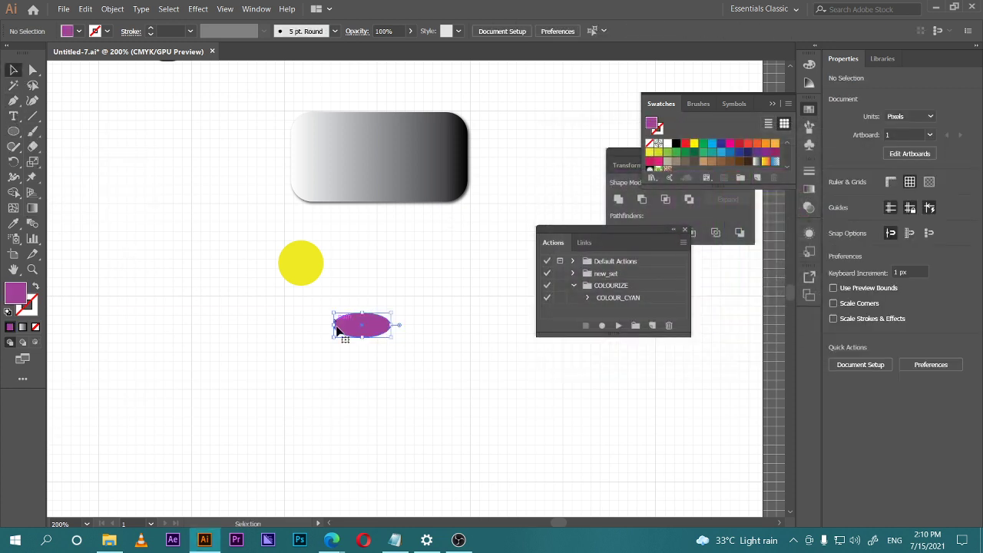
Place the purple ellipse beside the yellow circle and create a second purple ellipse below, widened to a circle about 64 px across.
left_click_drag(338, 329, 298, 430)
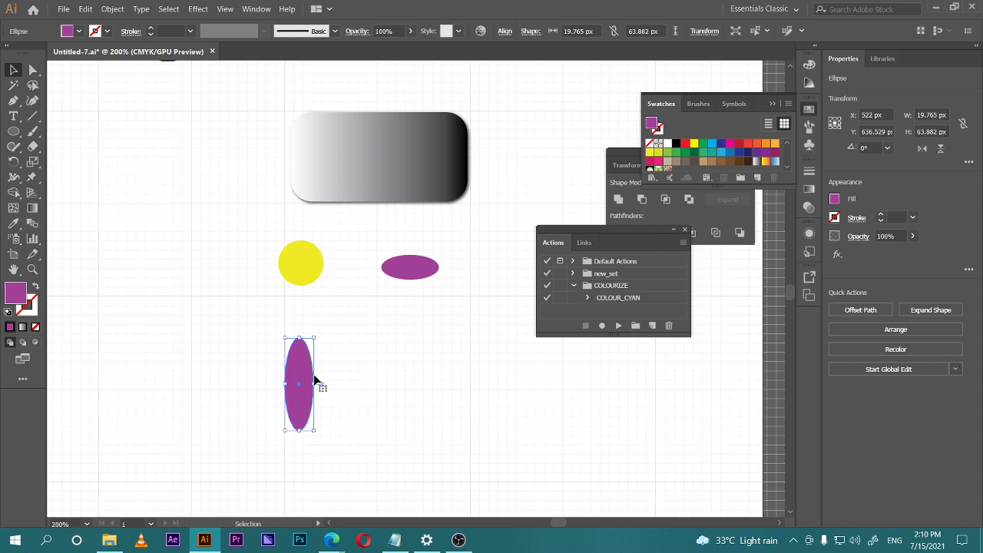
left_click_drag(316, 384, 393, 384)
left_click(193, 367)
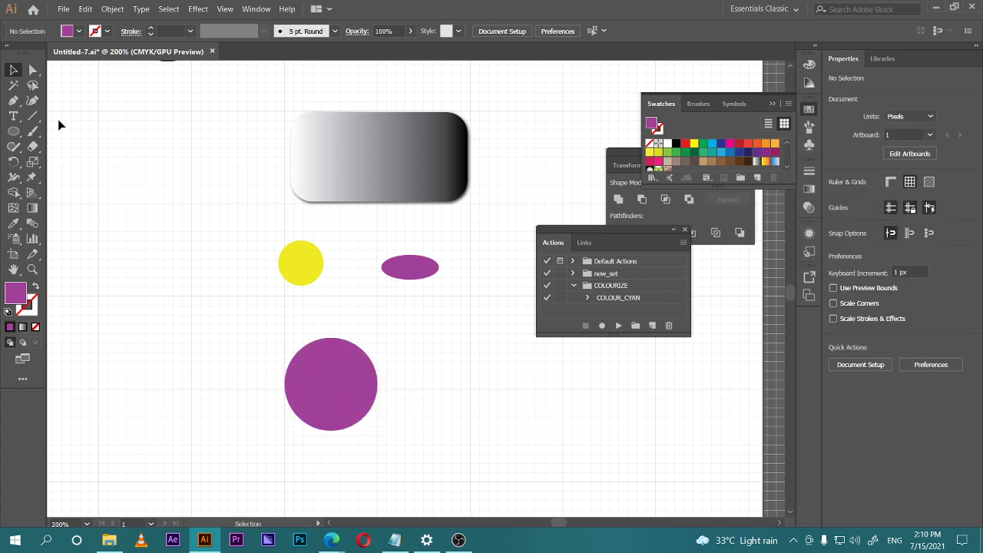
Draw a purple rectangle about 42 × 50 px to the left of the large purple circle.
left_click_drag(13, 130, 57, 138)
mouse_move(134, 307)
left_mouse_down()
mouse_move(179, 380)
mouse_move(197, 379)
left_mouse_up()
key("v")
left_click(281, 285)
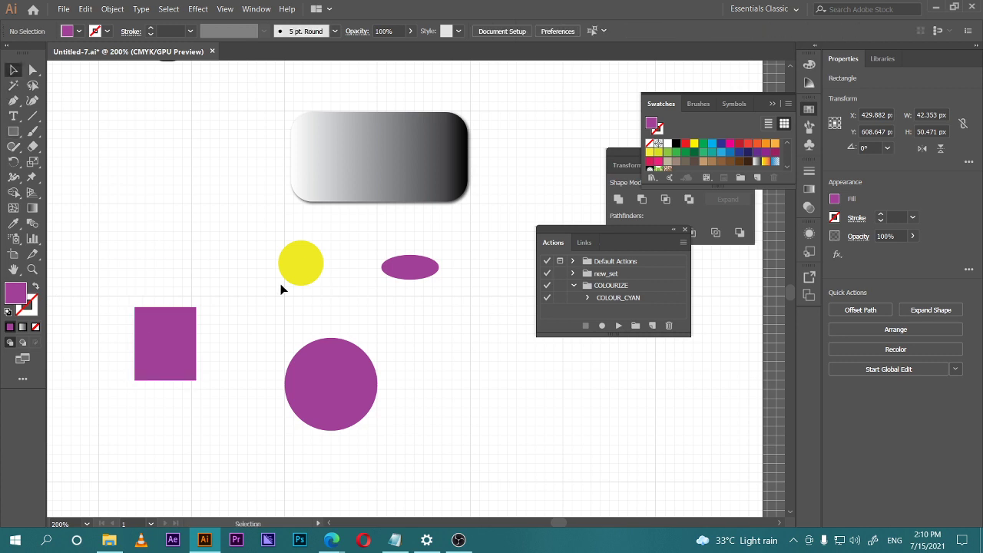
Play the COLOUR_CYAN action on the purple rectangle and on the large purple circle.
left_click(187, 340)
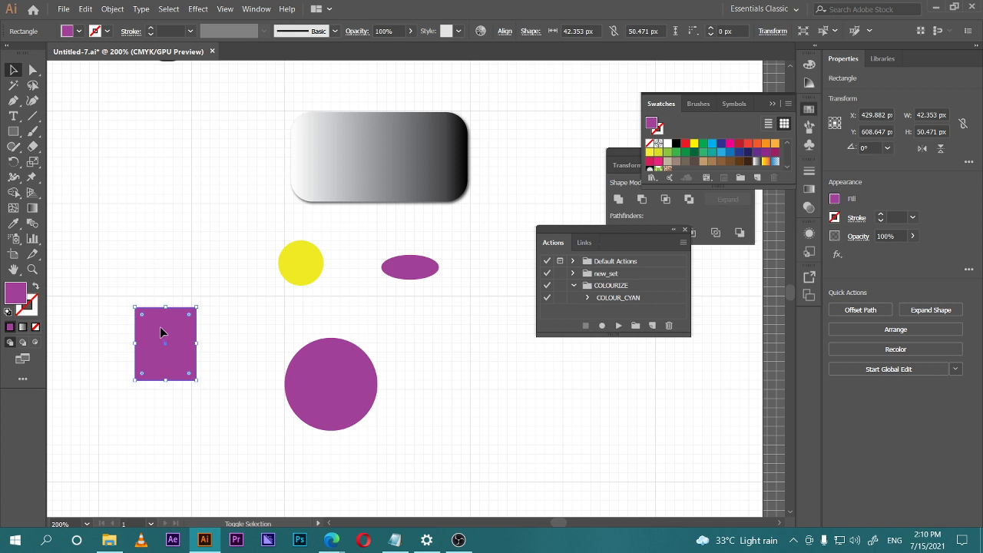
key("shift+F2")
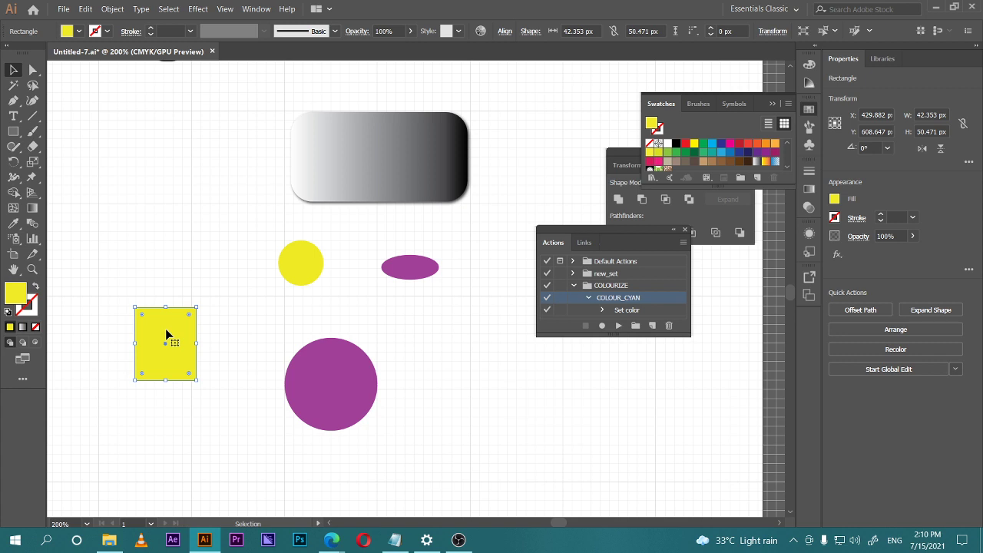
left_click(347, 382)
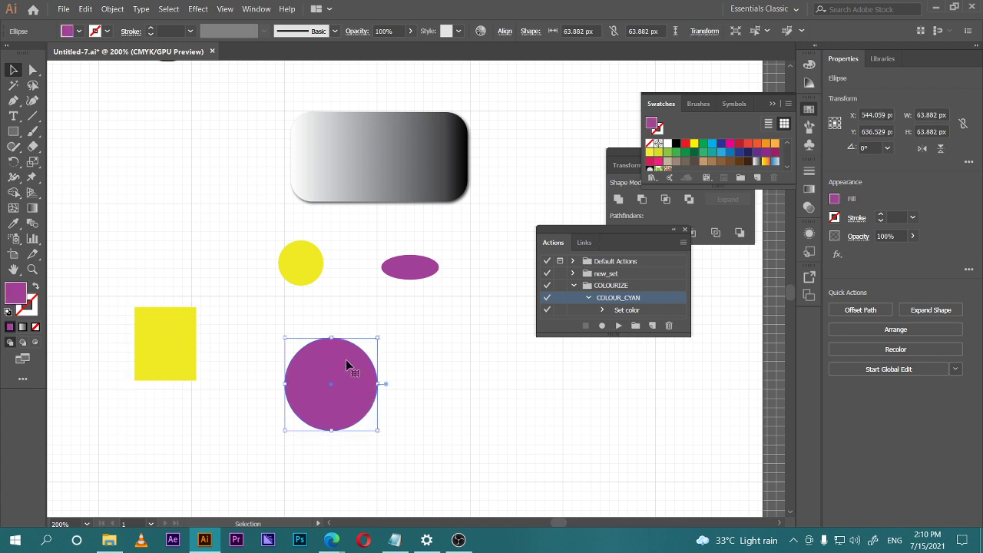
key("shift")
key("shift+F2")
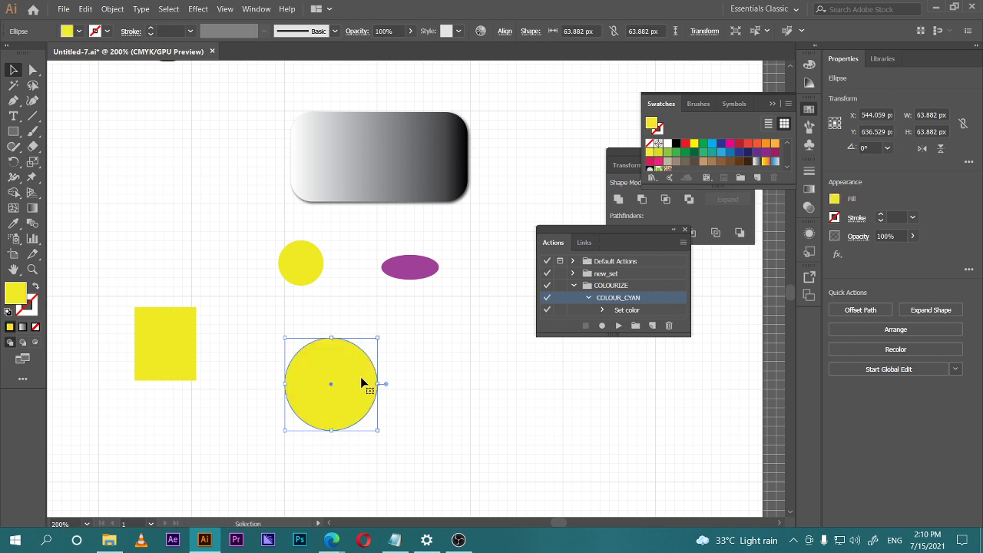
left_click(391, 361)
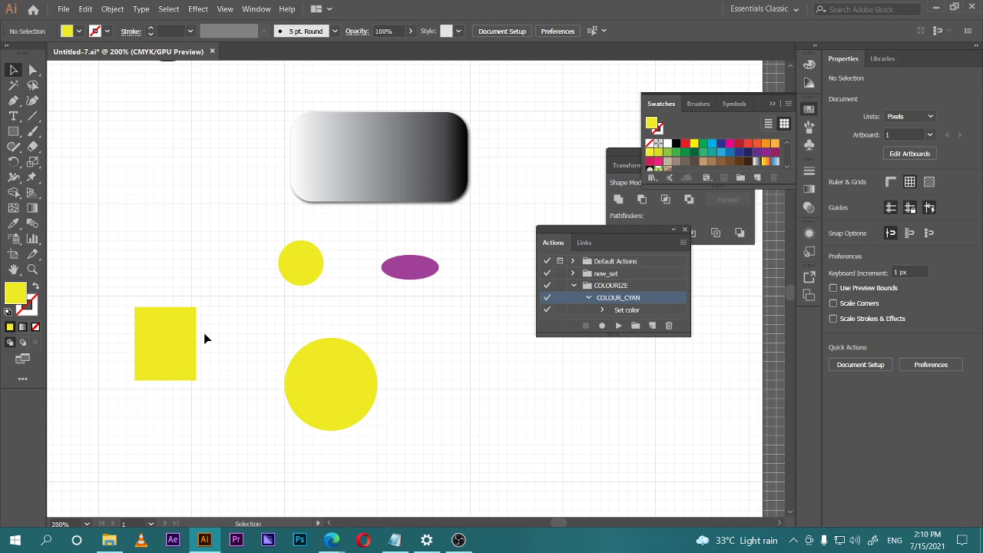
Recolour the large circle purple by sampling the small ellipse with the Eyedropper.
left_click(343, 394)
left_click(13, 223)
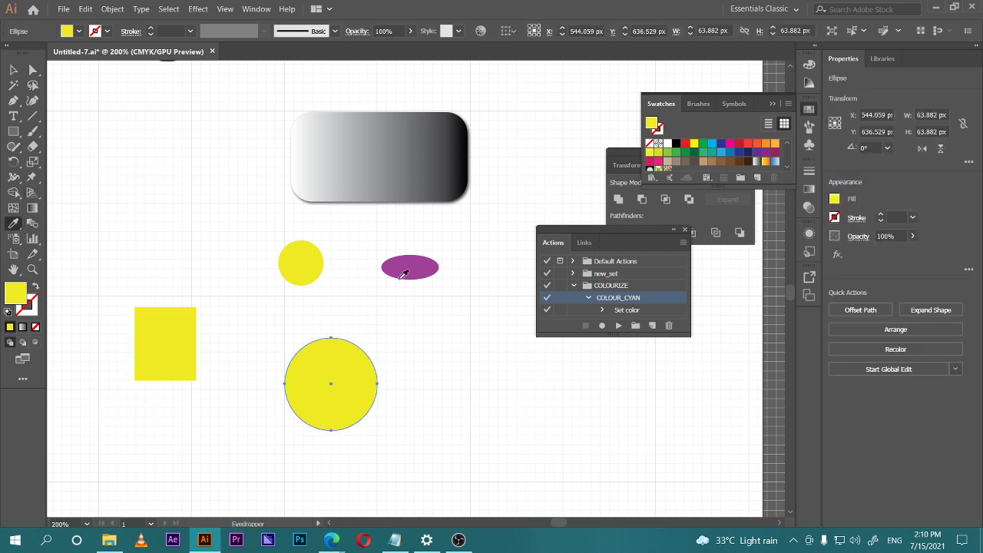
left_click(414, 268)
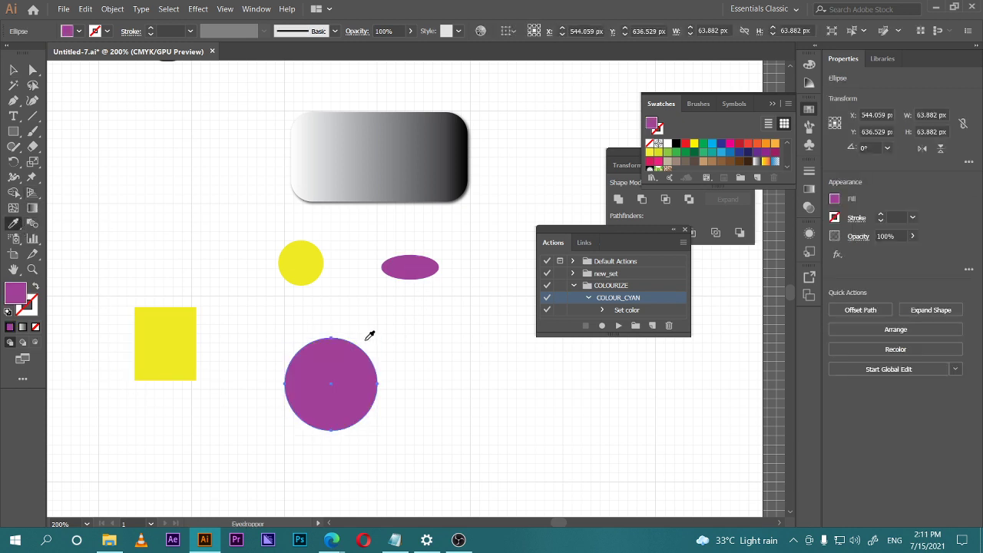
key("v")
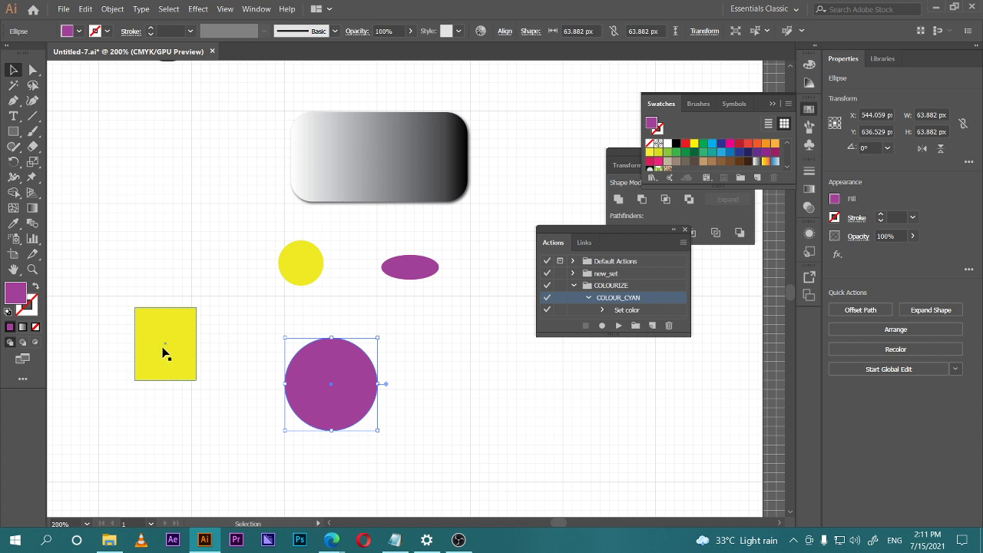
Start recording a new action named pathfinder in the COLOURIZE set, with function key Shift+F3 and colour Orange.
left_click(588, 298)
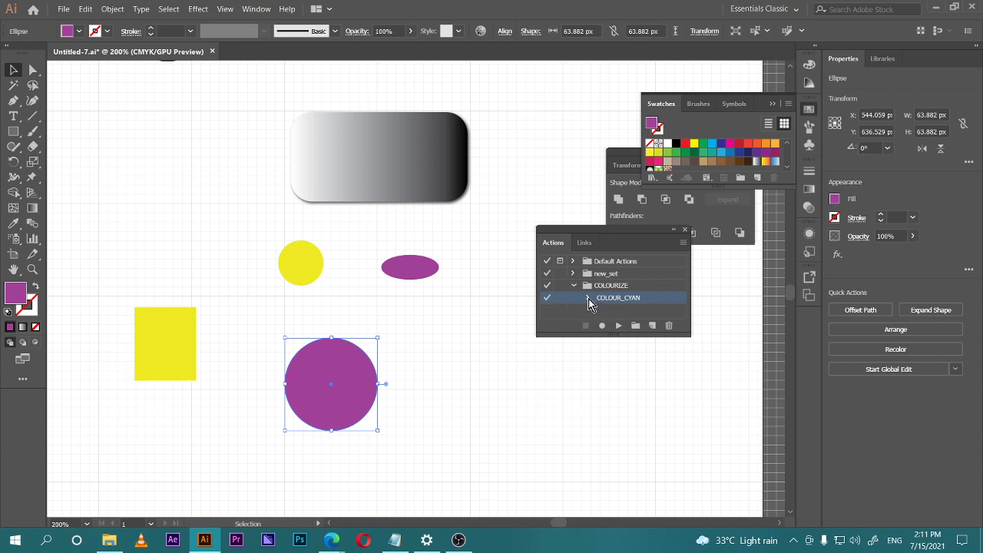
left_click(575, 286)
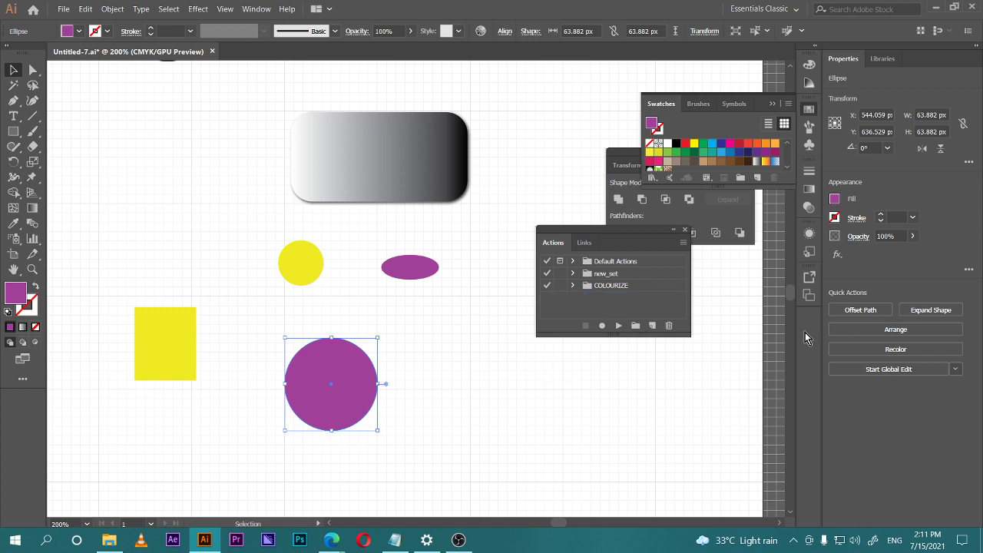
left_click(651, 326)
left_click_drag(458, 208, 313, 205)
type("pathfinder")
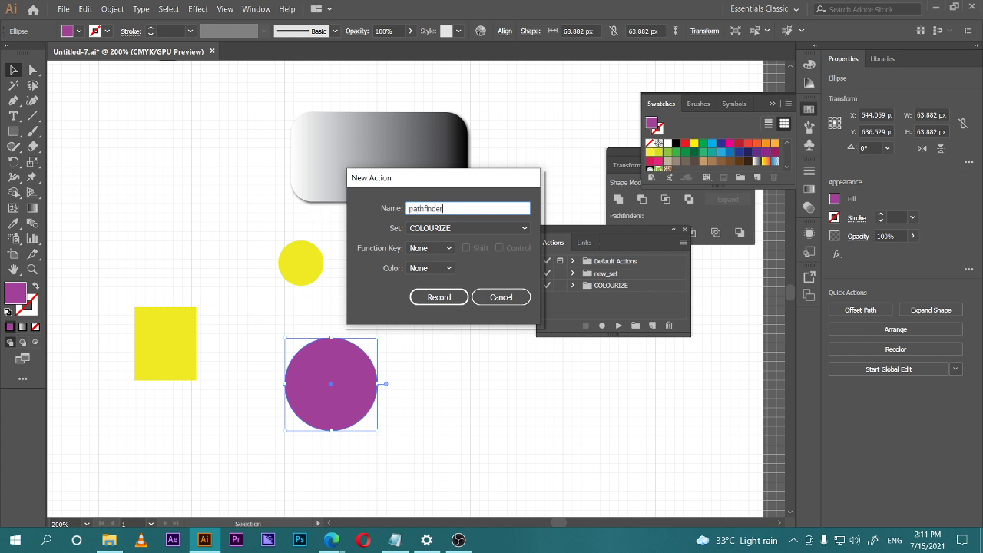
left_click(461, 229)
left_click(445, 274)
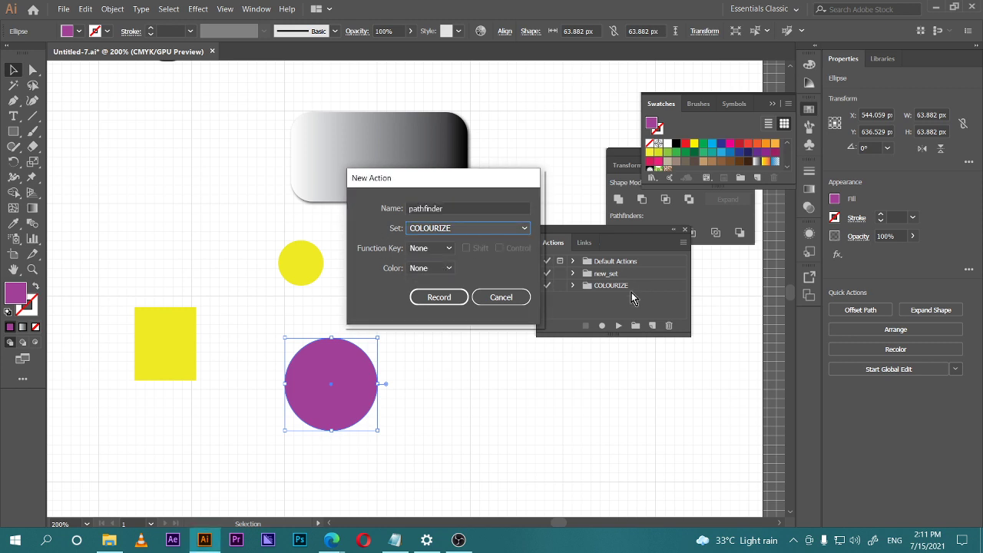
left_click(444, 249)
left_click(426, 293)
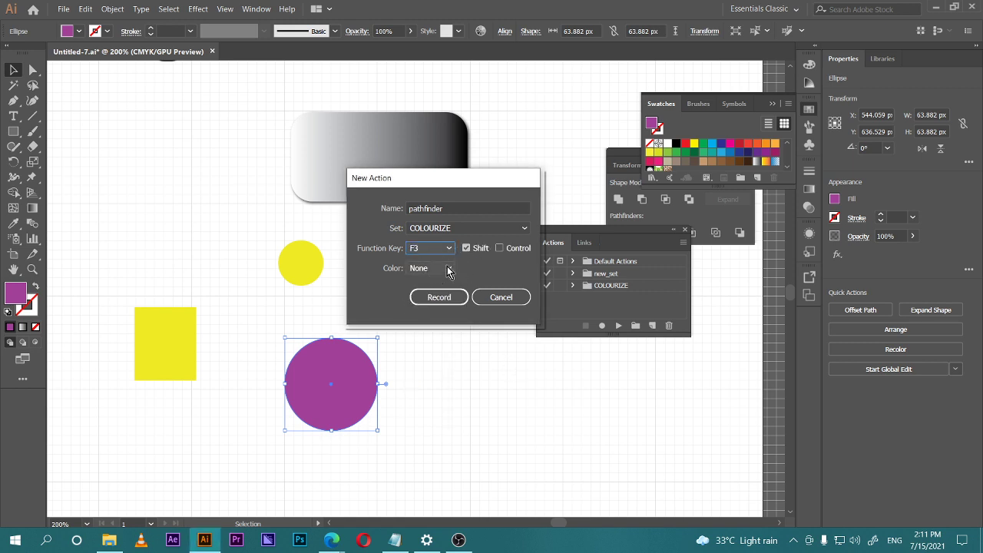
left_click(441, 268)
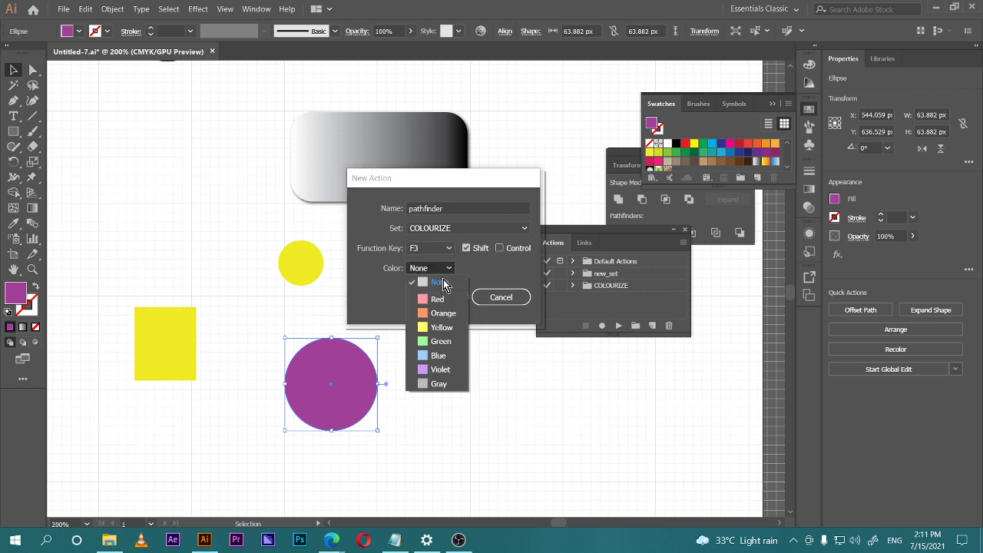
left_click(443, 312)
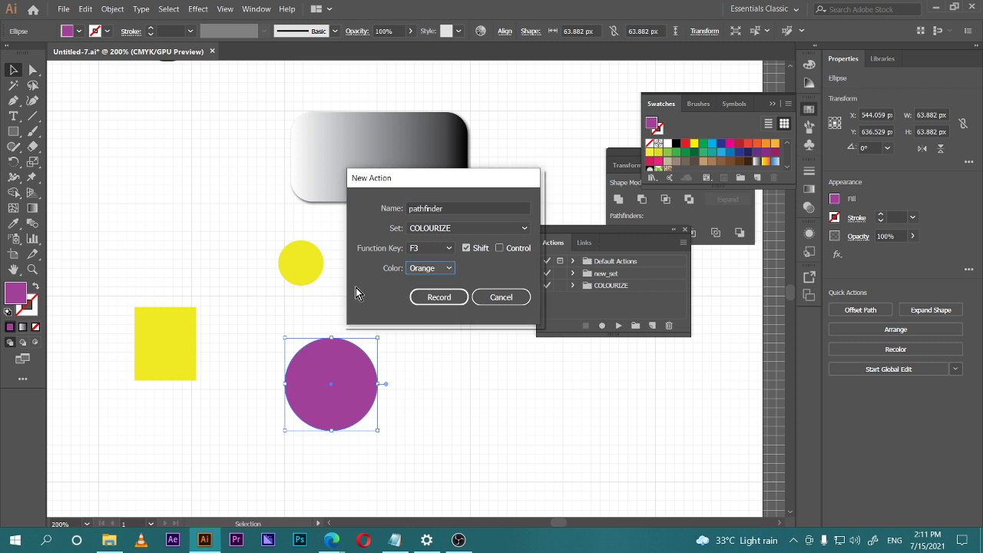
left_click(437, 299)
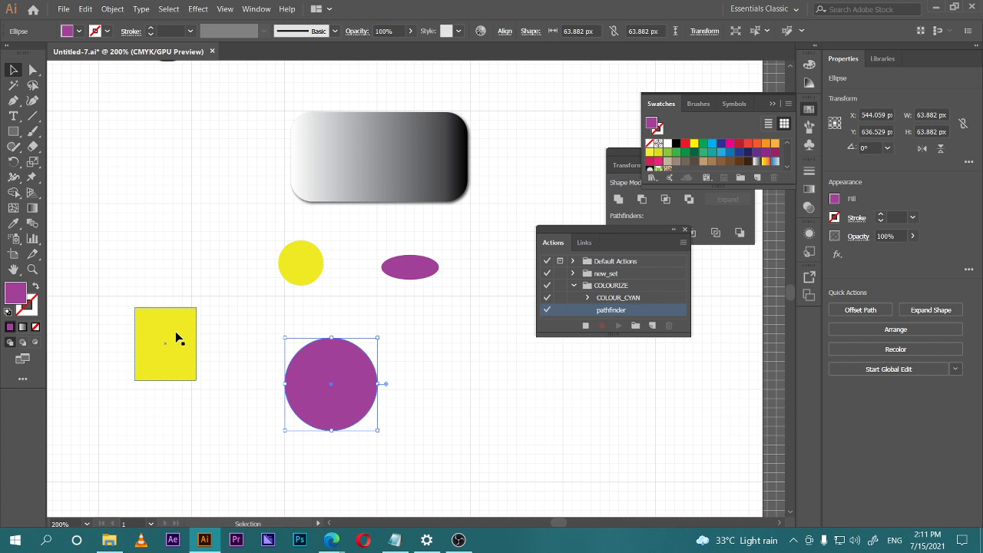
Record overlapping the yellow rectangle on the large circle's left side and subtracting it with Minus Front, and stop recording.
left_click_drag(175, 336, 301, 374)
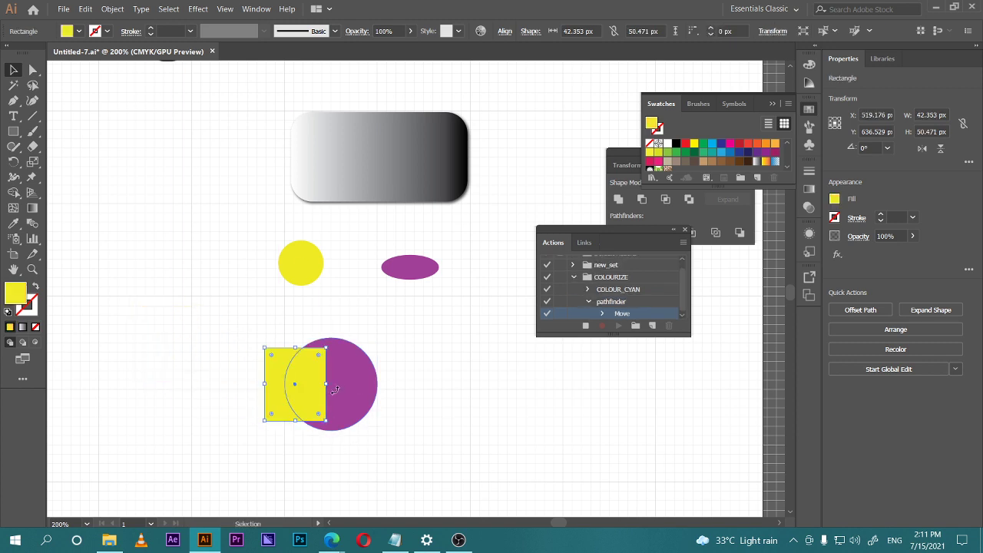
left_click(370, 366, "shift")
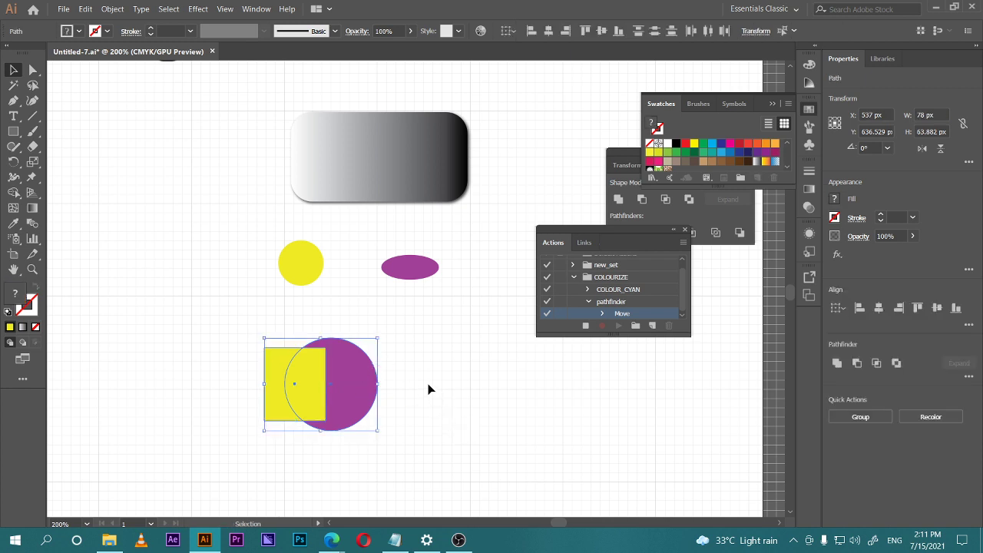
left_click(643, 200)
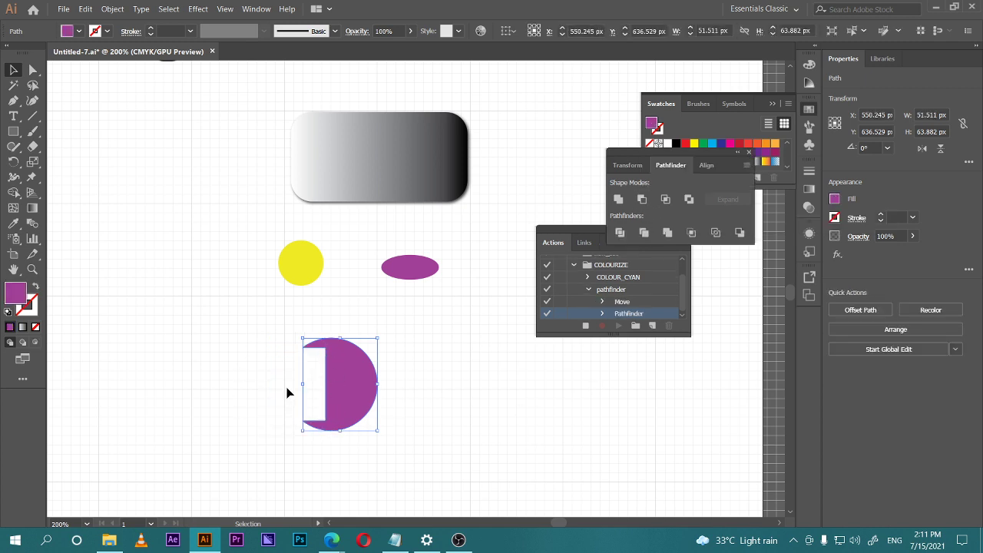
left_click(584, 327)
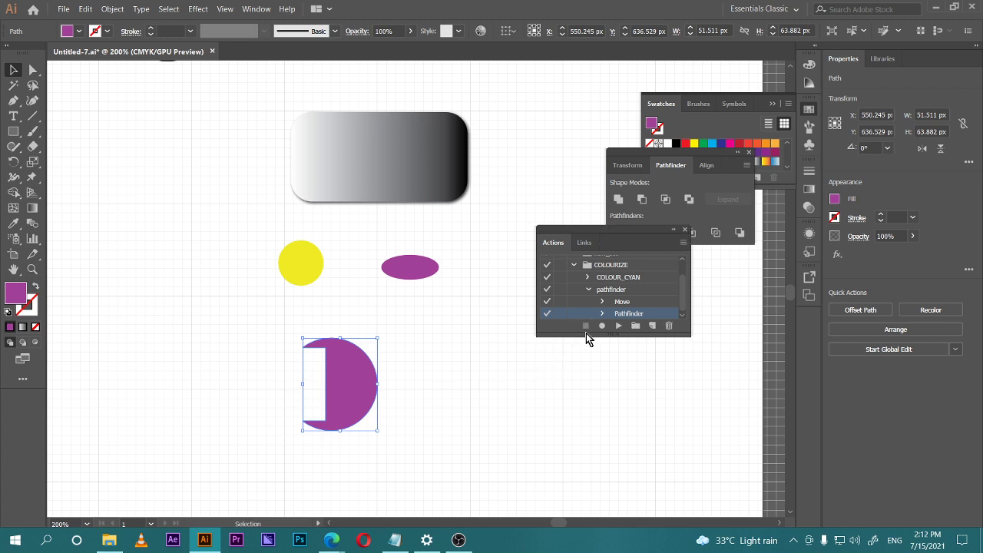
Check the details of the Move recorded in the pathfinder action, and collapse the action.
left_click(602, 302)
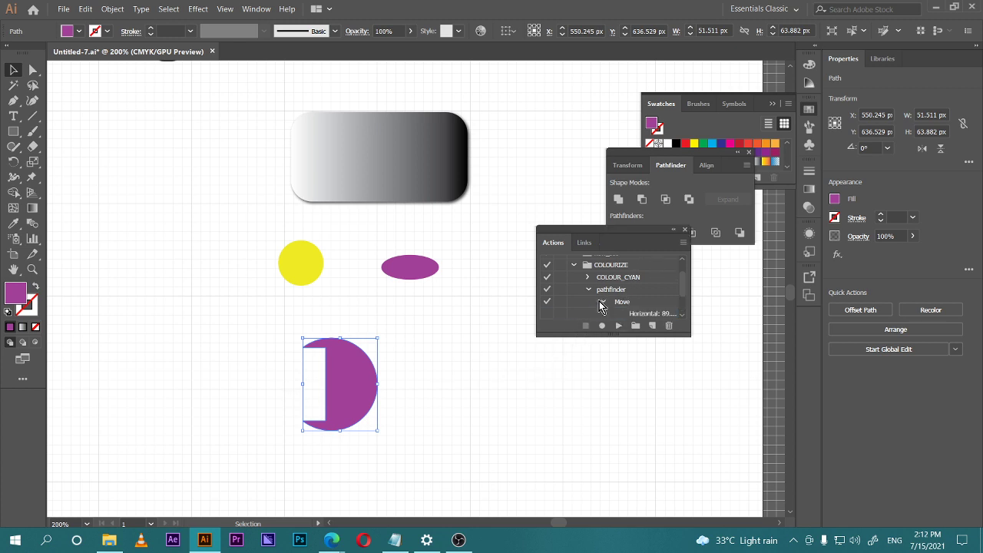
left_click(602, 303)
left_click(589, 289)
left_click(616, 311)
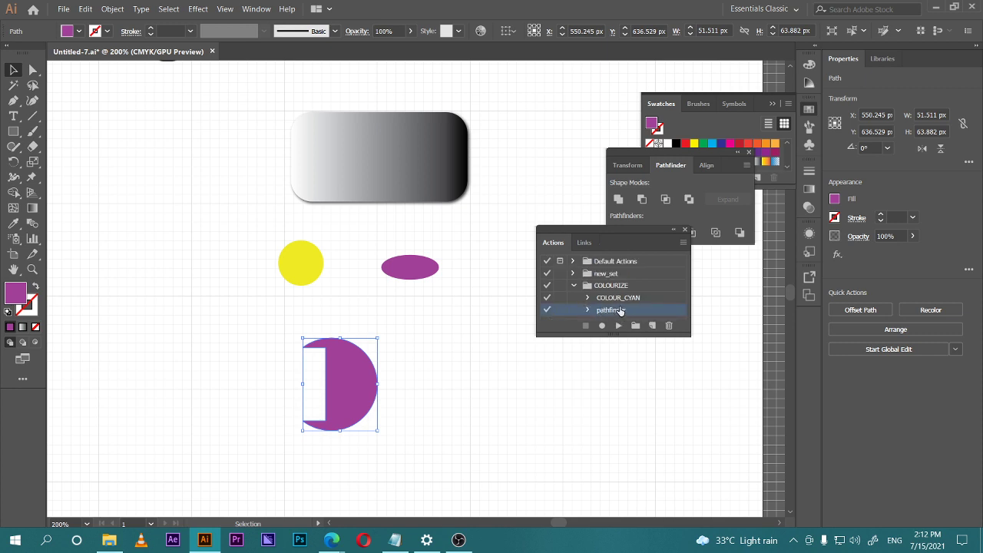
left_click(422, 334)
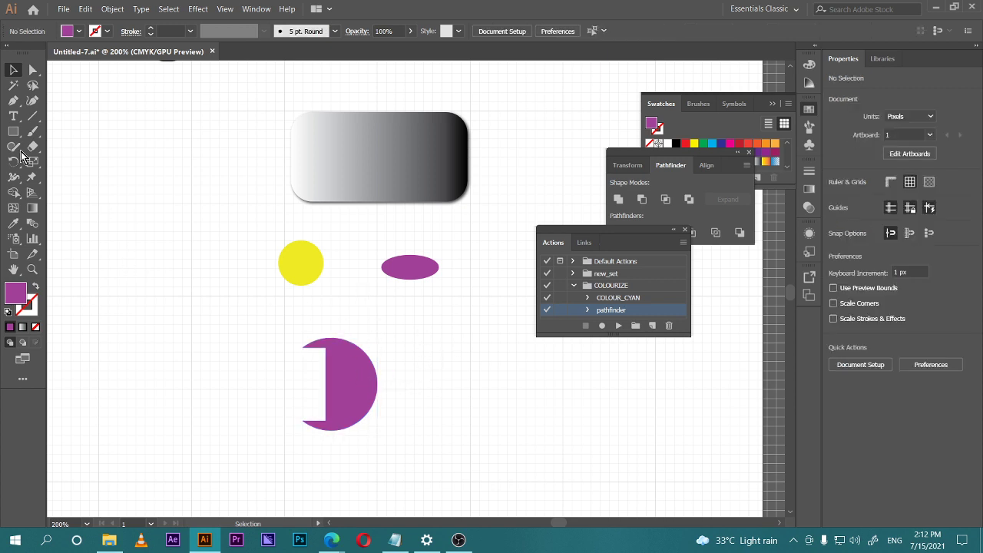
key("m")
mouse_move(172, 301)
left_mouse_down()
mouse_move(245, 402)
mouse_move(255, 394)
left_mouse_up()
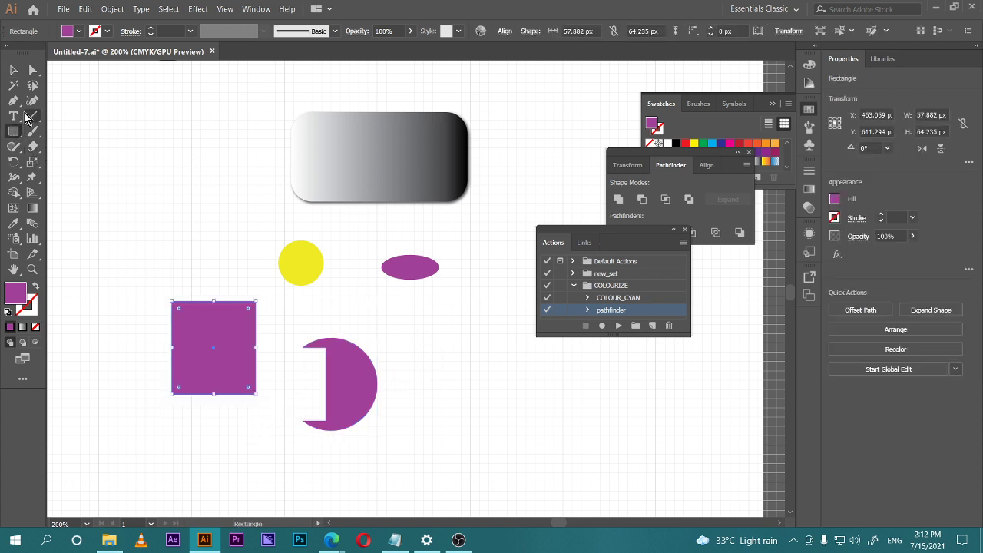
left_click_drag(13, 131, 85, 143)
left_click_drag(121, 209, 189, 333)
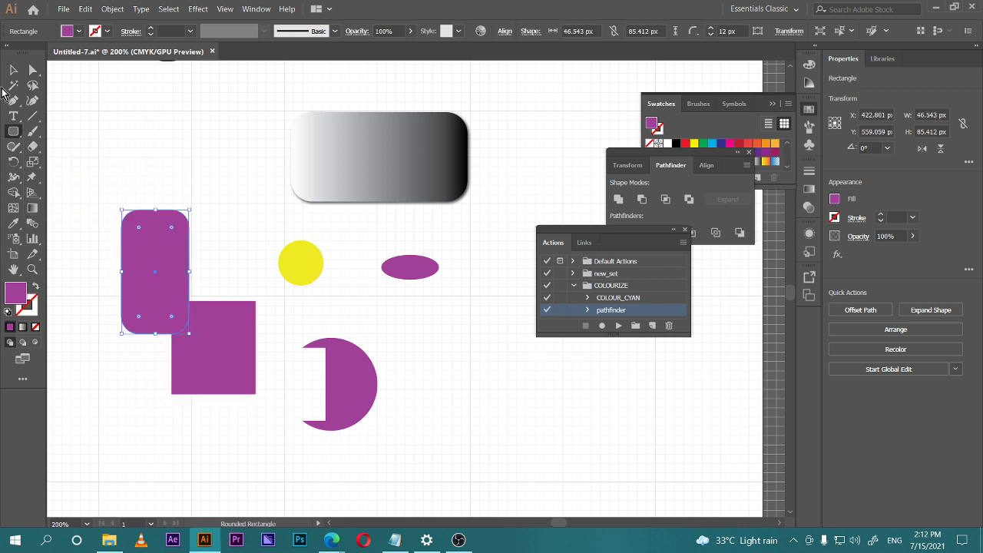
key("v")
left_click(99, 161)
left_click(165, 274)
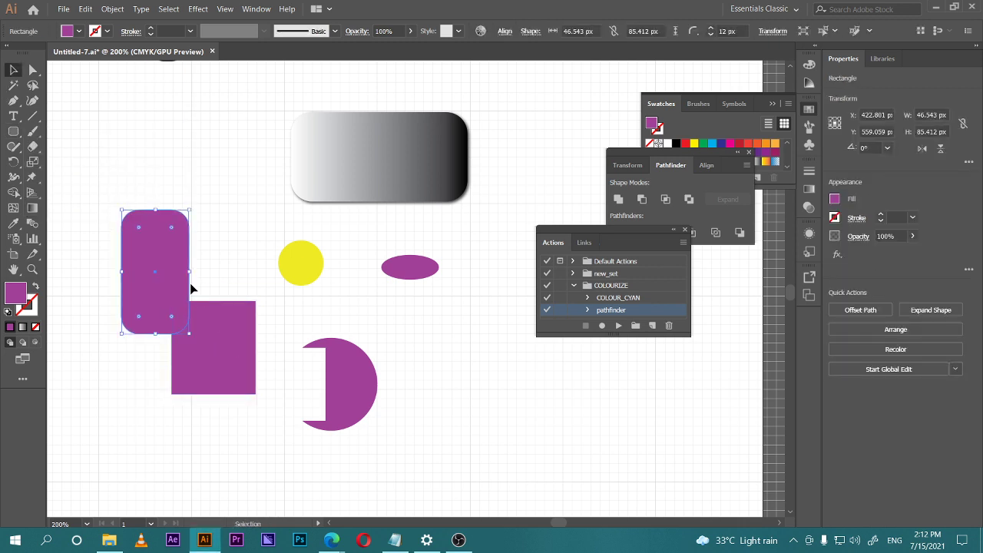
key("Delete")
left_click(248, 309)
key("Delete")
Delete the cut-out circle and the purple ellipse, and move the yellow circle down into the empty area.
left_click(358, 384)
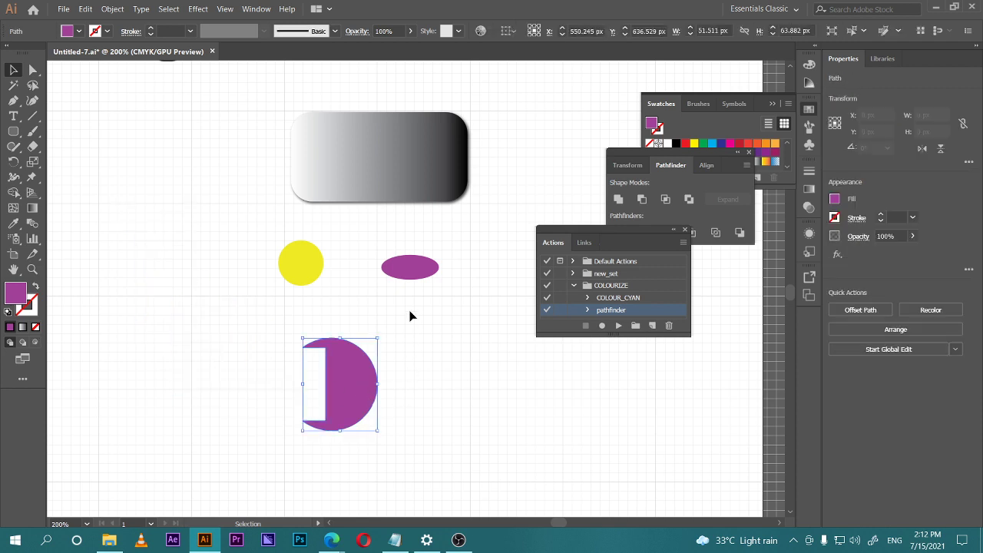
key("Delete")
left_click(410, 268)
key("Delete")
left_click(294, 276)
left_click_drag(294, 276, 307, 377)
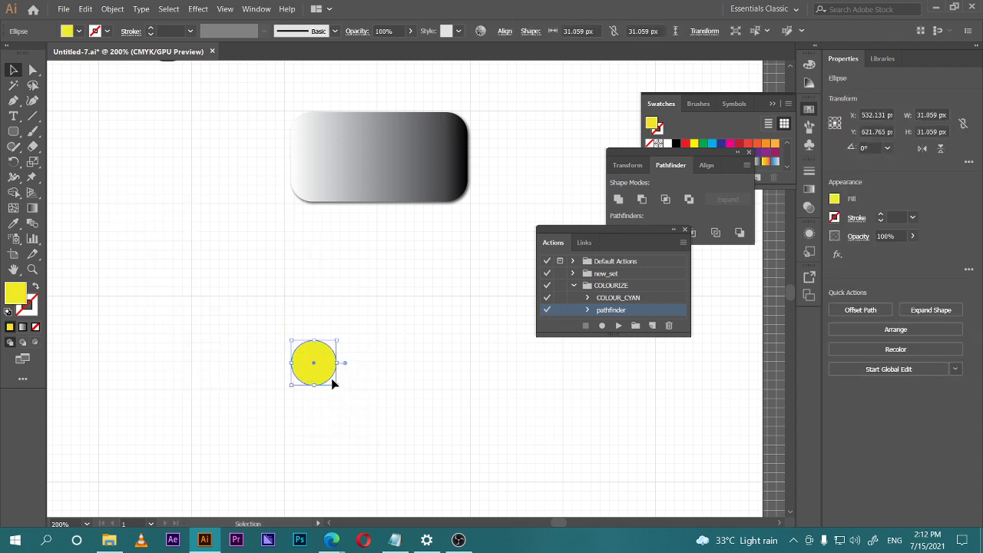
Create four thin horizontal yellow rounded bars, about 79 × 4 px each, stacked from just above the yellow circle to its lower edge.
left_click(64, 186)
left_click(13, 132)
left_click_drag(239, 328, 341, 374)
key("v")
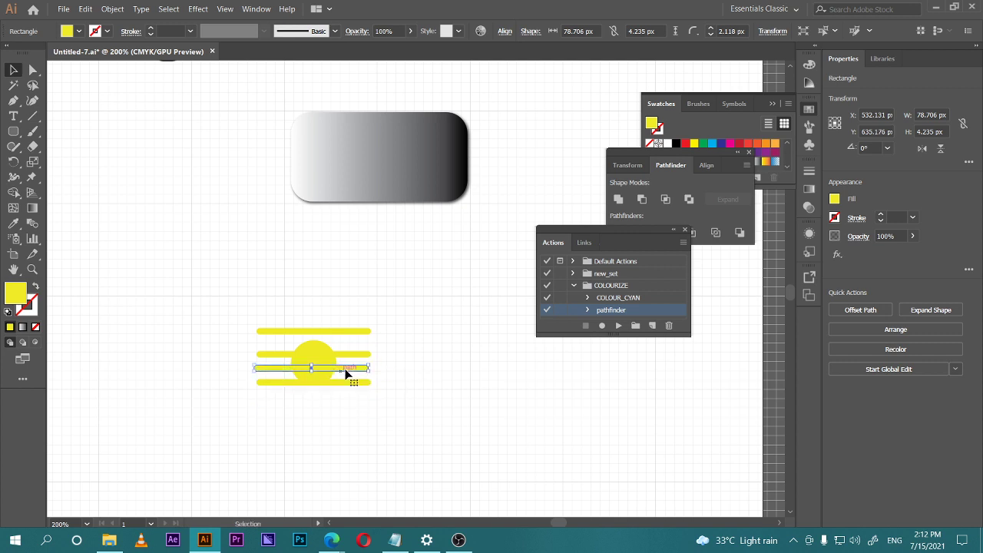
Group the three lower yellow bars that overlap the circle.
left_click(353, 357)
left_click(355, 355)
left_click(353, 368, "shift")
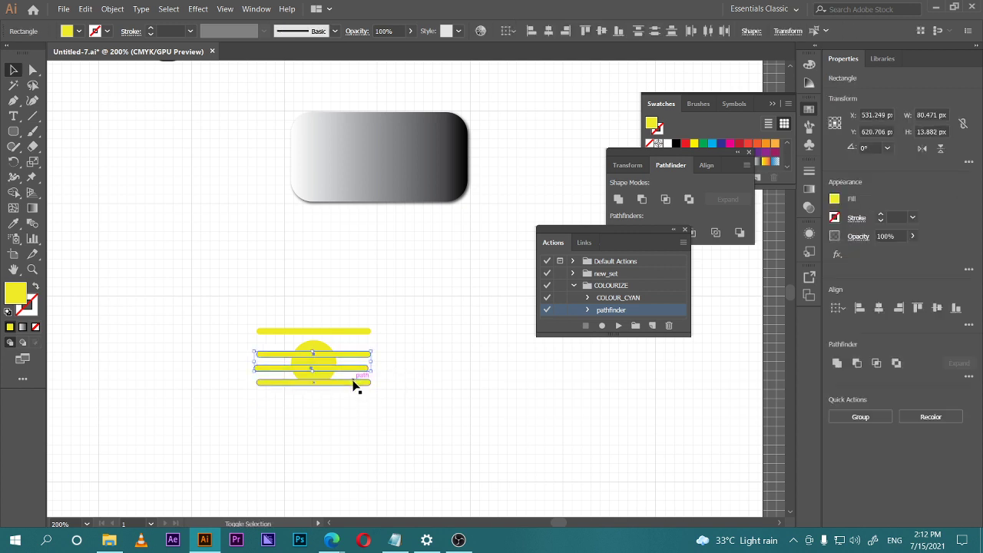
left_click(358, 382, "shift")
key("ctrl+g")
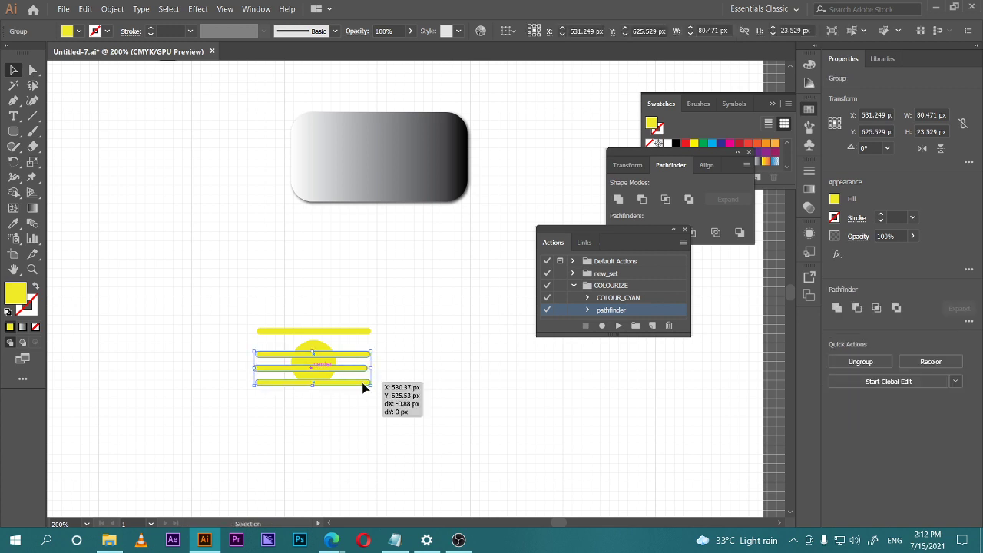
Delete the yellow bar lying above the circle.
left_click(390, 364)
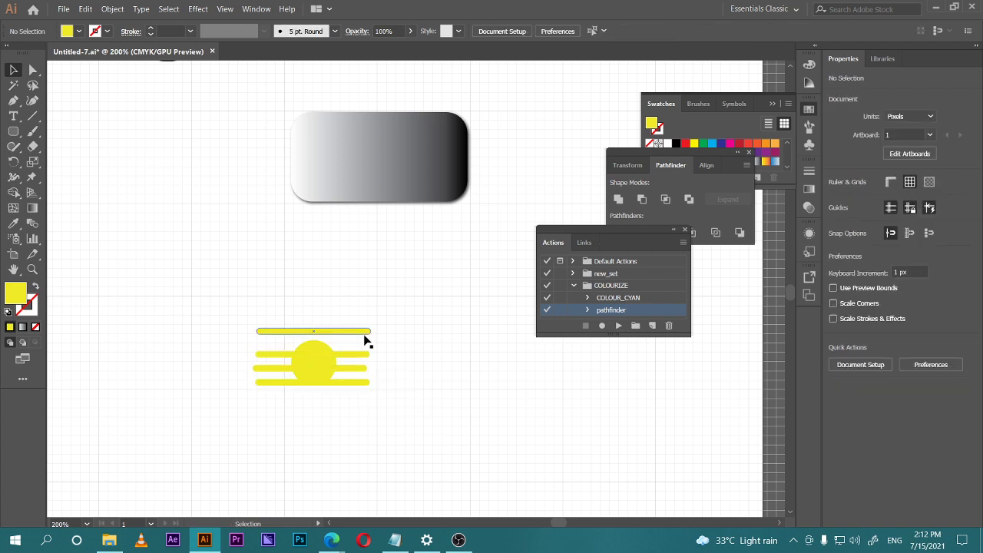
left_click(365, 334)
key("Delete")
Play the pathfinder action on the yellow circle and the three bars crossing it.
left_click(329, 351)
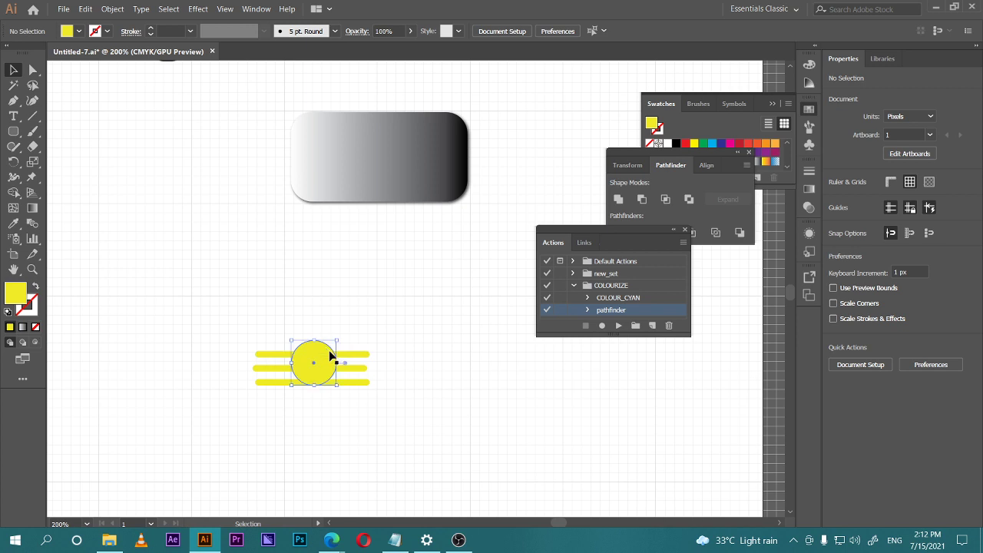
left_click(353, 356, "shift")
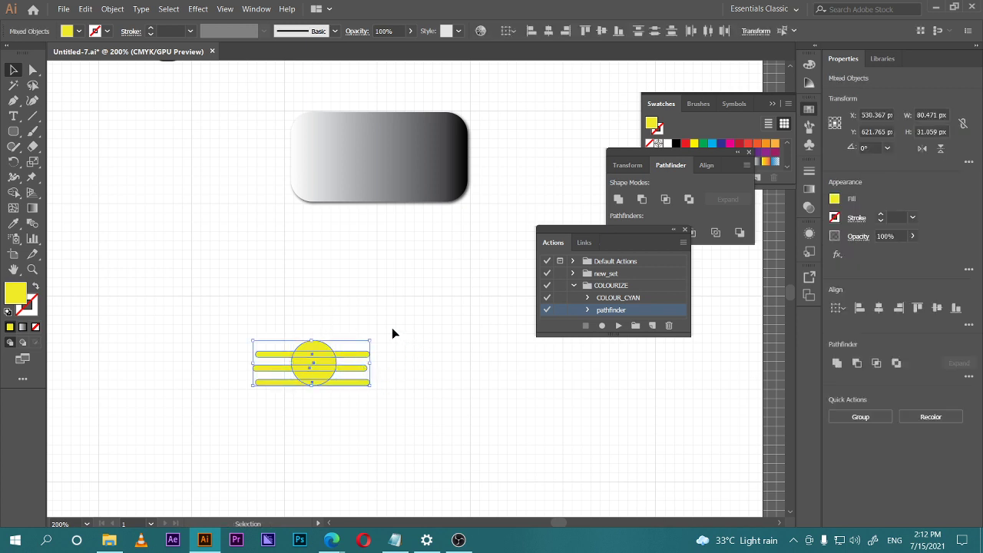
key("F2")
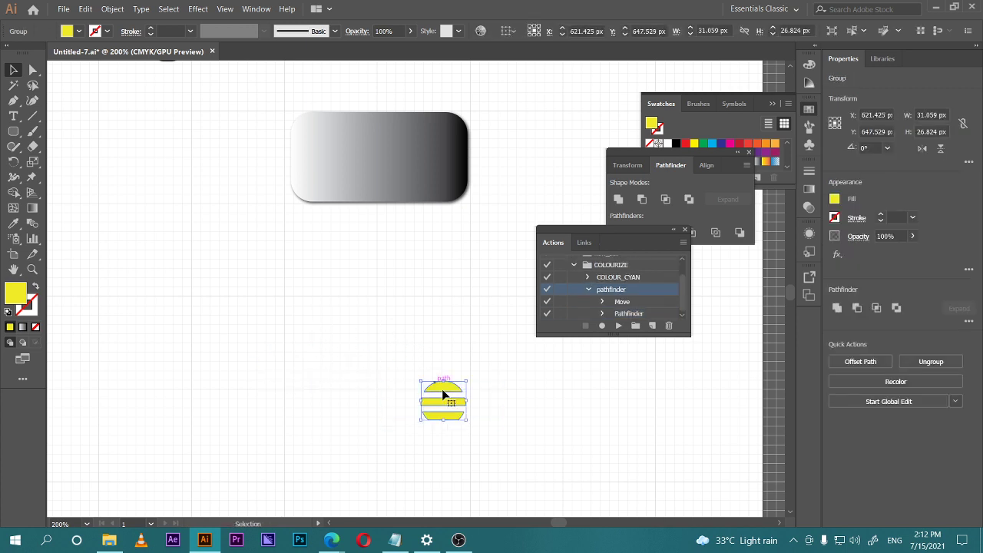
left_click(521, 404)
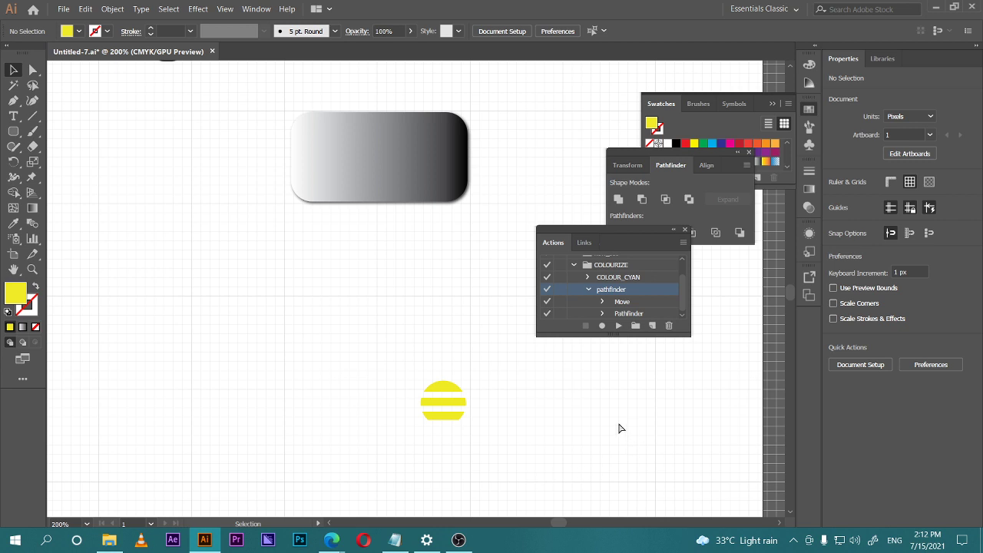
Undo the pathfinder action's changes to the circle and bars.
key("ctrl+z")
key("ctrl+z")
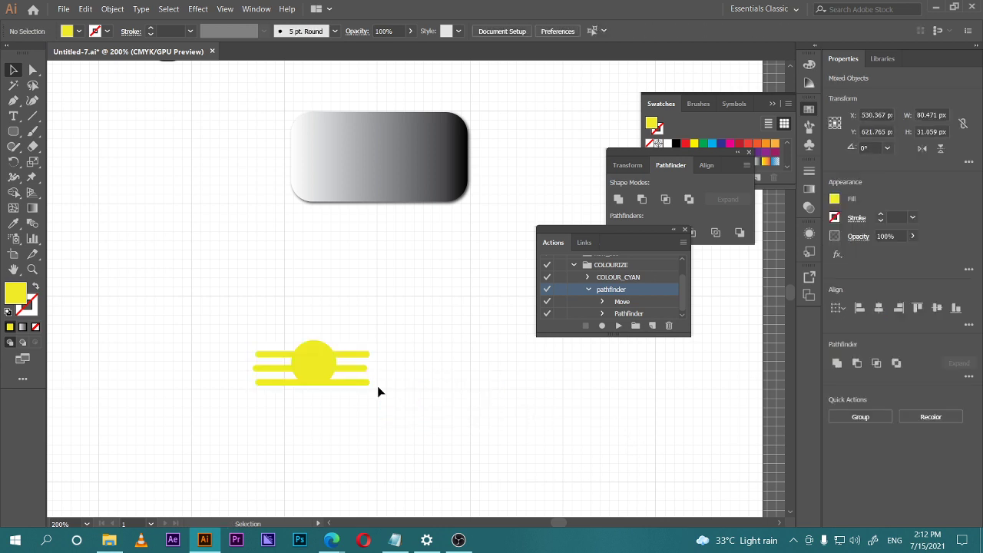
left_click(380, 389)
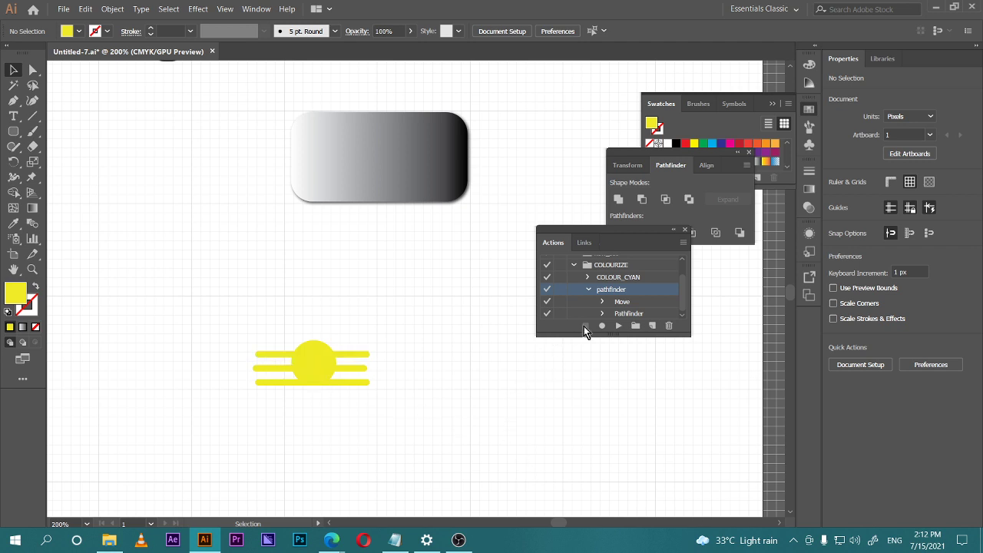
Remove the Move step from the pathfinder action in the COLOURIZE set.
left_click(619, 307)
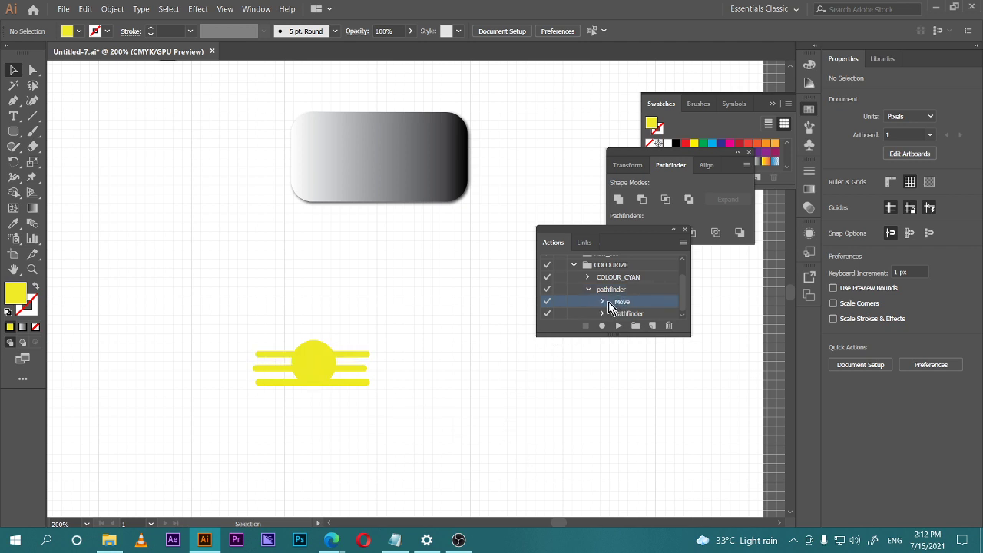
left_click(668, 326)
left_click(488, 286)
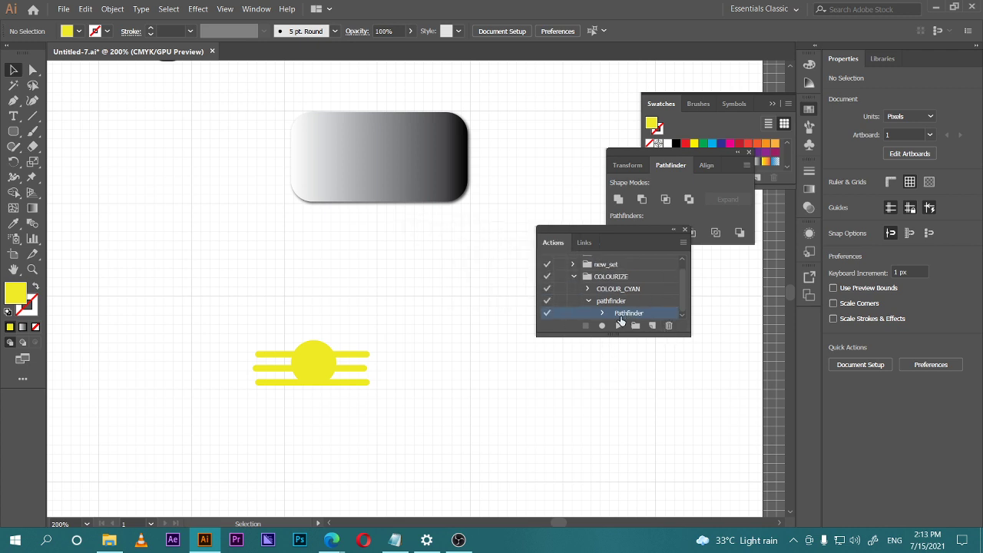
Play the edited pathfinder action on the circle and its three crossing bars.
left_click_drag(387, 376, 253, 350)
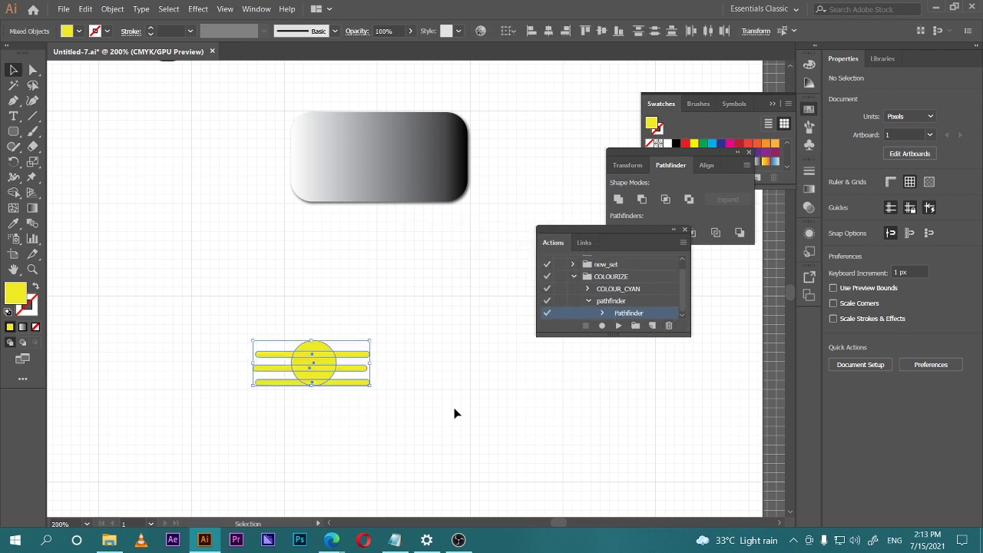
key("F2")
left_click(402, 384)
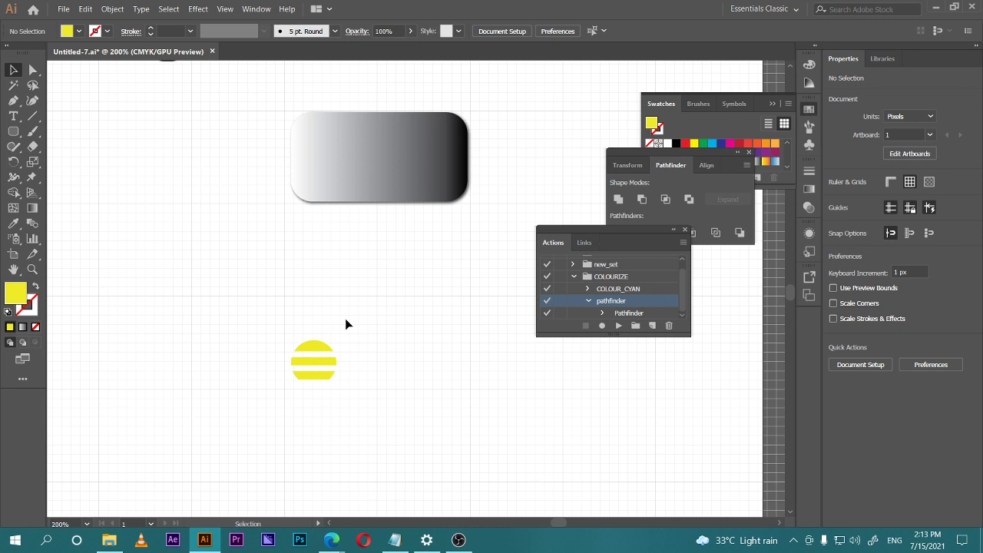
Undo the subtraction from the circle and the deletion of the uppermost yellow bar.
scroll(387, 338, "down", 2)
scroll(324, 326, "up", 3)
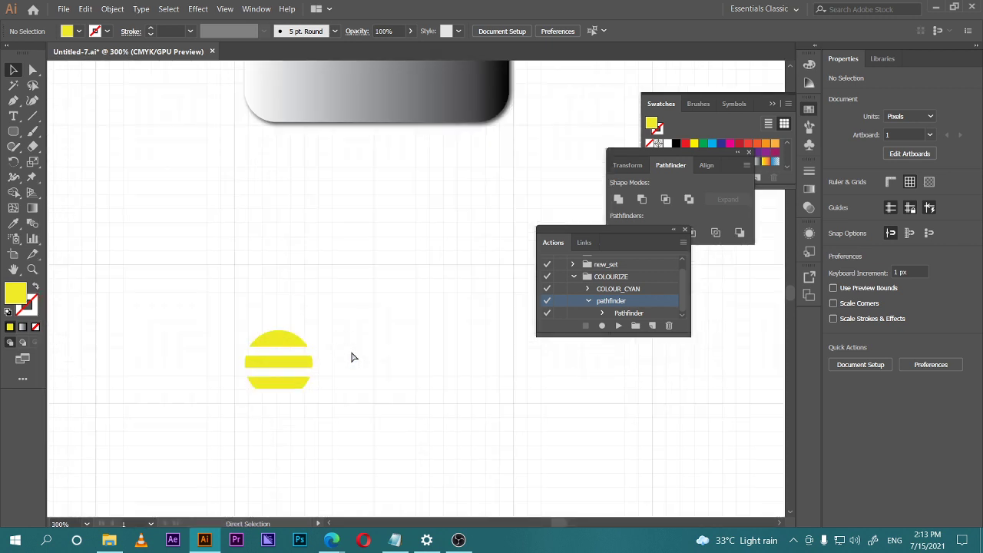
left_click(352, 356)
key("v")
left_click(417, 369)
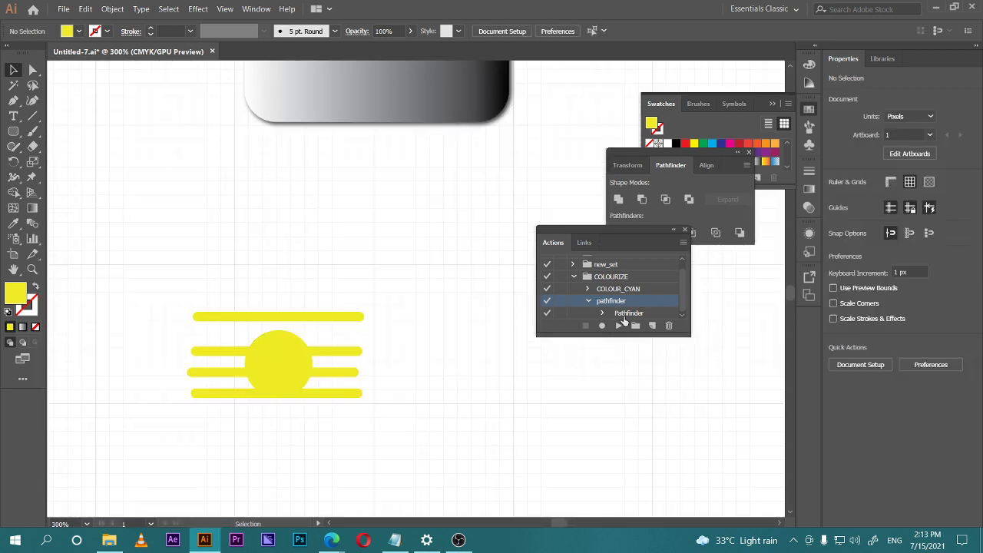
Enlarge the Actions panel and expand the Pathfinder step inside the pathfinder action.
left_click_drag(687, 335, 746, 410)
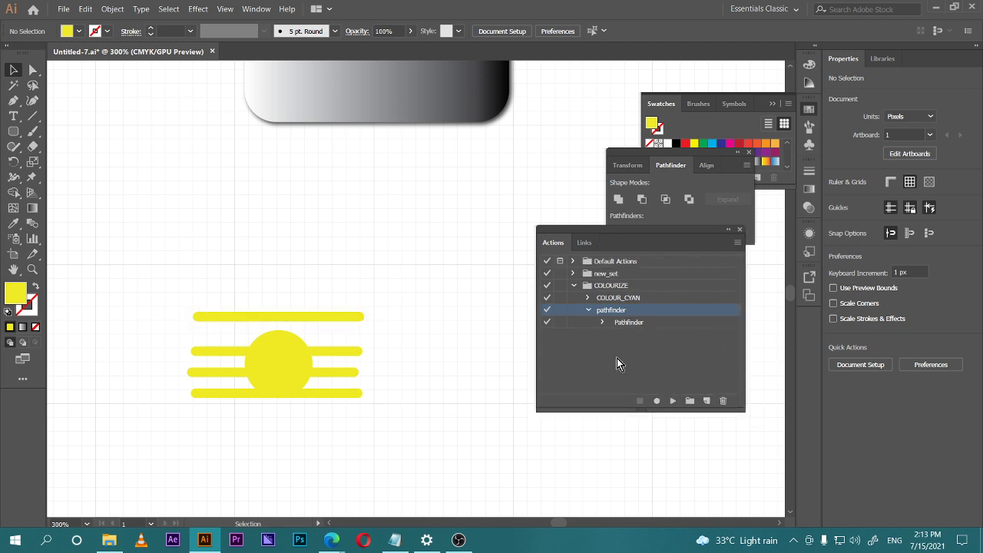
left_click(661, 324)
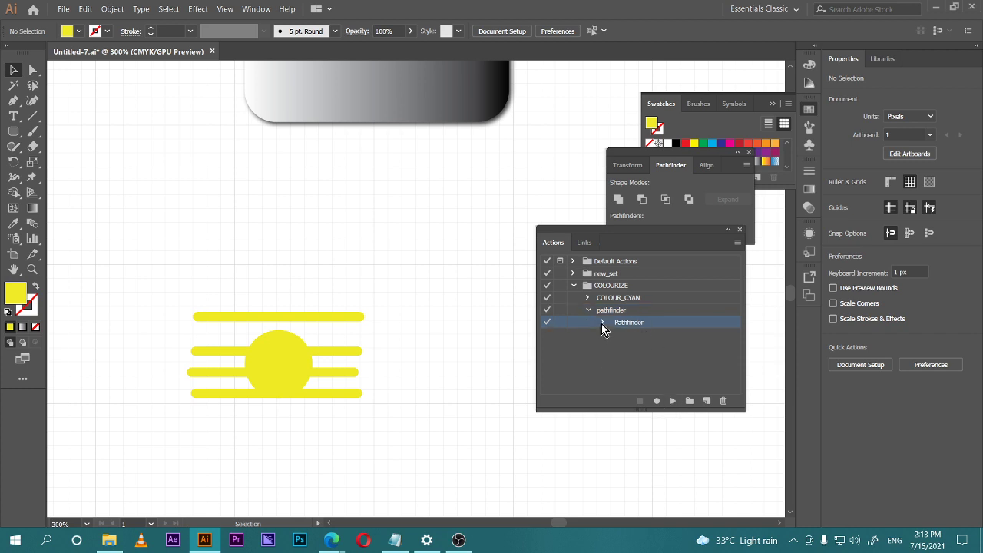
left_click(602, 322)
While recording into the pathfinder action, change the circle's fill colour to blue 208FD3.
left_click(294, 346)
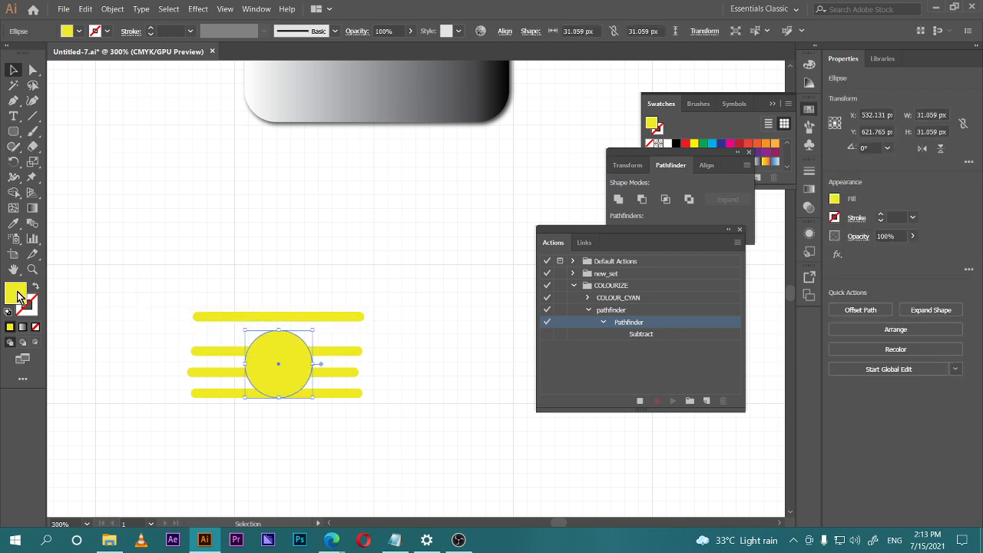
double_click(17, 294)
type("E029EF")
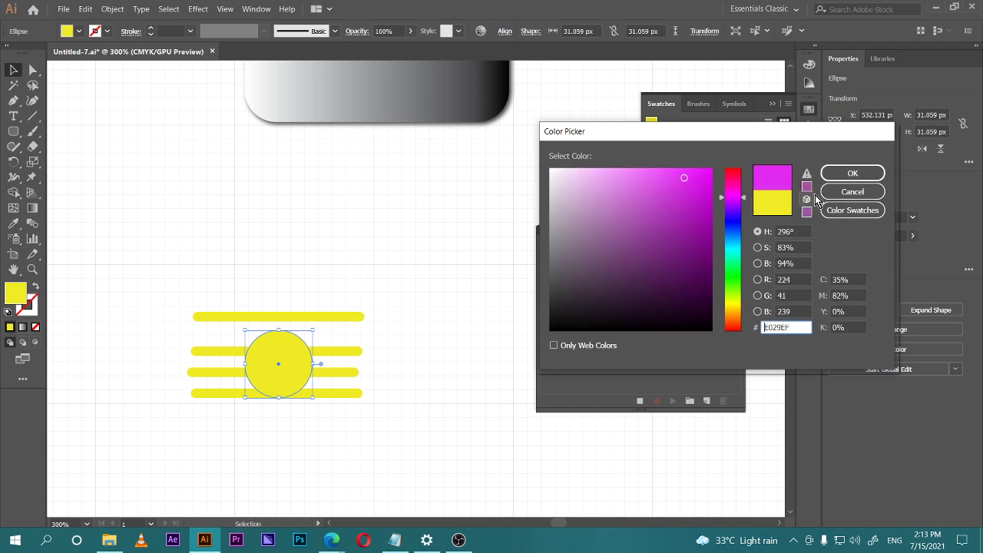
left_click(736, 239)
left_click(687, 196)
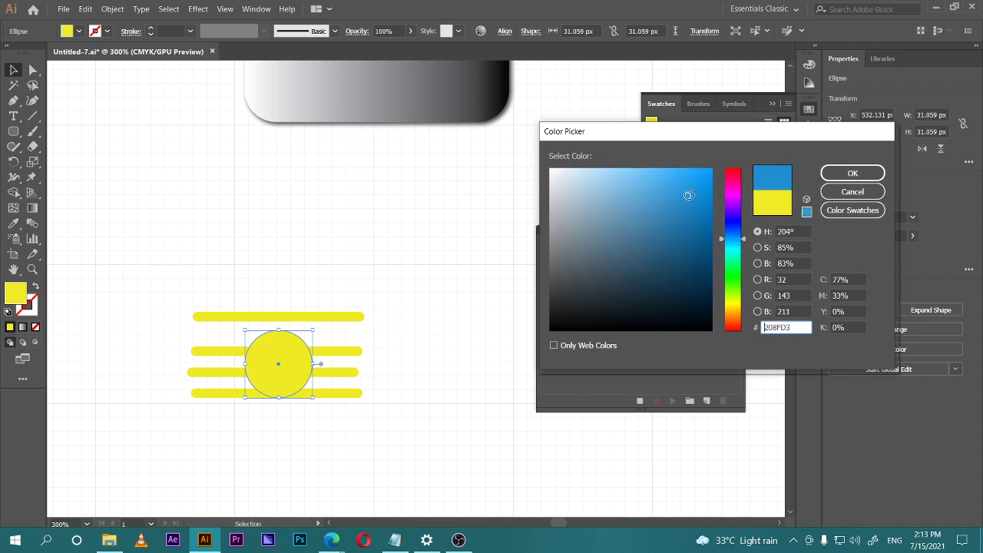
left_click(866, 175)
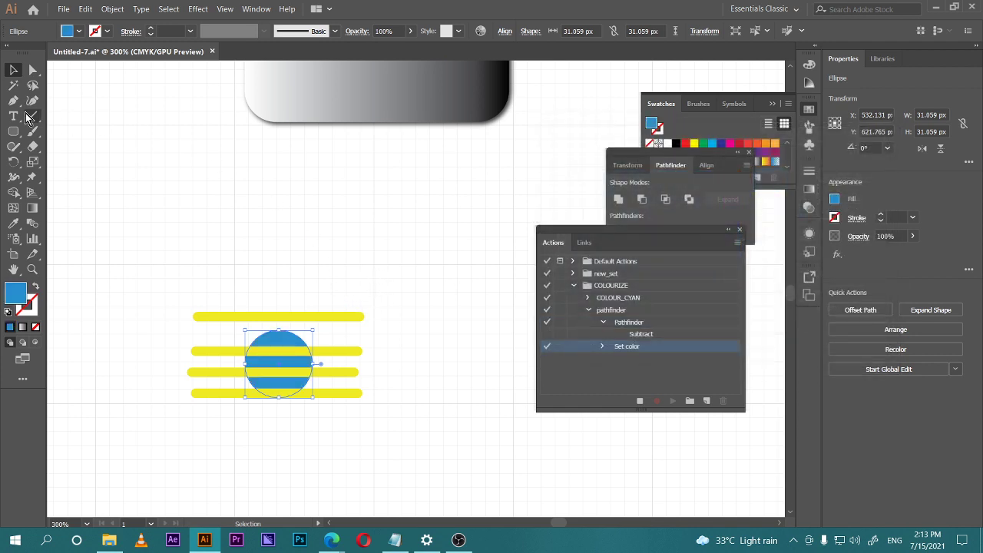
Record a Rotate and a Move step by transforming the blue circle, and undo the changes on the artboard.
left_click(17, 162)
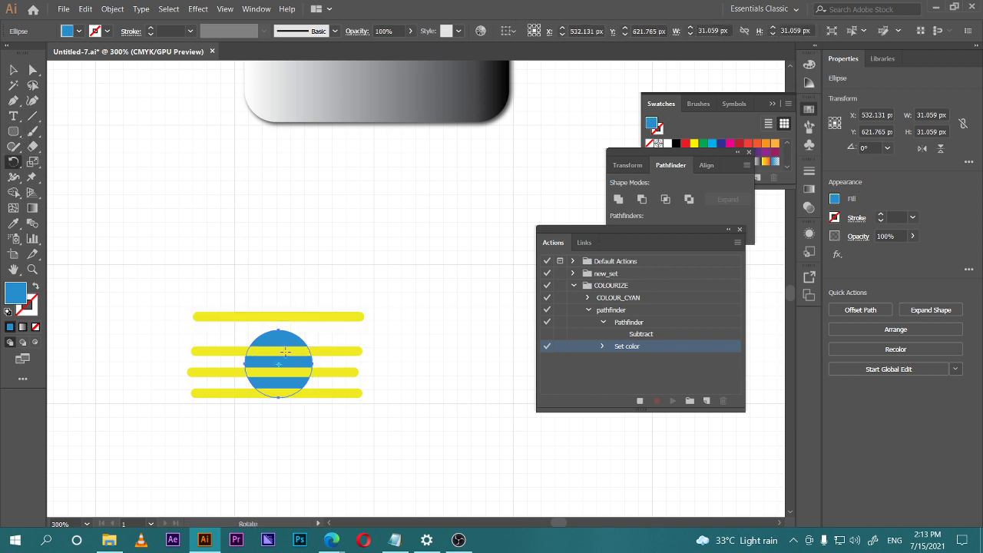
left_click_drag(279, 333, 274, 272)
left_click_drag(301, 349, 281, 299)
key("ctrl+z")
key("a")
key("ctrl+z")
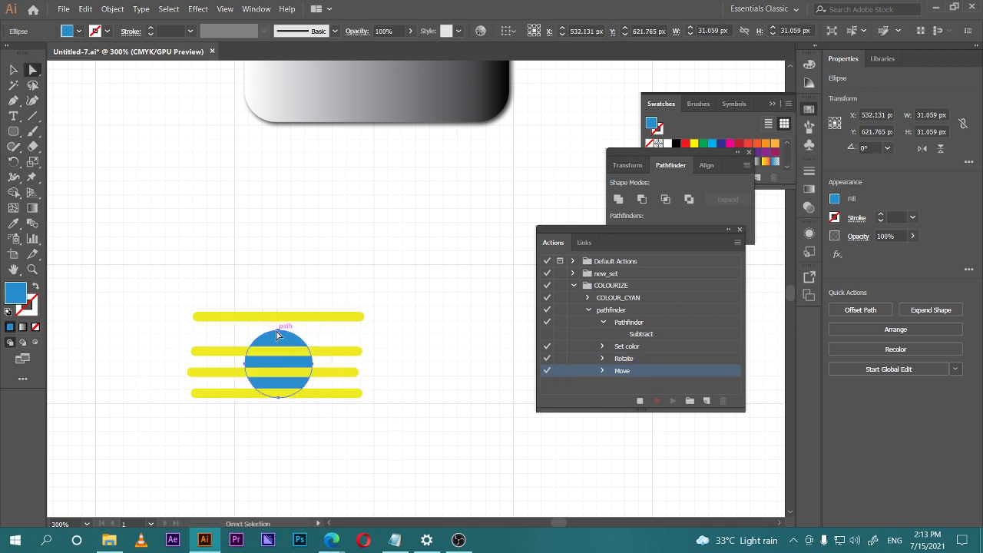
Try reshaping the circle by pulling its upper and right anchor points outward with Direct Selection.
left_click_drag(279, 335, 282, 286)
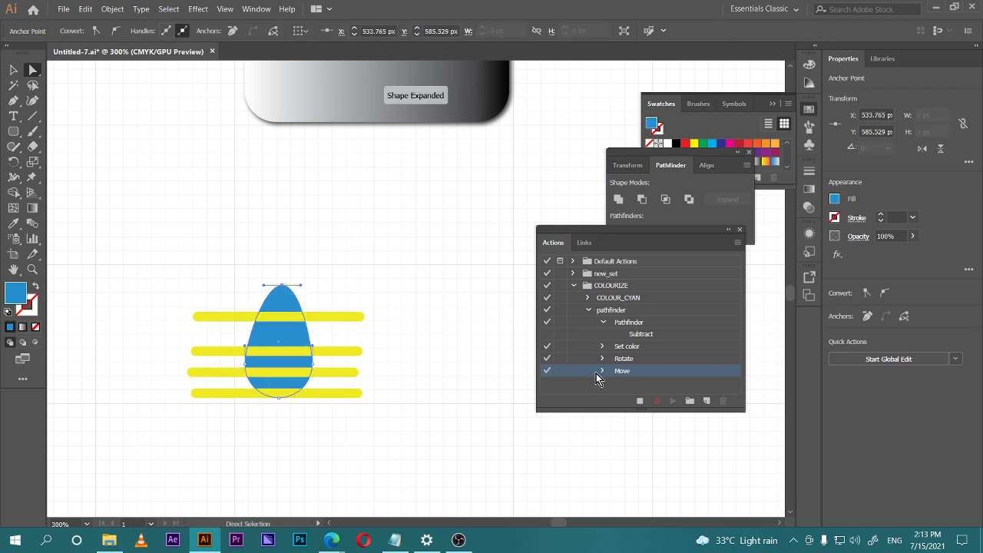
key("ctrl+z")
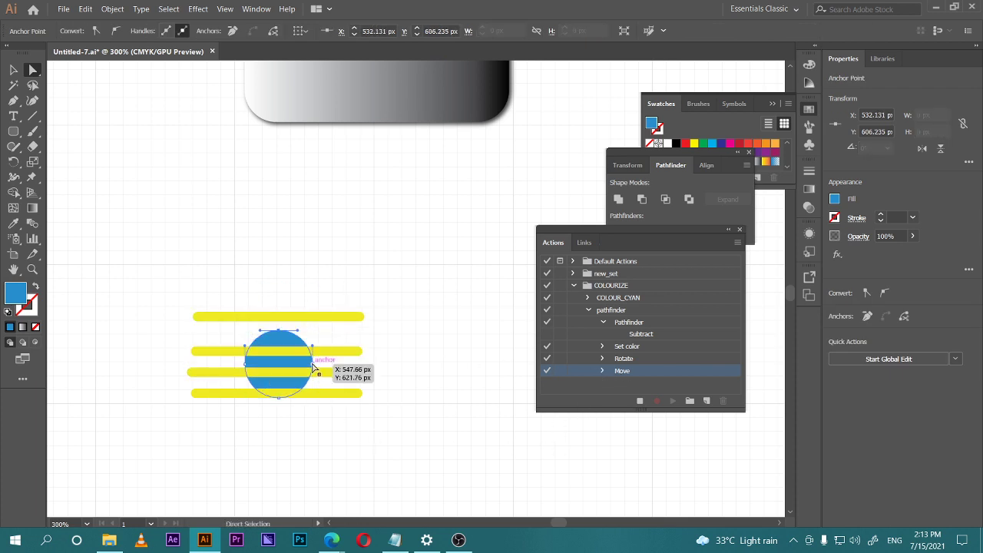
left_click_drag(313, 367, 335, 369)
key("ctrl+z")
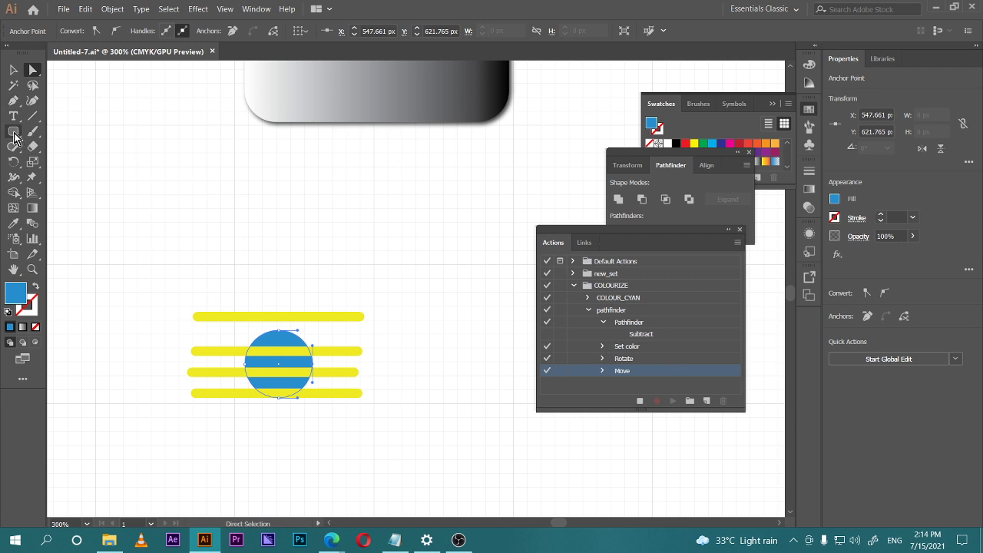
Record moving a copy of the blue circle up and to the left, and stop recording the pathfinder action.
left_click(13, 69)
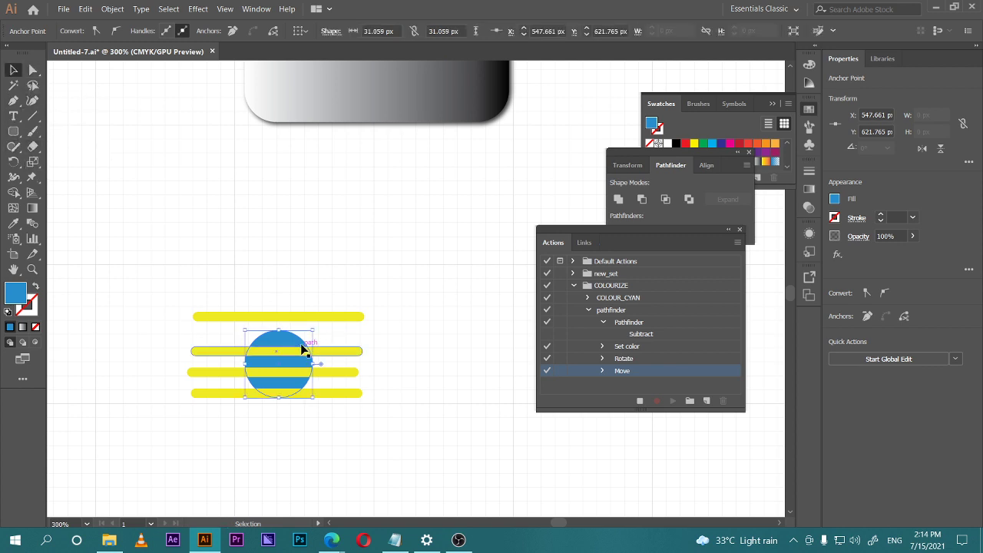
left_click_drag(290, 343, 217, 285)
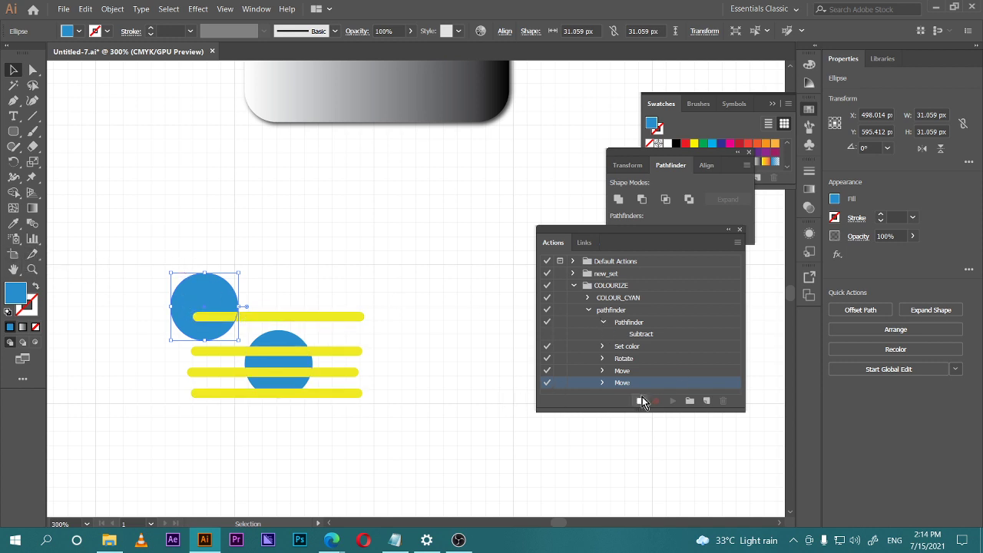
left_click(603, 322)
left_click(589, 310)
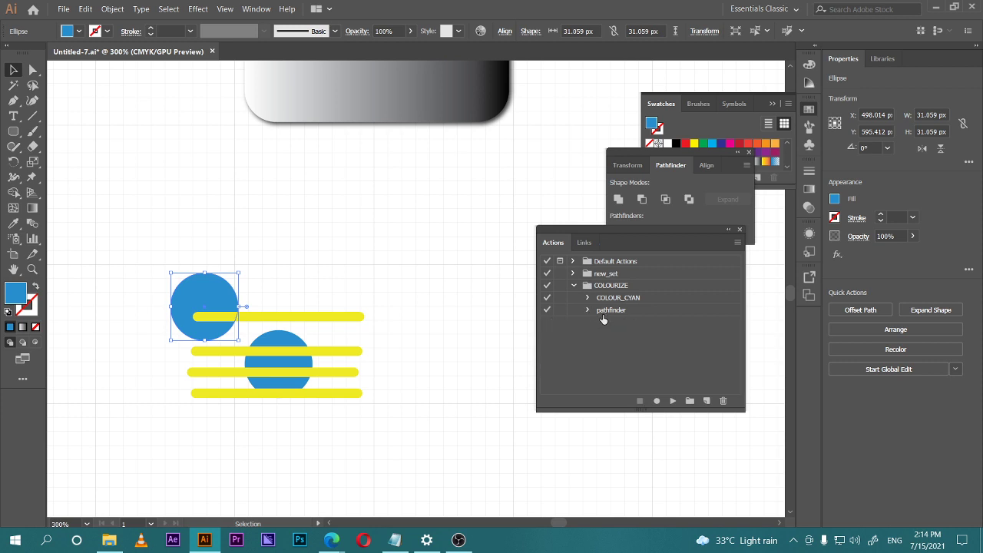
Delete both blue circles, leaving only the yellow bars.
left_click(463, 338)
left_click(202, 285)
key("Delete")
left_click(306, 336)
key("Delete")
Draw a blue rounded square about 43.5 px wide and centre it over the four yellow bars.
left_click(13, 131)
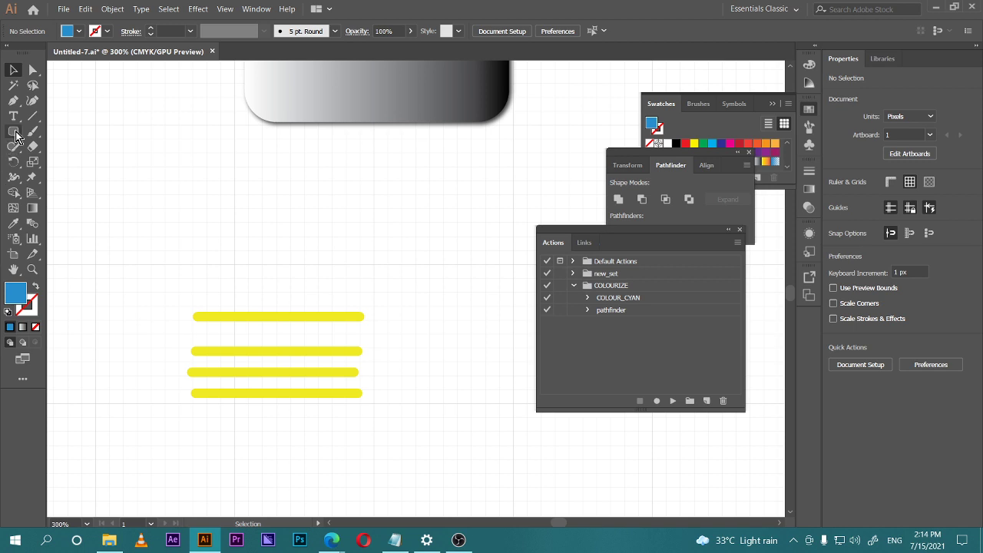
mouse_move(263, 356)
left_mouse_down()
mouse_move(291, 315)
mouse_move(313, 313)
left_mouse_up()
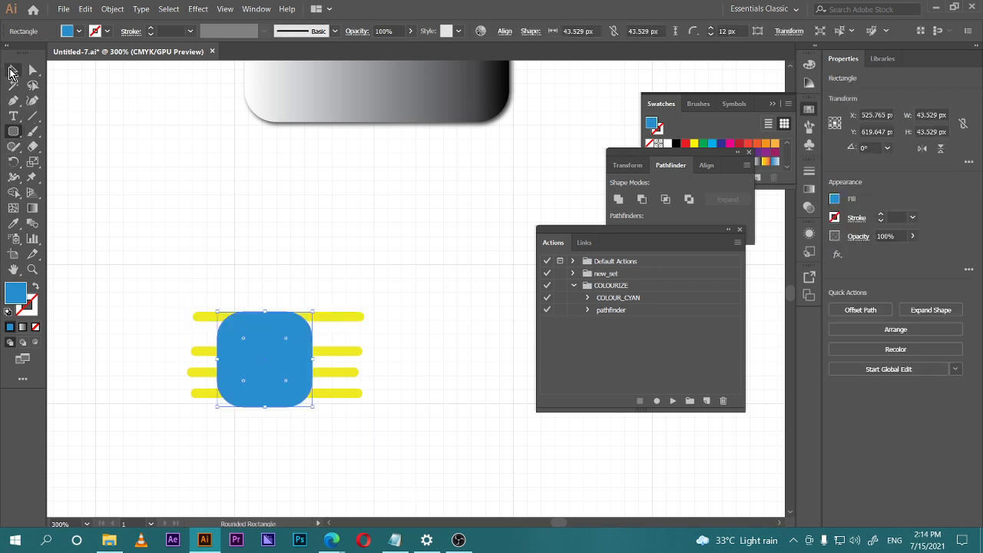
left_click(13, 70)
left_click_drag(250, 345, 262, 346)
left_click(327, 281)
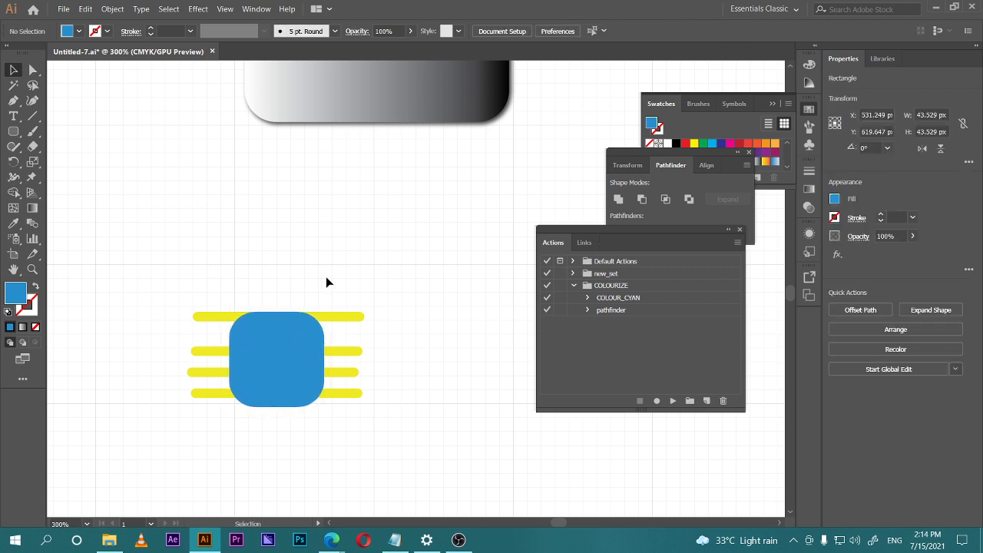
Play the extended pathfinder action on the rounded square and the four yellow bars.
left_click_drag(216, 284, 384, 413)
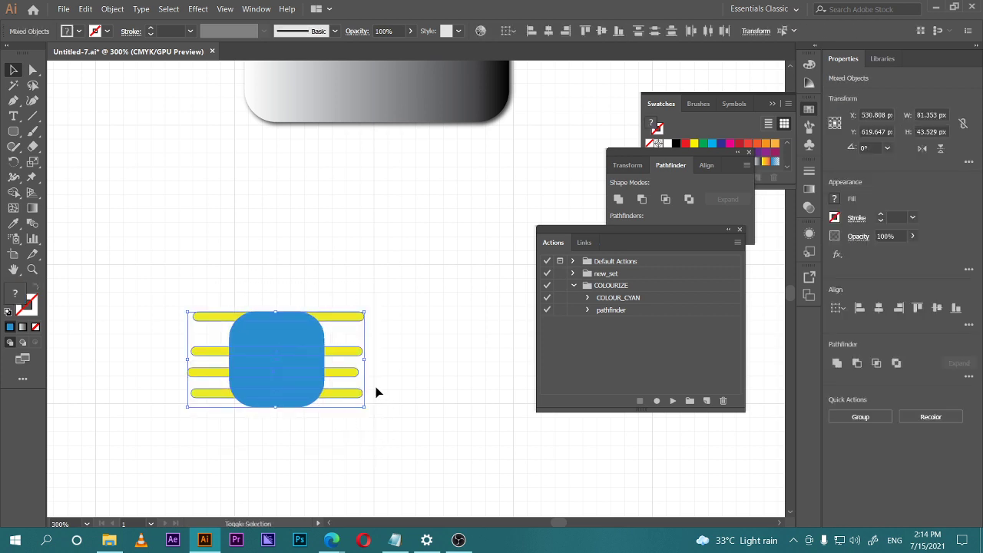
key("F3")
scroll(315, 338, "down", 1)
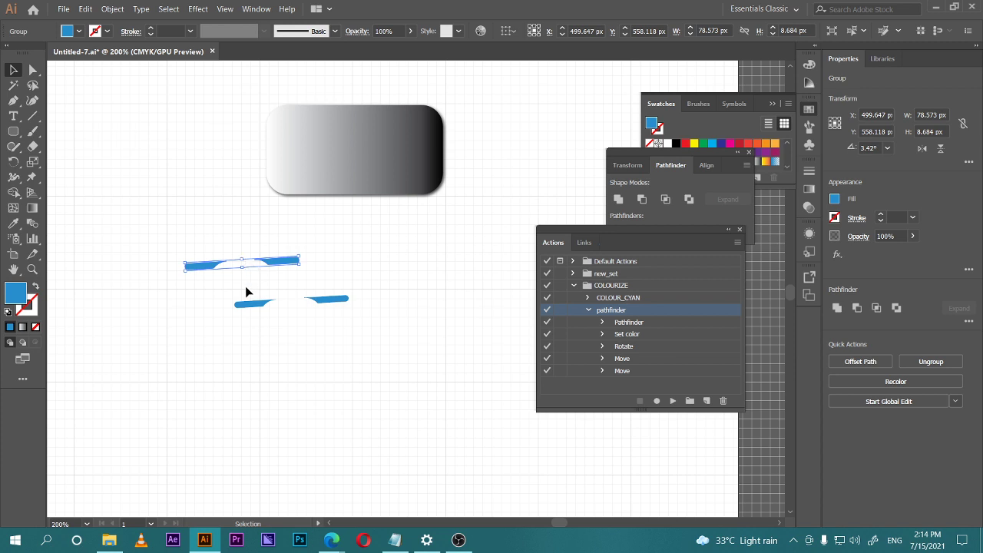
Delete both groups of blue shapes produced by the pathfinder action.
left_click(276, 402)
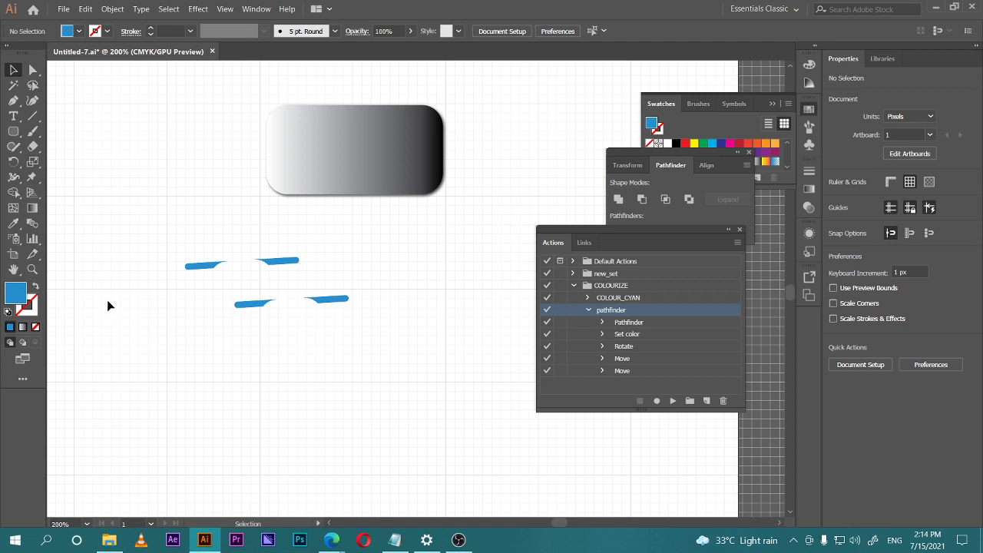
left_click(220, 266)
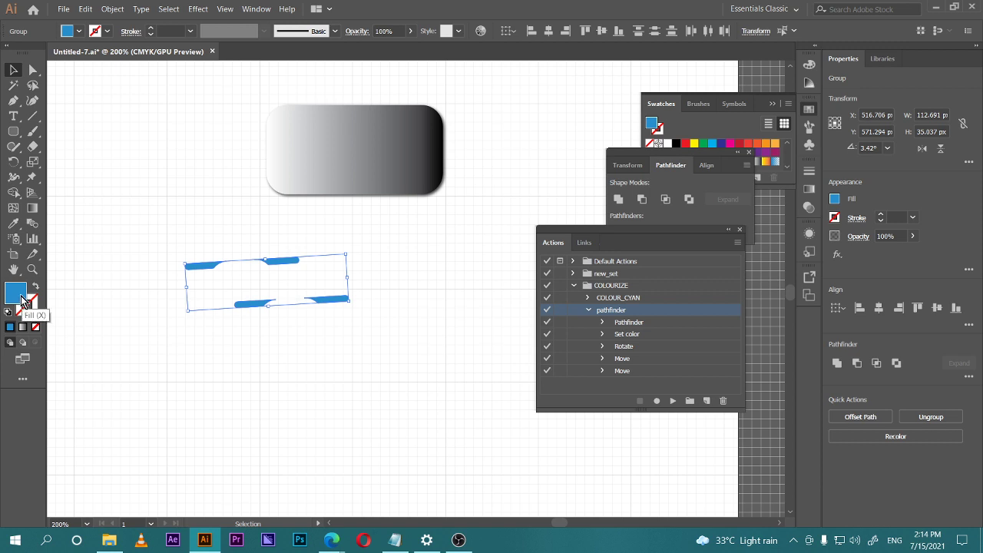
key("Delete")
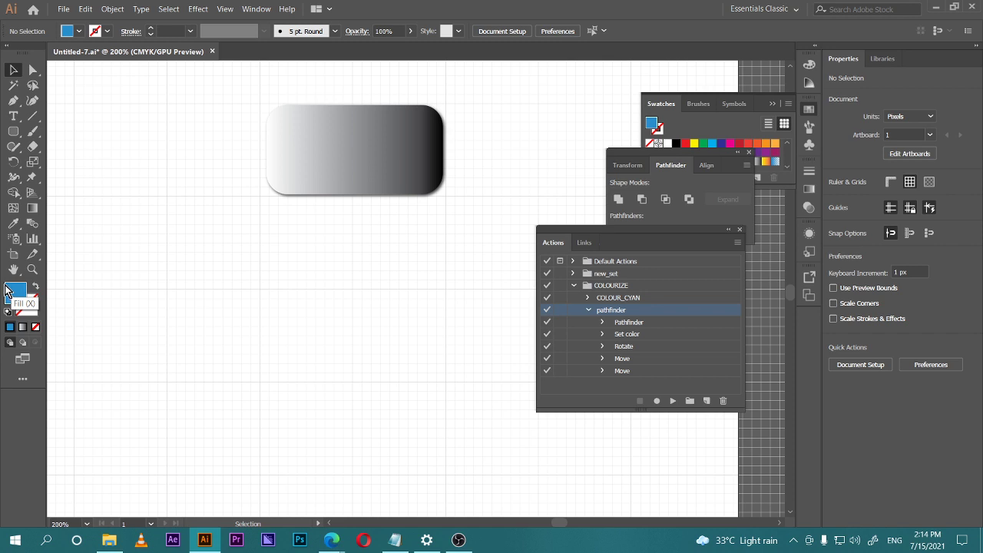
Check the Google Meet call and its chat messages, and return to Illustrator.
mouse_move(331, 540)
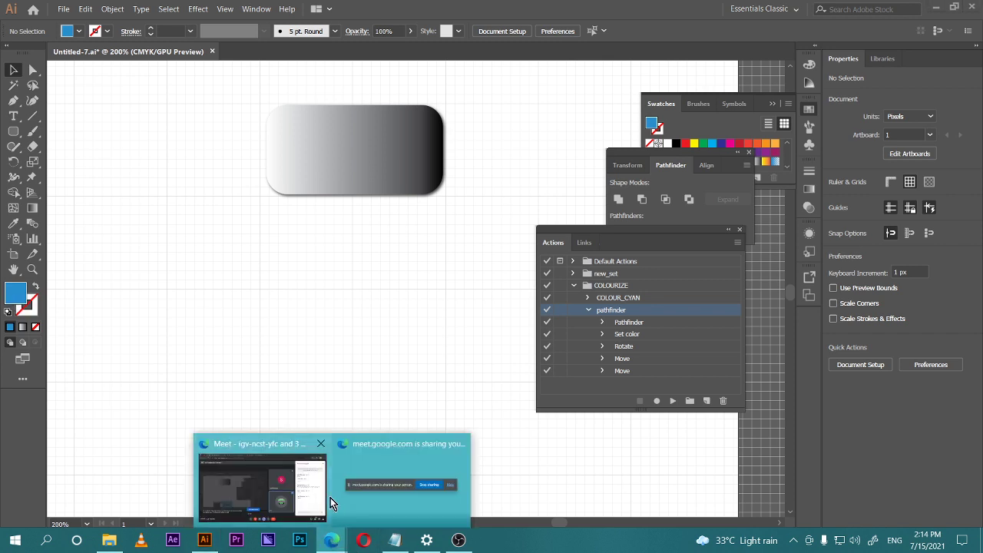
left_click(331, 498)
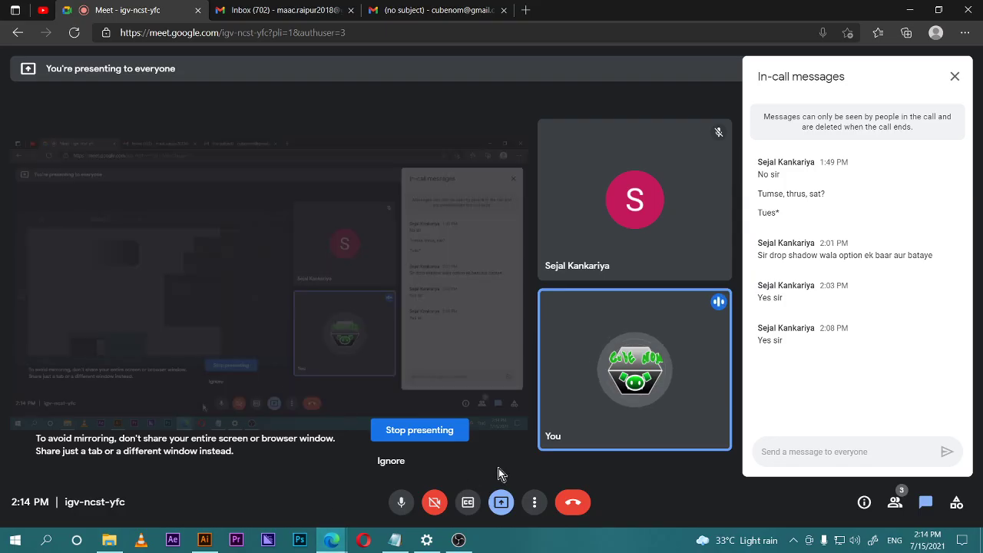
left_click(205, 540)
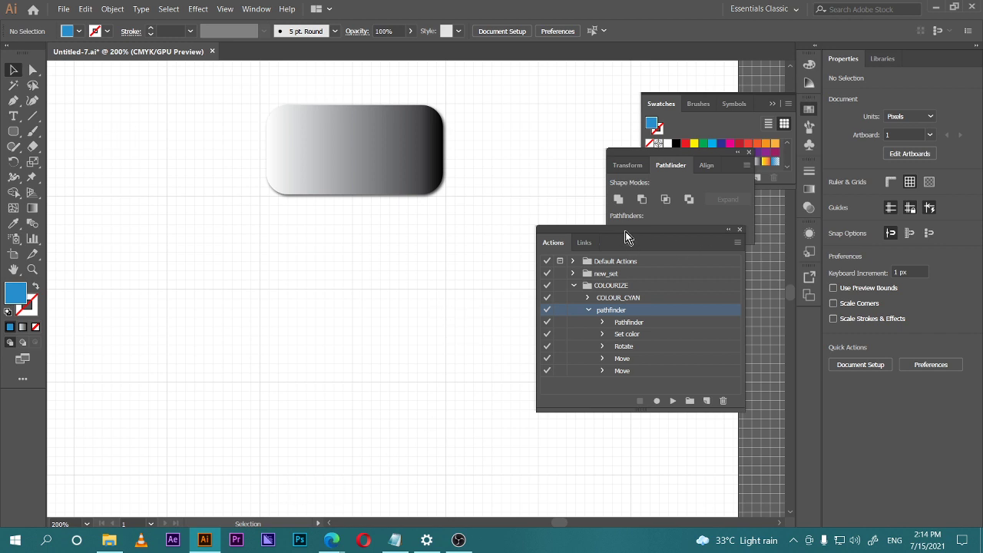
Switch the Actions panel to Button Mode, enlarge it to show all action buttons, and move it clear of the drawing area.
left_click_drag(626, 237, 597, 218)
left_click(708, 224)
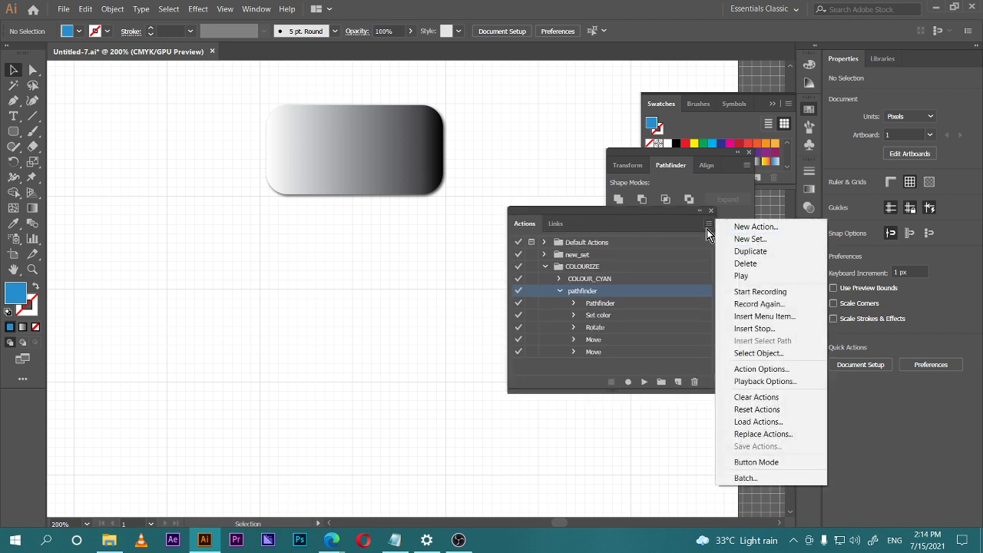
left_click(756, 462)
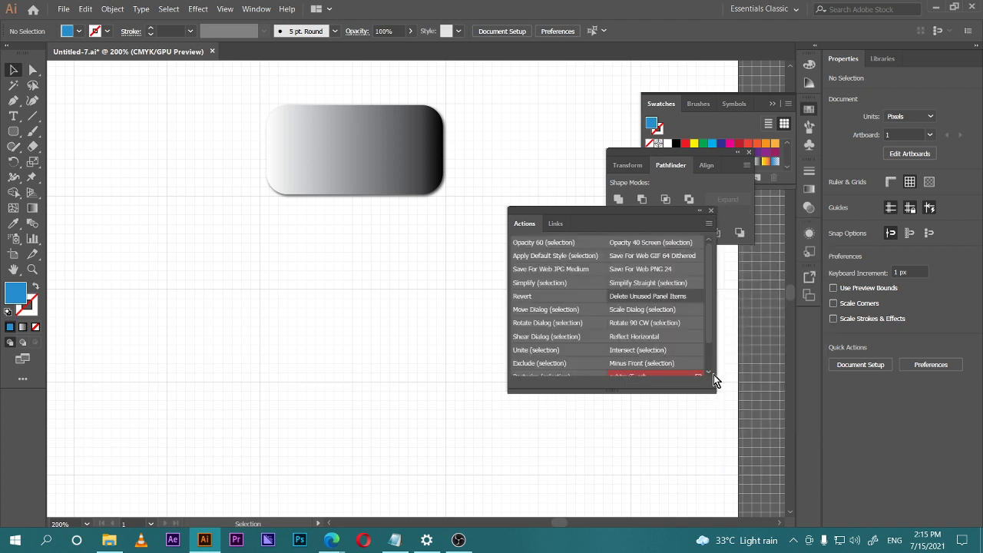
left_click_drag(712, 392, 846, 500)
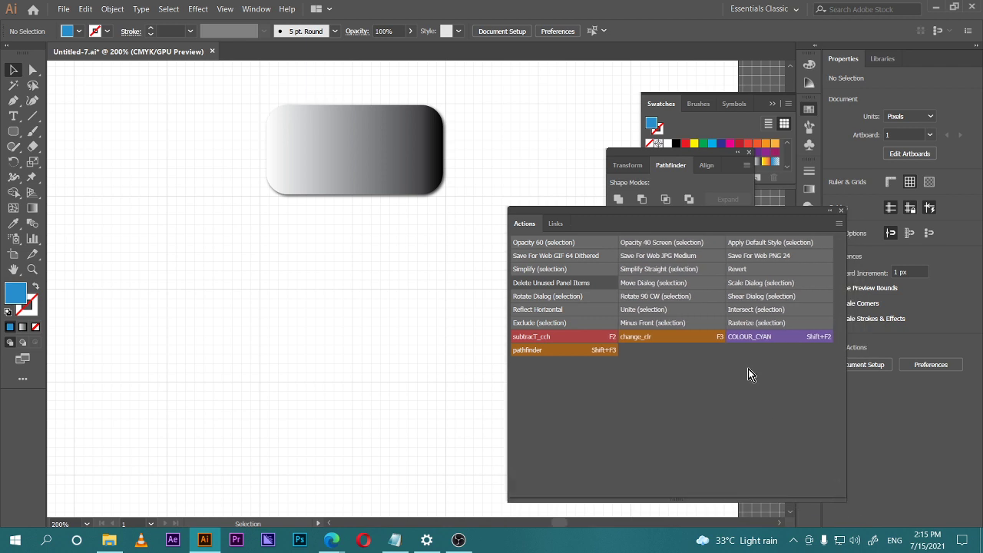
left_click_drag(685, 212, 750, 164)
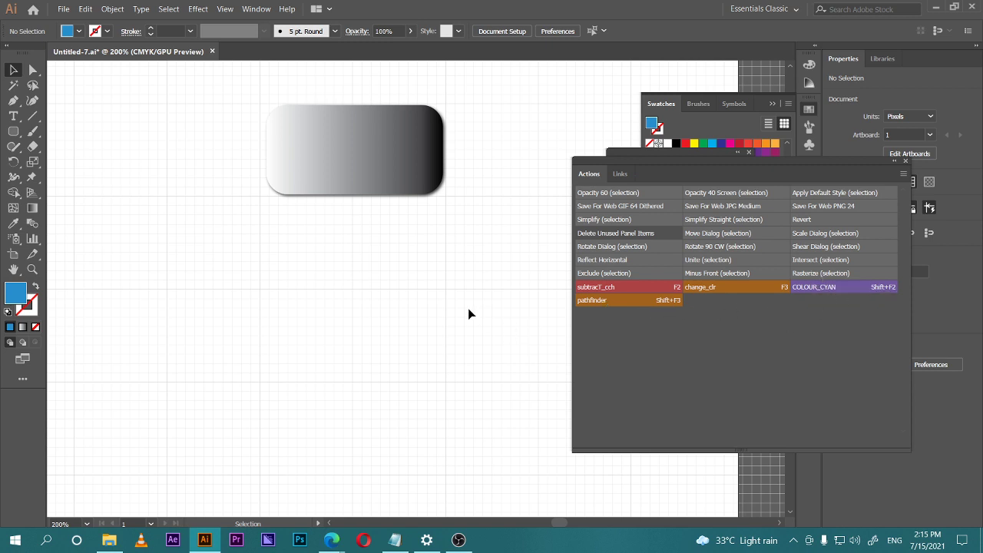
Draw a cross from two overlapping blue rounded rectangles, about 100 by 37 px and 38 by 96 px, below the gradient rectangle.
left_click(13, 131)
left_click_drag(285, 296, 434, 350)
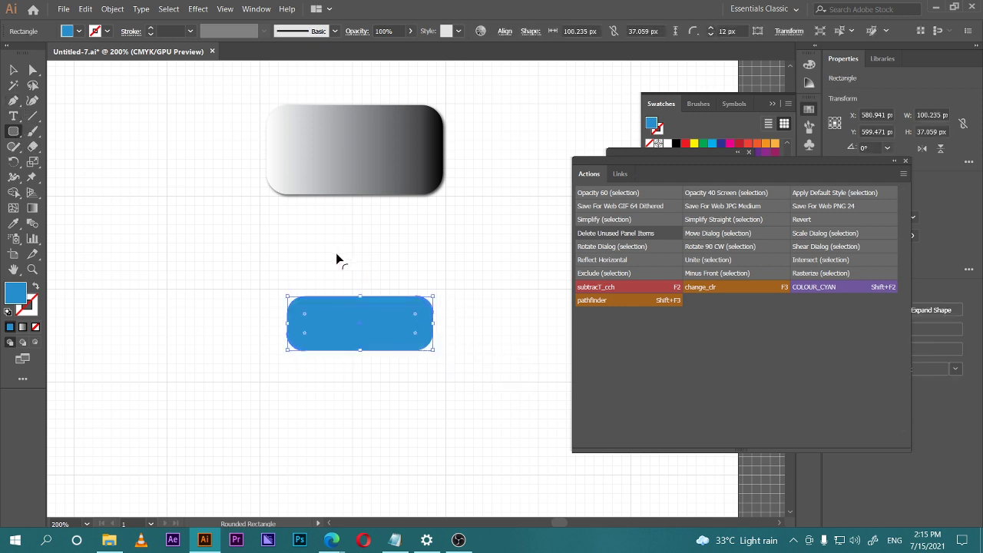
mouse_move(336, 252)
left_mouse_down()
mouse_move(411, 389)
mouse_move(394, 393)
left_mouse_up()
left_click(13, 70)
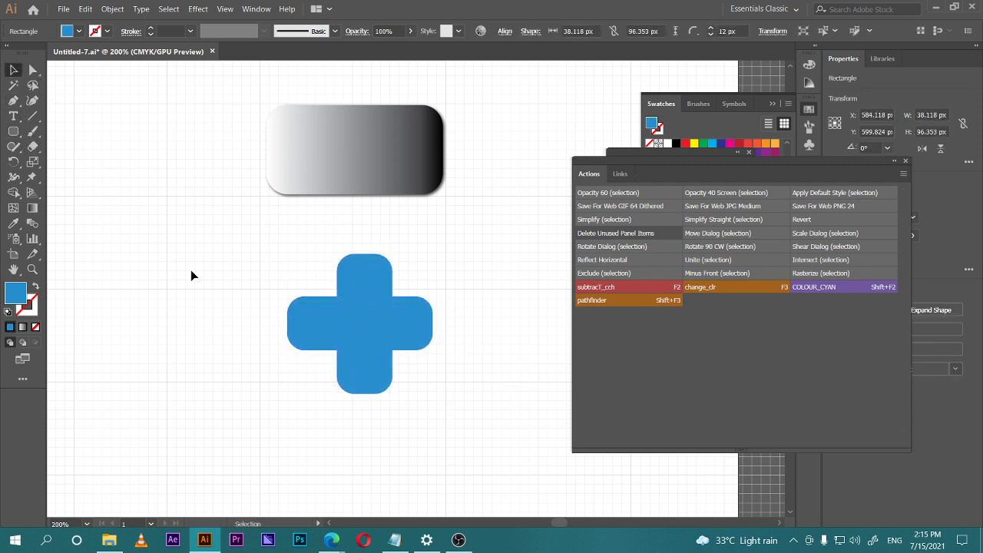
Play the COLOUR_CYAN action and the pathfinder action on the two crossed rounded rectangles.
left_click_drag(211, 255, 524, 447)
left_click(824, 288)
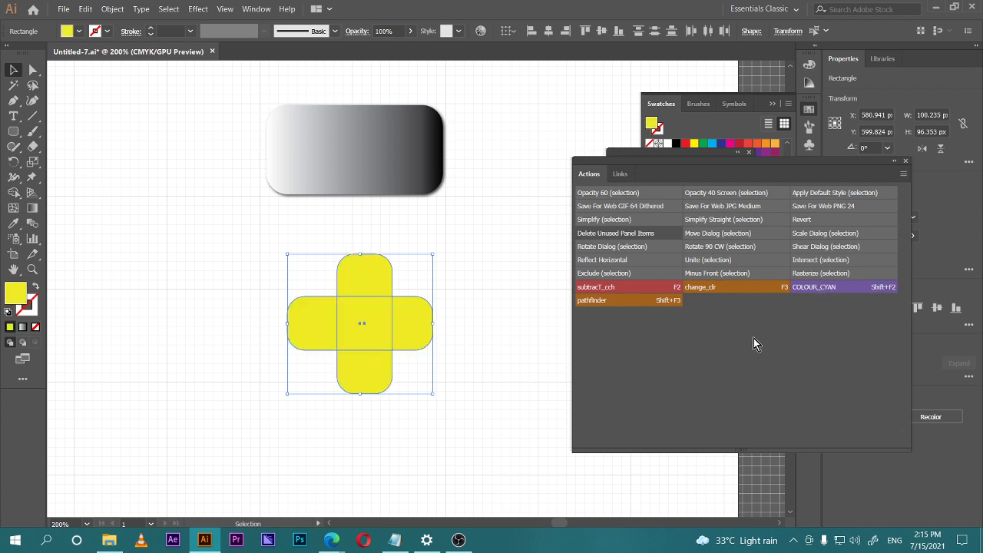
left_click(636, 303)
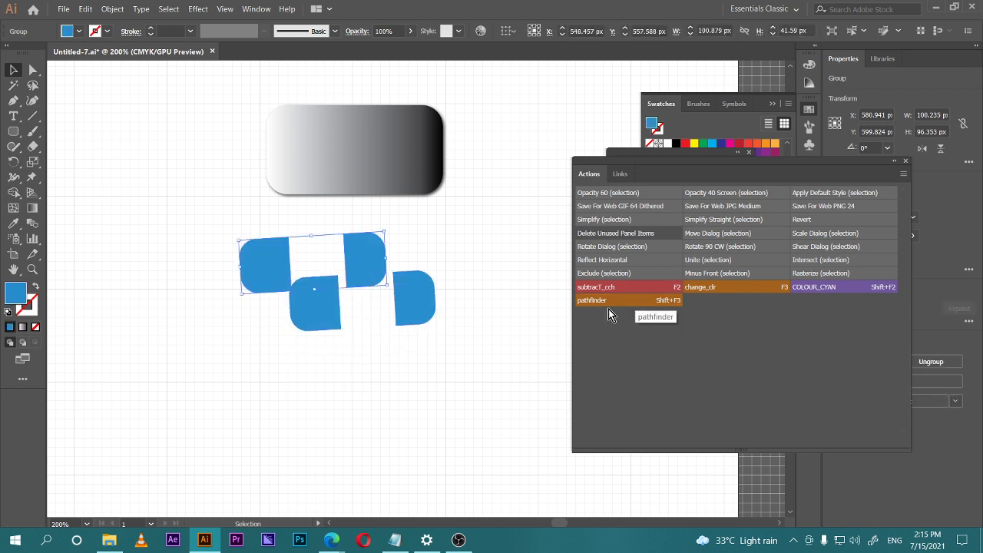
Delete both groups of blue pieces below the gradient rectangle.
left_click(455, 434)
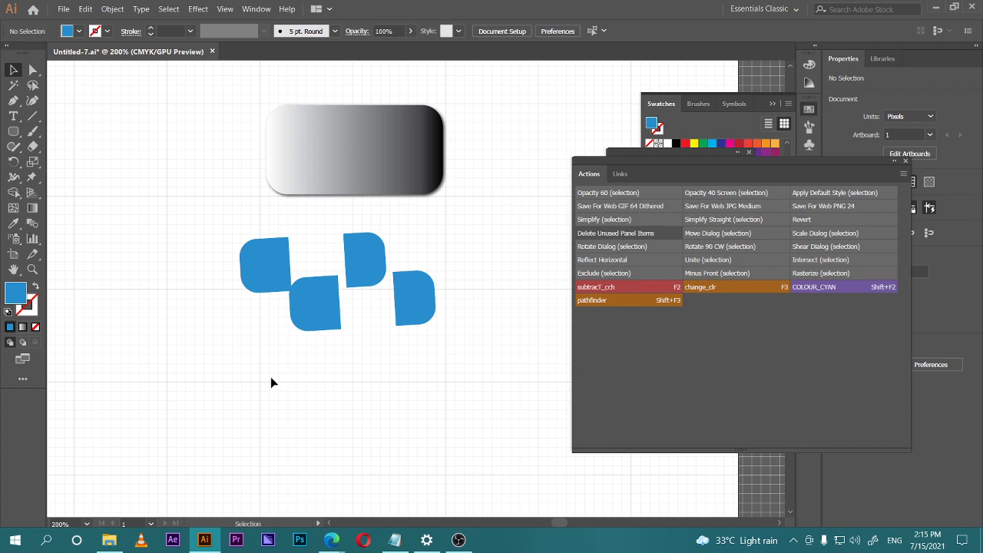
left_click(242, 260)
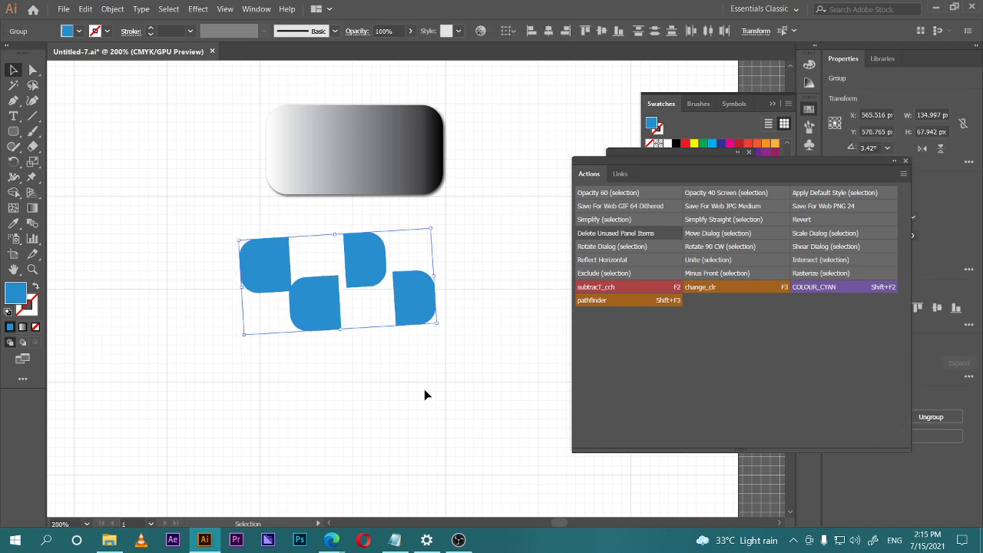
key("Delete")
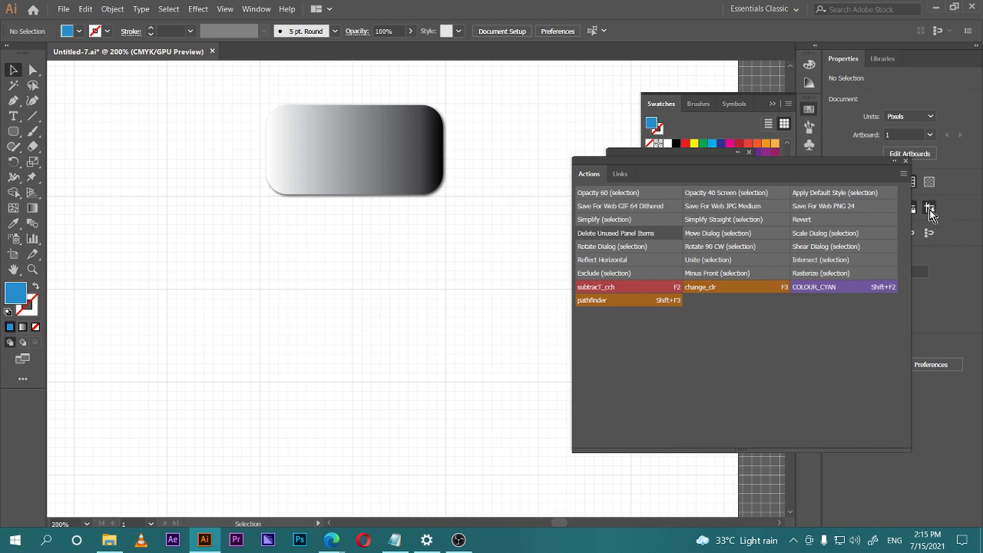
Close the Actions panel and draw a blue rounded square about 30 px wide in the empty area beside the gradient rectangle.
left_click(906, 160)
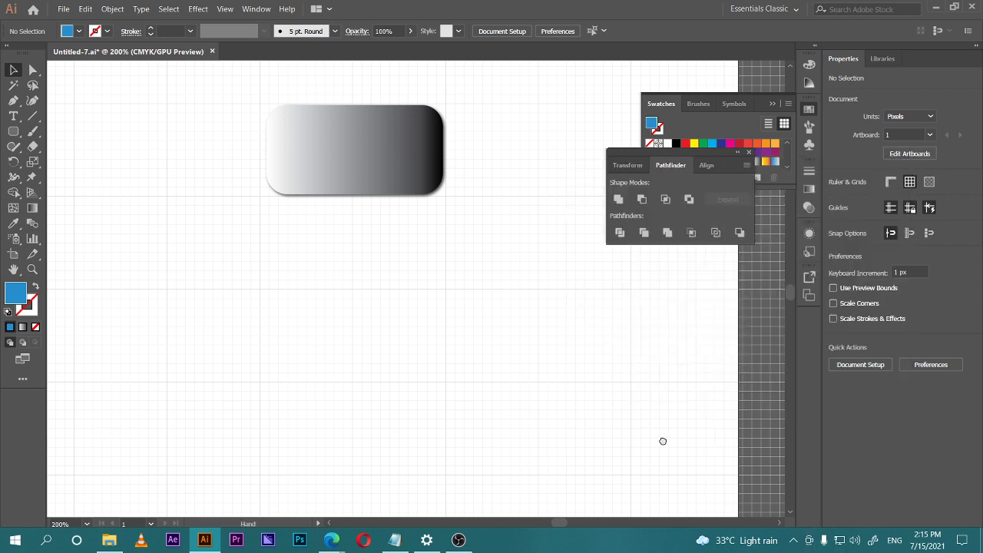
scroll(660, 441, "up", 3)
scroll(590, 427, "left", 2)
key("ctrl+plus")
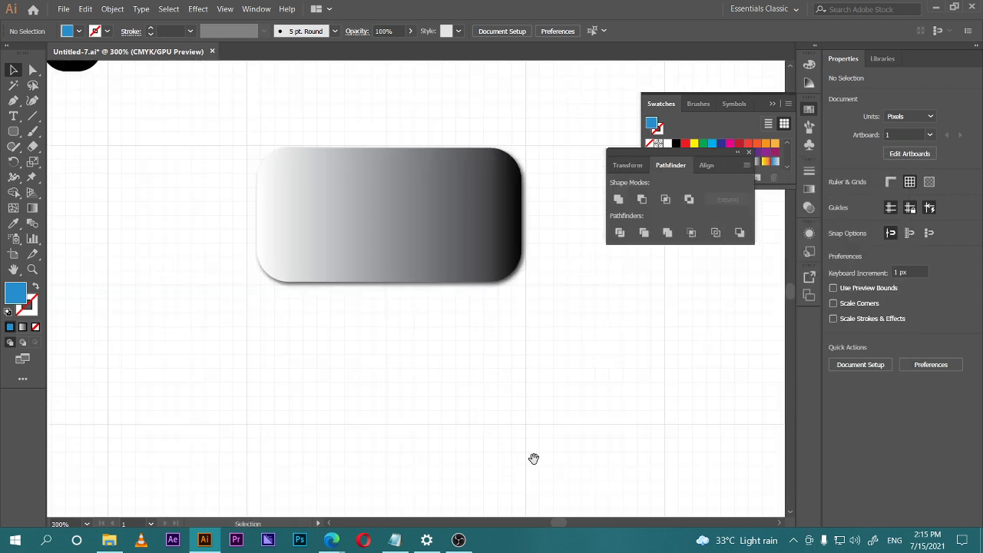
left_click(13, 131)
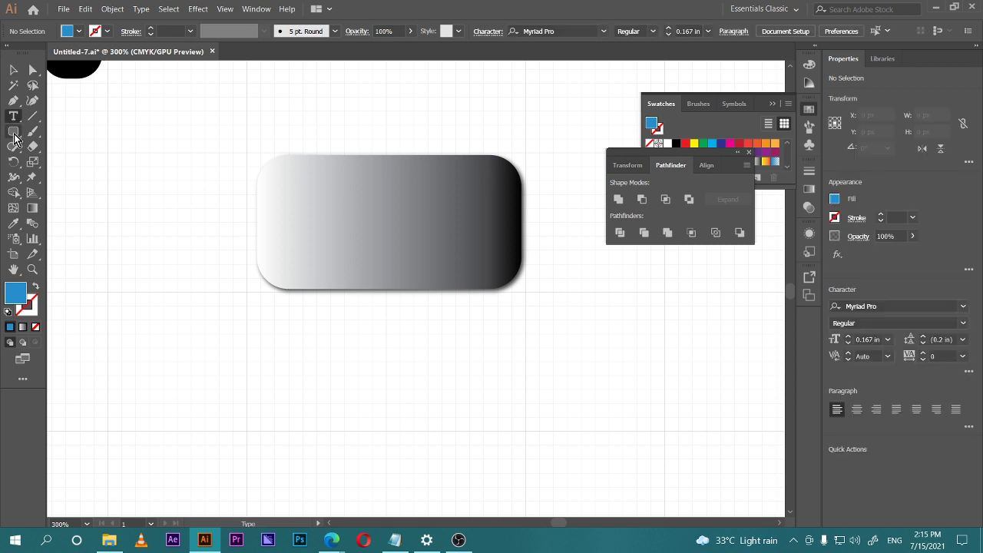
left_click_drag(220, 292, 423, 313)
mouse_move(281, 227)
left_mouse_down()
mouse_move(296, 245)
mouse_move(328, 181)
mouse_move(314, 194)
left_mouse_up()
left_click(13, 70)
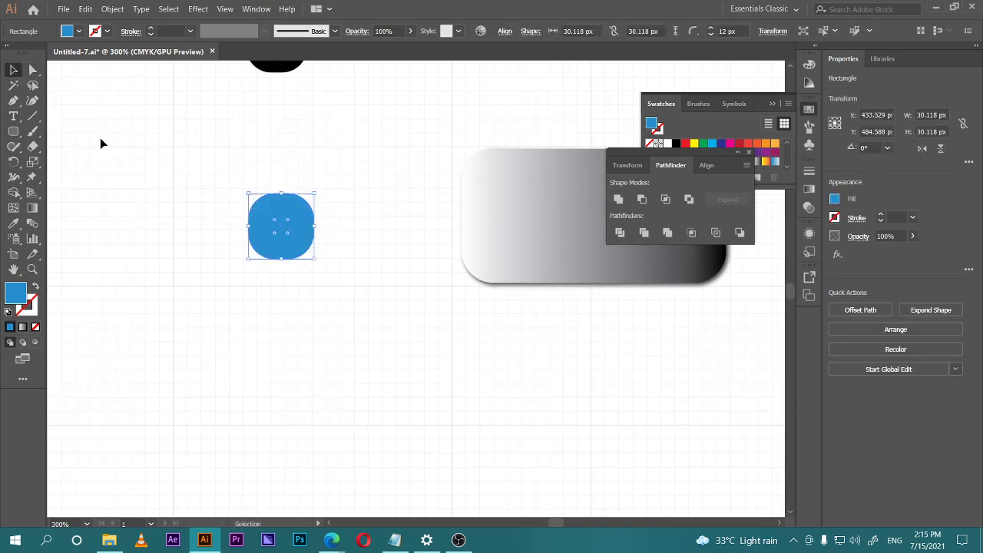
left_click_drag(265, 242, 313, 256)
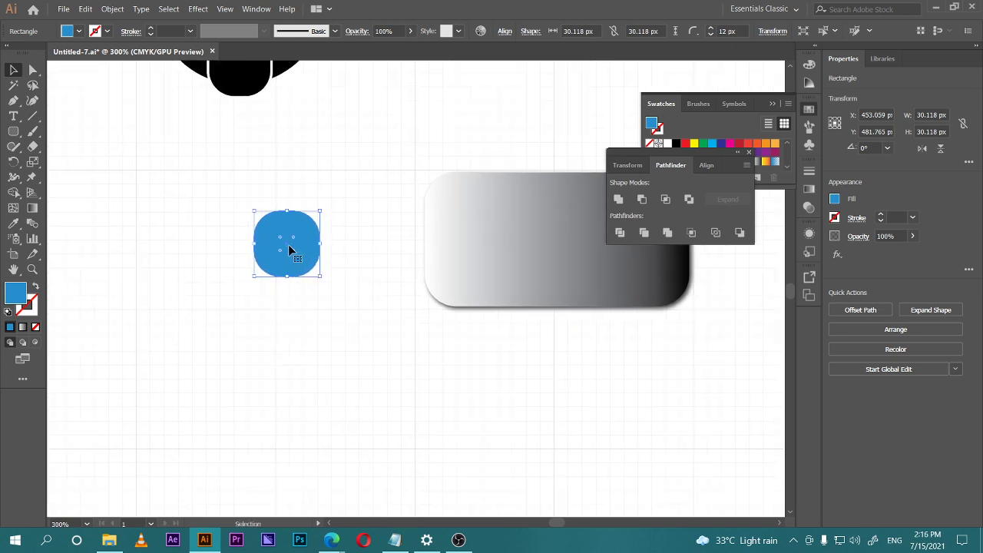
Draw a circle about 21 px wide inside the blue rounded square and fill it with dark blue.
left_click(13, 131)
left_click_drag(13, 131, 72, 161)
left_click_drag(281, 251, 289, 241)
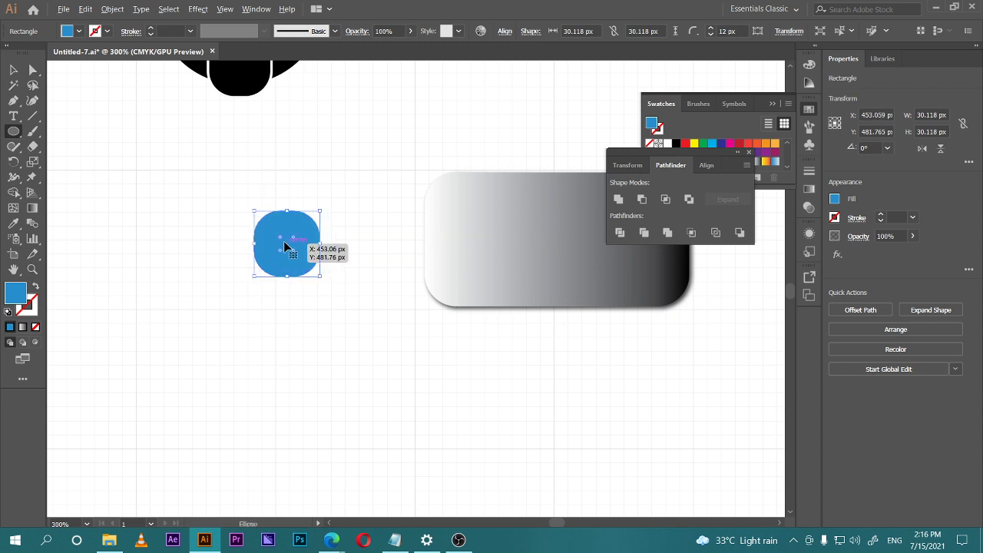
left_click_drag(288, 240, 312, 217)
double_click(15, 295)
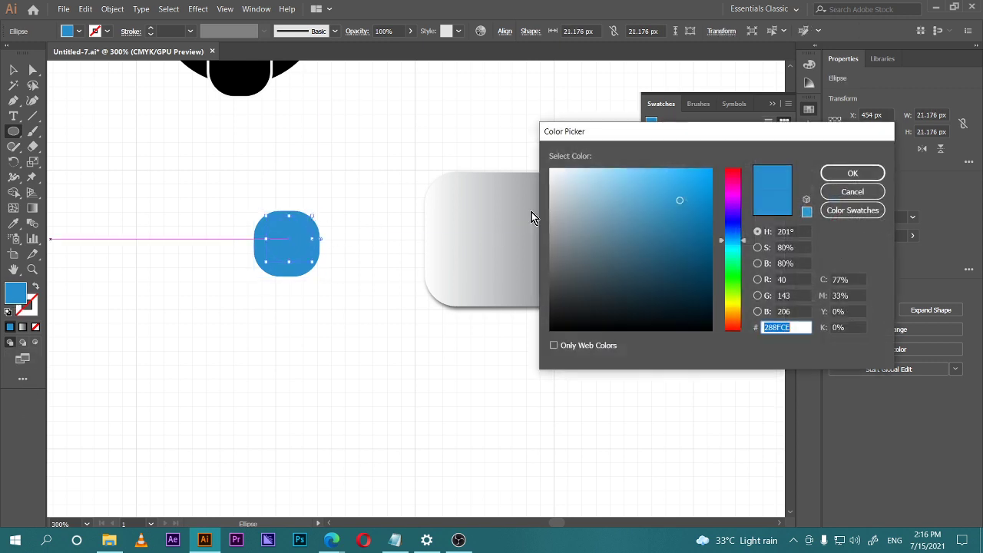
left_click(685, 271)
left_click(853, 172)
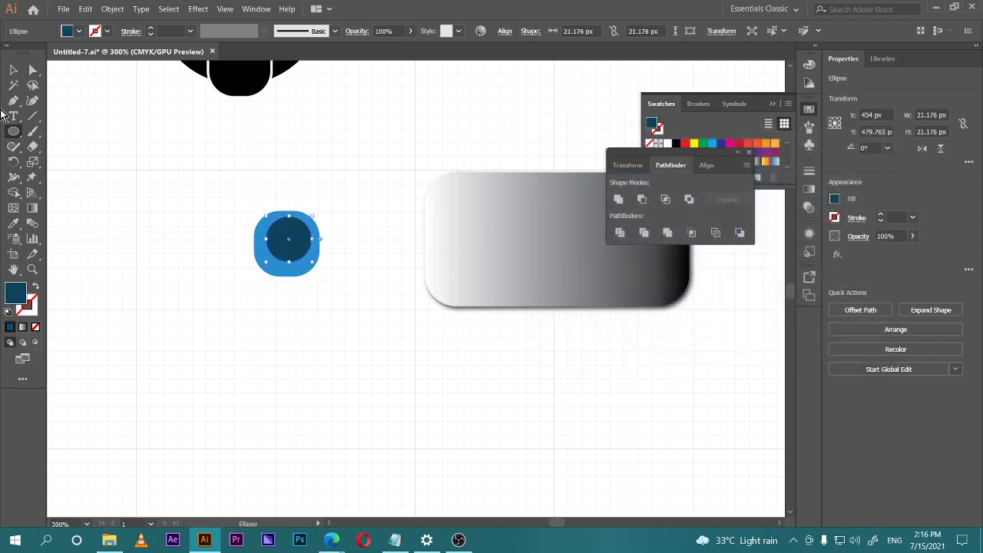
Centre the dark blue circle on the rounded square and group the two shapes.
key("v")
left_click_drag(288, 240, 289, 249)
left_click(321, 328)
left_click_drag(336, 313, 238, 223)
key("ctrl+g")
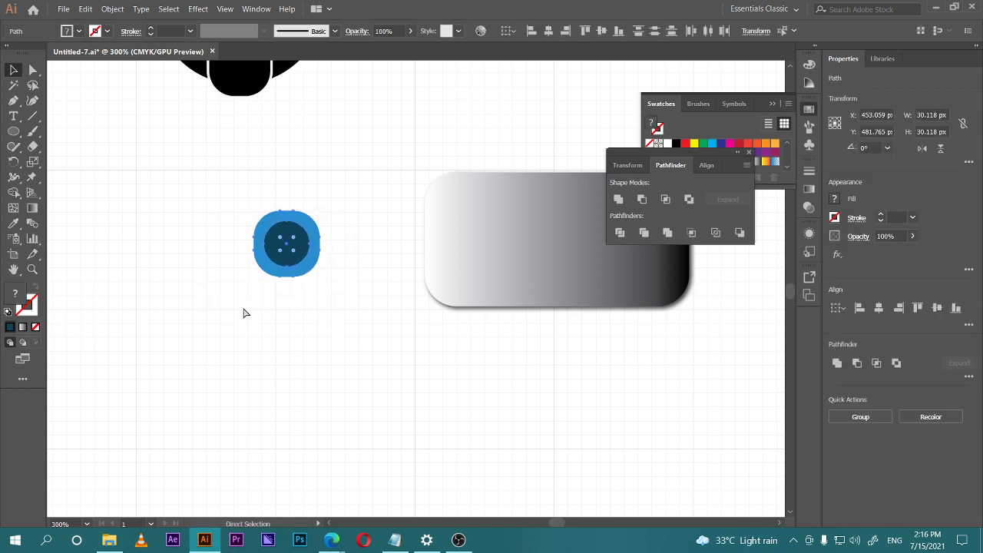
left_click(280, 351)
Move the grouped square and circle onto the centre of the gradient rectangle.
scroll(331, 318, "down", 4)
scroll(318, 354, "up", 3)
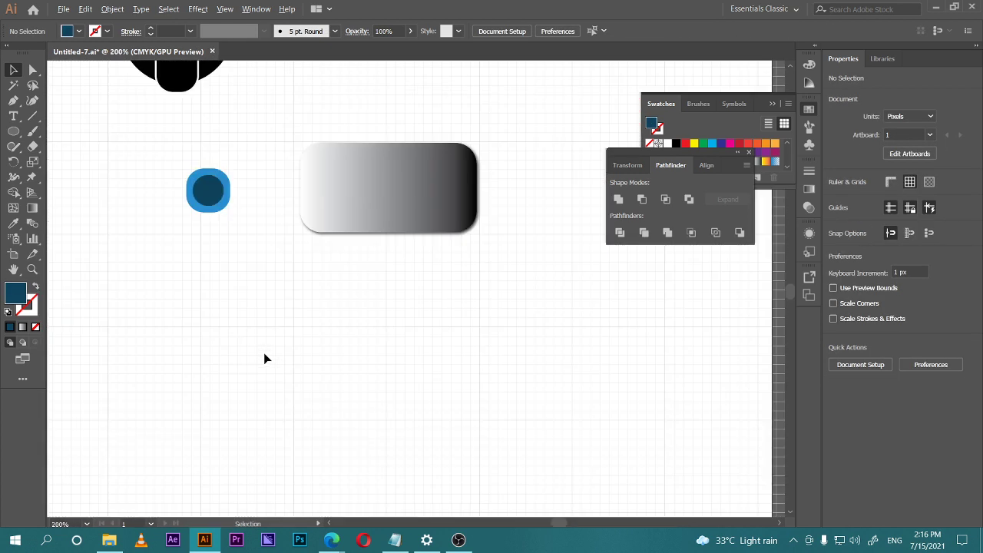
left_click_drag(209, 195, 382, 187)
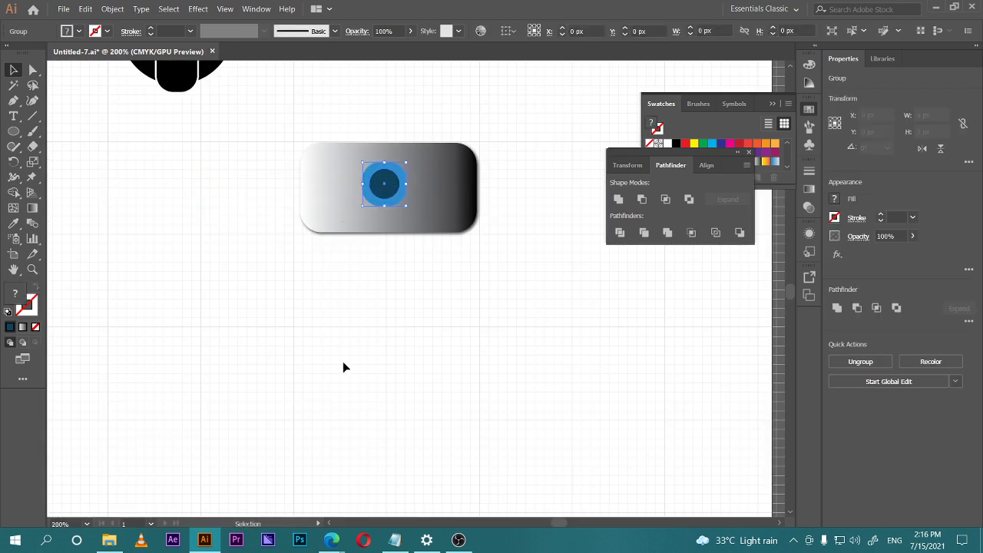
left_click_drag(390, 359, 255, 382)
left_click_drag(248, 205, 252, 205)
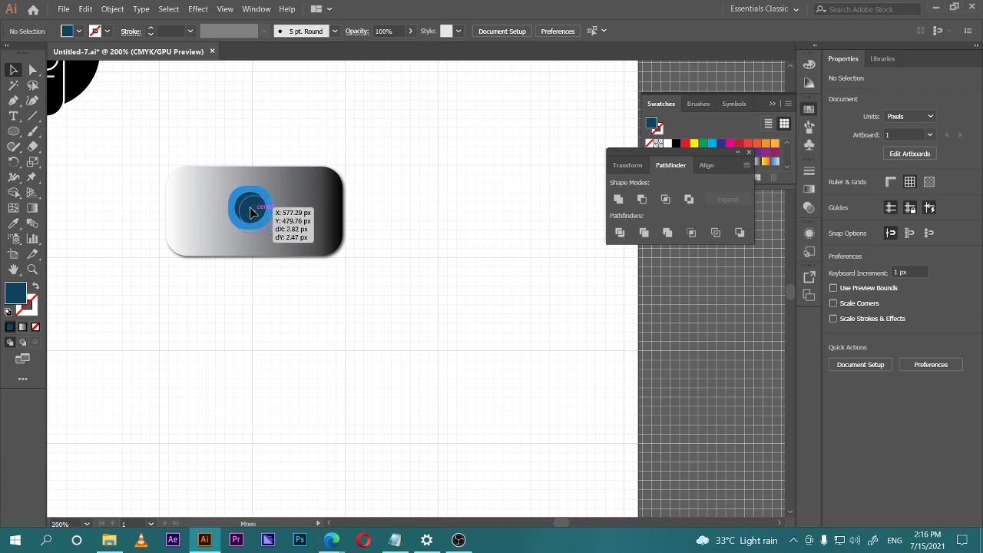
Start a Drop Shadow effect on the grouped square and circle with the preview on and a blur of 1 px.
scroll(253, 295, "up", 2)
scroll(252, 295, "left", 2)
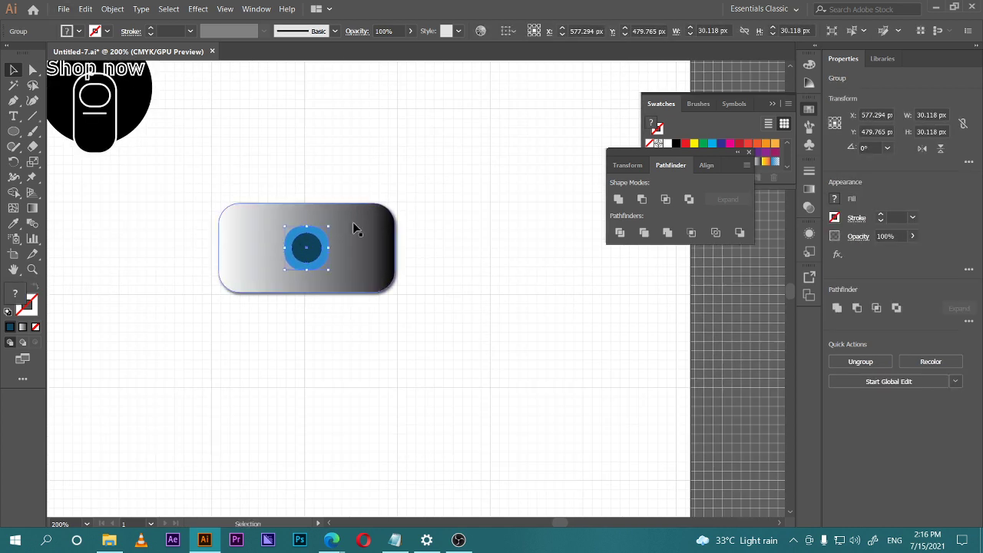
left_click(198, 8)
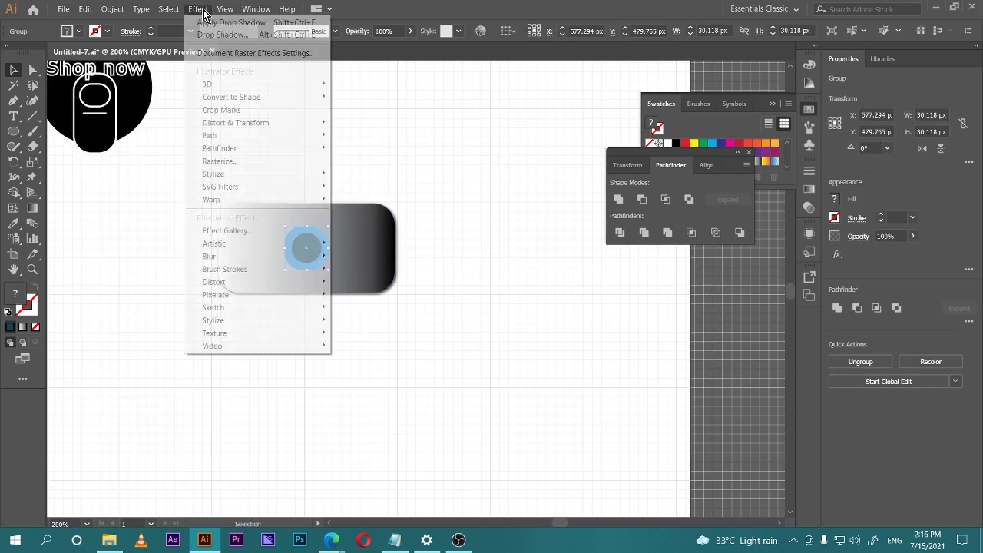
mouse_move(246, 175)
left_click(401, 175)
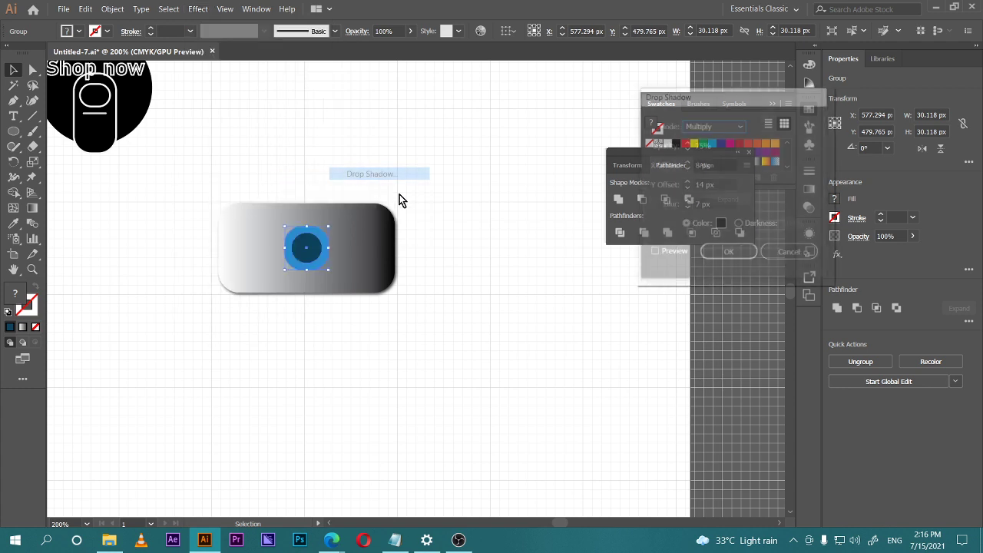
left_click(668, 253)
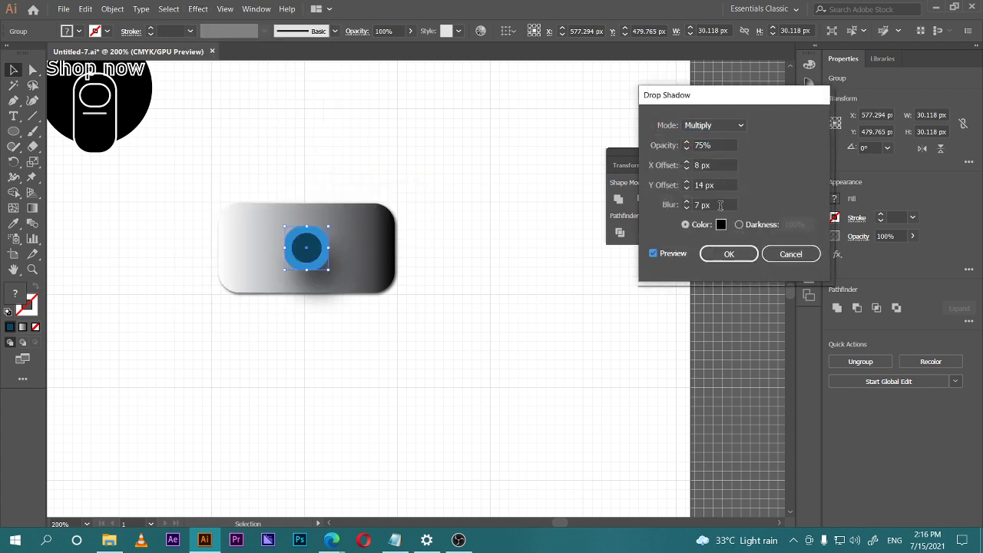
left_click(702, 204)
type("1")
Set the shadow's X and Y offsets to 0 px.
left_click(714, 185)
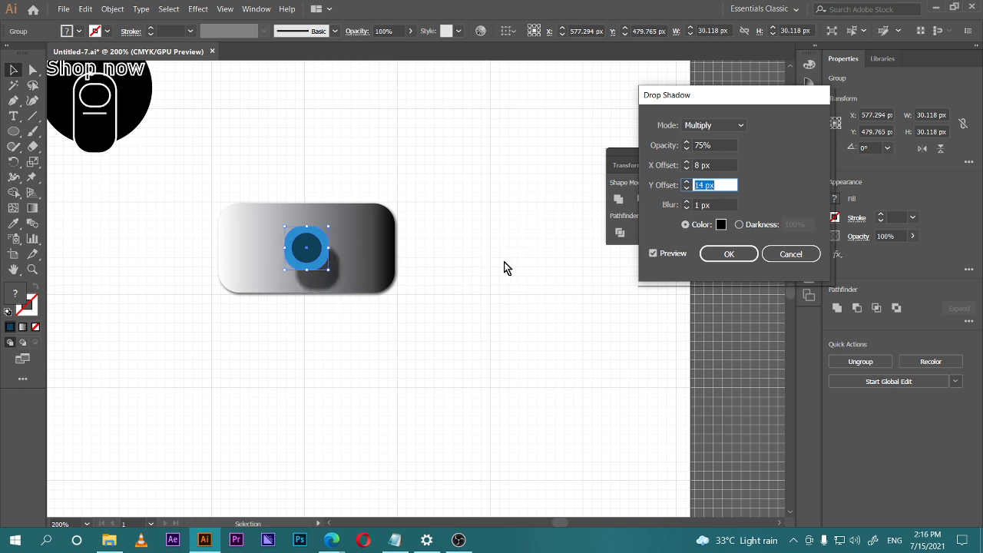
type("0")
left_click(713, 164)
type("0")
left_click(716, 144)
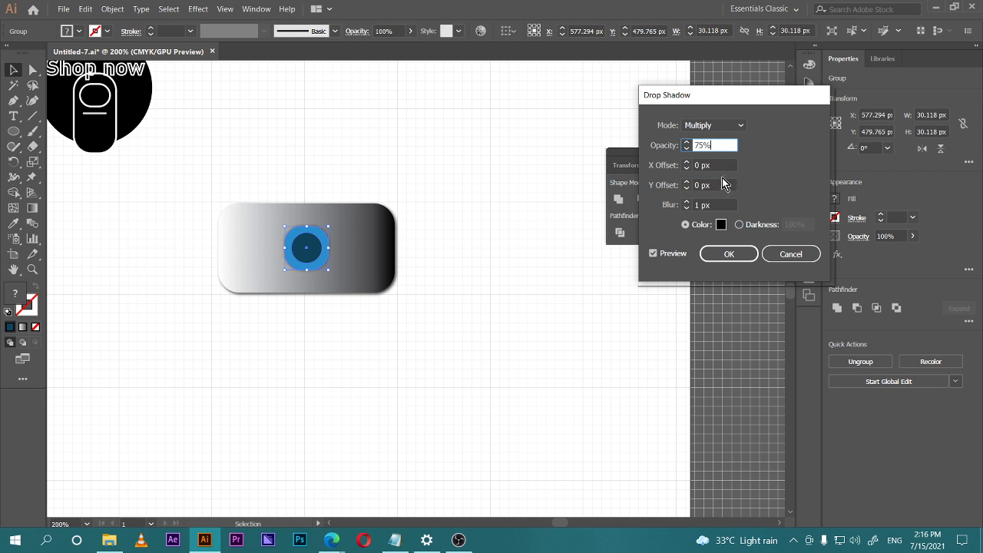
Set the shadow's X and Y offsets to 1 px, apply the effect and deselect the group.
left_click(717, 165)
type("1")
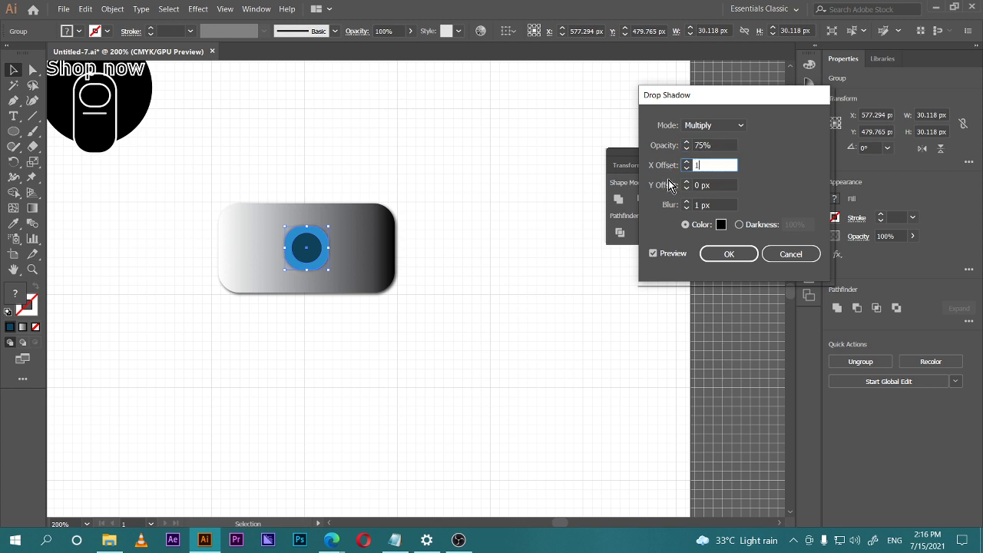
left_click(710, 184)
type("1")
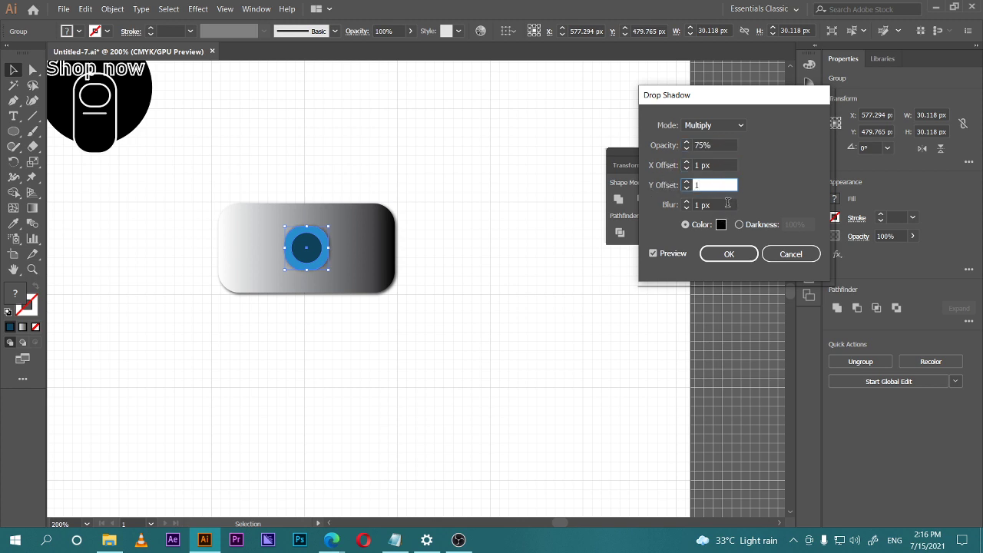
left_click(728, 203)
key("Return")
left_click(487, 373)
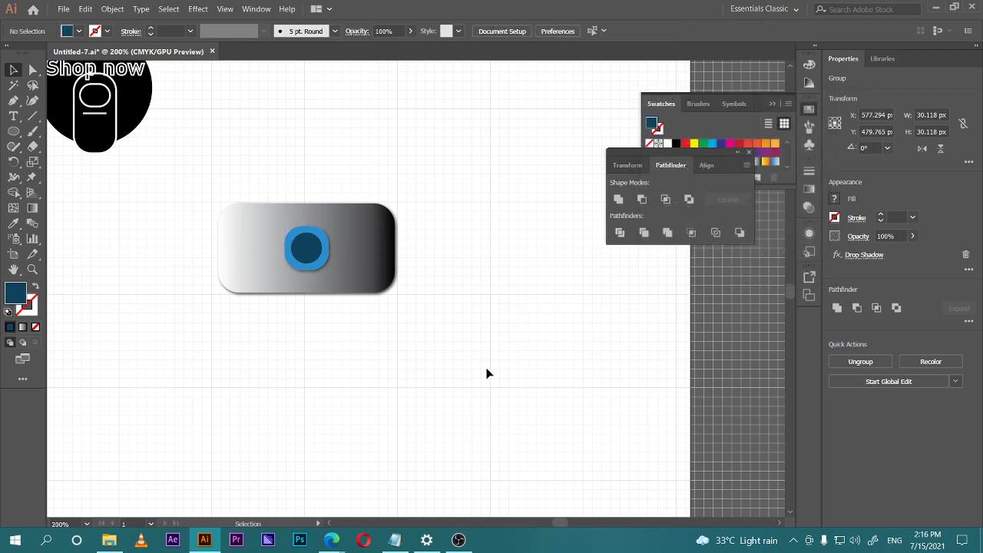
Shift the grouped blue icon sideways on the gradient rectangle, bring it back towards the centre and deselect it.
scroll(367, 322, "left", 2)
left_click_drag(348, 253, 322, 250)
left_click(415, 393)
scroll(417, 408, "left", 4)
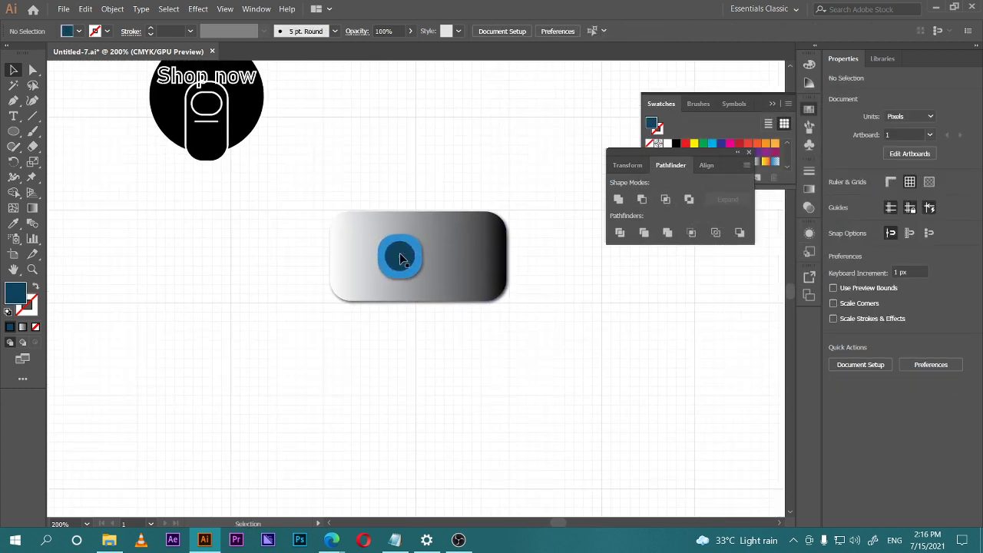
left_click_drag(402, 264, 415, 264)
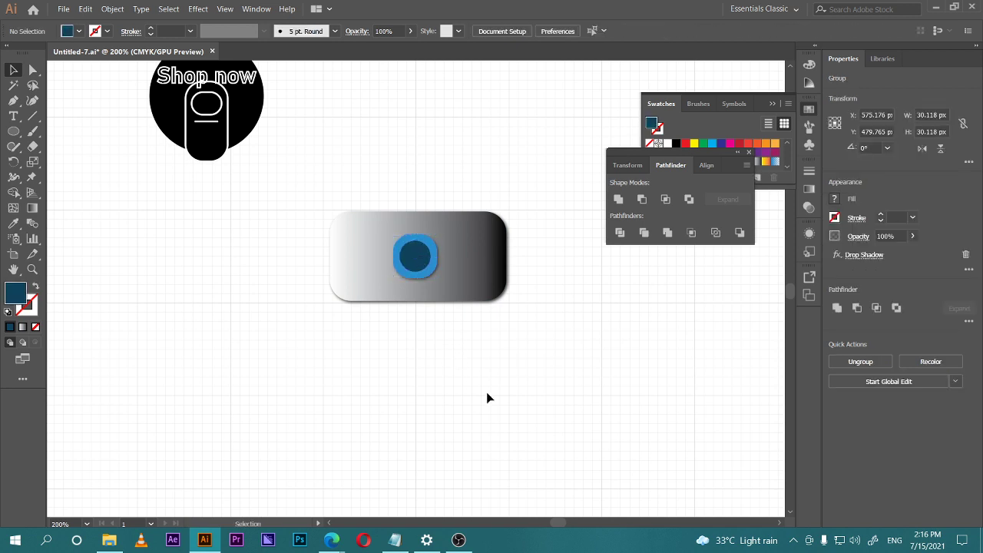
left_click(487, 397)
scroll(473, 375, "down", 1)
left_click_drag(438, 373, 431, 371)
scroll(405, 358, "up", 2)
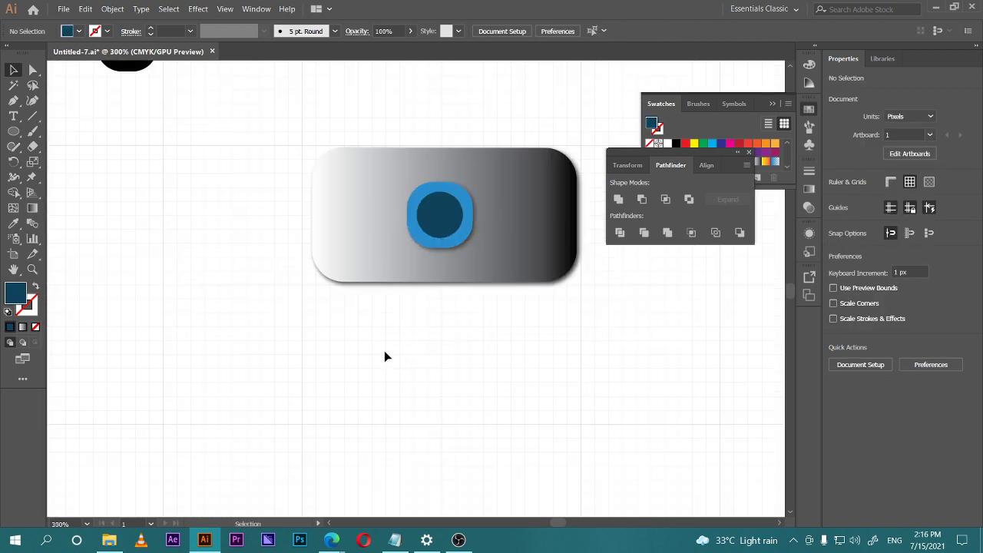
Move the blue icon onto the empty canvas beside the rectangle and draw a gradient-filled circle about 10 px wide near it.
left_click_drag(544, 184, 307, 284)
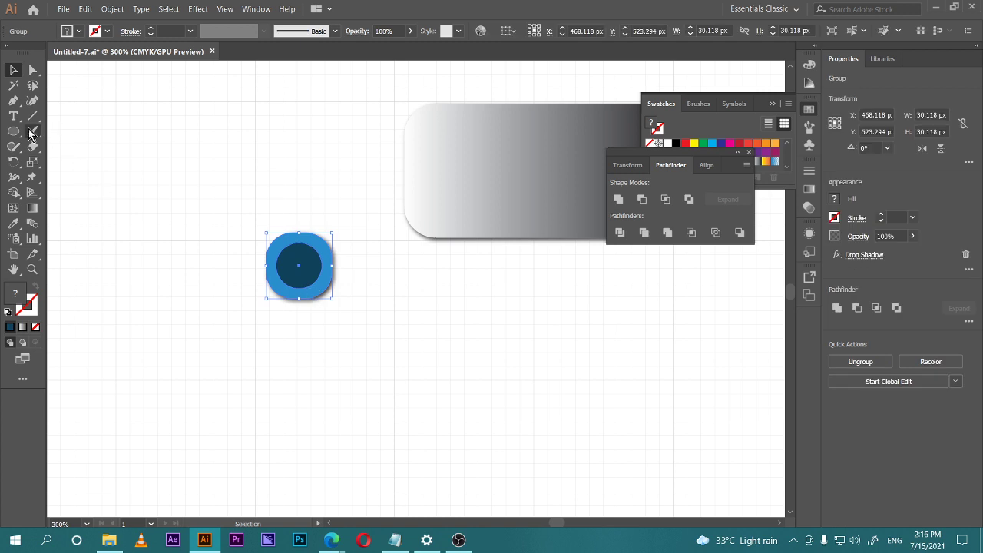
key("l")
key("super+space")
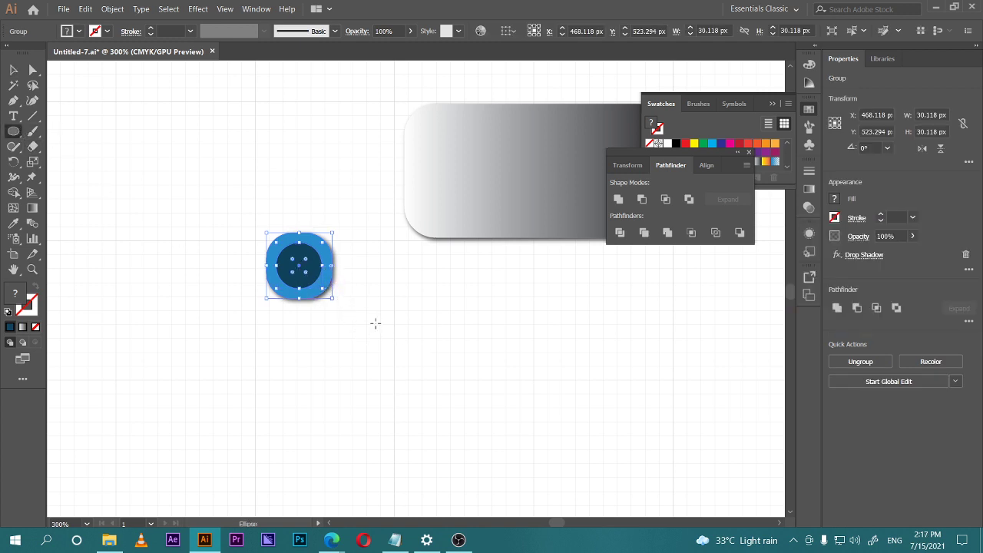
left_click_drag(388, 336, 399, 347)
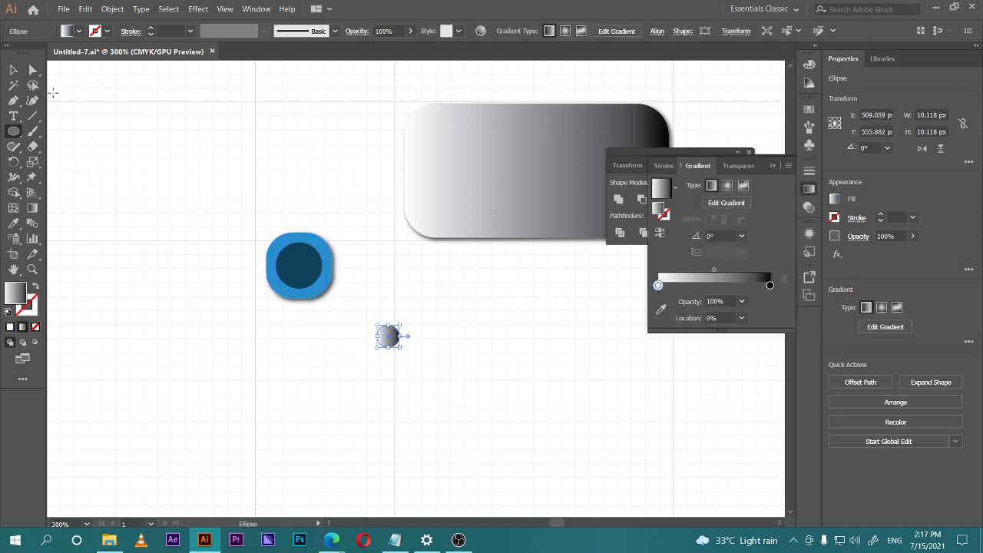
Give the small circle a radial white-to-black gradient fill and place it at the centre of the blue icon.
key("v")
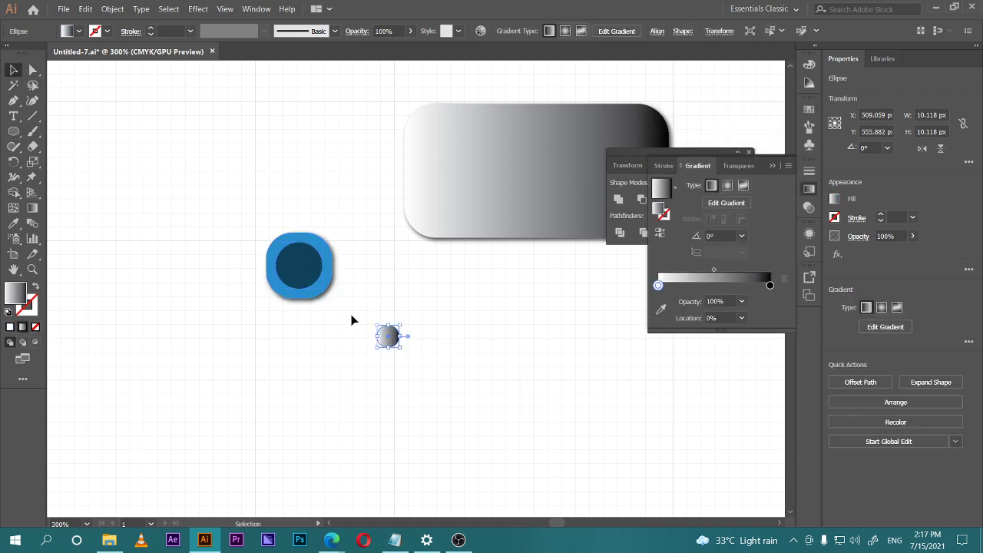
left_click(728, 185)
left_click(483, 287)
left_click_drag(398, 349, 308, 278)
left_click(35, 326)
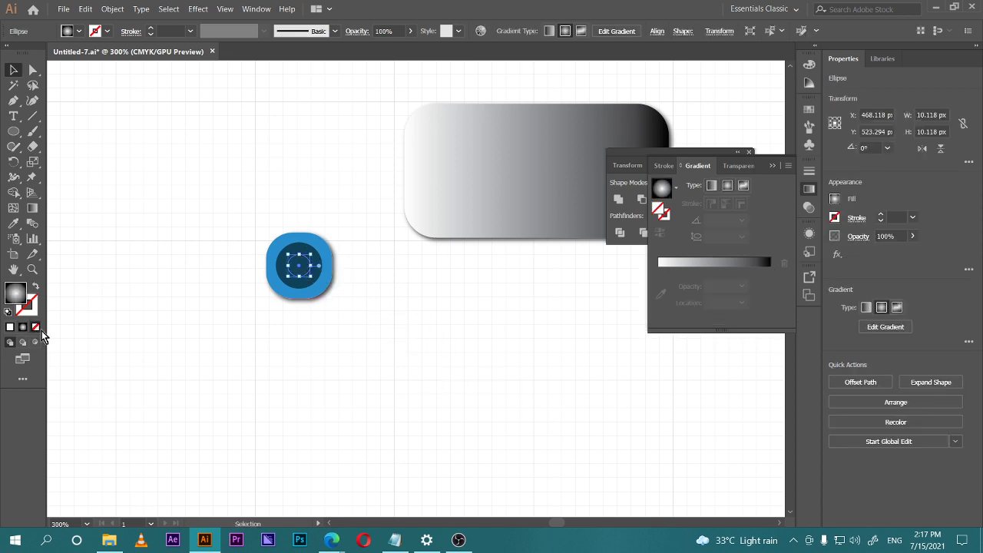
left_click(22, 326)
left_click(179, 342)
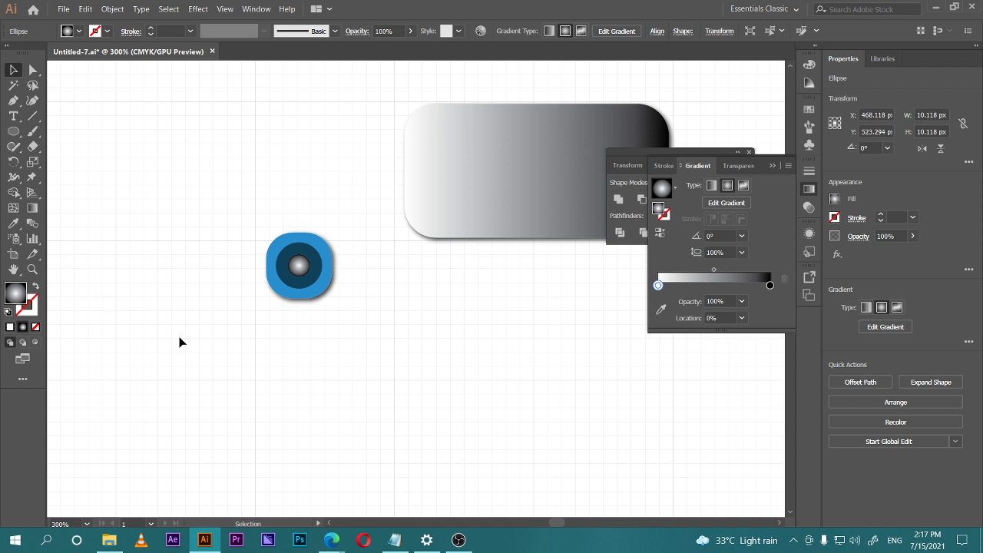
Enlarge the radial gradient circle slightly within the dark blue circle and group it with the icon.
left_click(299, 265)
left_click_drag(311, 276, 317, 284)
left_click(430, 398)
left_click_drag(368, 331, 323, 338)
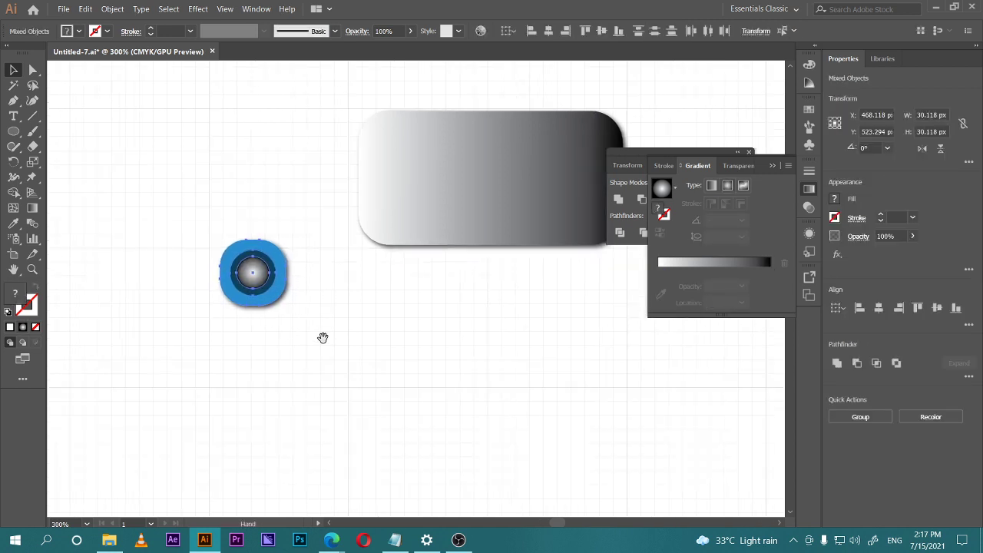
key("ctrl+g")
left_click(310, 351)
Move the grouped icon back onto the centre of the gradient rectangle and deselect it.
left_click(268, 297)
left_click_drag(269, 298, 498, 196)
left_click(509, 342)
key("ctrl+1")
scroll(519, 347, "right", 2)
scroll(519, 347, "down", 1)
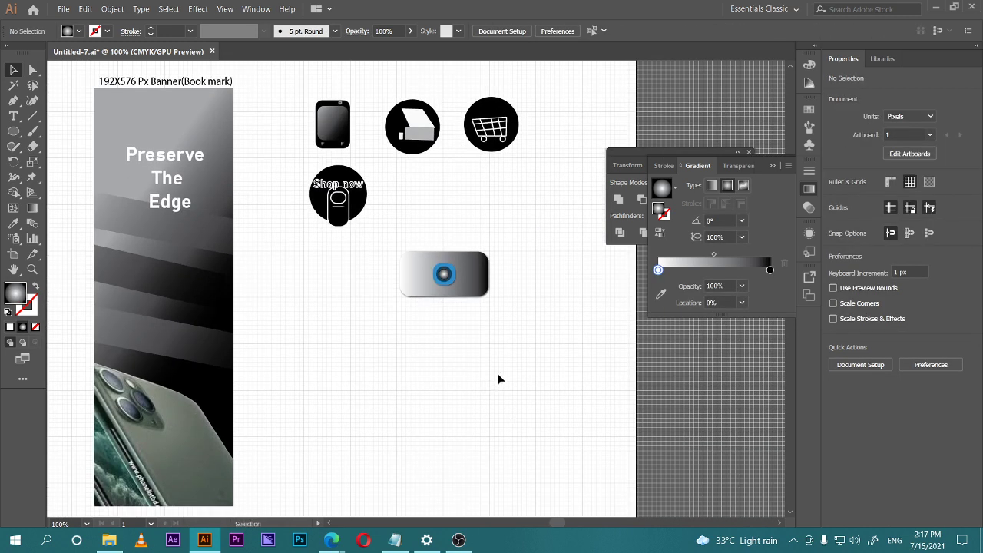
Group the gradient rectangle with its icon and place a duplicate directly to its right.
left_click(413, 276)
scroll(481, 338, "right", 1)
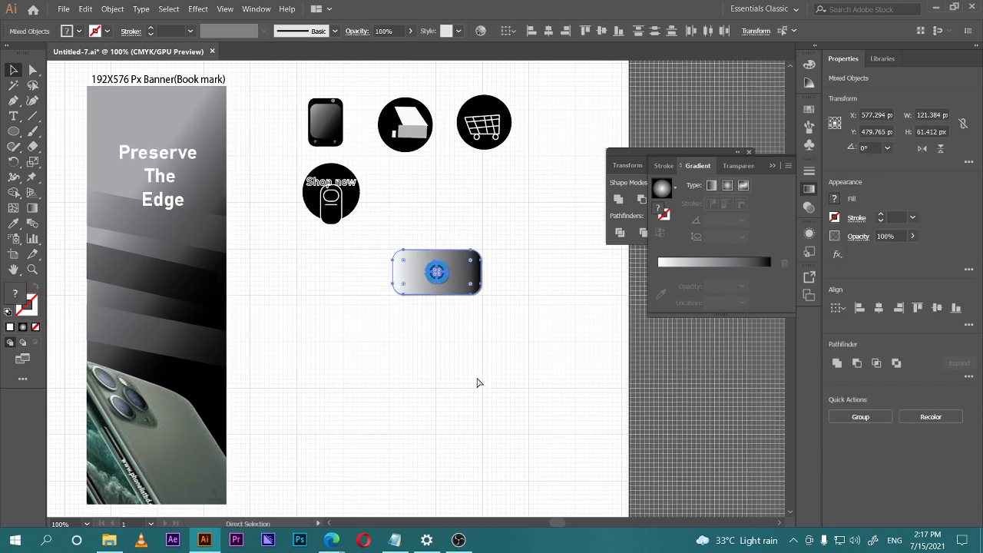
left_click_drag(450, 288, 550, 288)
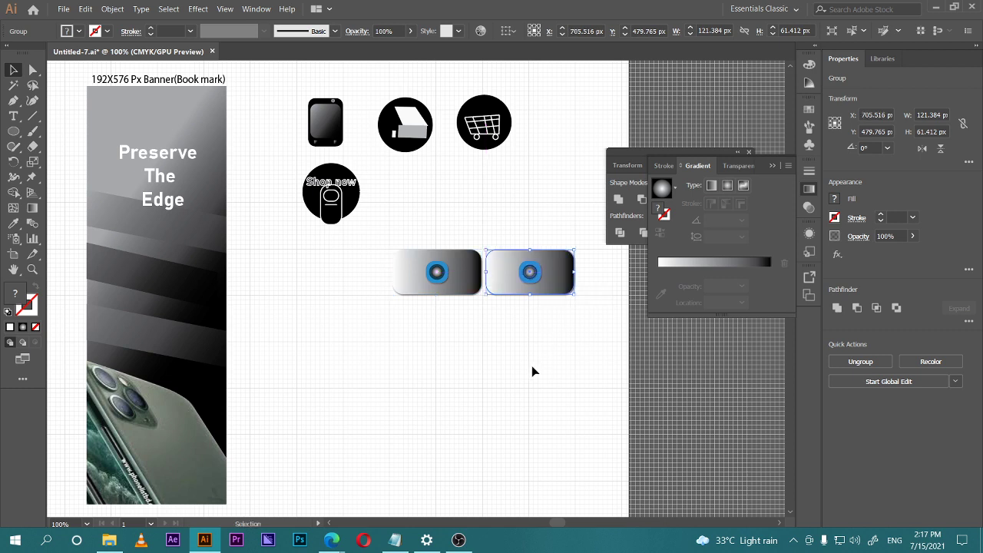
left_click(533, 369)
Inside the duplicate group, reverse the rectangle's linear gradient so it runs from black on the left to white on the right.
scroll(515, 321, "up", 3)
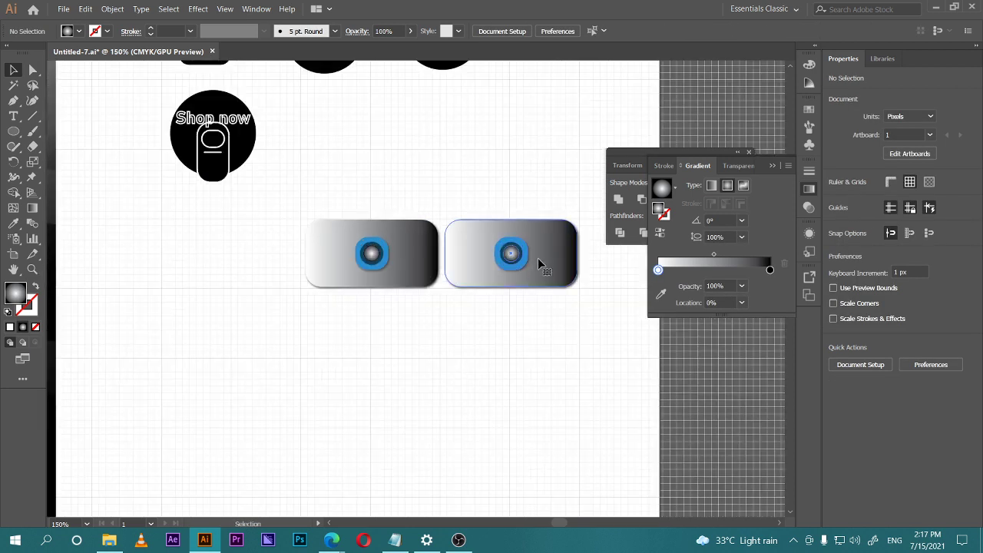
left_click(538, 258)
double_click(540, 265)
left_click(540, 263)
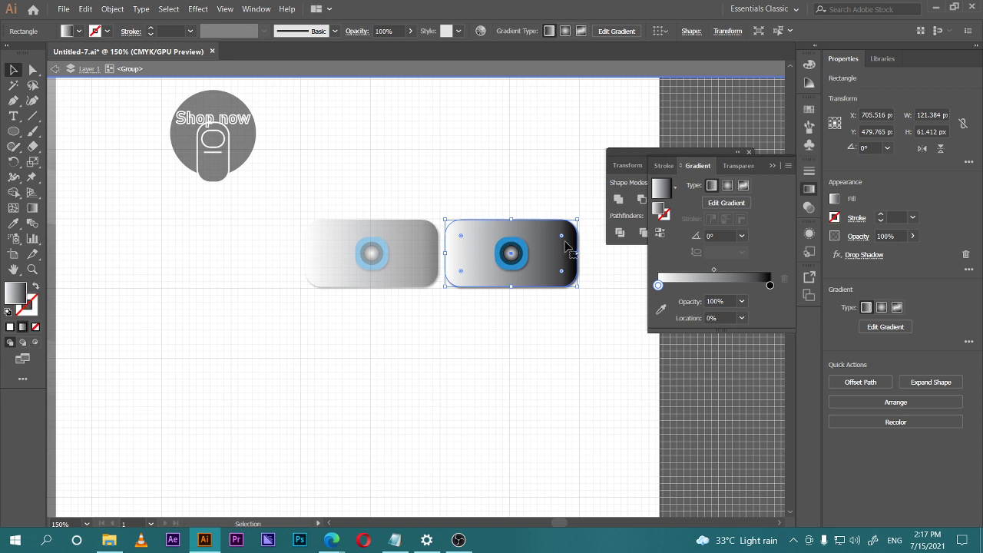
key("g")
mouse_move(576, 254)
left_mouse_down()
mouse_move(445, 254)
mouse_move(607, 257)
left_mouse_up()
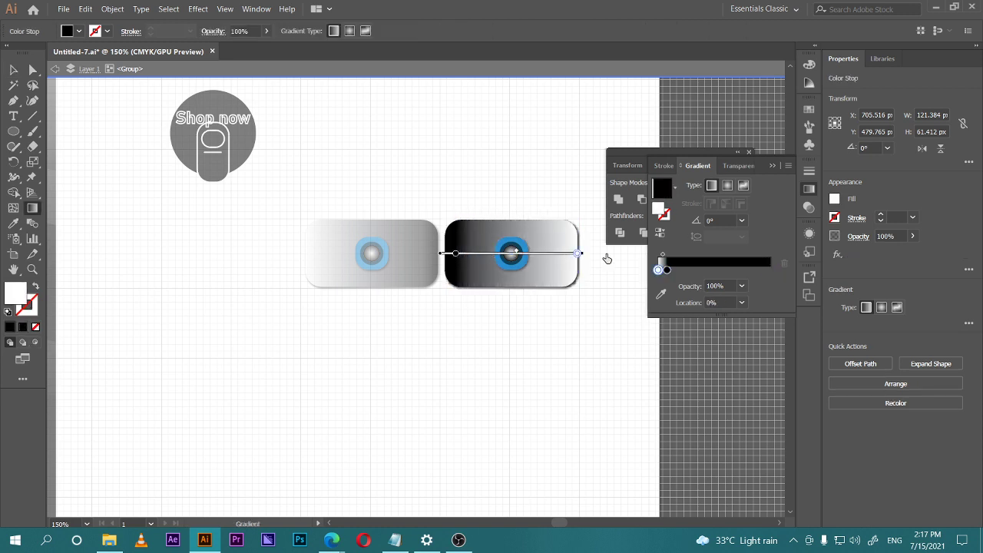
left_click_drag(450, 254, 445, 254)
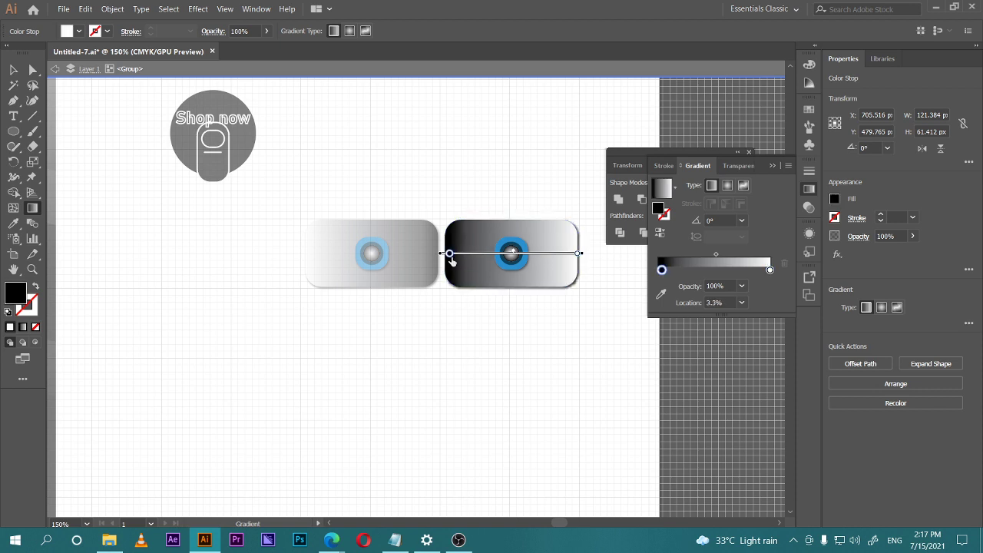
left_click(13, 69)
left_click(77, 149)
Isolate the duplicate group again and change its rectangle's gradient type to radial.
scroll(262, 311, "down", 2)
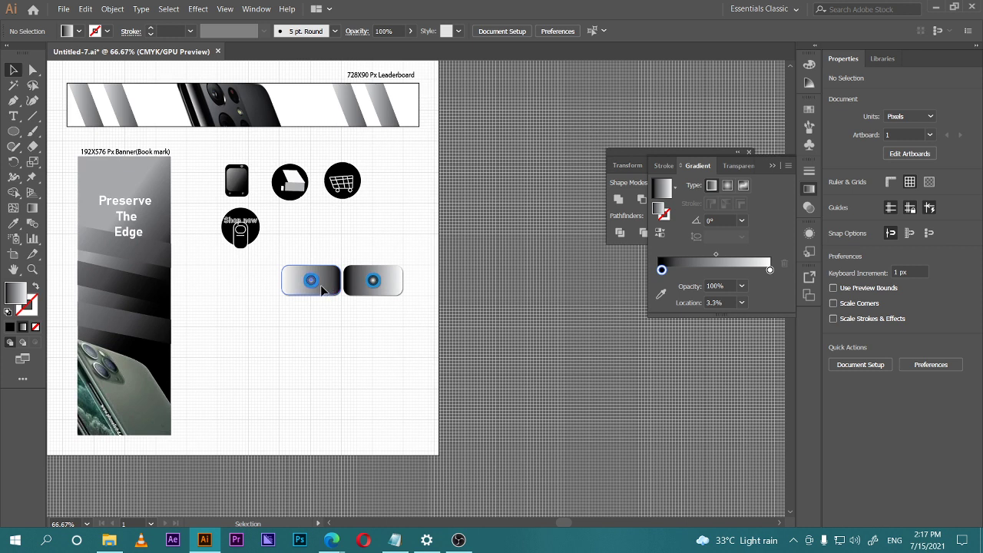
left_click(311, 280)
left_click(335, 341)
scroll(319, 329, "up", 1)
left_click(442, 269)
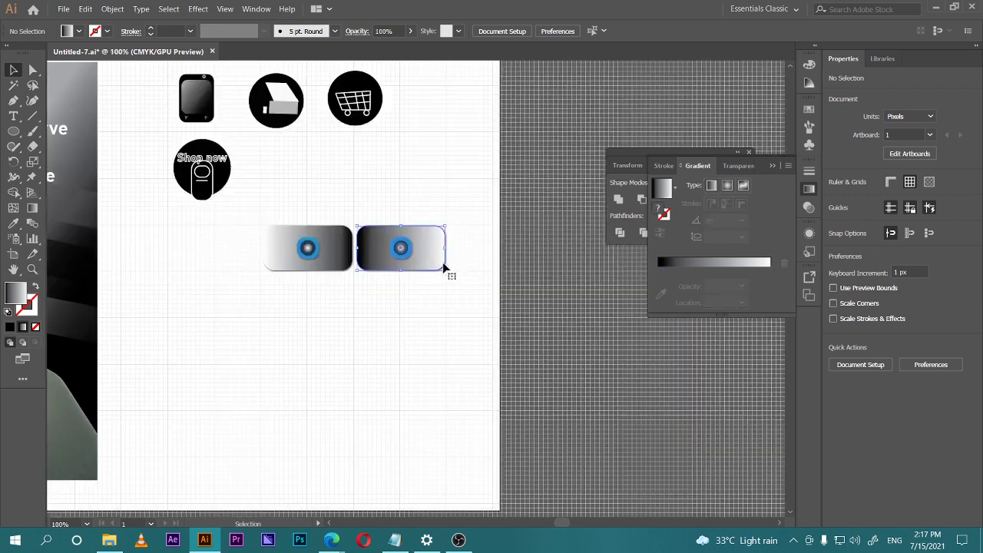
double_click(429, 246)
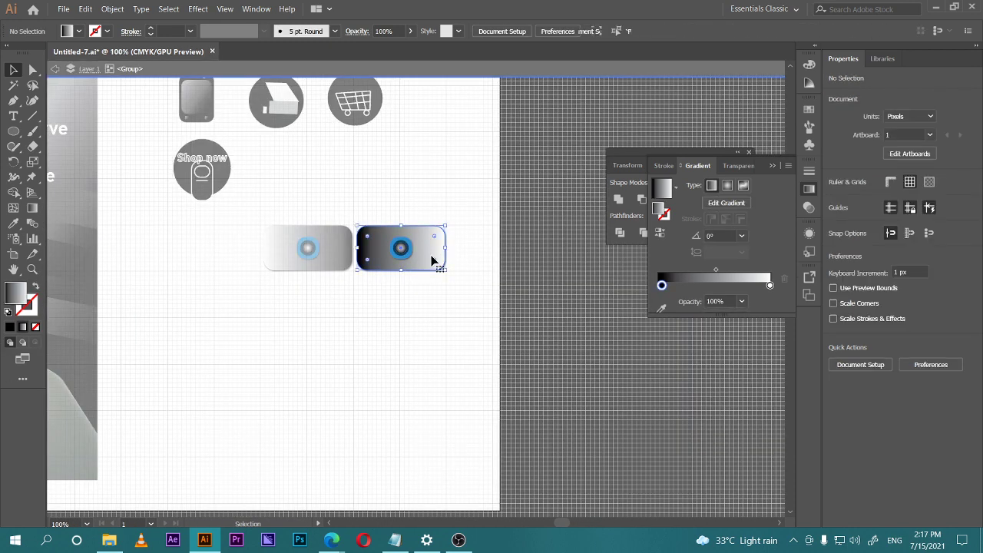
left_click(727, 186)
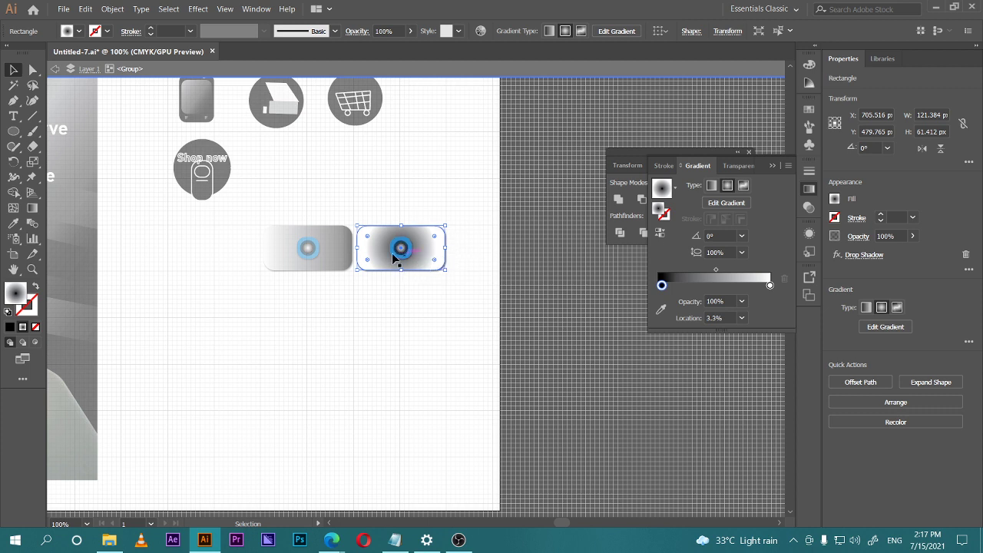
Stretch the duplicate rectangle's radial gradient to a 139.7% aspect ratio and extend it past the rectangle's left and right edges.
key("g")
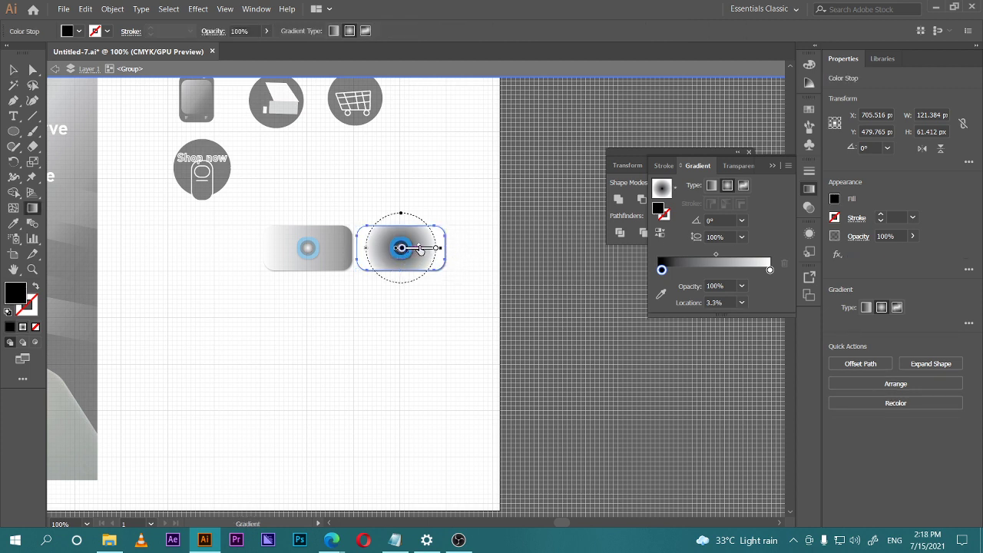
left_click_drag(419, 246, 426, 245)
left_click_drag(402, 213, 402, 200)
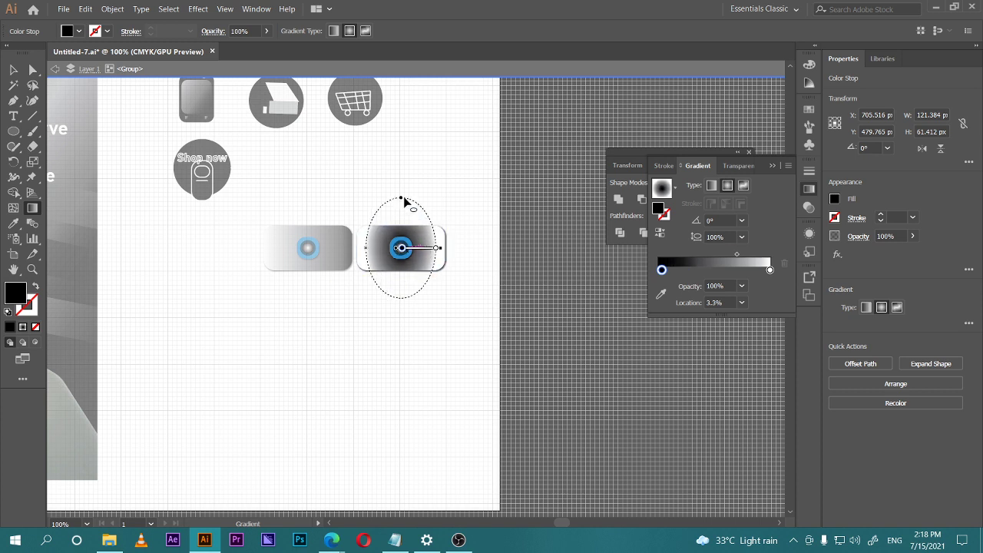
left_click(436, 249)
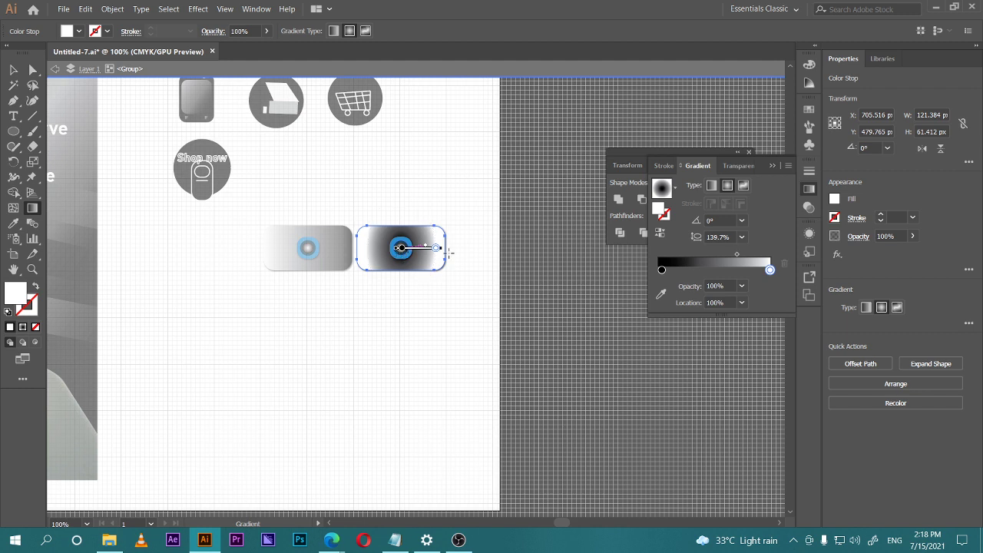
mouse_move(351, 253)
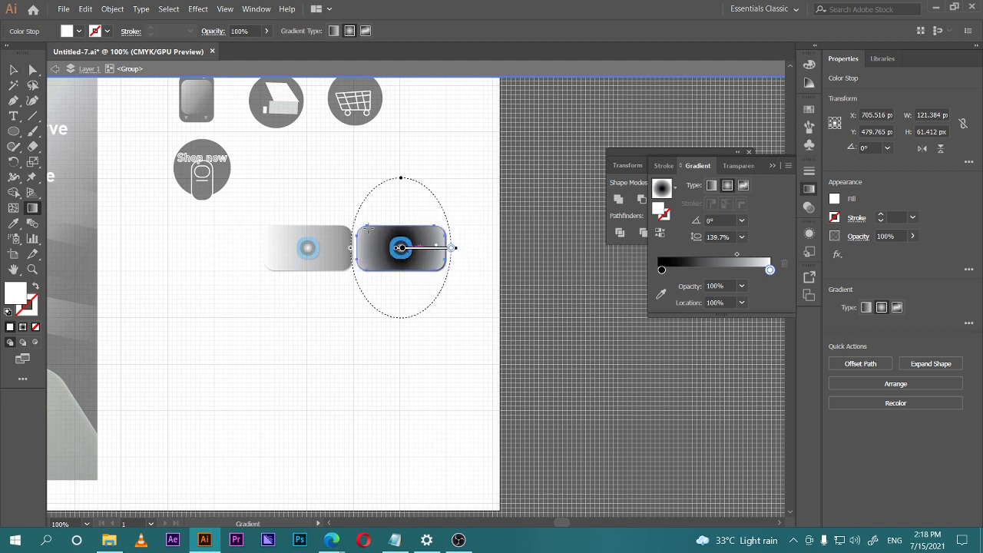
Place the radial gradient's black stop at location 0% and leave the duplicate group's isolation mode.
left_click_drag(402, 249, 422, 250)
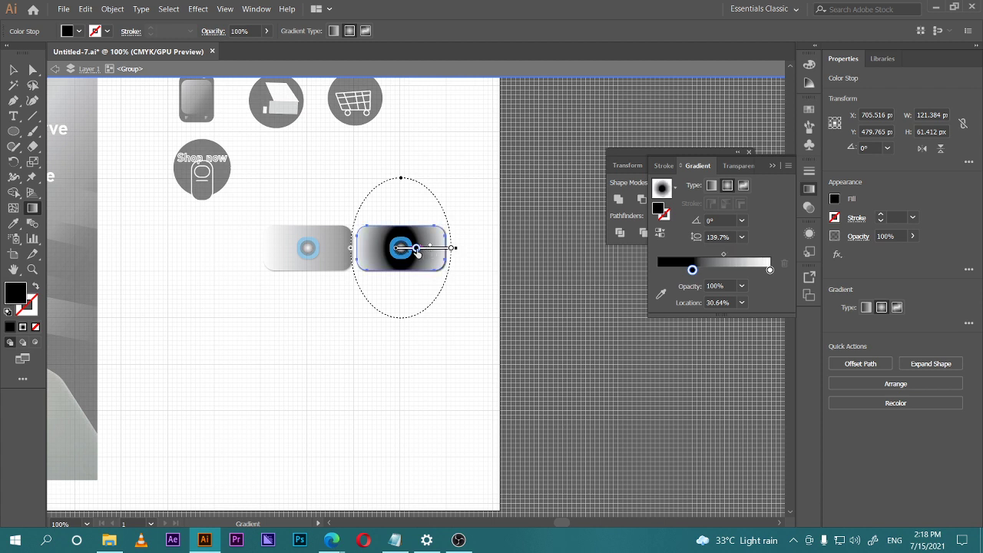
key("ctrl+z")
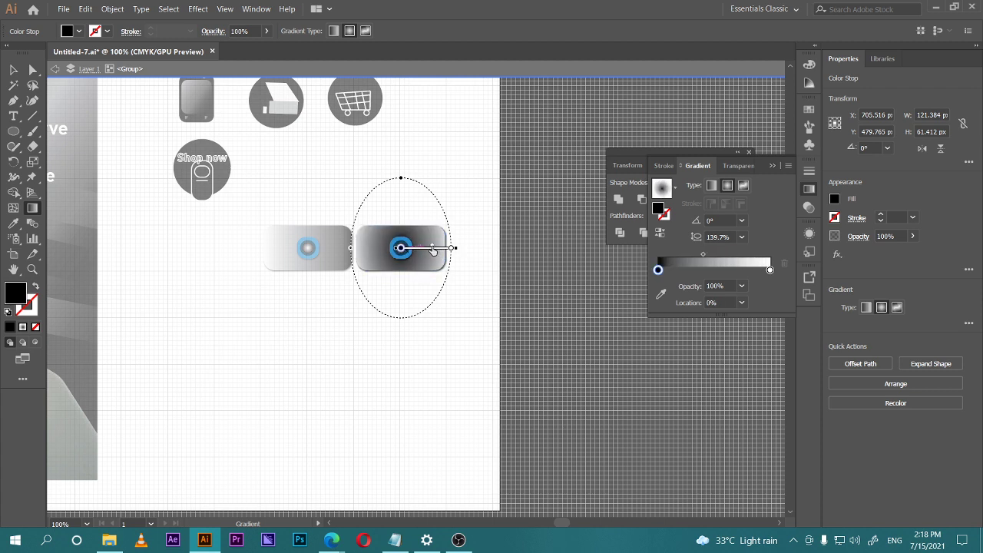
key("v")
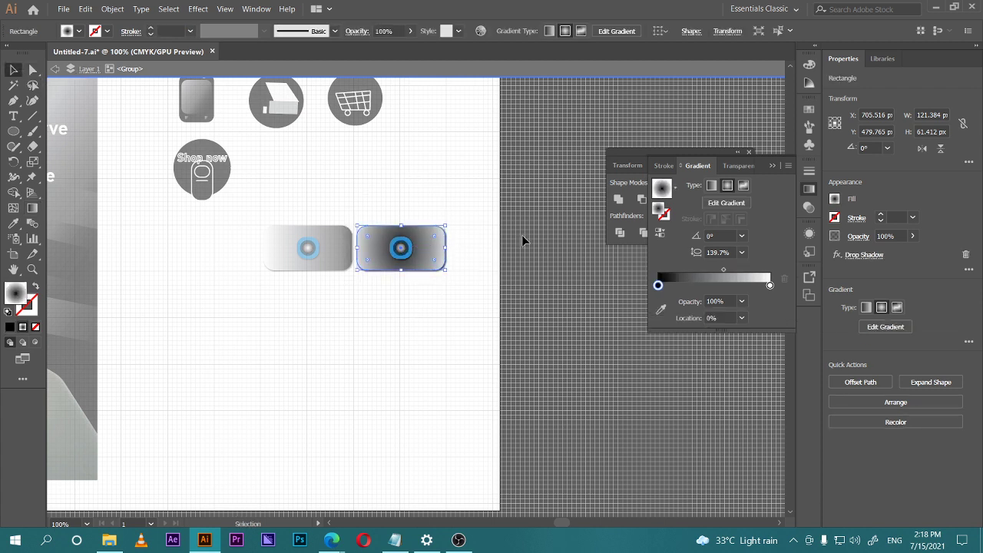
left_click(563, 238)
scroll(483, 308, "down", 1)
scroll(460, 307, "left", 1)
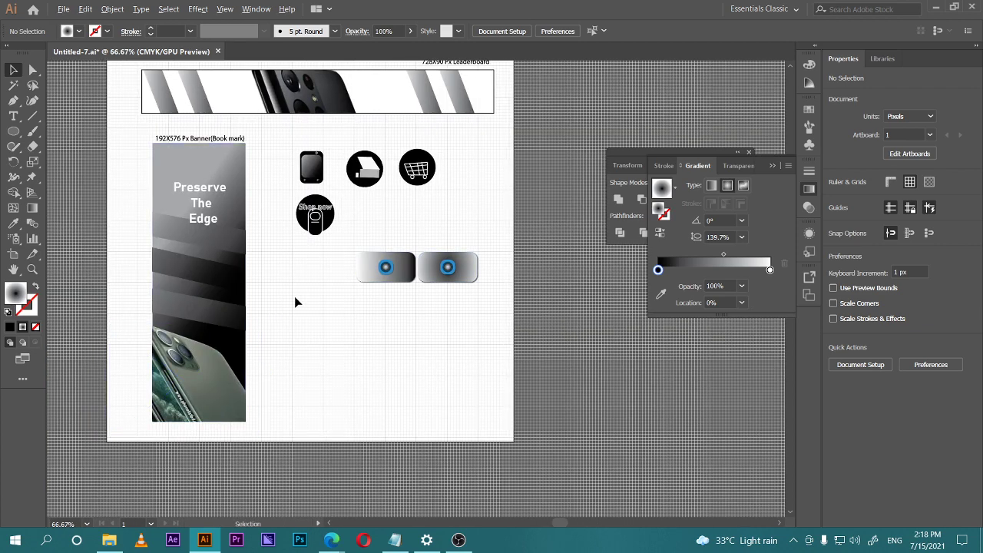
Examine the two gradient buttons up close and against the whole artboard.
scroll(299, 300, "up", 2)
scroll(379, 350, "right", 2)
scroll(370, 386, "right", 1)
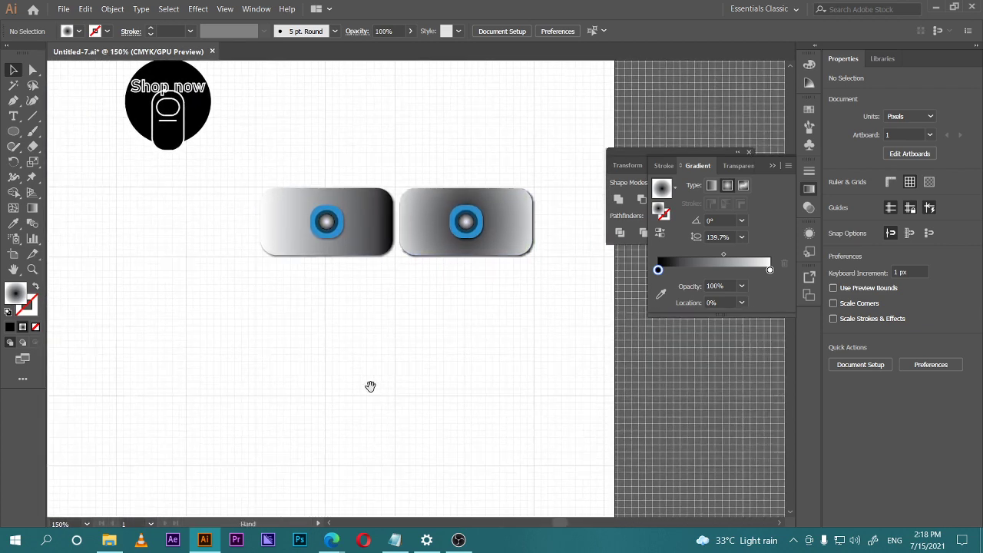
scroll(399, 361, "down", 1)
scroll(398, 356, "down", 1)
scroll(398, 356, "right", 1)
scroll(361, 342, "down", 2)
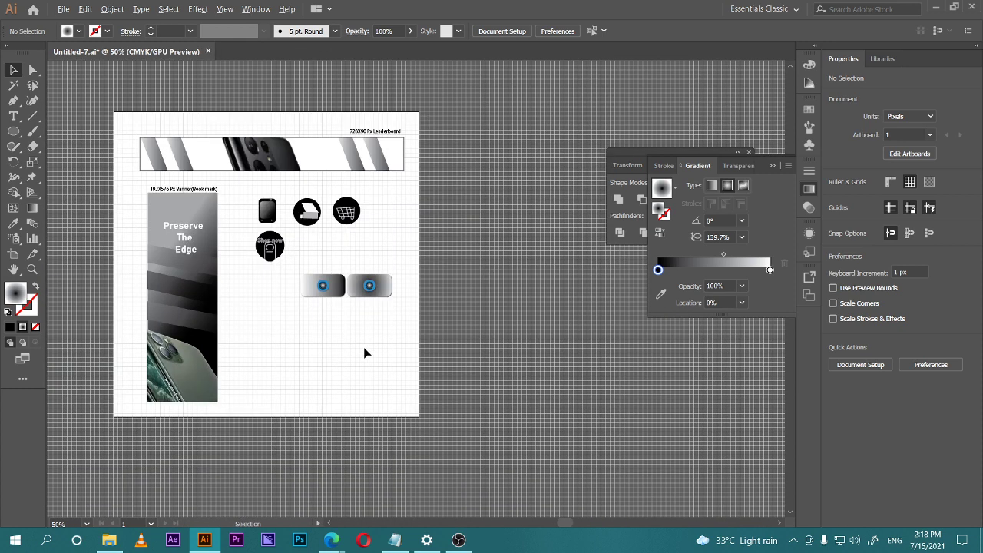
left_click_drag(364, 351, 449, 408)
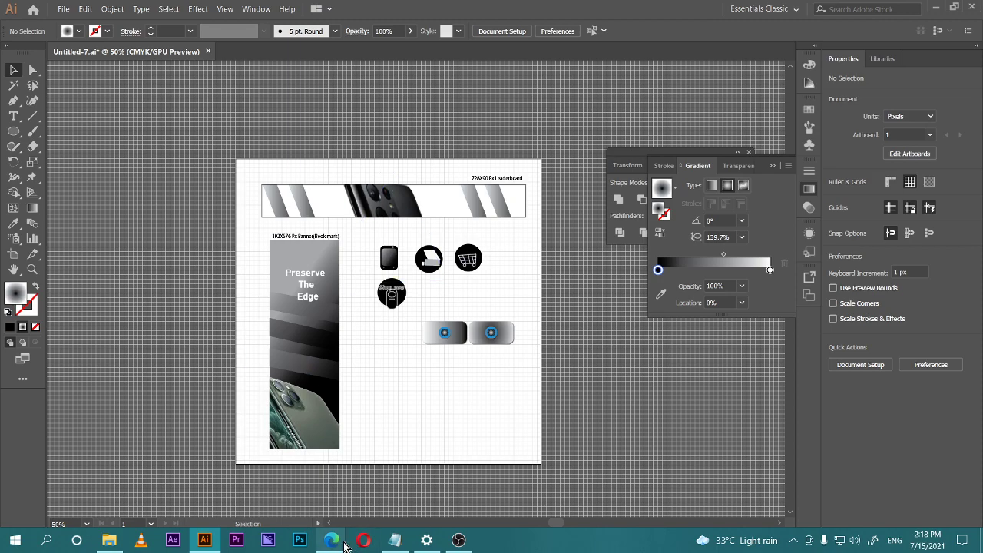
Switch to the Google Meet call in the browser to read the in-call messages, and return to the Illustrator document.
mouse_move(329, 538)
left_click(278, 480)
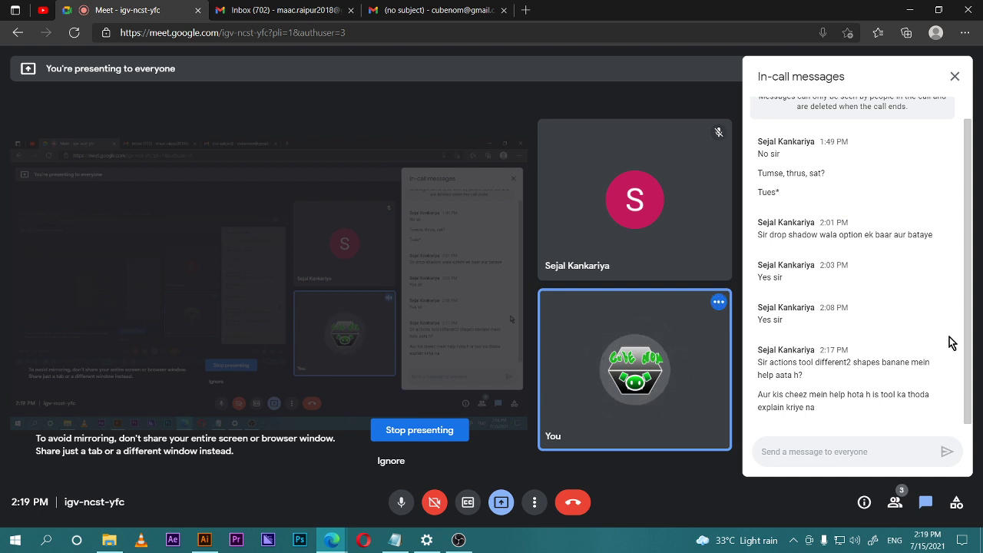
left_click(204, 539)
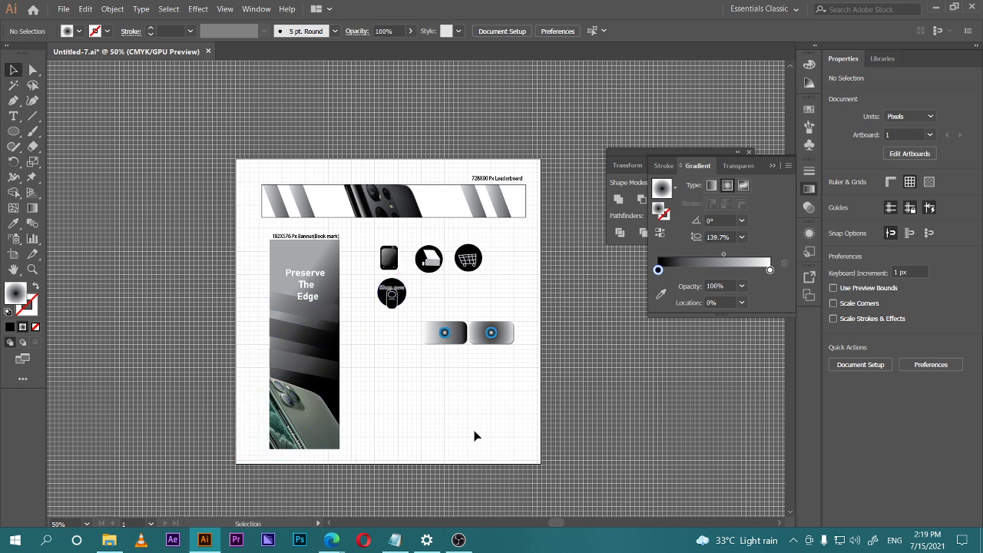
scroll(476, 372, "up", 3)
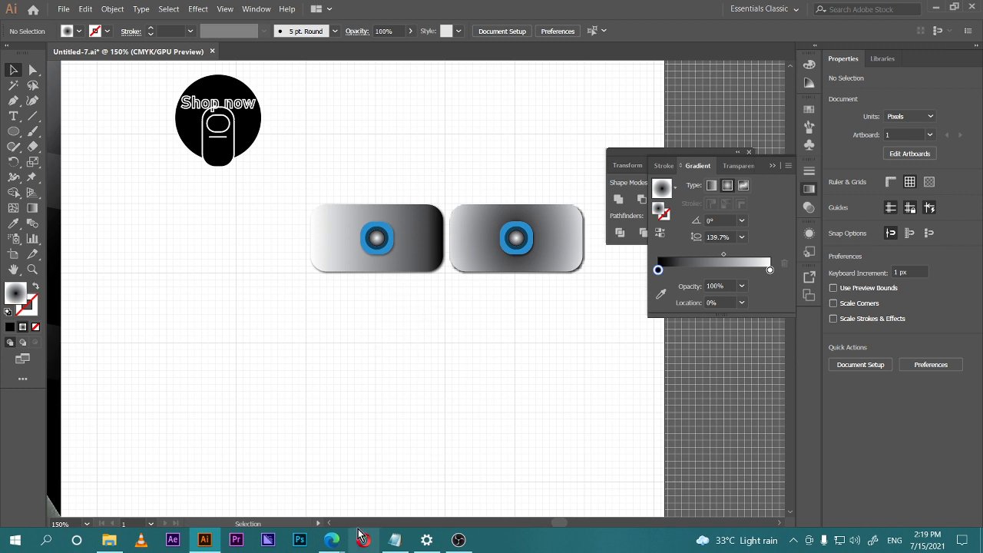
Check the in-call messages of the Google Meet call in the browser, returning to the Illustrator document.
mouse_move(331, 540)
left_click(384, 519)
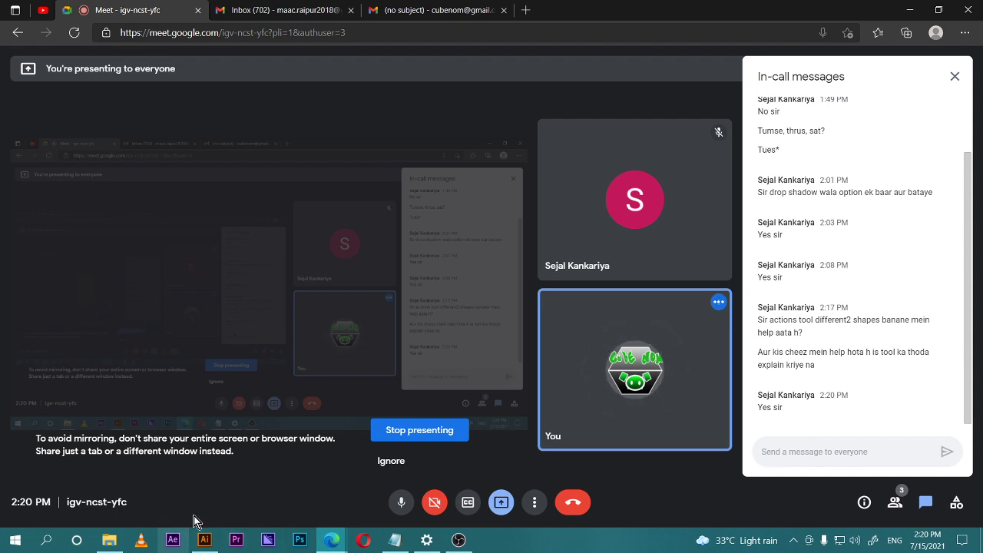
left_click(204, 540)
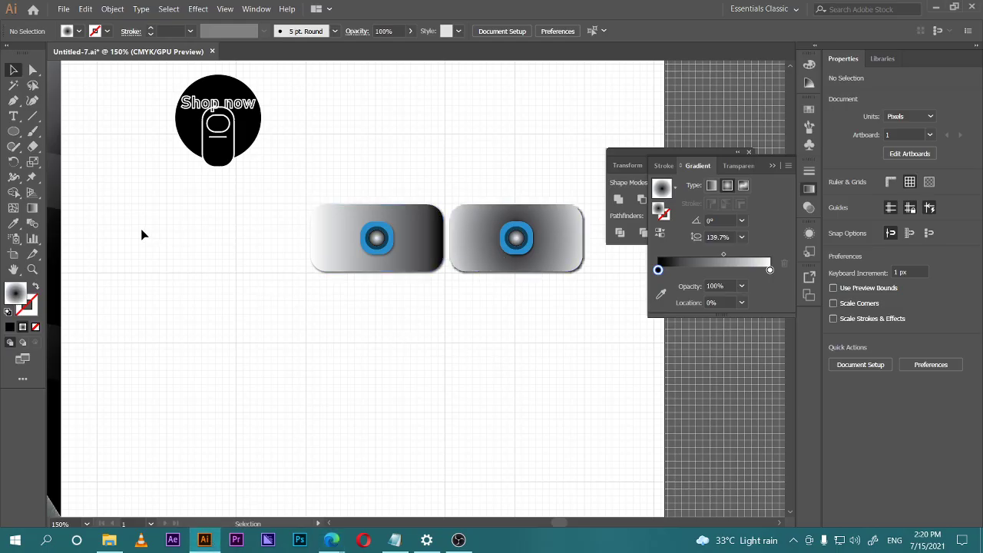
key("ctrl+minus")
key("ctrl+minus")
key("ctrl+minus")
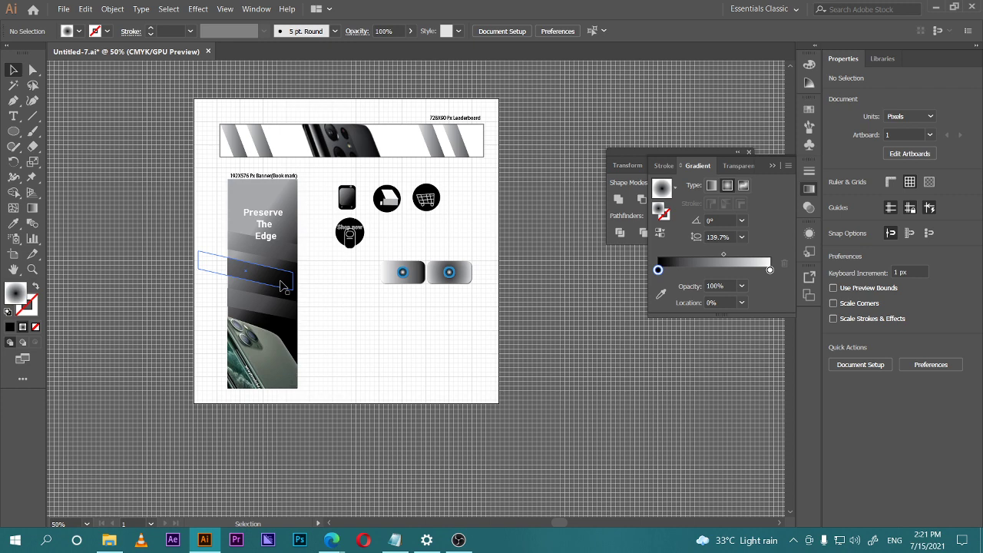
mouse_move(331, 540)
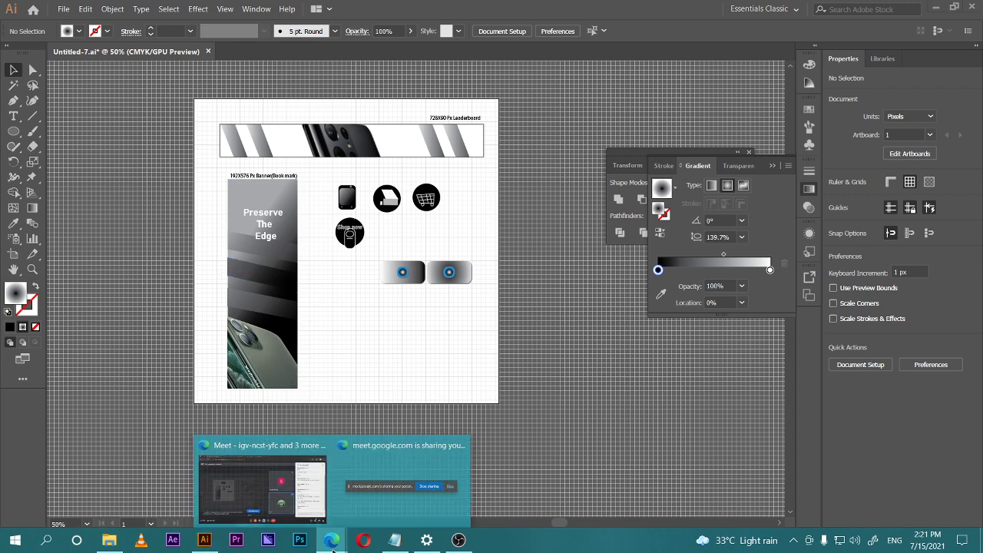
left_click(261, 480)
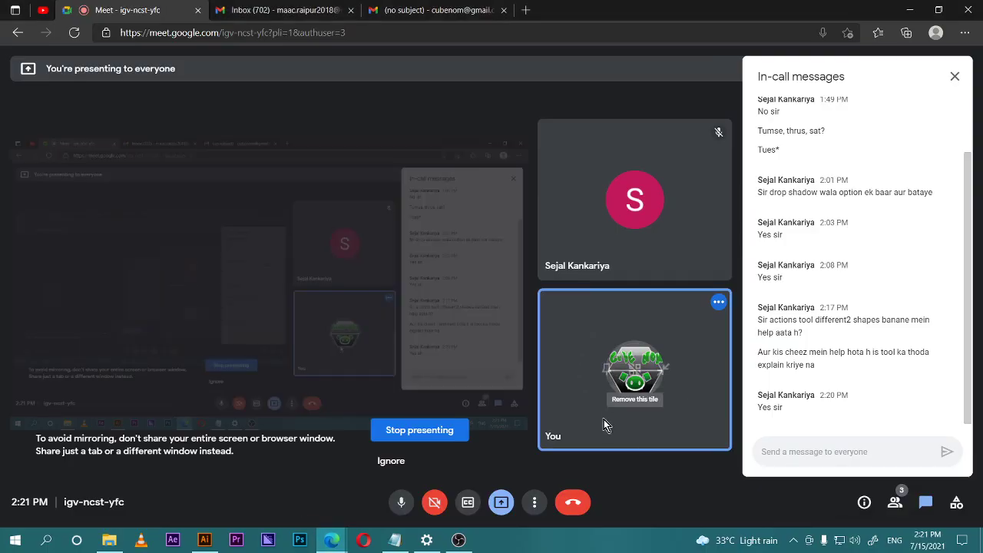
left_click(204, 540)
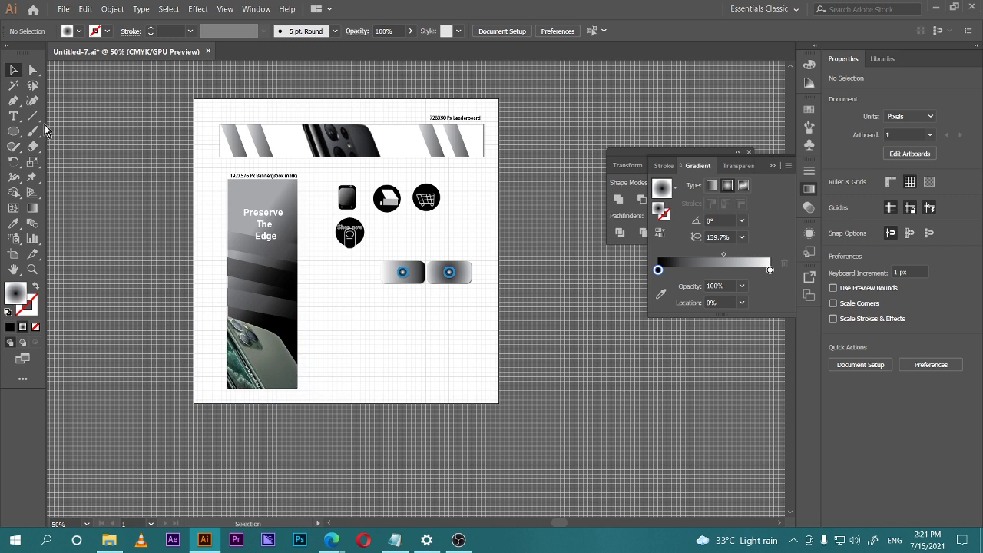
Cut a slice about 764 × 110 px around the leaderboard and one about 225 × 583 px around the bookmark banner.
left_click(33, 254)
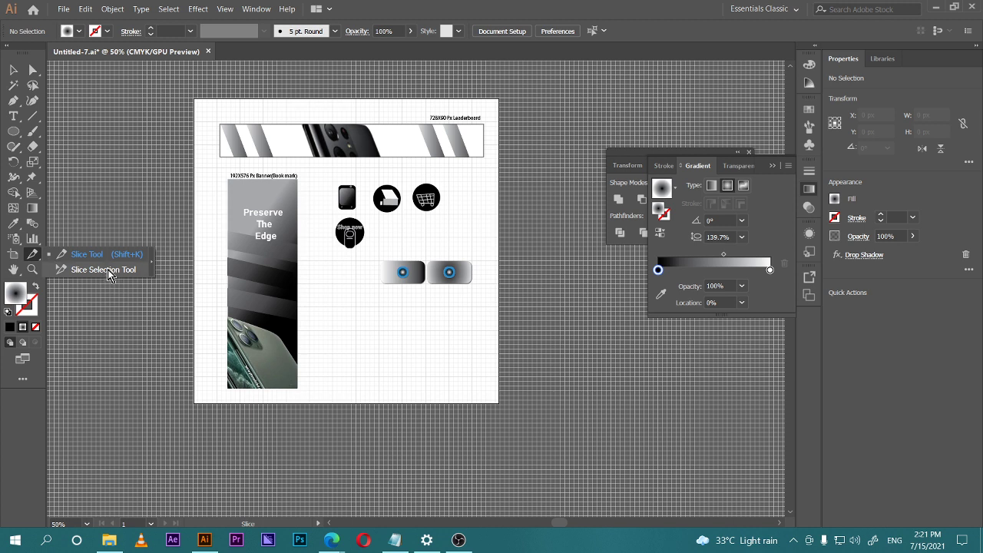
left_click(100, 257)
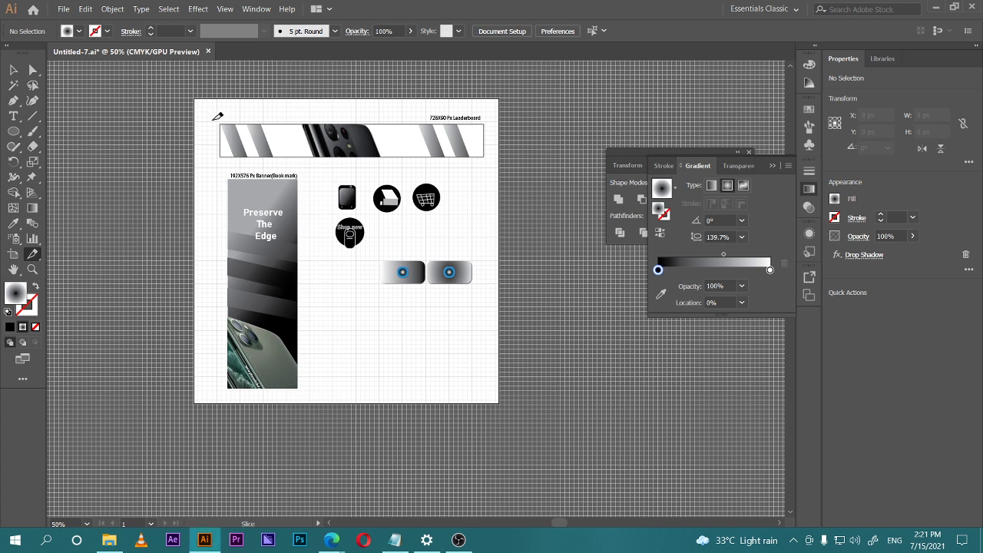
left_click_drag(214, 120, 494, 159)
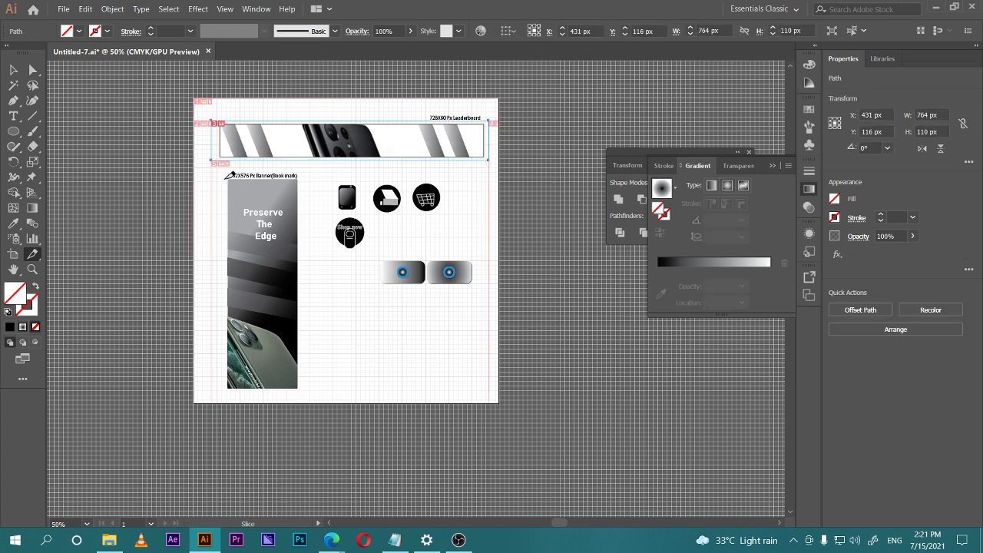
left_click_drag(224, 178, 311, 386)
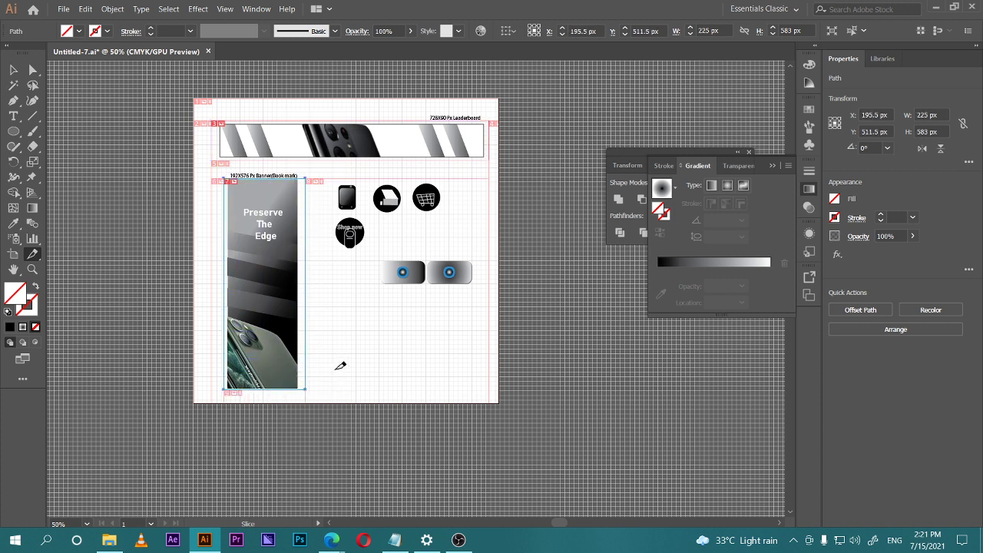
Cut separate slices around the two gradient buttons and around the cart, box, phone and Shop now icons.
left_click_drag(368, 262, 427, 291)
left_click_drag(481, 253, 426, 296)
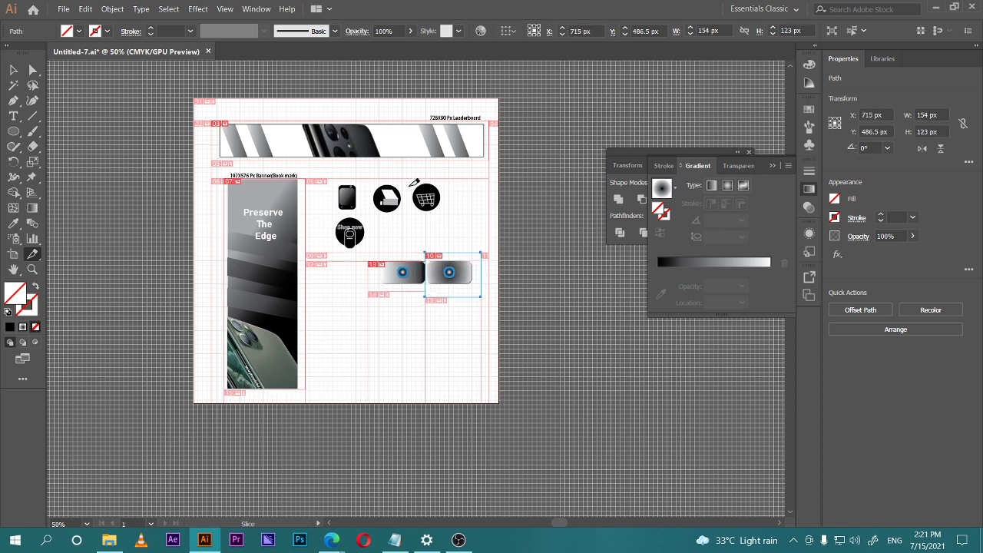
left_click_drag(401, 179, 446, 222)
left_click_drag(369, 177, 403, 225)
left_click_drag(326, 175, 370, 252)
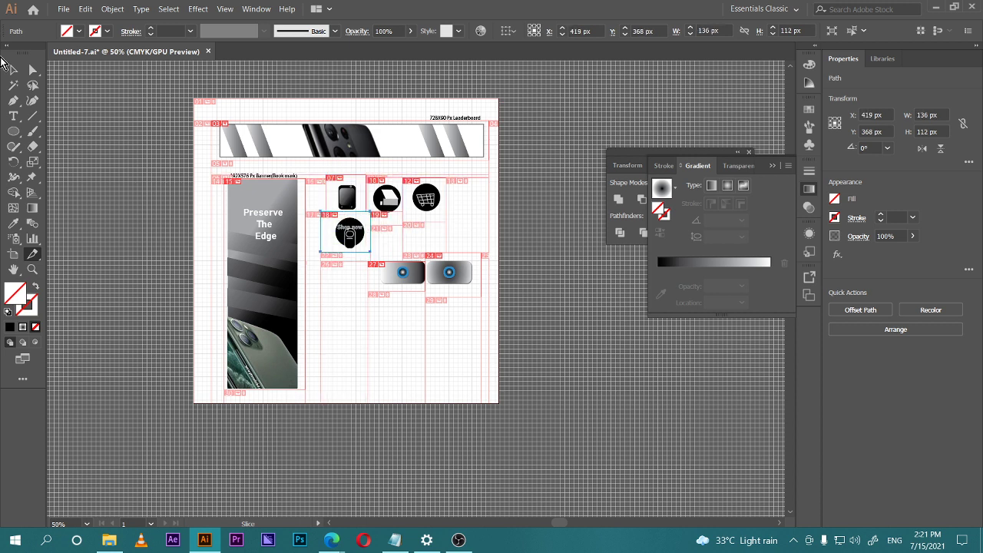
Reposition the phone icon's slice around the icon with the Slice Selection tool.
scroll(410, 202, "up", 1)
scroll(410, 202, "down", 1)
scroll(408, 202, "up", 3)
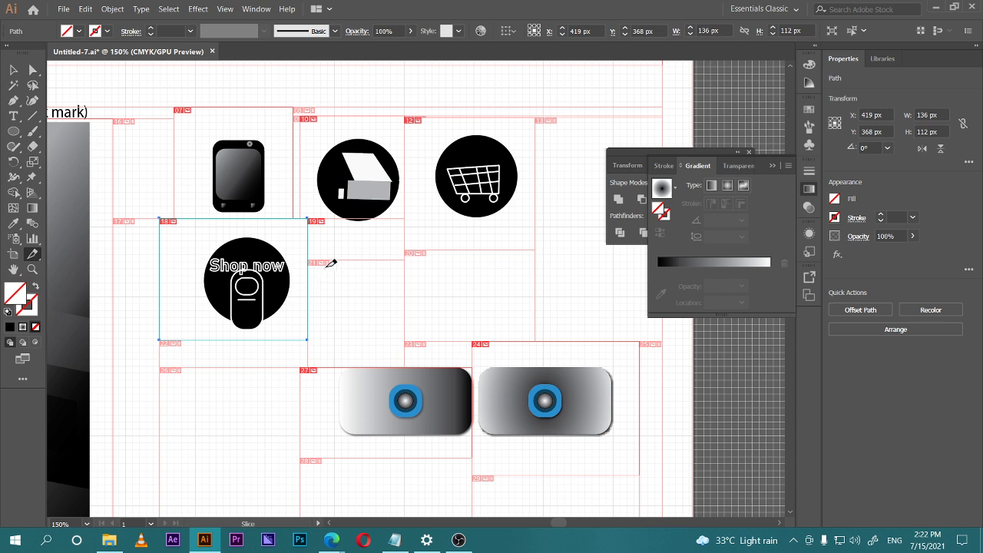
scroll(340, 251, "down", 1)
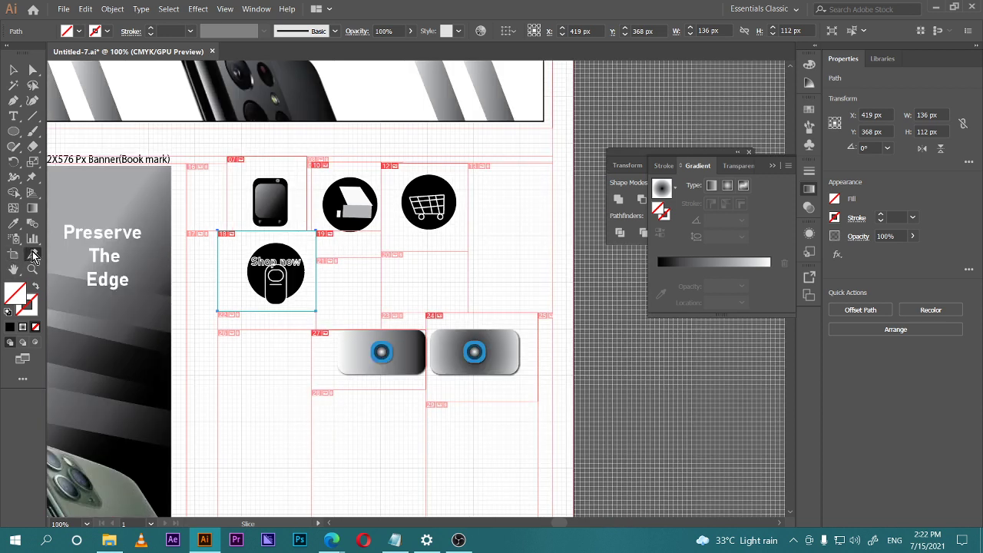
left_click_drag(33, 255, 100, 269)
left_click(253, 219)
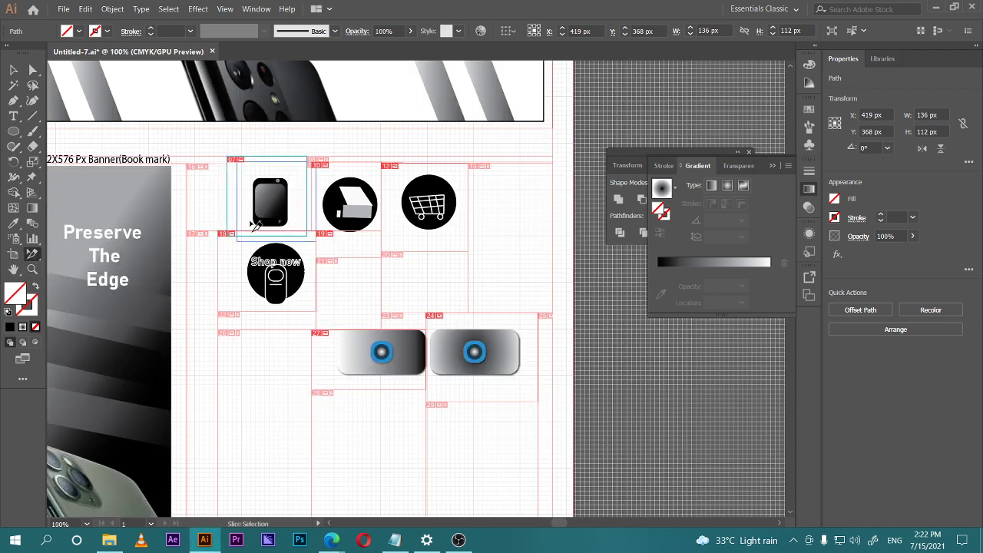
left_click_drag(251, 218, 252, 219)
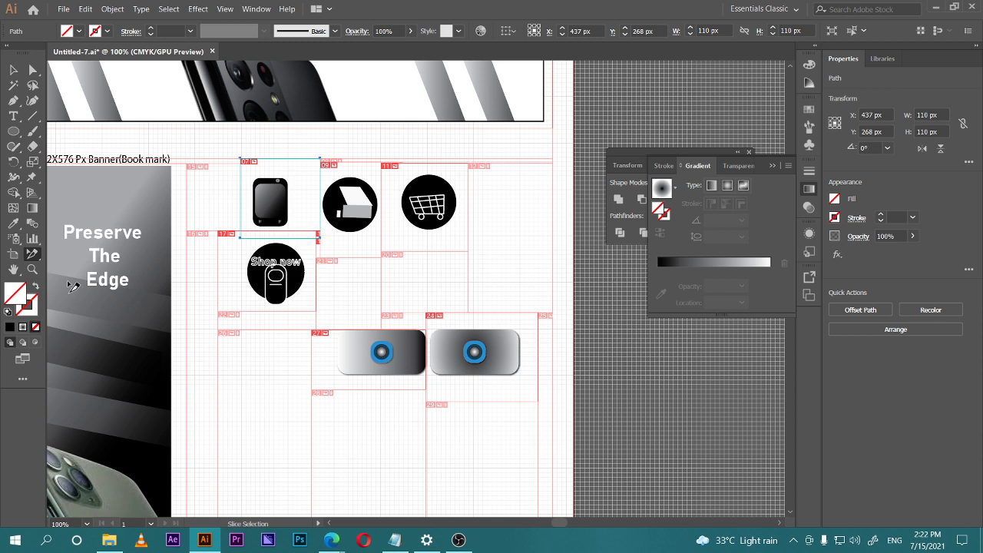
left_click(32, 255, "alt")
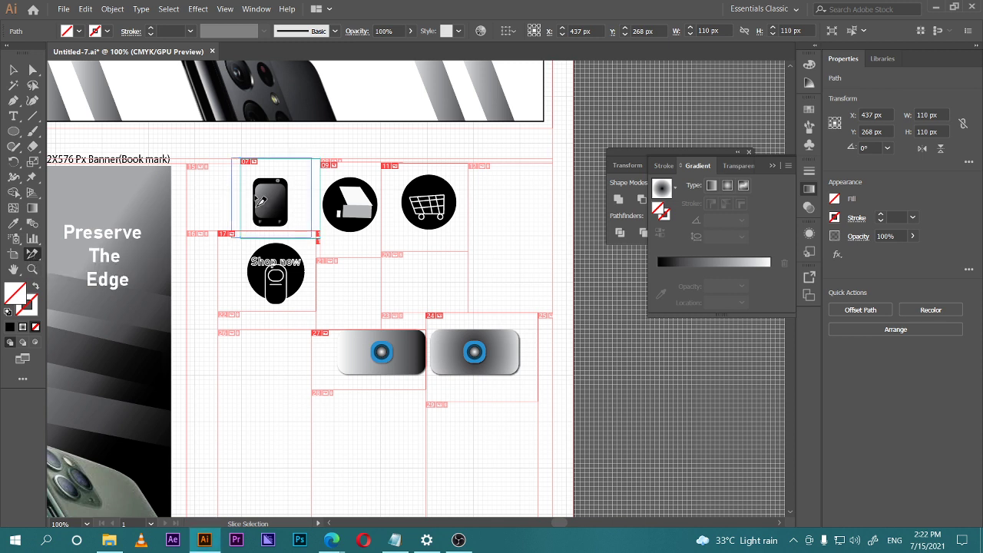
Shift the Shop now slice, and move the linear button's slice to X 563, Y 477.5 px and the radial button's to X 715, Y 485.5 px.
left_click_drag(224, 241, 425, 381)
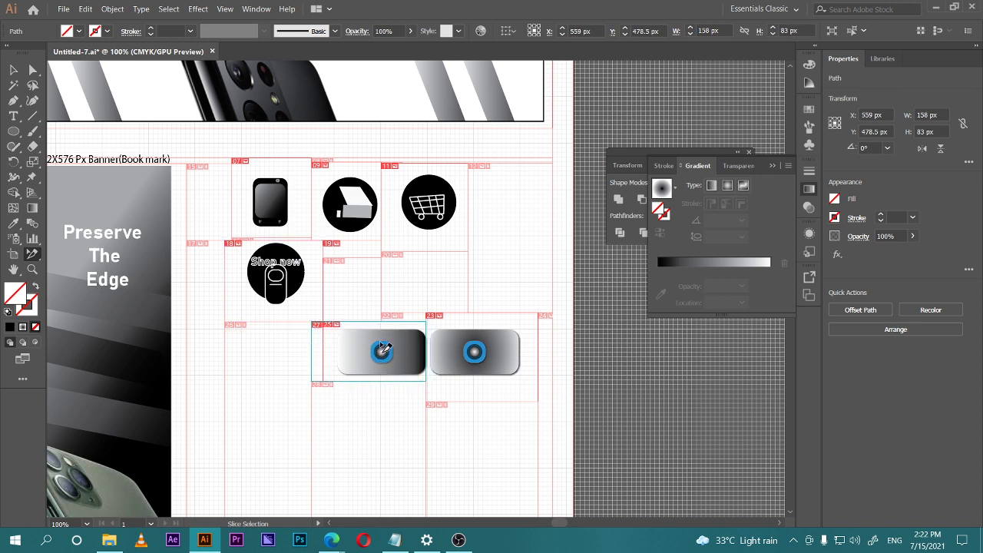
left_click_drag(382, 349, 385, 349)
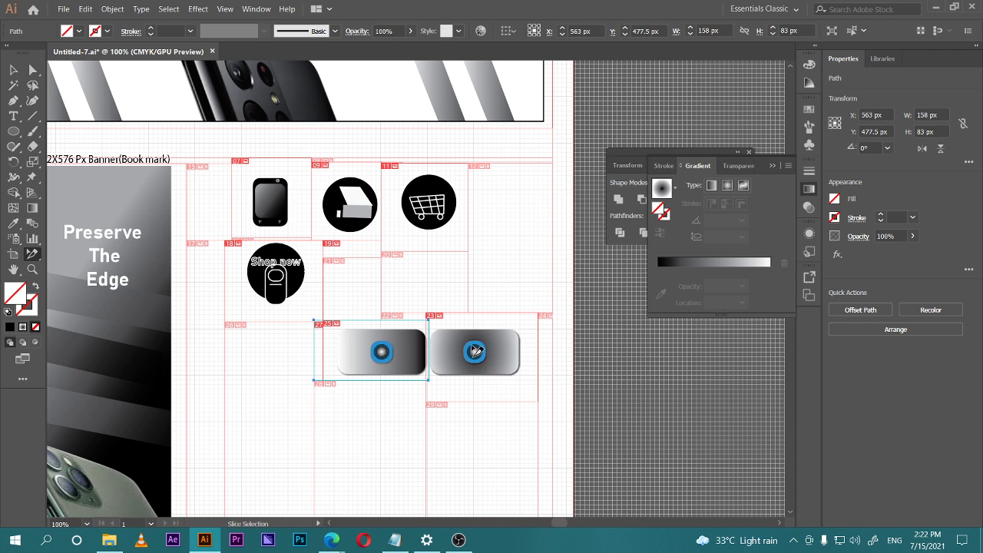
left_click(475, 351)
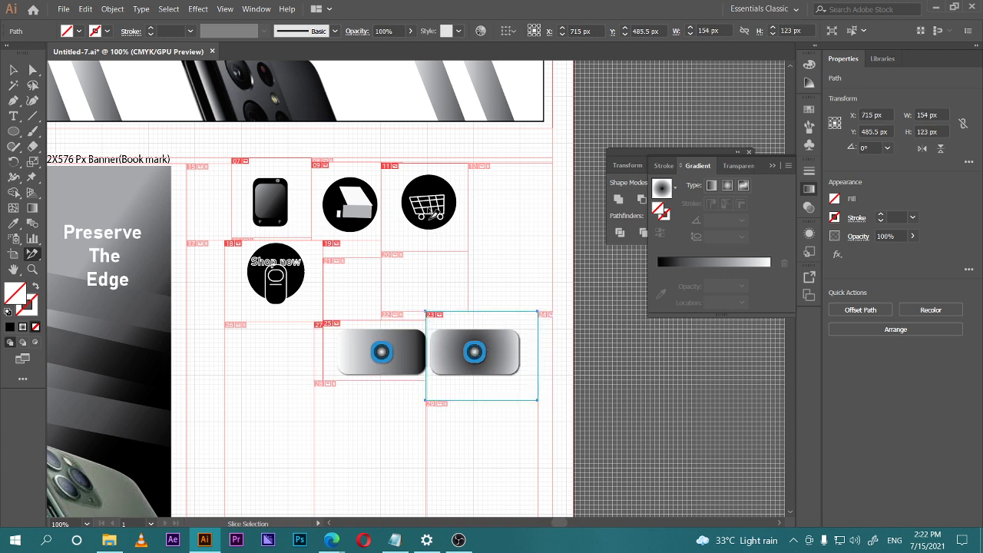
Move the slices of the cart, box and Shop now icons to about X 646, Y 278 px, X 528, Y 277 px and X 428, Y 379 px.
left_click_drag(435, 216, 439, 215)
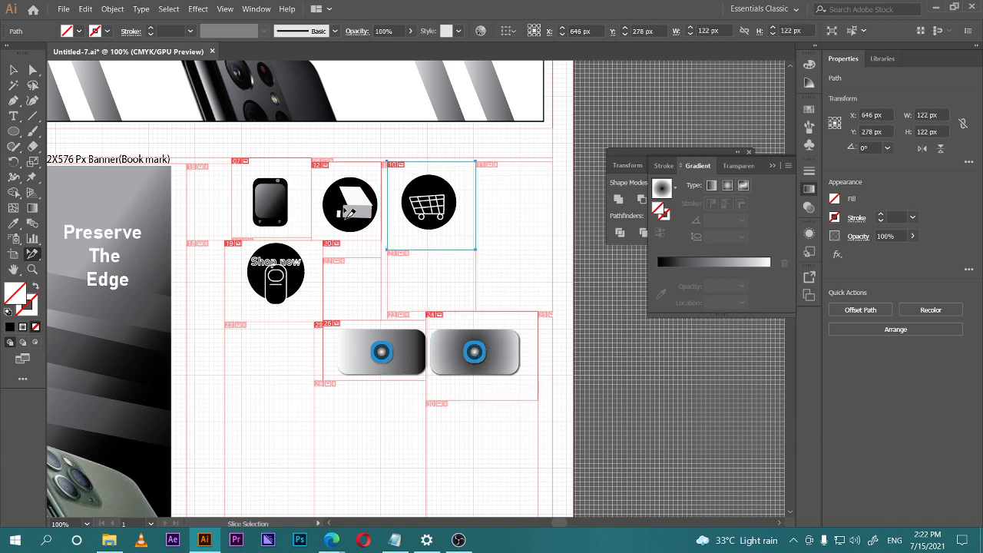
left_click(347, 213)
left_click_drag(348, 209, 349, 210)
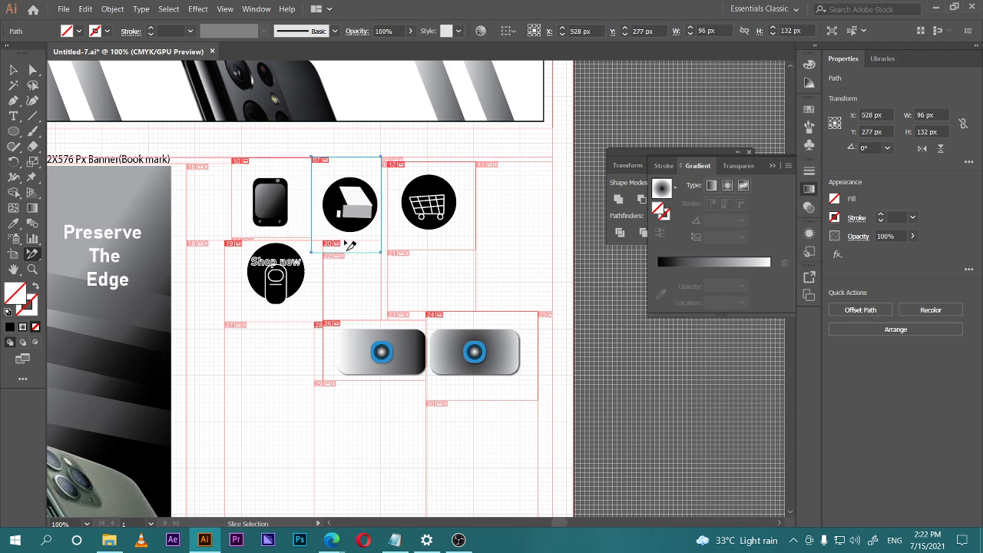
left_click(292, 284)
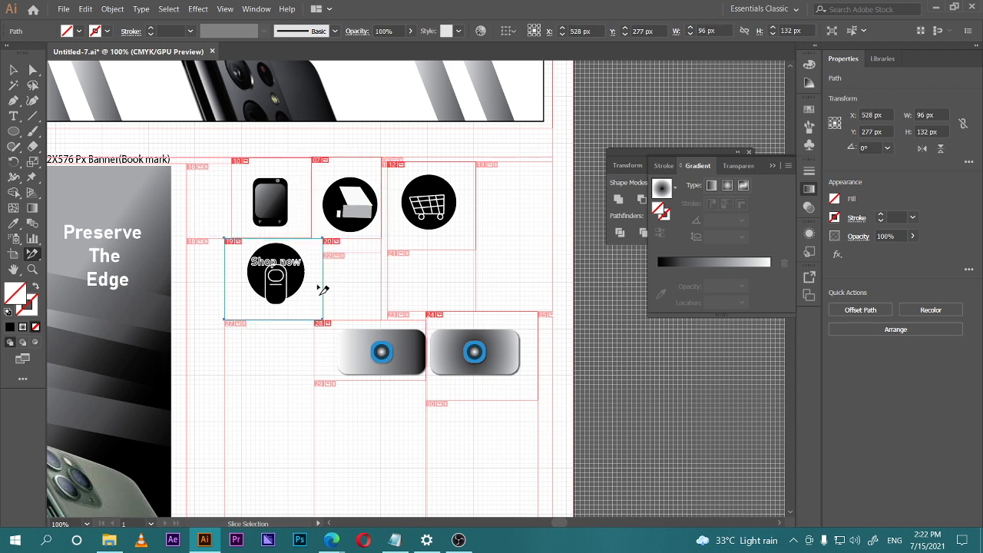
Look over the whole sliced artboard, read the newest message in the Google Meet call, and return to Illustrator.
key("ctrl+minus")
key("ctrl+minus")
key("ctrl+minus")
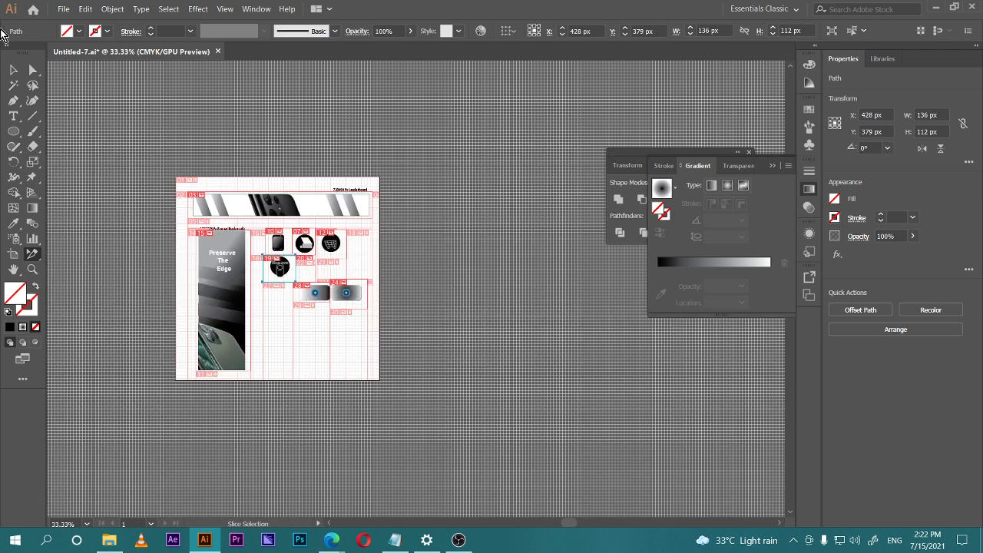
mouse_move(331, 540)
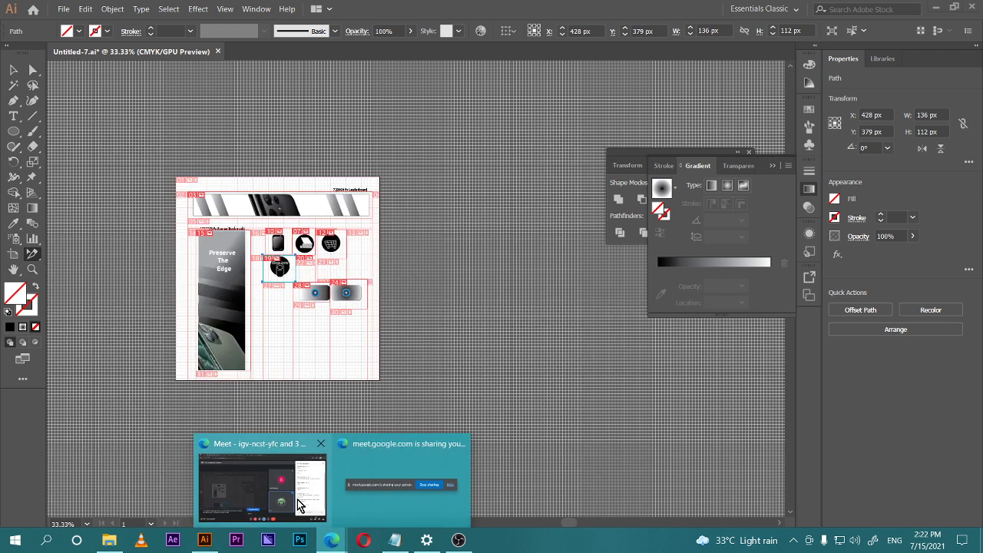
left_click(299, 505)
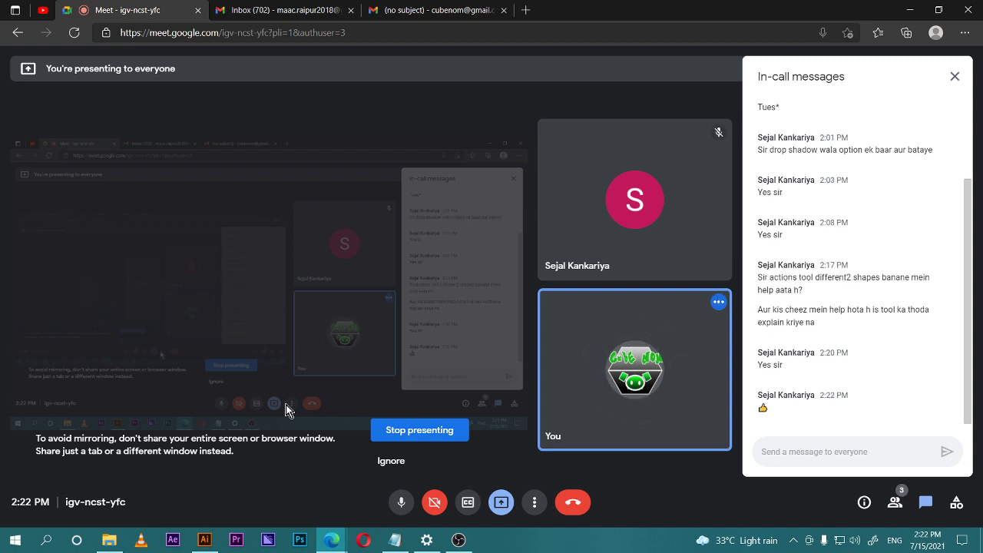
left_click(206, 539)
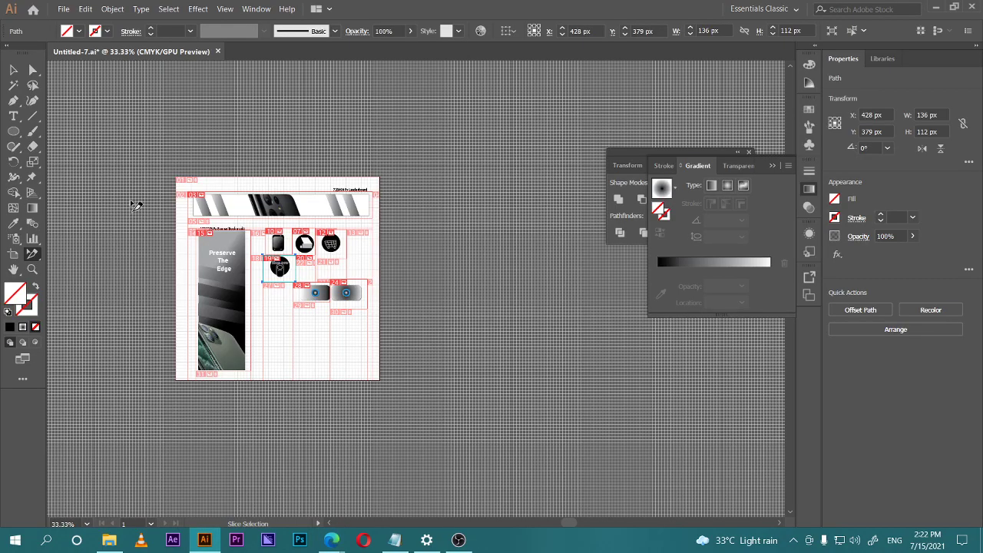
Open the sliced artwork in Save for Web (Legacy) and preview it in the browser as PNG-24.
left_click(64, 9)
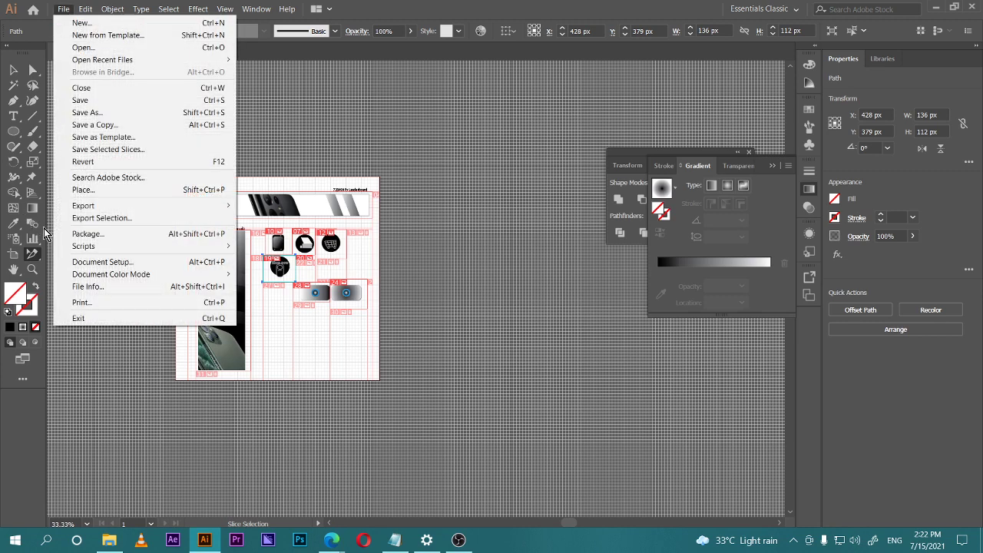
mouse_move(97, 210)
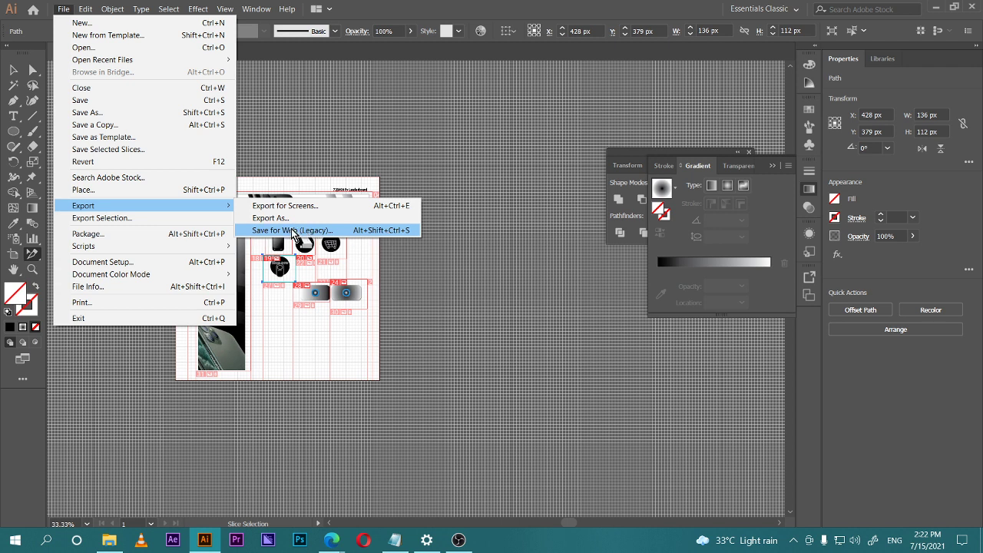
left_click(339, 229)
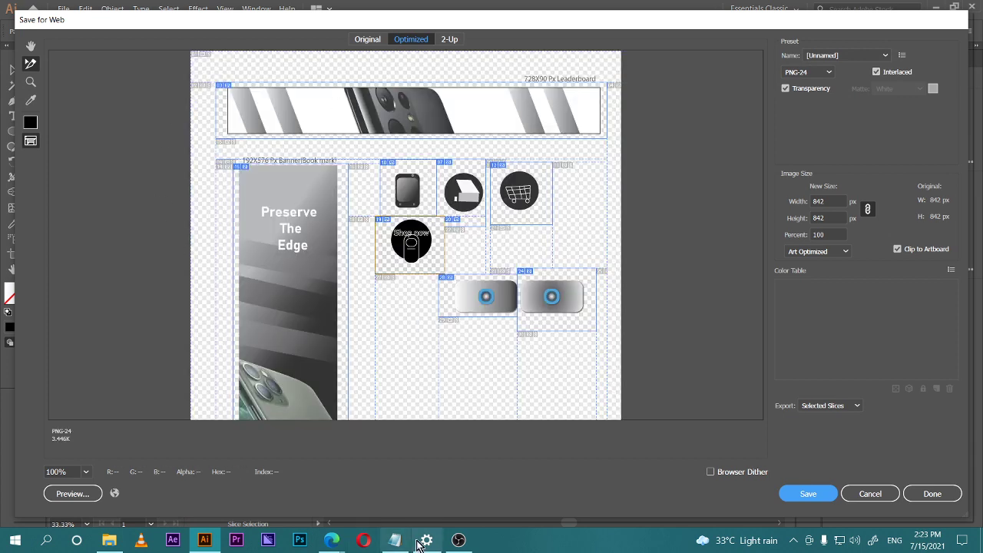
left_click(84, 496)
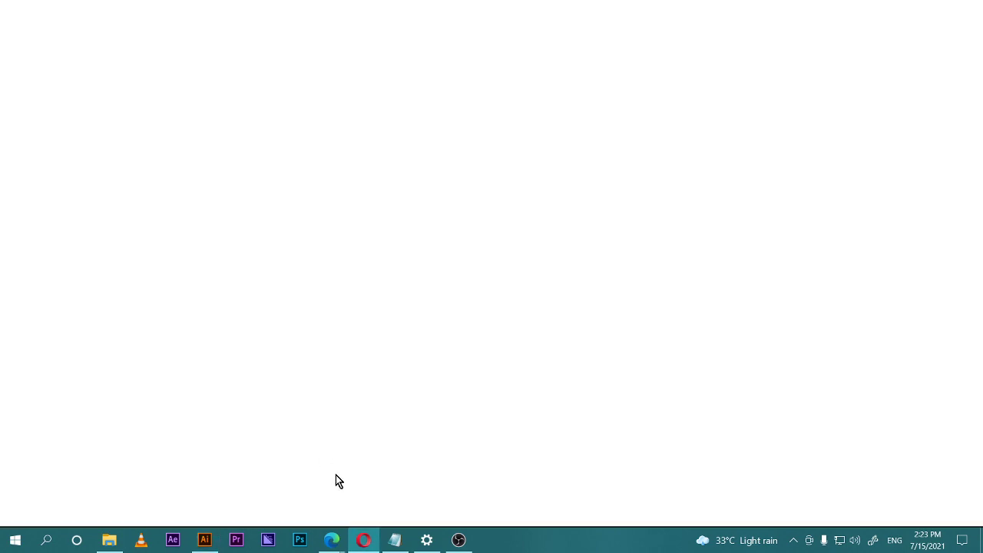
Examine the previewed artwork and its slice HTML code in the browser, and enable "Don't show this again" for Opera's tips.
scroll(241, 171, "down", 6)
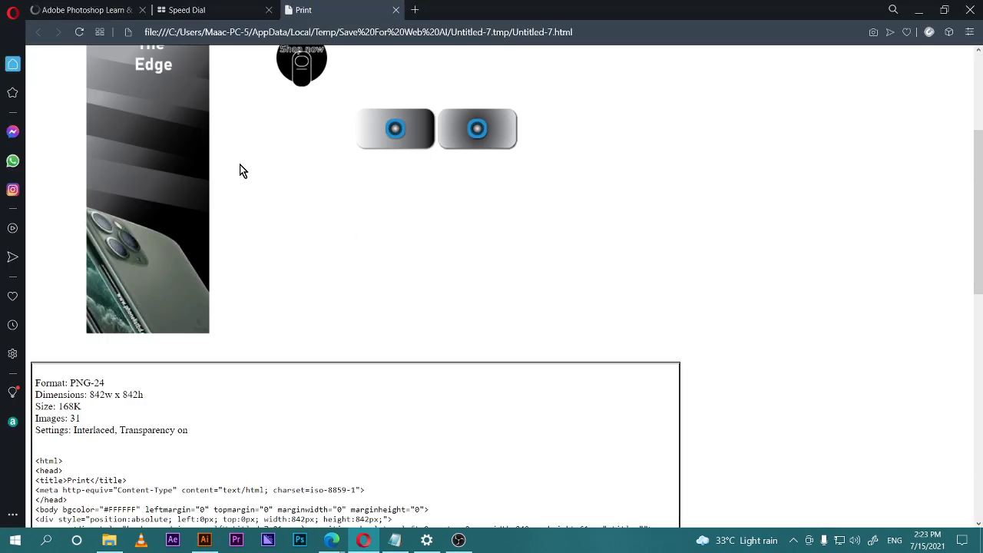
scroll(227, 203, "up", 6)
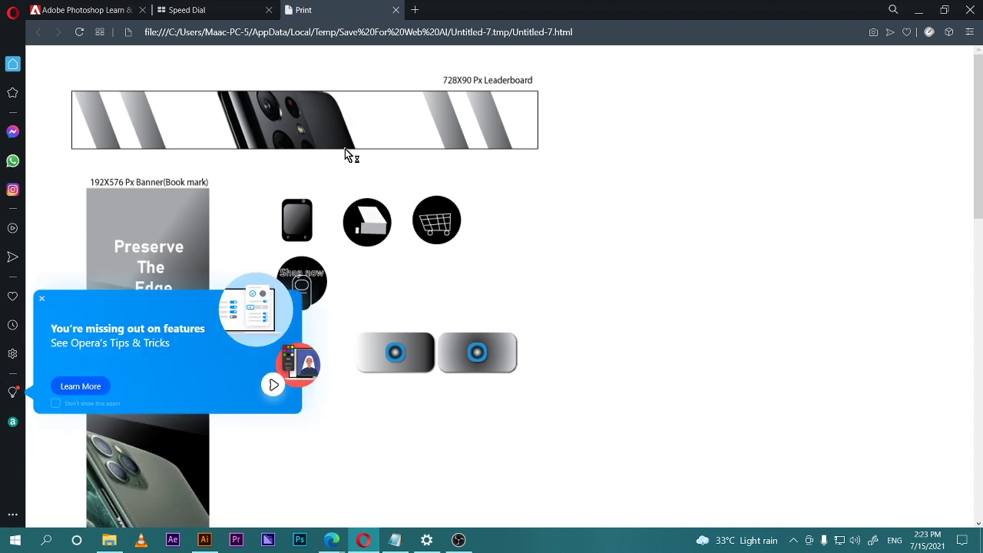
scroll(348, 323, "down", 5)
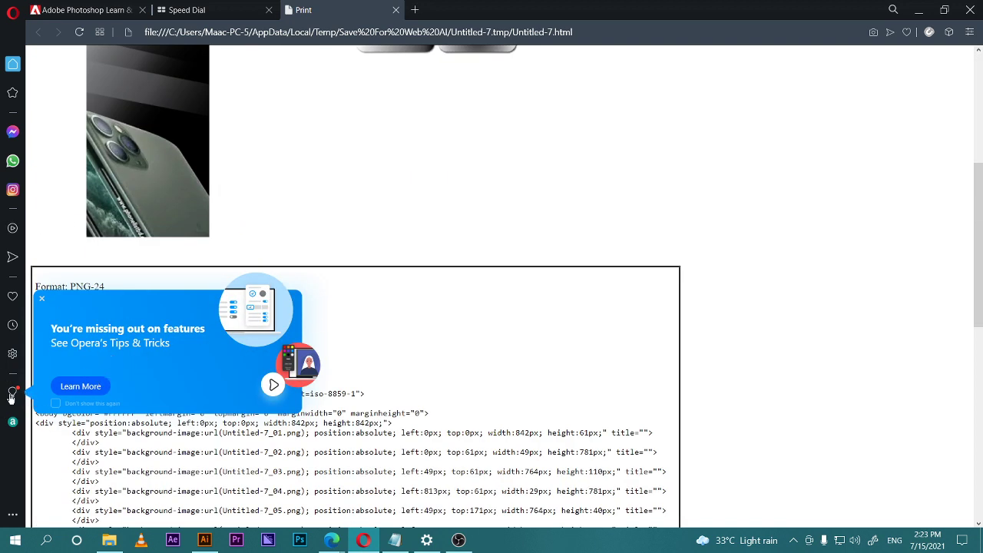
left_click(56, 403)
scroll(384, 351, "down", 8)
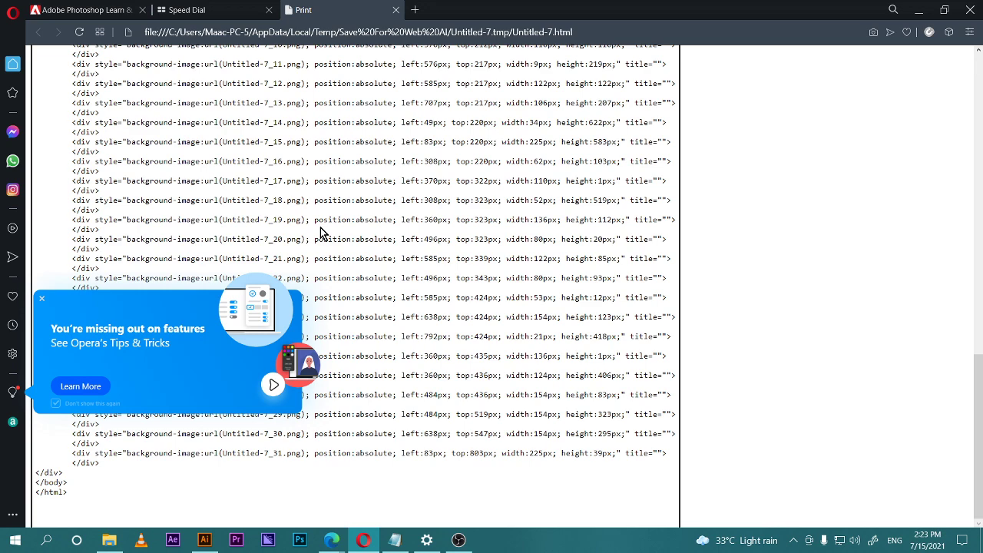
Look over the previewed artwork and select the whole slice HTML code block below it.
scroll(248, 257, "up", 10)
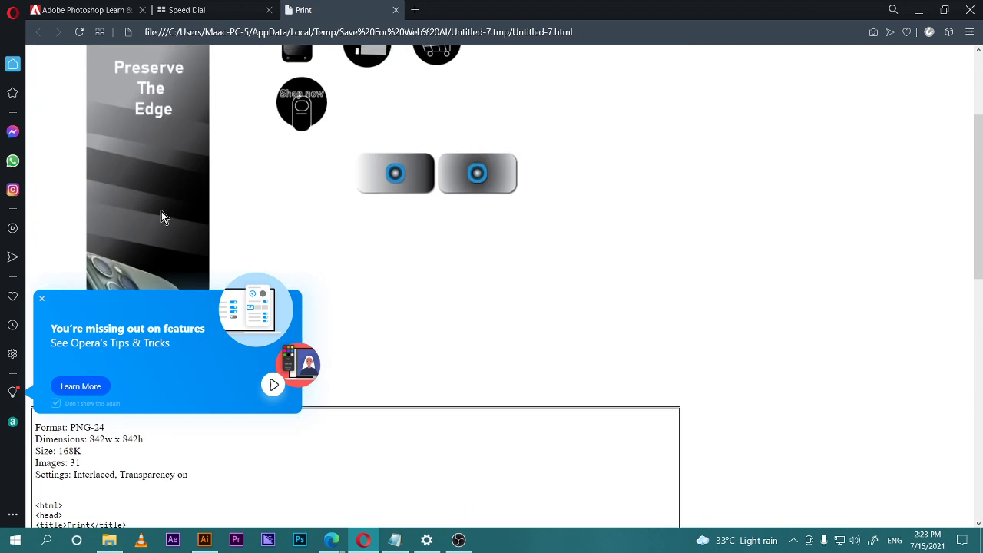
scroll(161, 215, "down", 4)
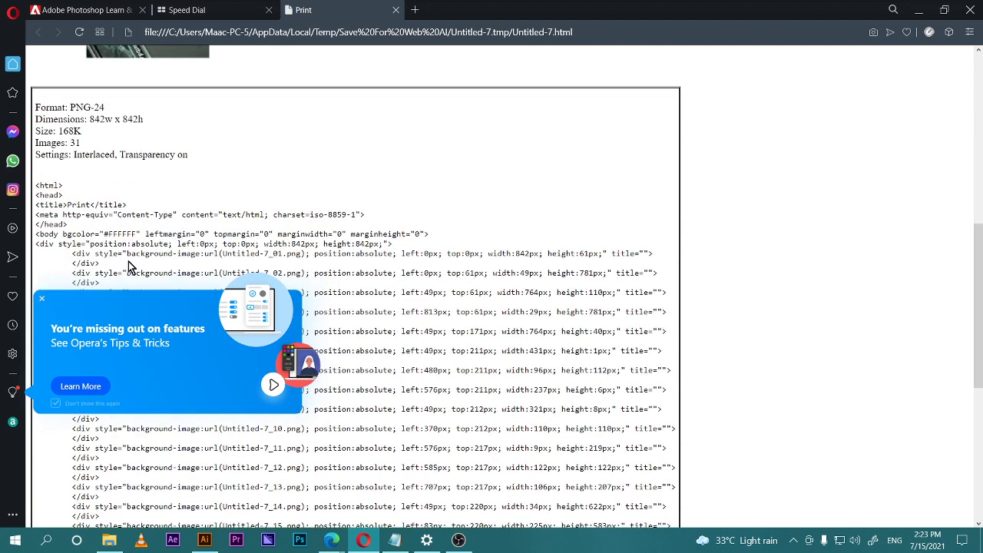
scroll(119, 199, "down", 1)
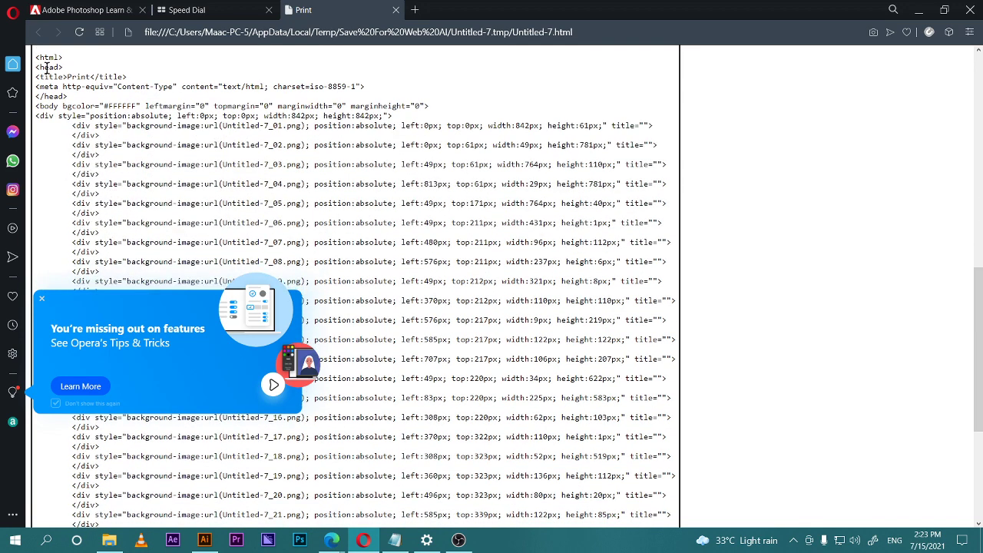
left_click_drag(35, 56, 446, 503)
scroll(495, 312, "down", 1)
scroll(483, 323, "down", 2)
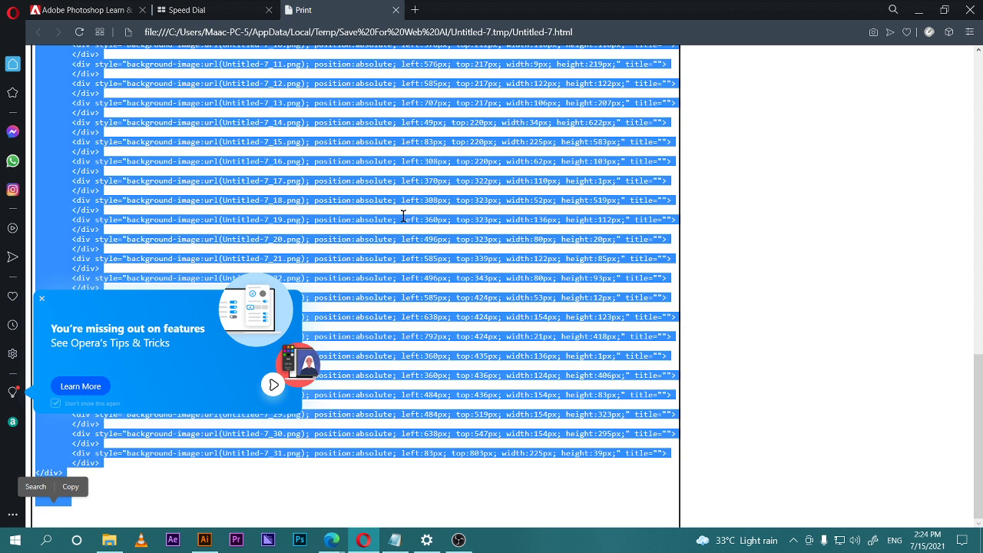
scroll(330, 198, "up", 10)
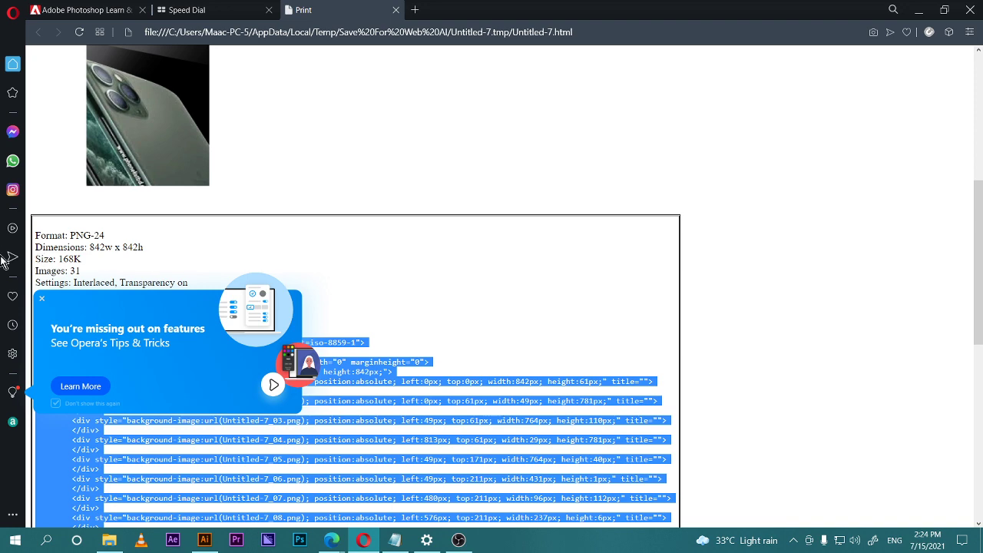
Dismiss Opera's tips pop-up, close the tutorials page it opens, and return to the beginning of the previewed artwork.
left_click(11, 393)
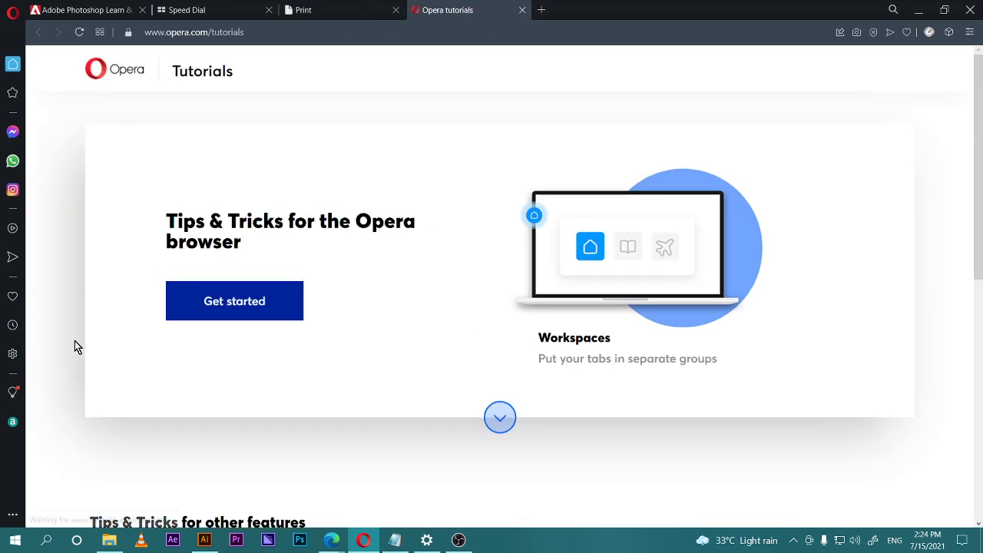
left_click(522, 9)
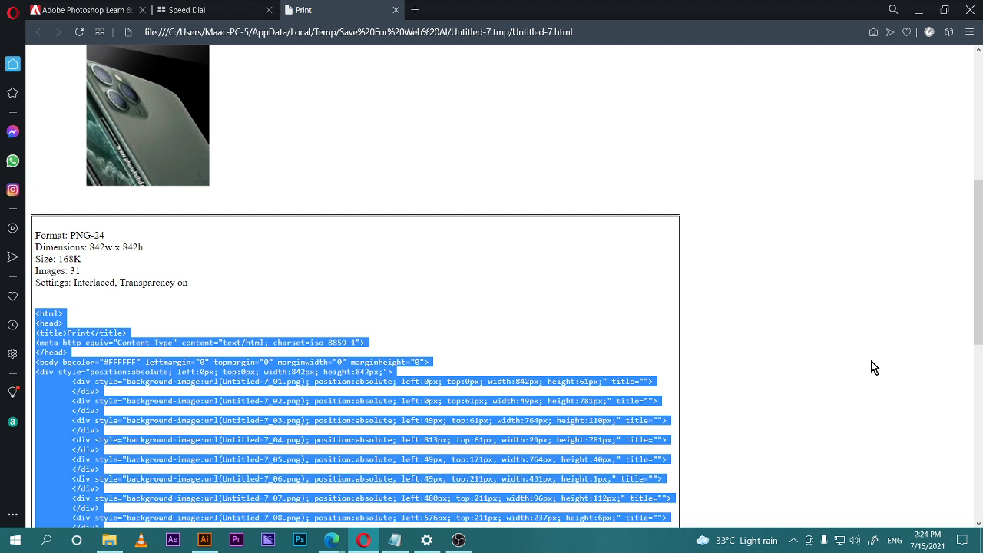
scroll(466, 269, "up", 5)
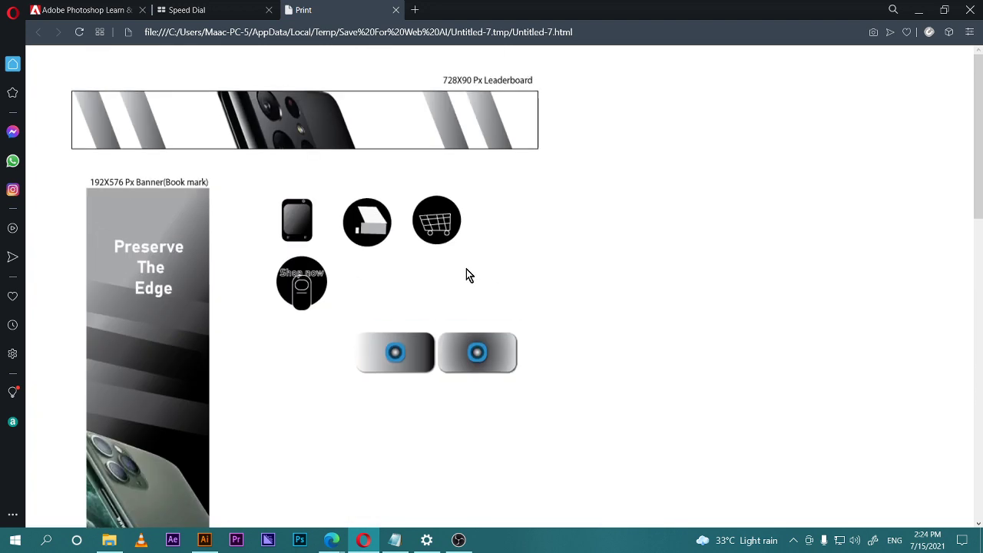
Check the in-call messages in the Google Meet call and return to Save for Web in Illustrator.
mouse_move(338, 535)
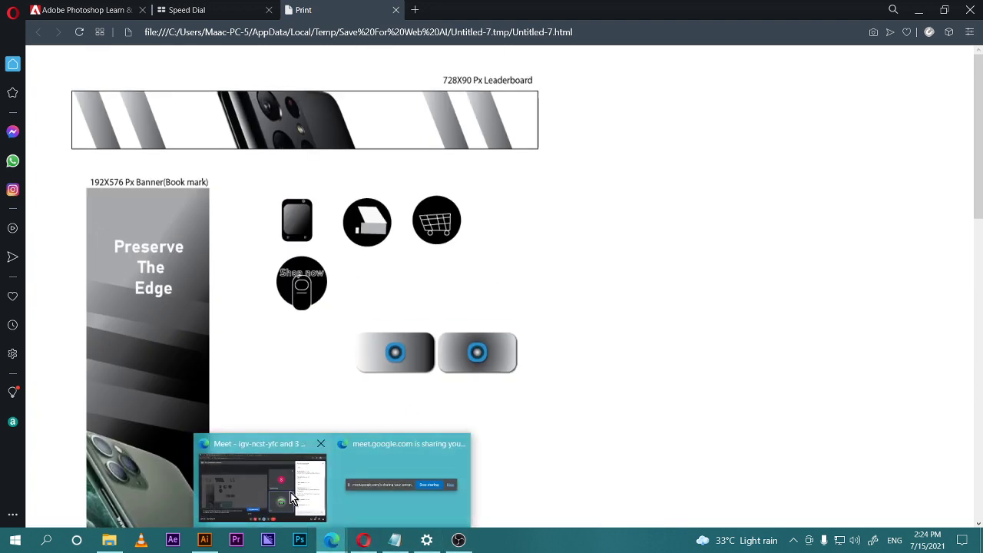
left_click(290, 493)
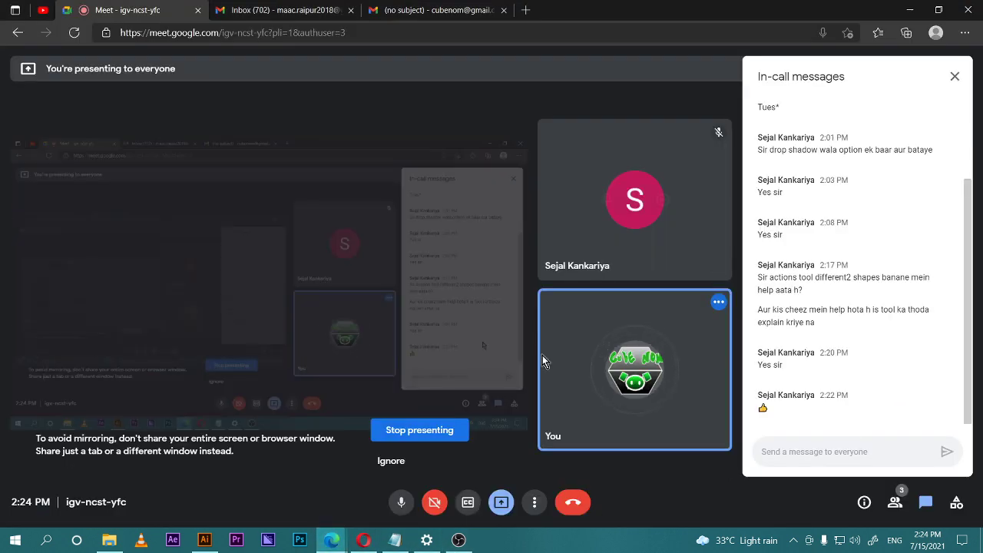
left_click(203, 541)
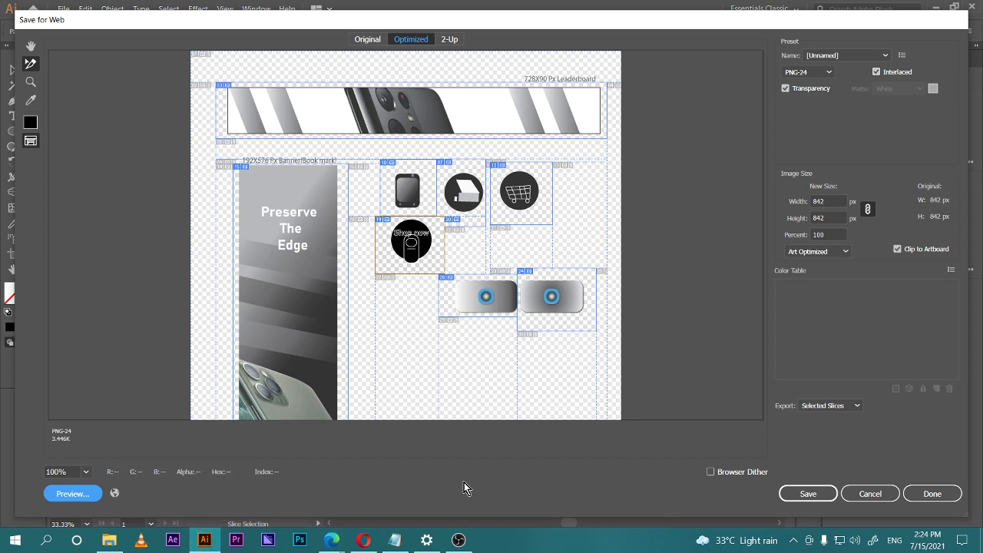
Switch to Opera, close the artwork preview page, and return to Save for Web in Illustrator.
left_click(363, 540)
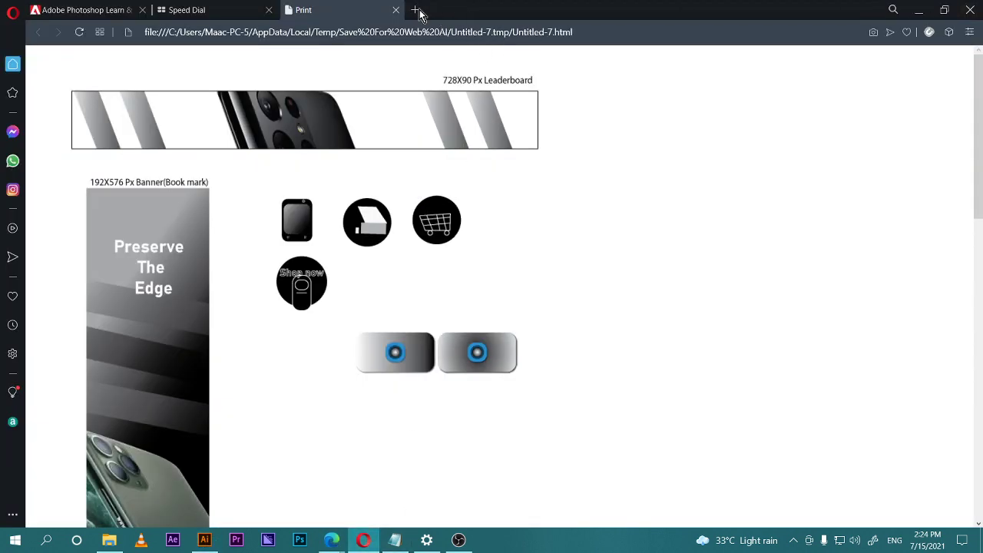
left_click(396, 10)
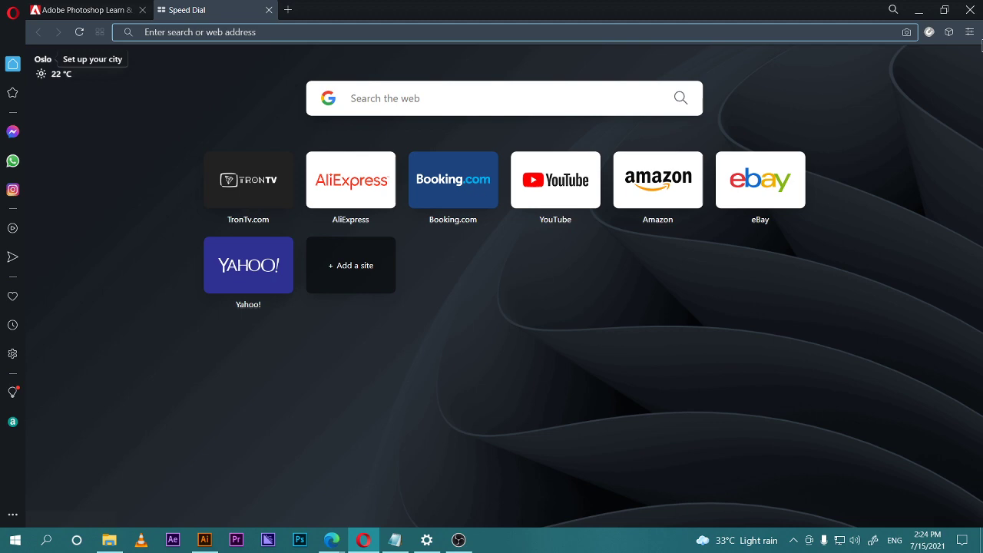
left_click(918, 9)
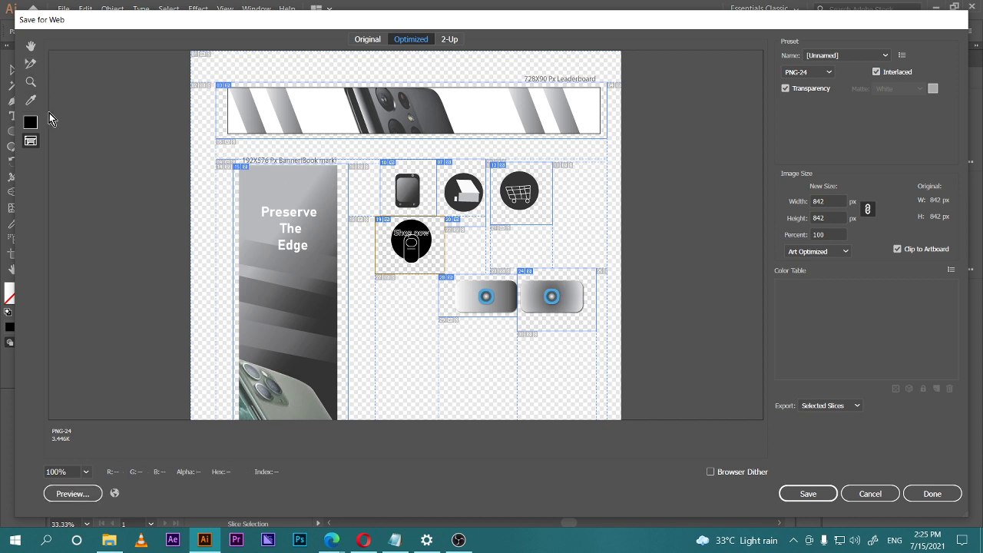
Try to select the leaderboard, bookmark banner, phone icon and cart icon slices together.
left_click(307, 111)
left_click(318, 234, "shift")
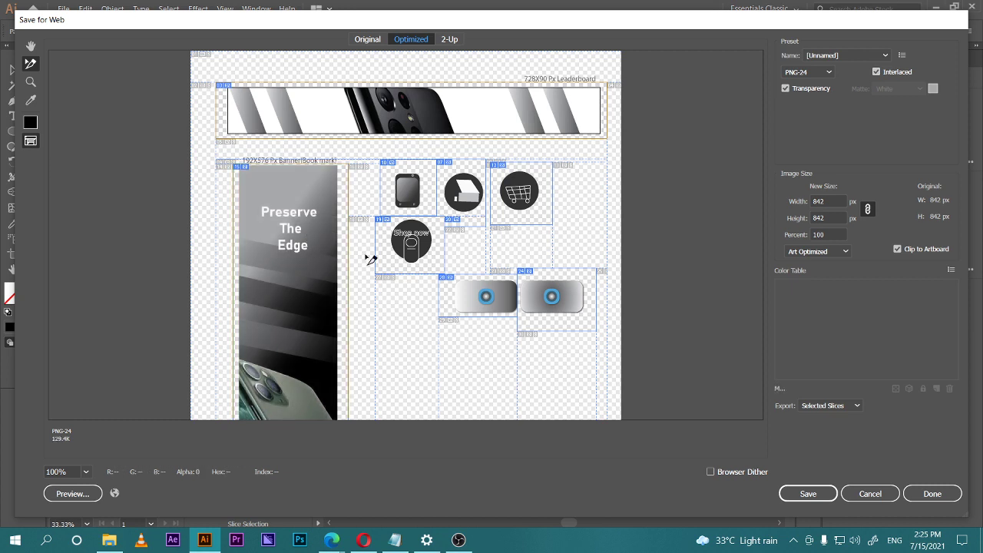
left_click(408, 192, "shift")
left_click(497, 196, "shift")
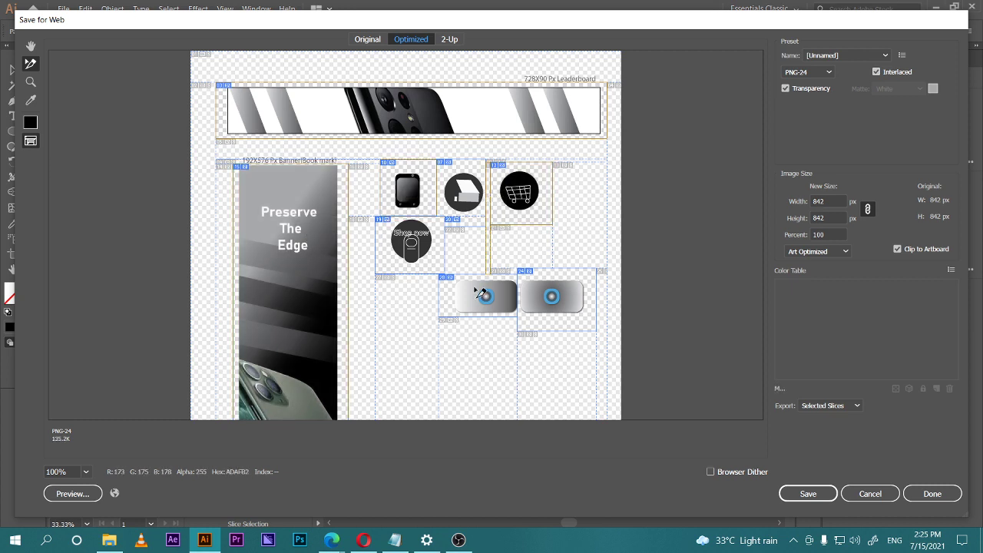
Select the box, phone, Shop now and cart icon slices together with the Slice Select tool.
key("z")
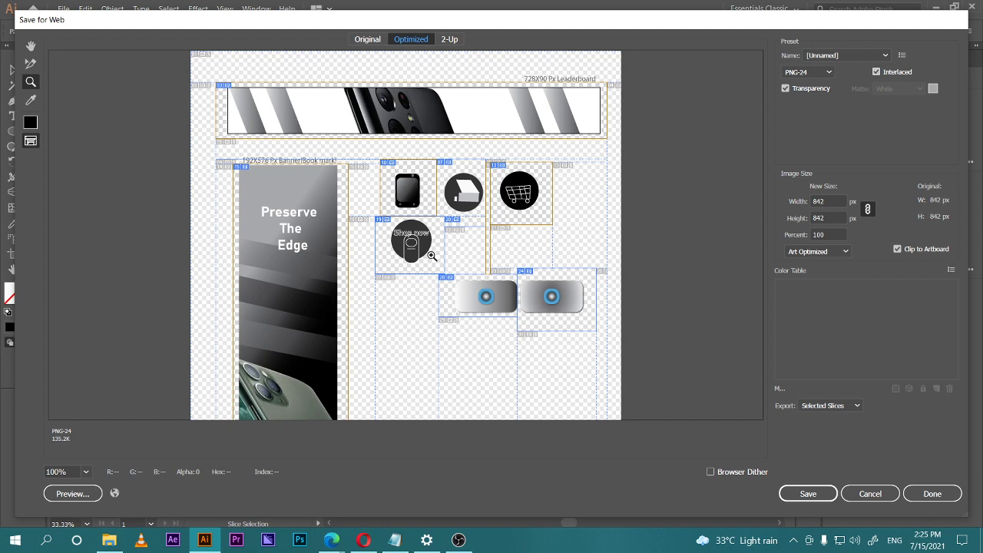
left_click(465, 187)
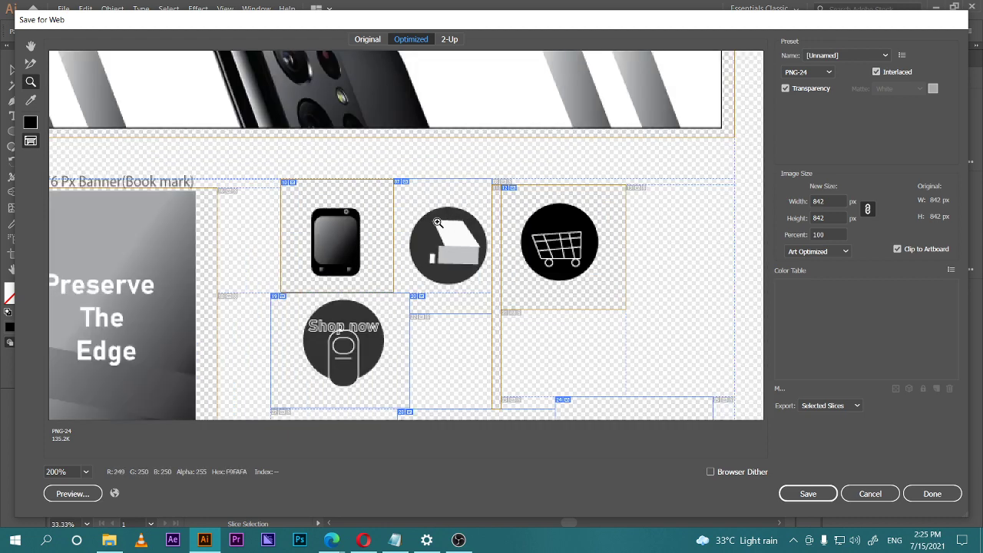
left_click(31, 64)
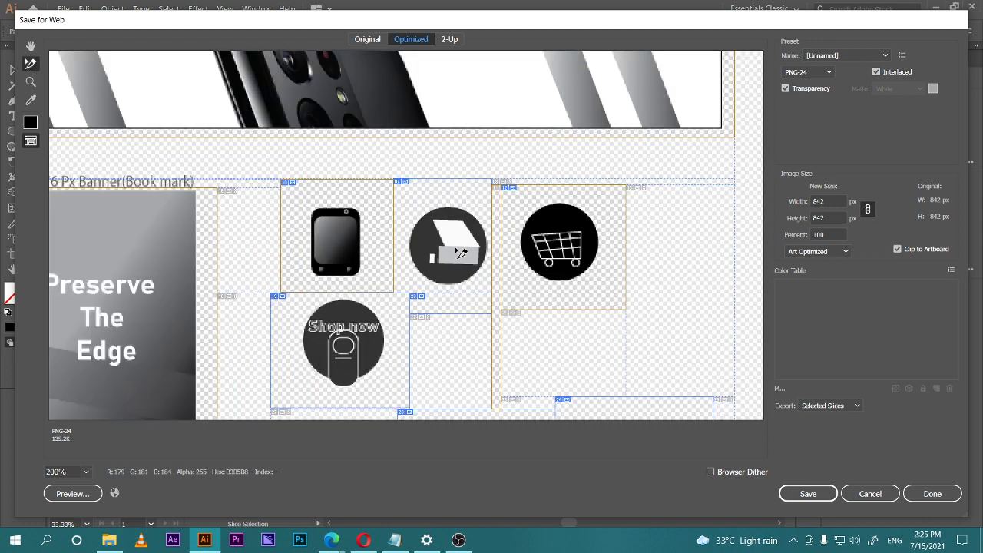
left_click(465, 254)
left_click(357, 255, "shift")
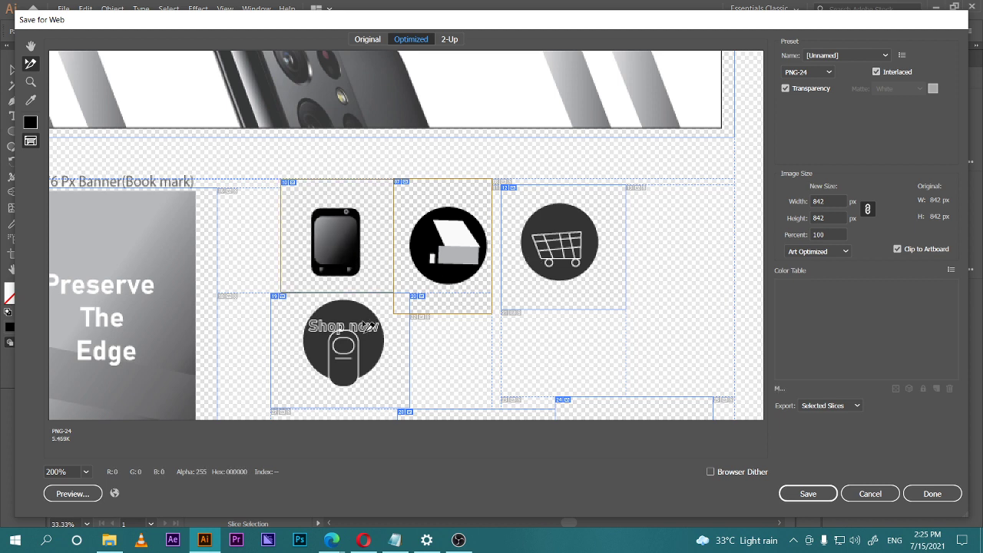
left_click(368, 326, "shift")
left_click(557, 279, "shift")
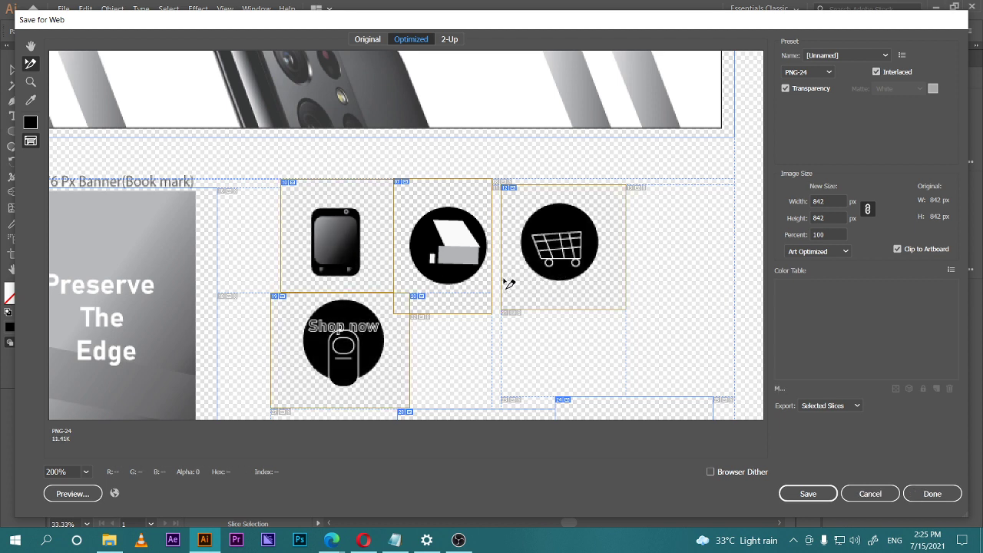
At 100% view, add both camera button slices, the bookmark banner and the leaderboard to the slice selection.
left_click(85, 472)
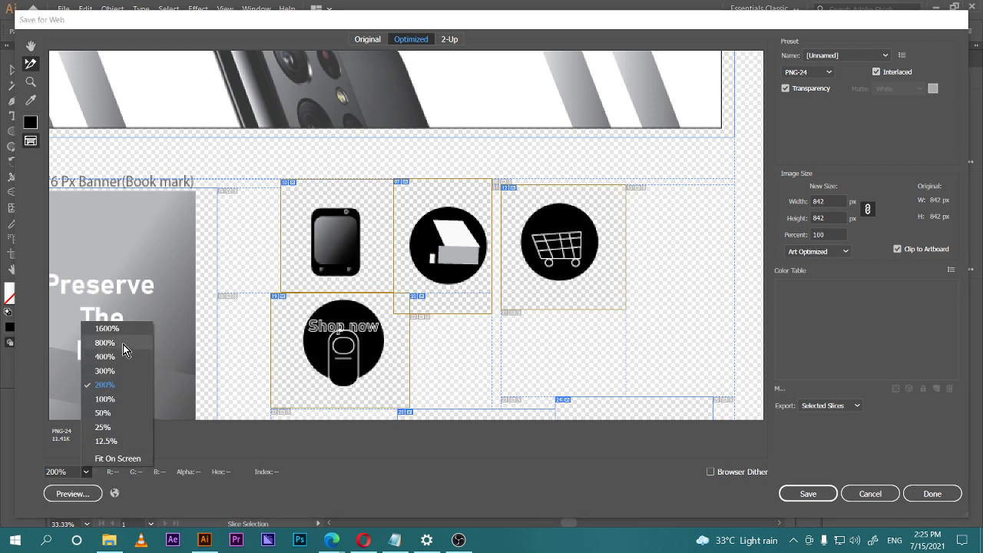
left_click(131, 398)
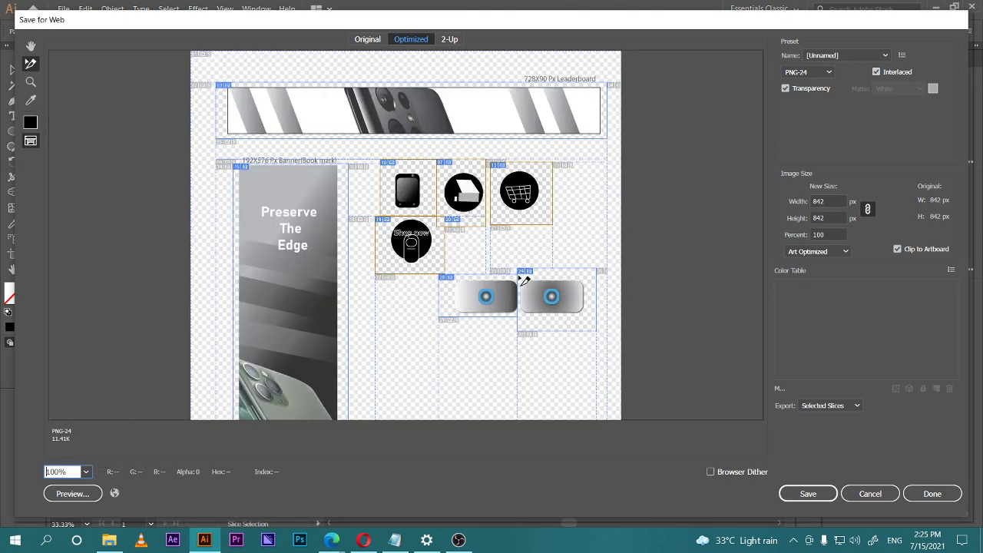
left_click(495, 302, "shift")
left_click(540, 305, "shift")
left_click(294, 278, "shift")
left_click(459, 134, "shift")
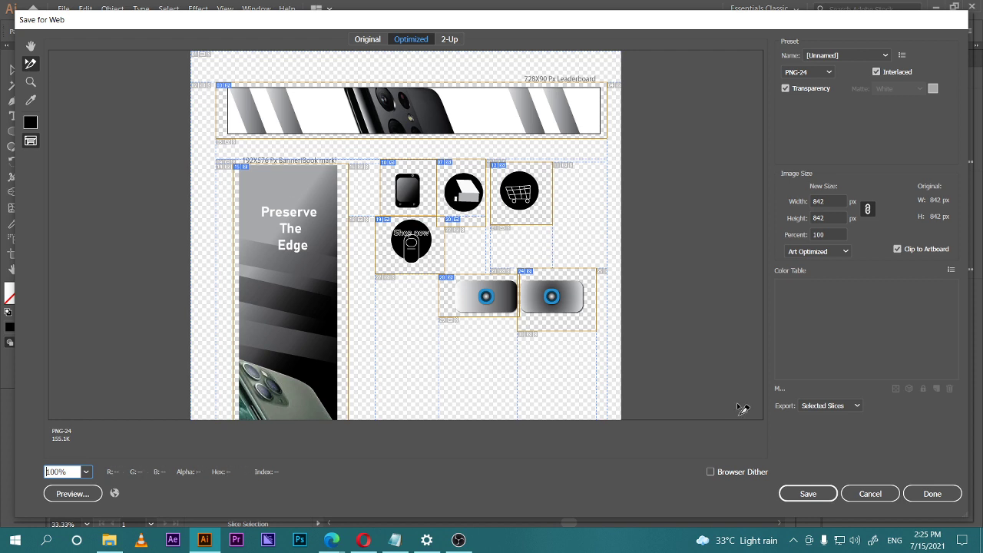
Set the export to Selected Slices and the file format to PNG-24.
left_click(820, 408)
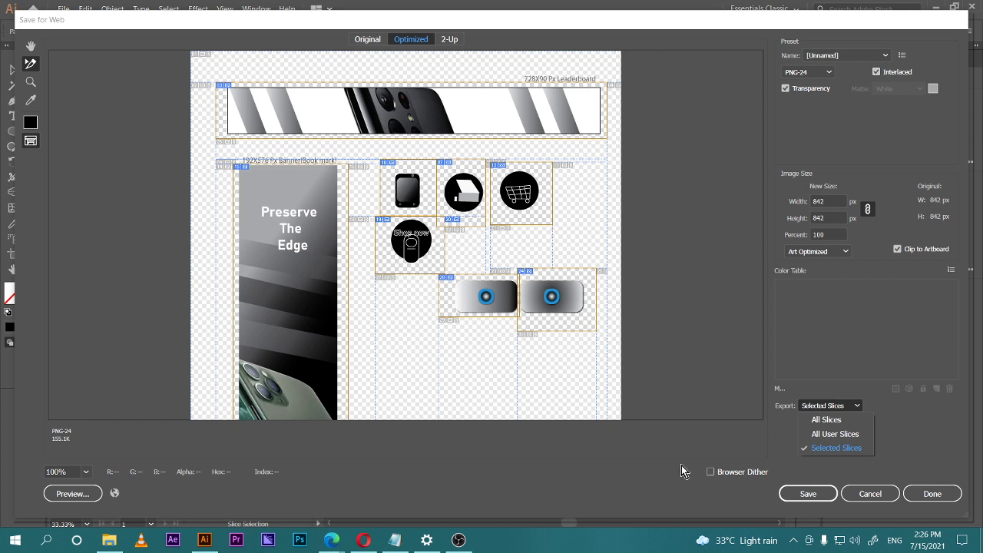
left_click(849, 452)
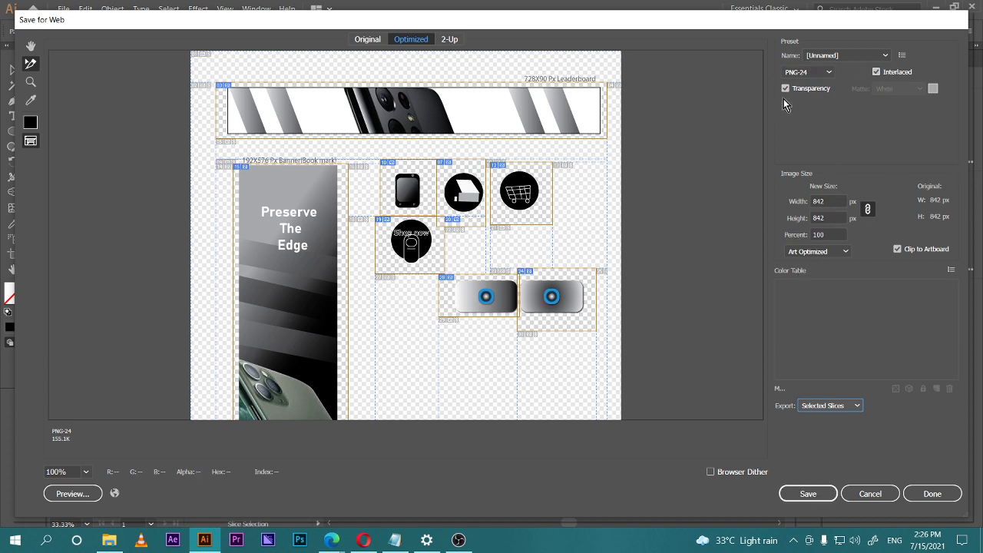
left_click(806, 71)
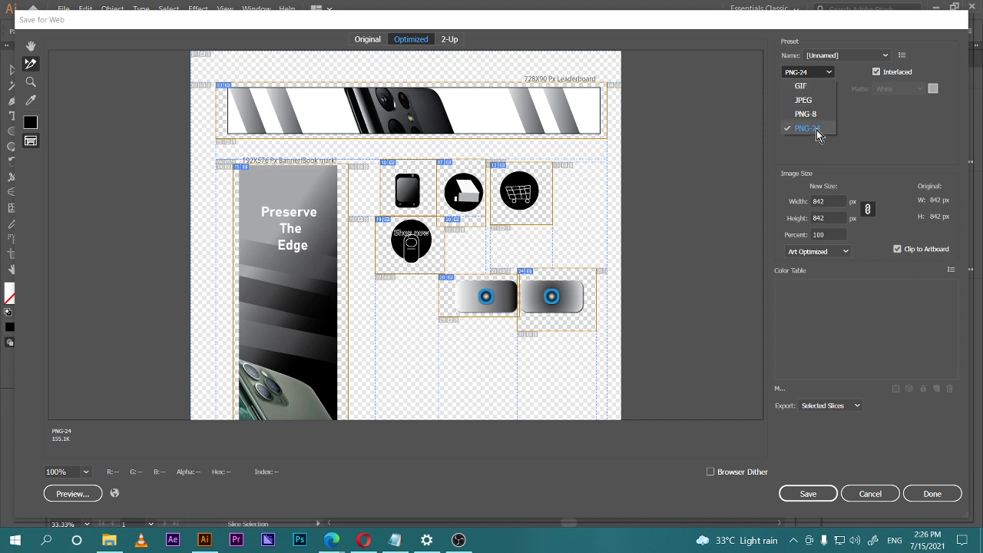
left_click(817, 130)
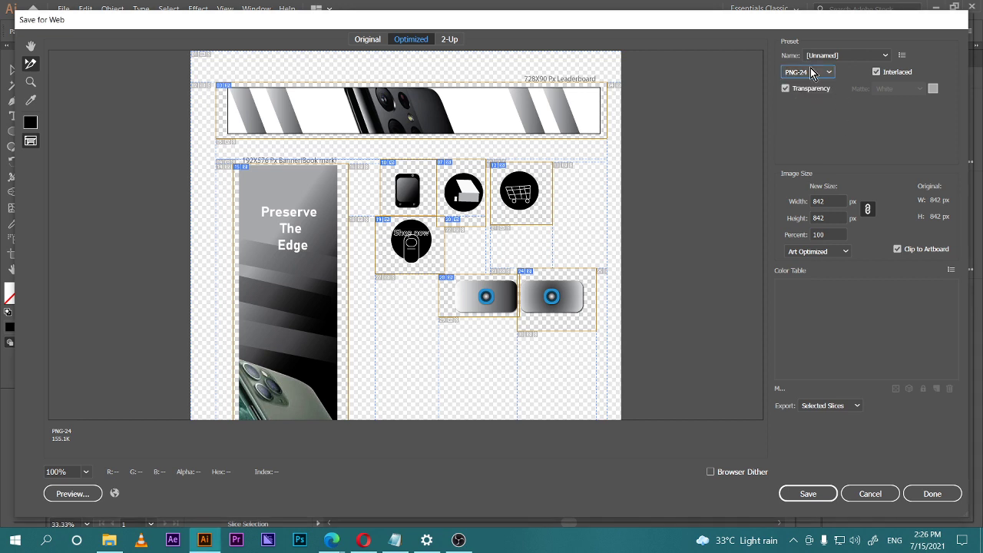
Try the GIF 128 Dithered preset on the selected slices and switch the preset to PNG-24.
left_click(834, 57)
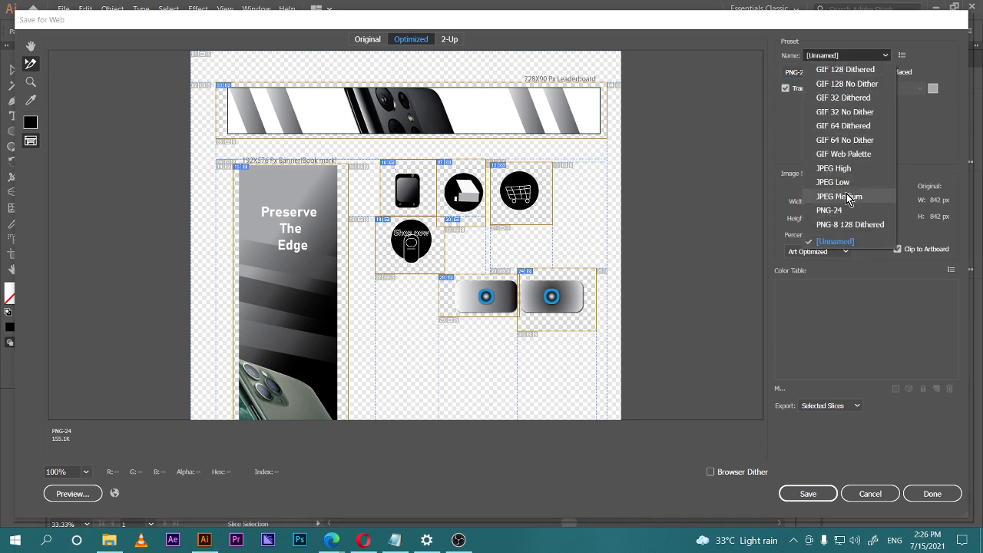
left_click(856, 71)
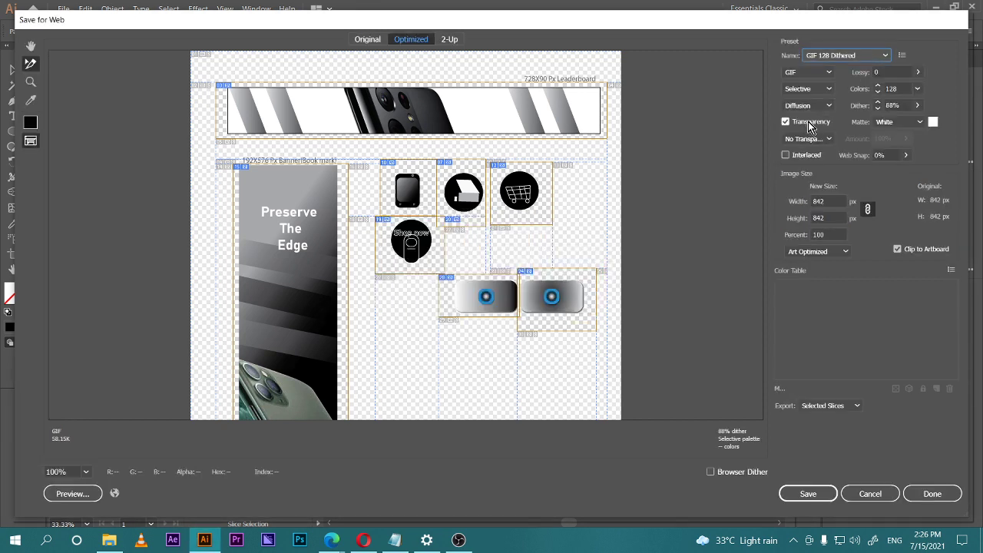
left_click(858, 56)
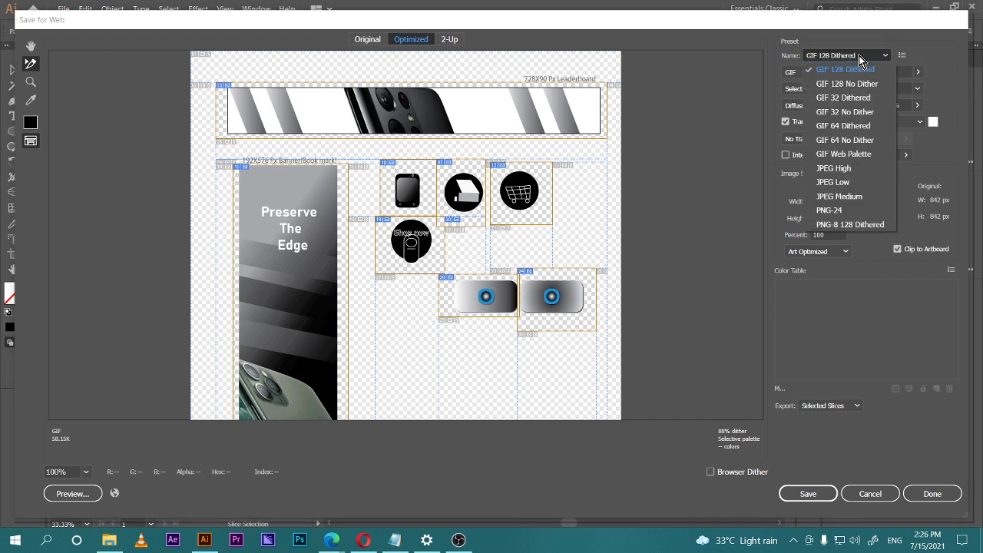
left_click(861, 212)
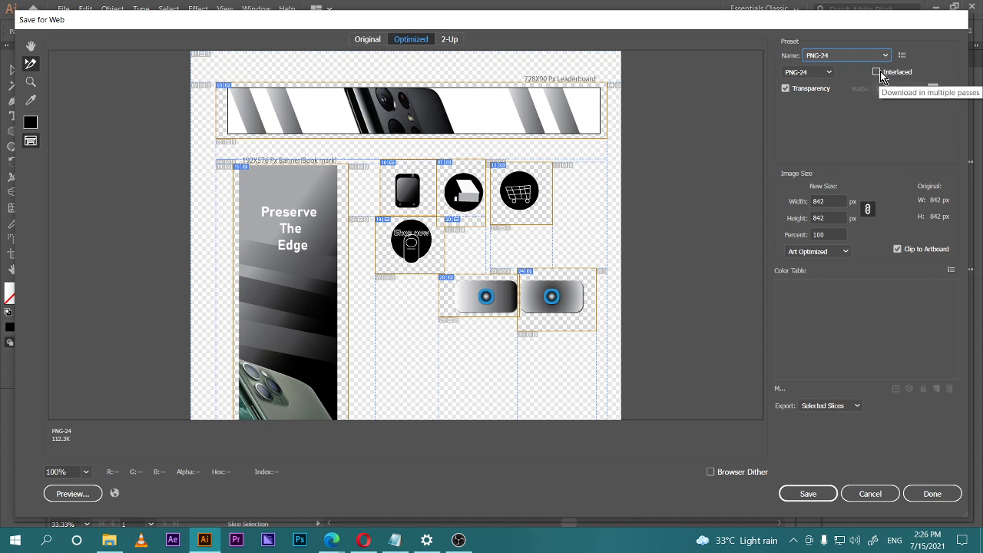
Toggle the Interlaced option for the PNG-24 slices several times and leave it enabled.
left_click(876, 72)
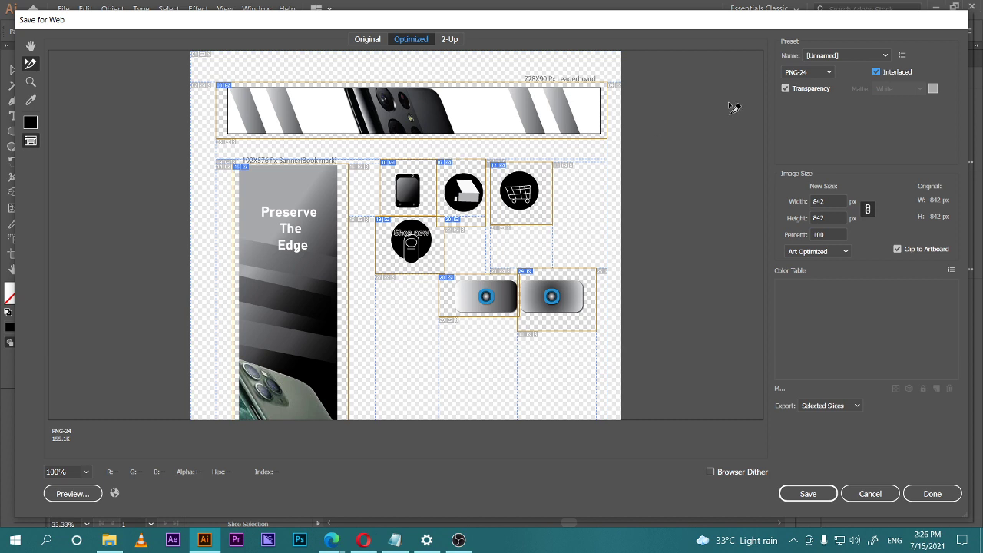
left_click(878, 73)
left_click(879, 74)
left_click(877, 72)
left_click(877, 73)
Create a folder named slice2 inside the illustrator slice class folder and save the selected slices there as Untitled-7.png.
left_click(828, 498)
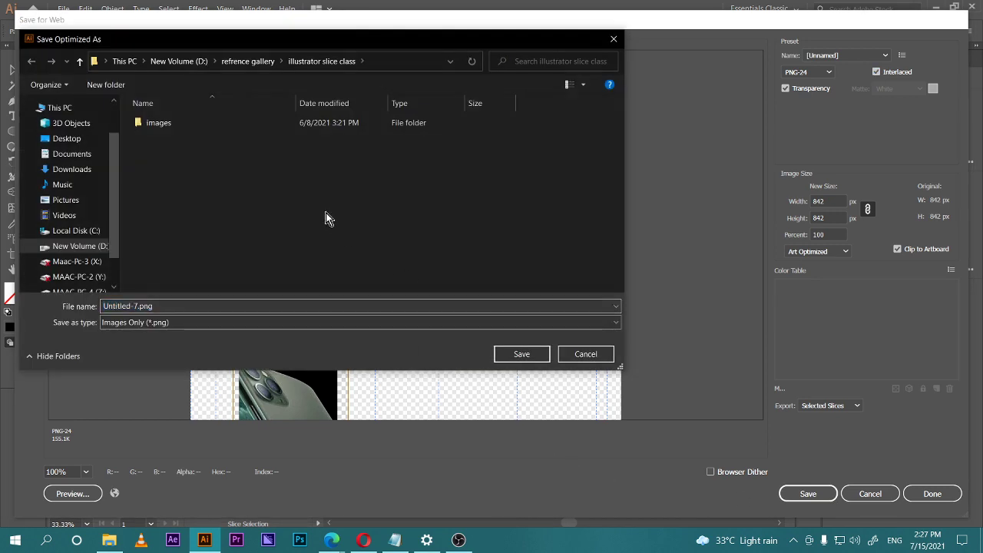
left_click(239, 61)
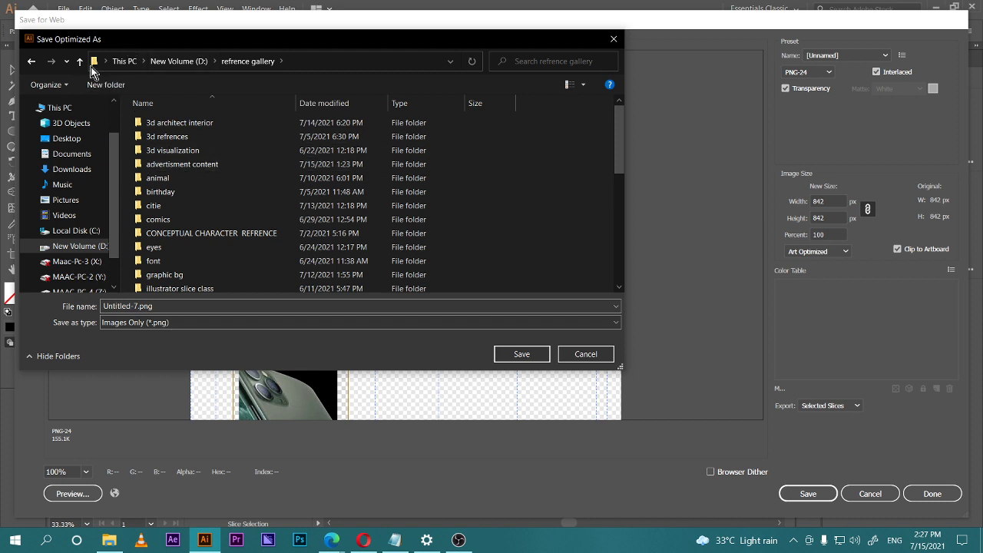
scroll(205, 286, "down", 2)
double_click(212, 222)
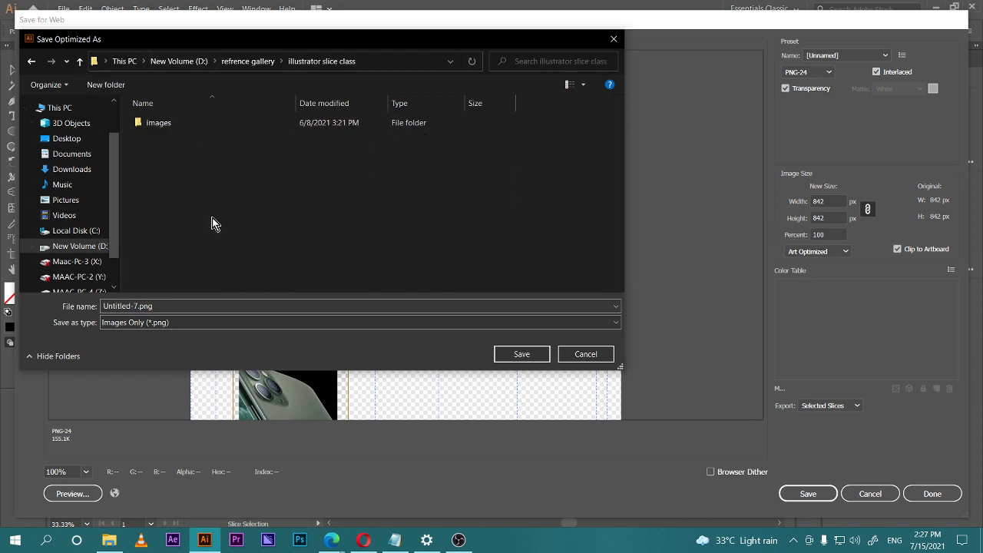
left_click(106, 85)
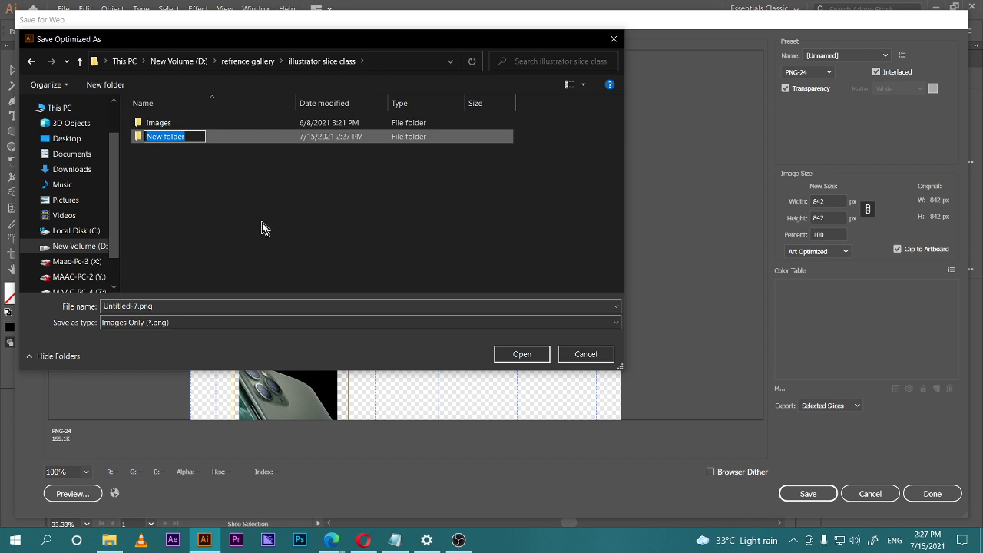
type("sl")
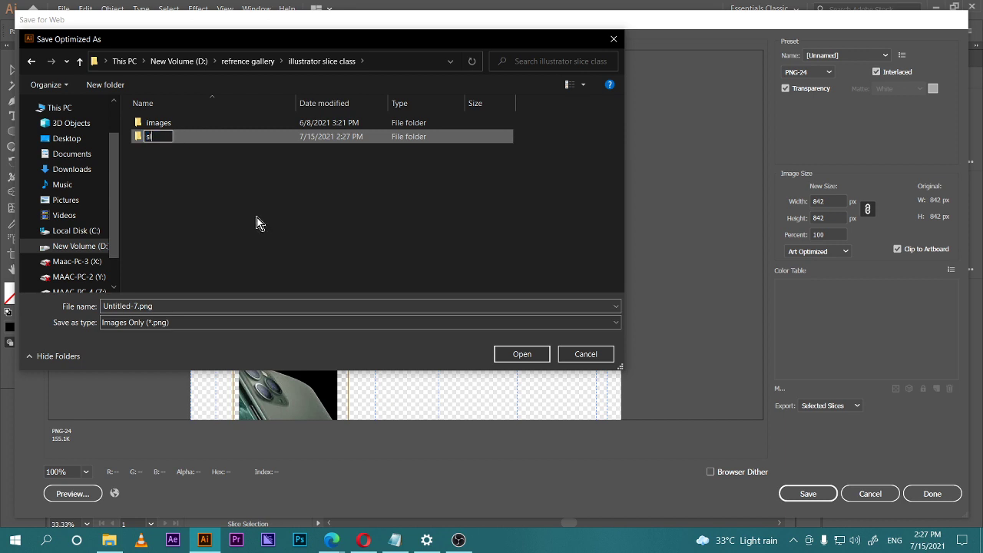
type("ice2")
key("Return")
double_click(187, 138)
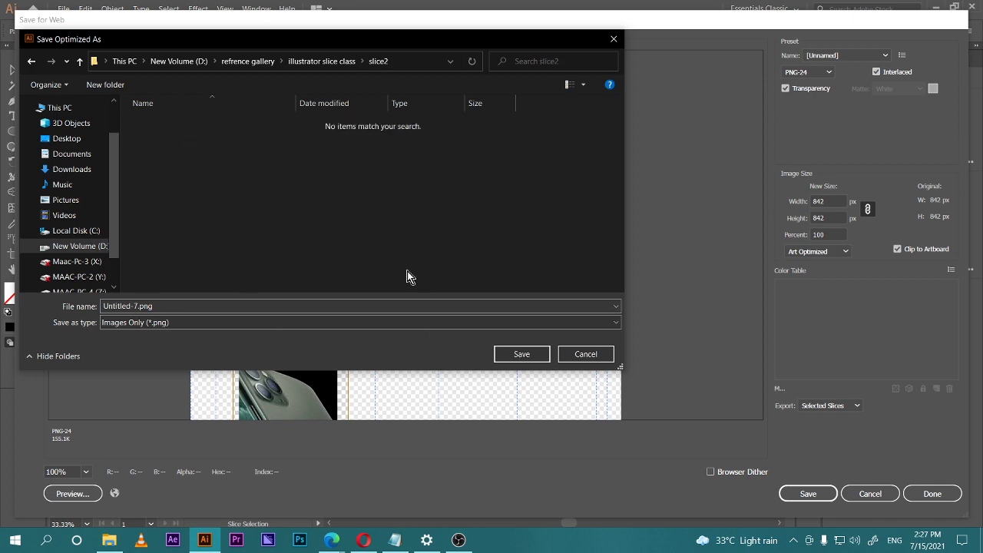
left_click(515, 359)
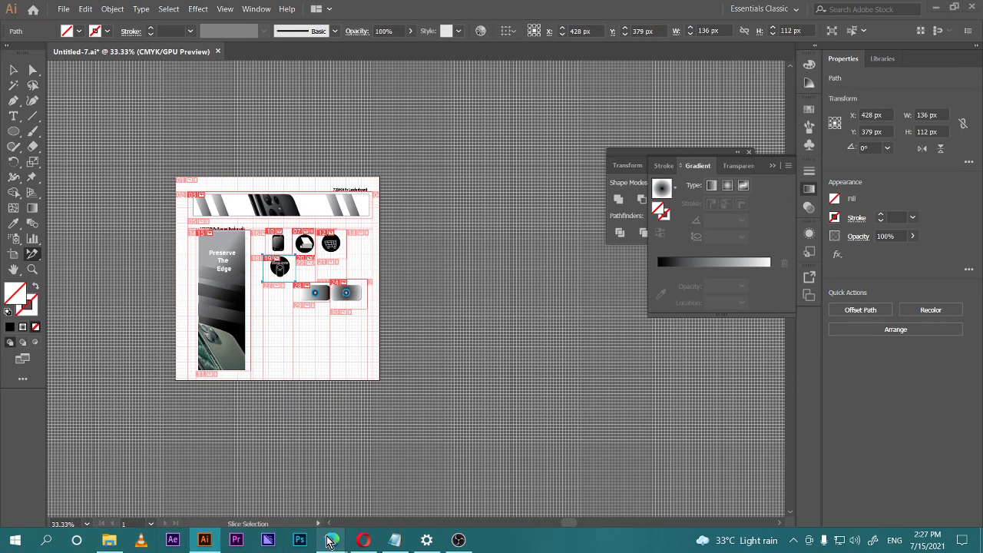
Switch to File Explorer and open the exported images folder inside illustrator slice class > slice2.
mouse_move(329, 541)
left_click(305, 496)
left_click(109, 540)
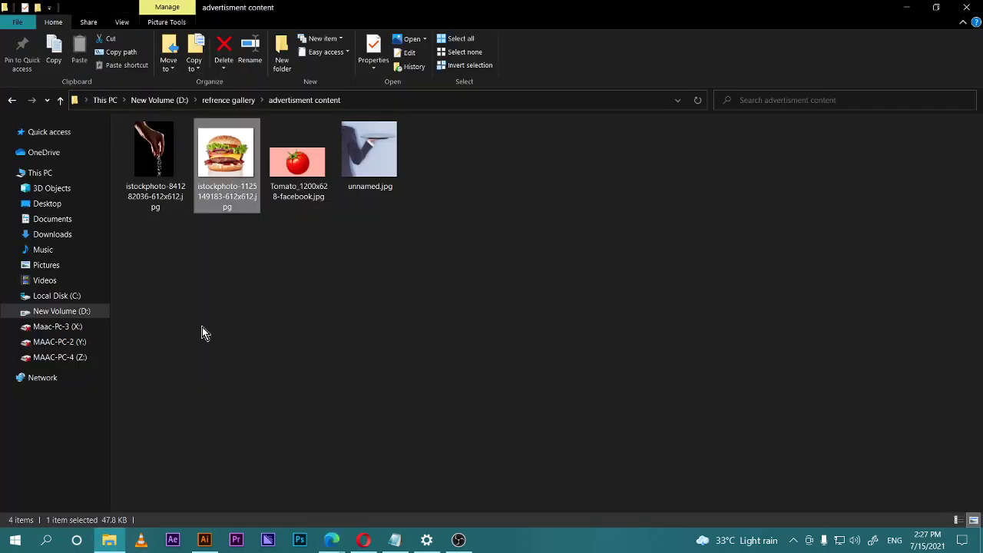
left_click(59, 100)
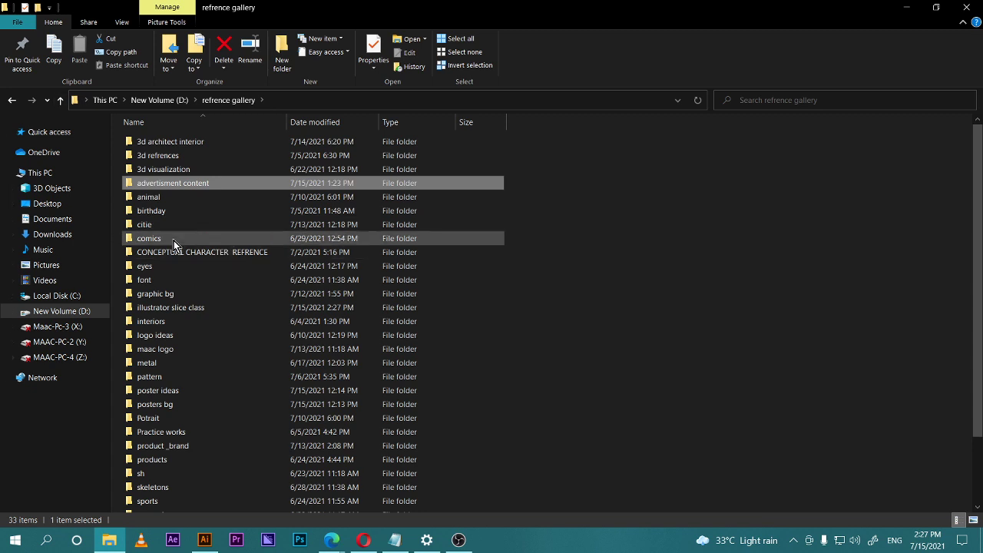
double_click(175, 307)
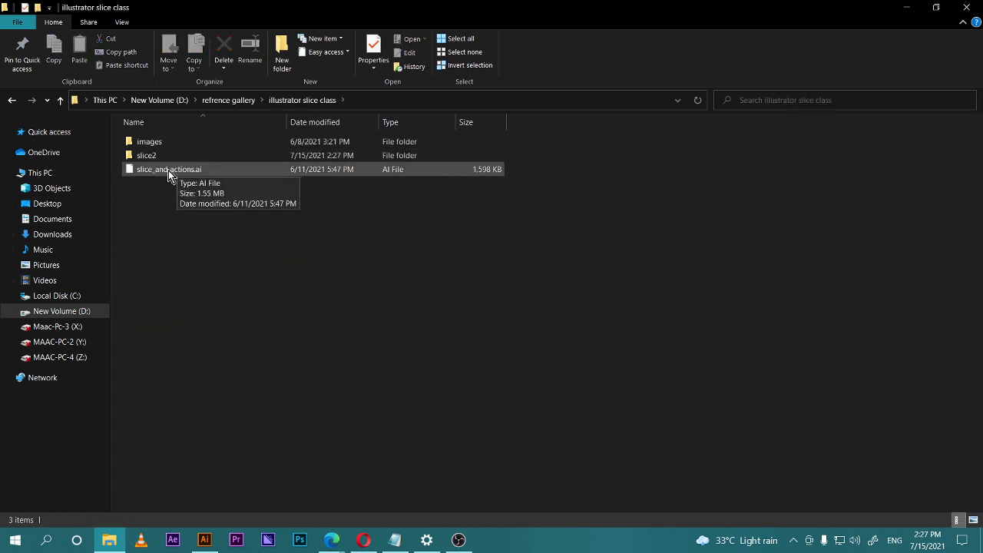
double_click(160, 156)
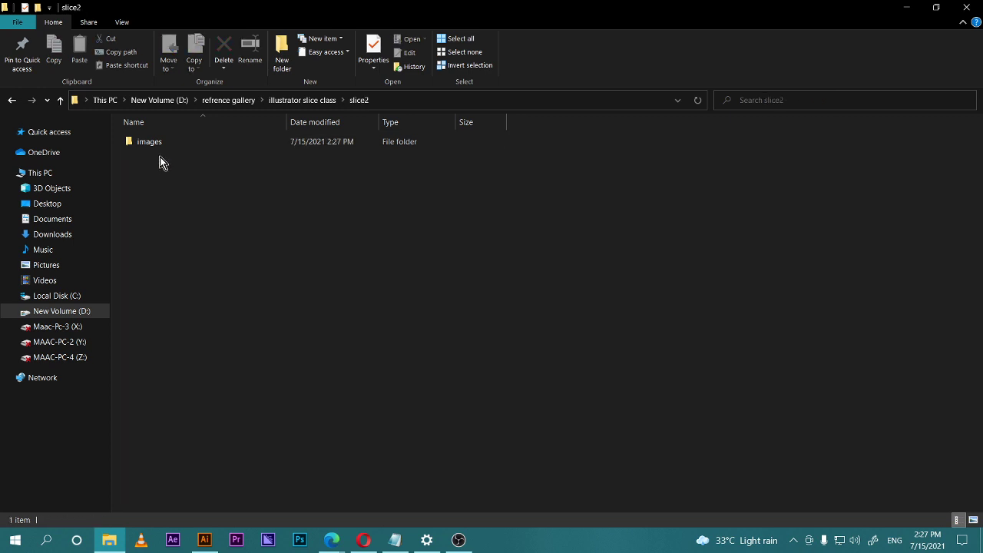
double_click(175, 146)
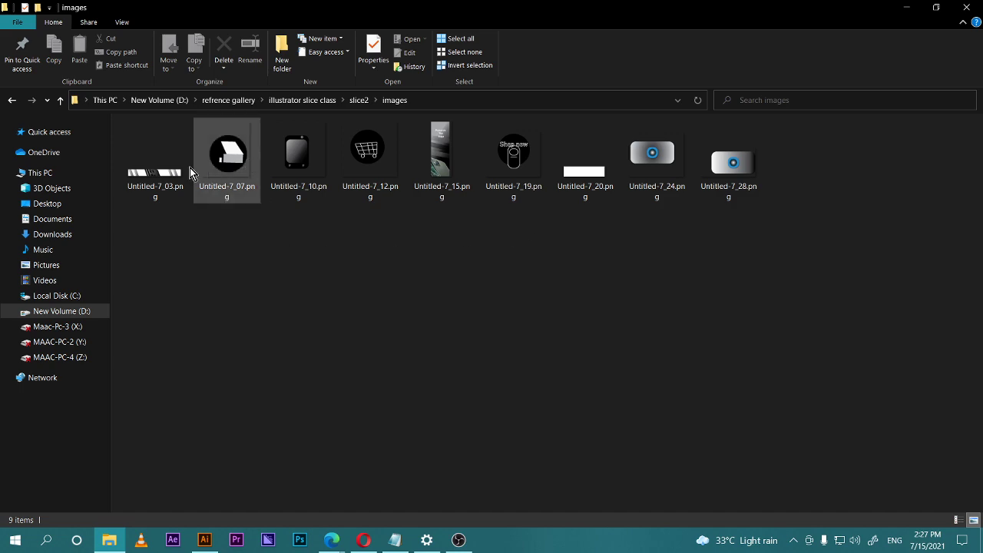
Open Untitled-7_03.png in Photos and page through all the exported slice images back to the leaderboard.
double_click(159, 167)
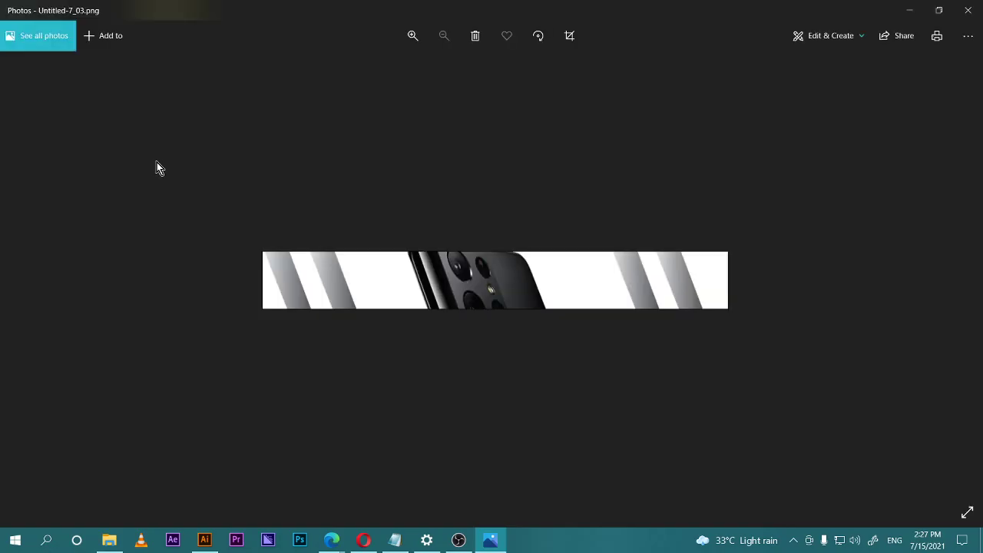
key("Right")
key("Right")
key("Right")
key("Right")
key("Right")
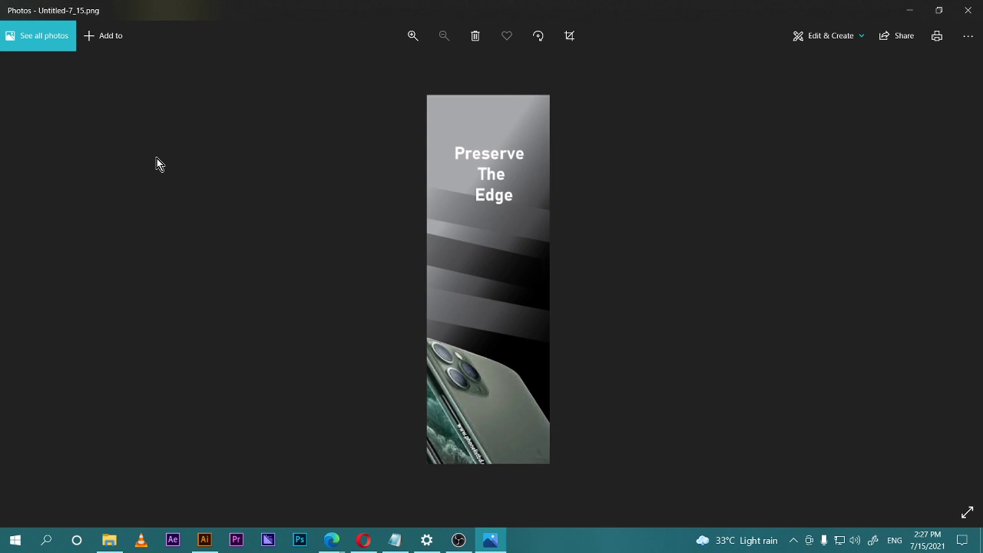
key("Right")
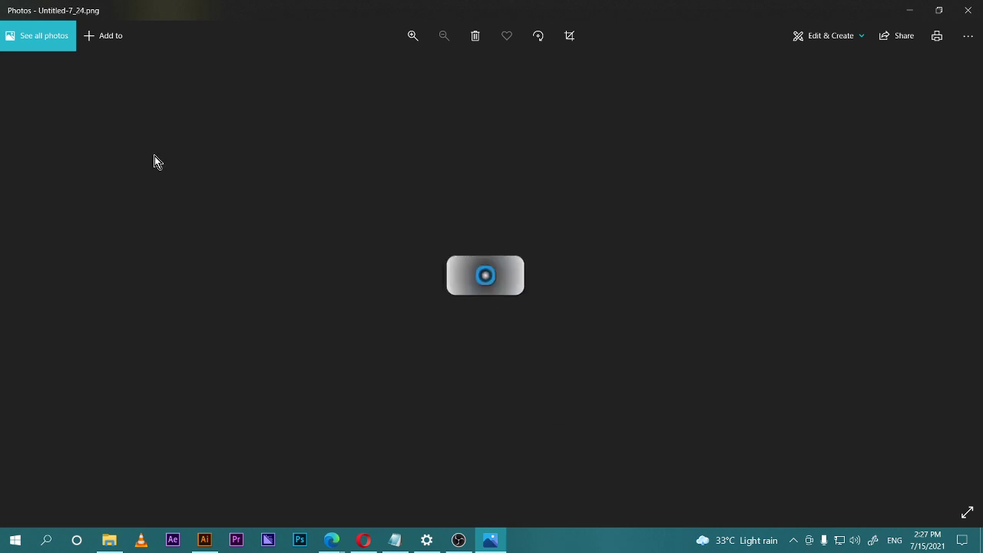
key("Right")
key("Right")
key("Right")
key("Right")
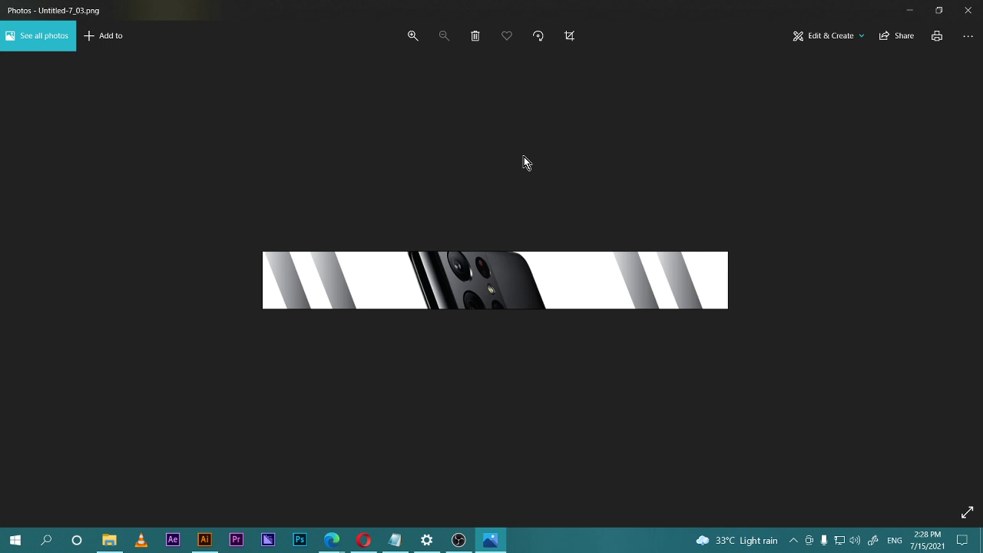
Switch to the Google Meet call in the browser and mute the microphone.
mouse_move(339, 530)
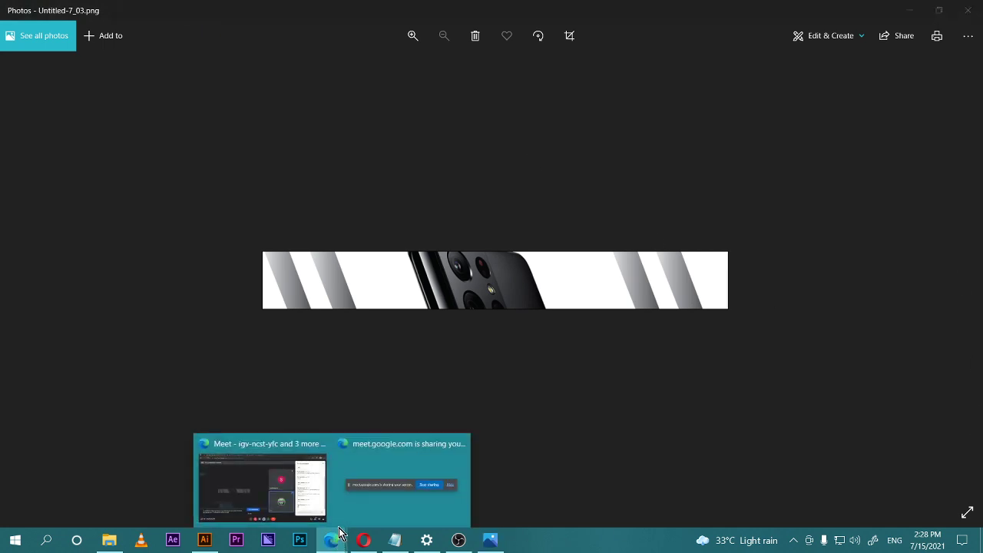
left_click(262, 480)
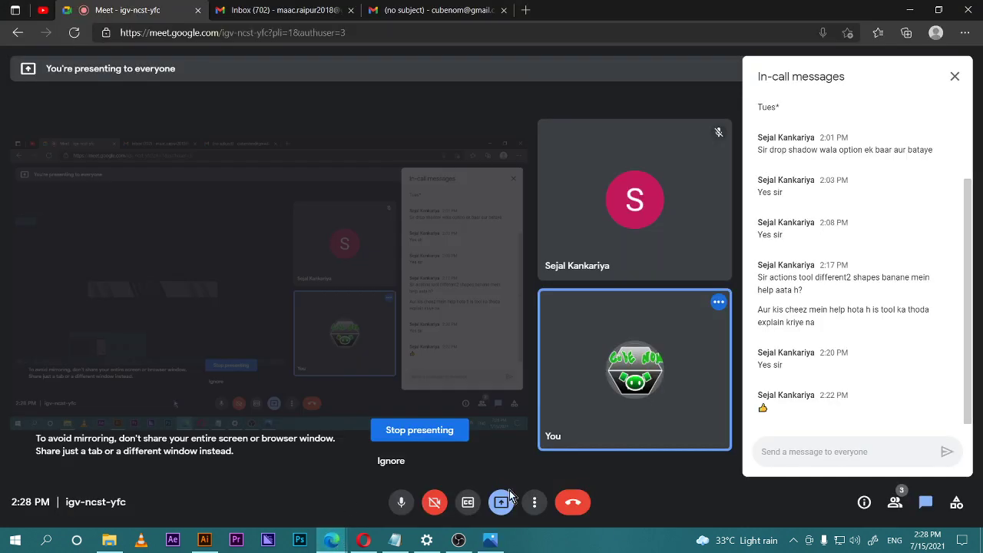
left_click(402, 506)
mouse_move(606, 204)
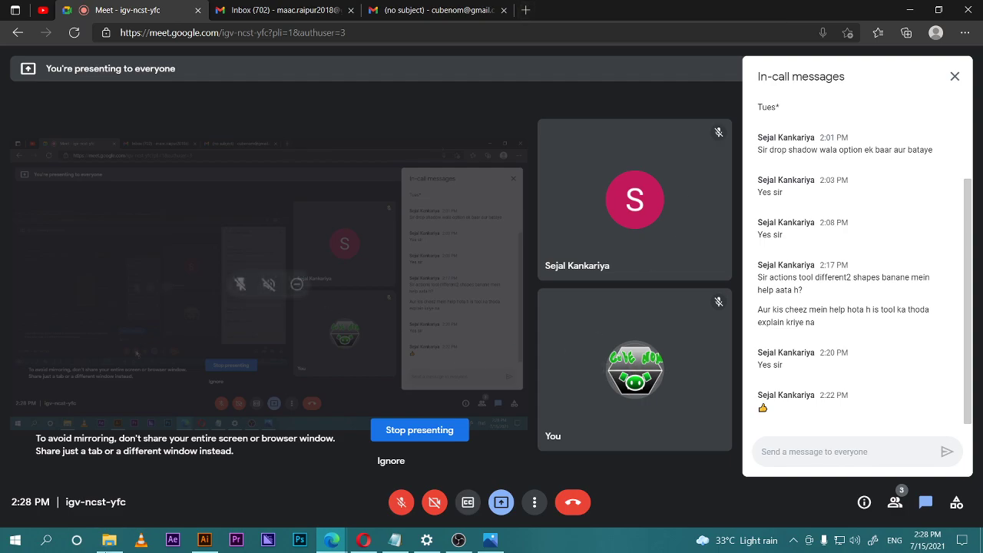
left_click(204, 540)
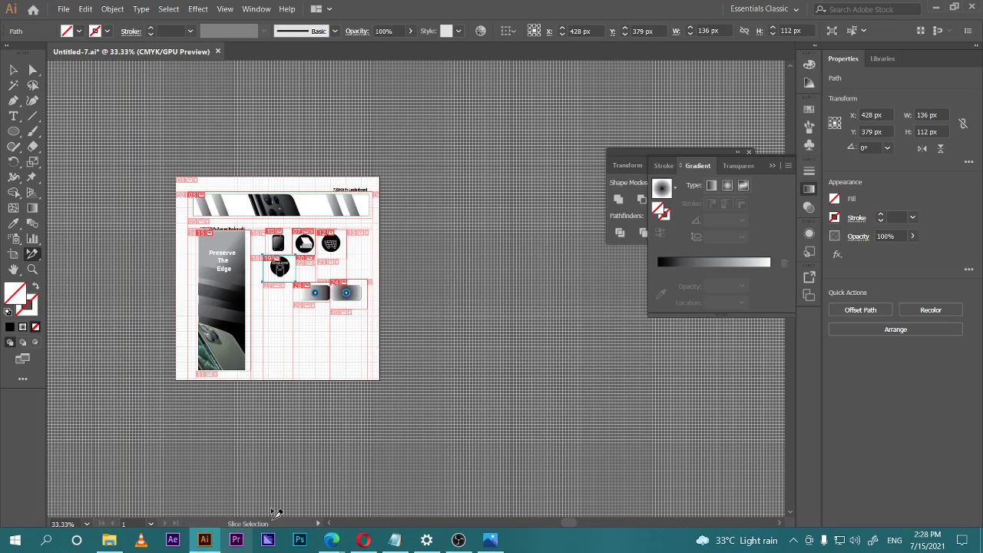
left_click(109, 540)
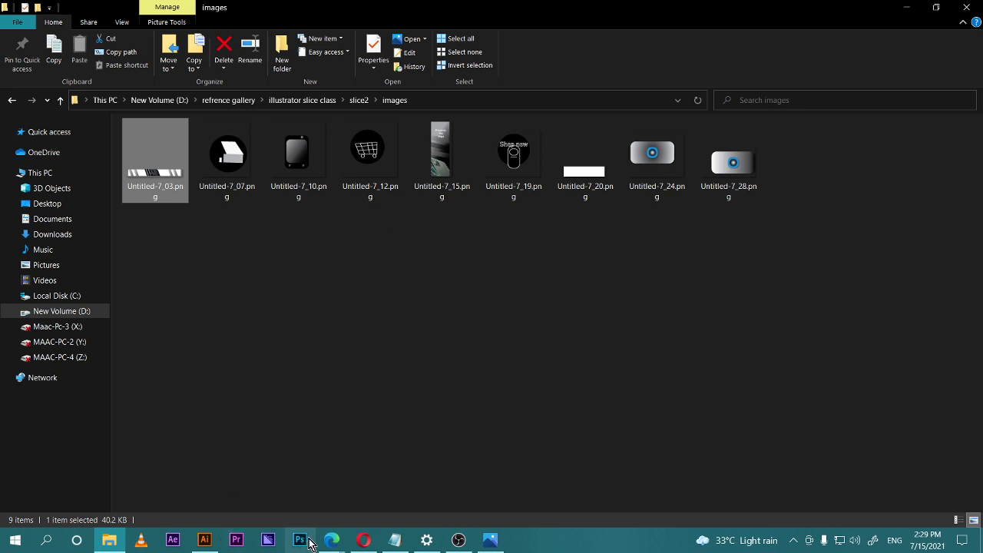
mouse_move(332, 540)
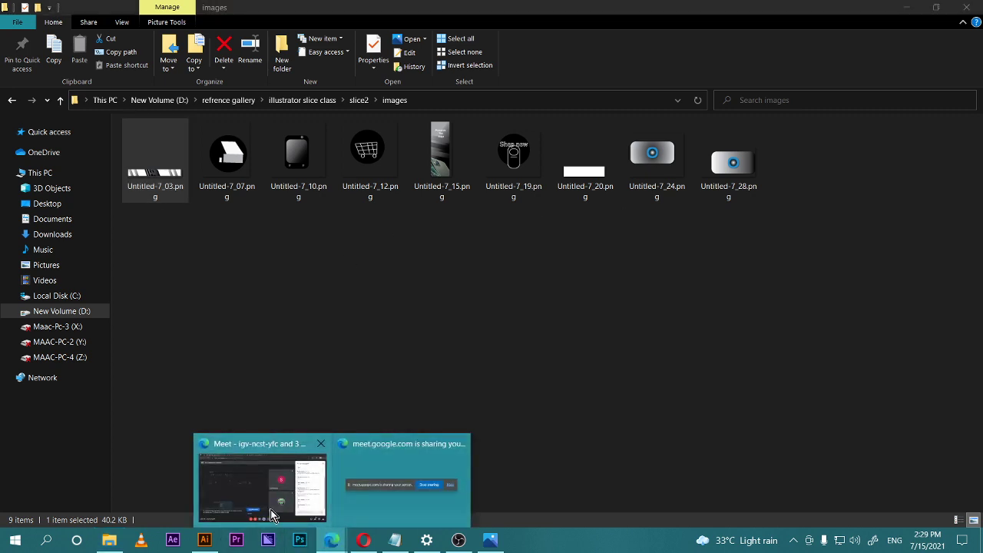
left_click(261, 480)
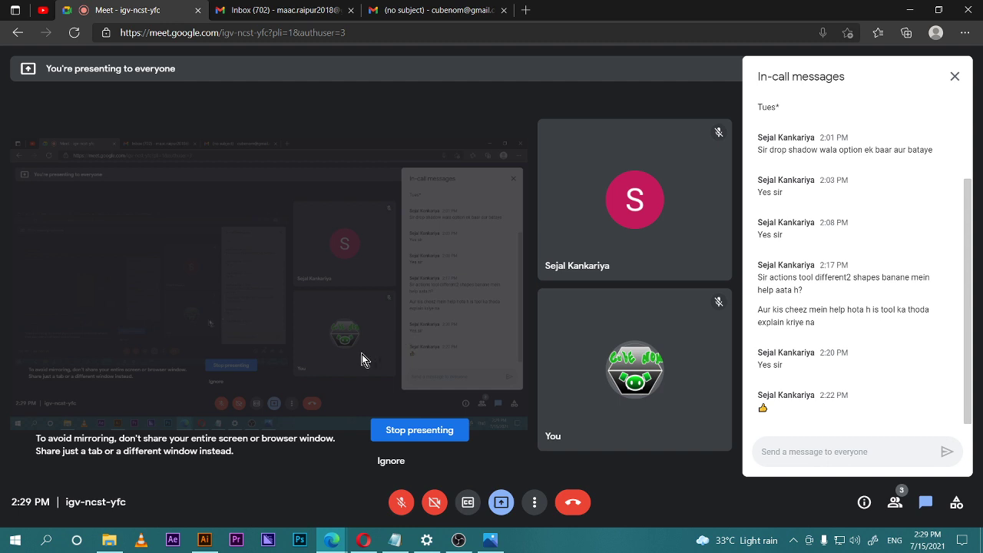
mouse_move(460, 542)
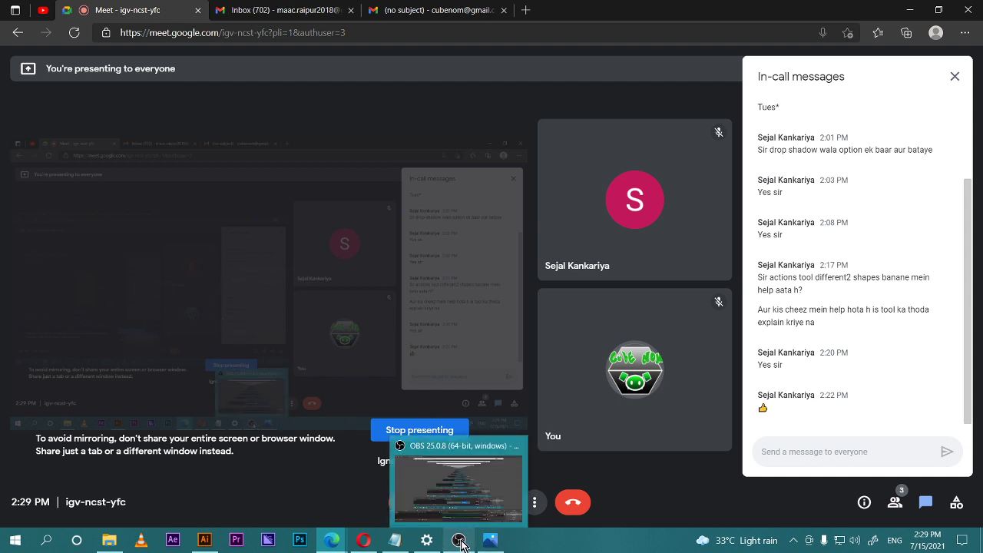
left_click(433, 496)
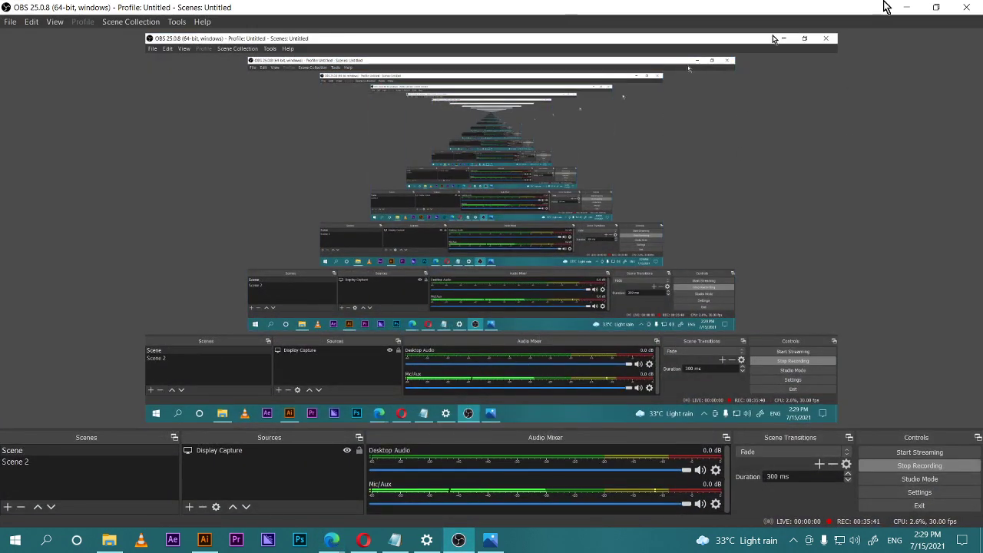
left_click(906, 8)
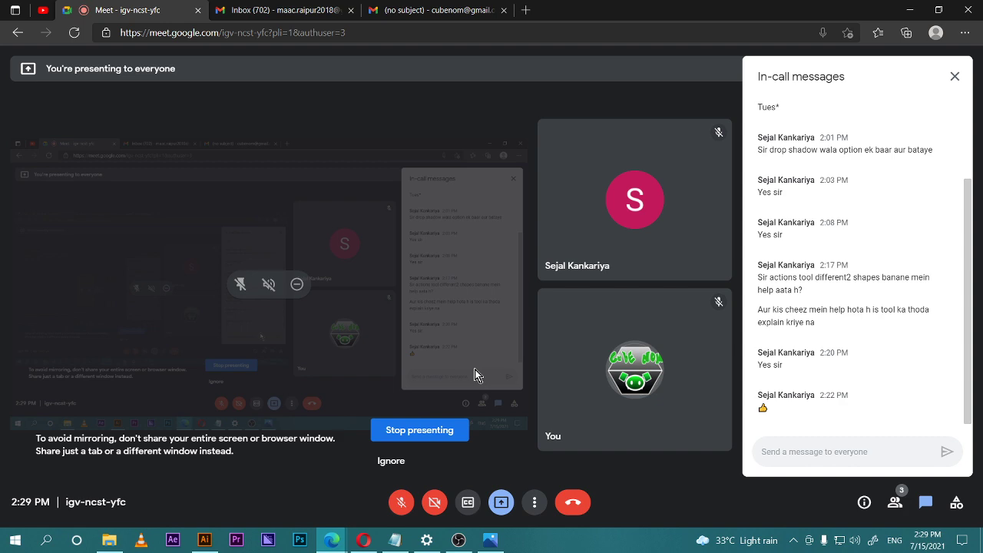
Switch to Illustrator and use the Selection tool to deselect the Shop now slice, leaving the view at 66.67%.
left_click(204, 540)
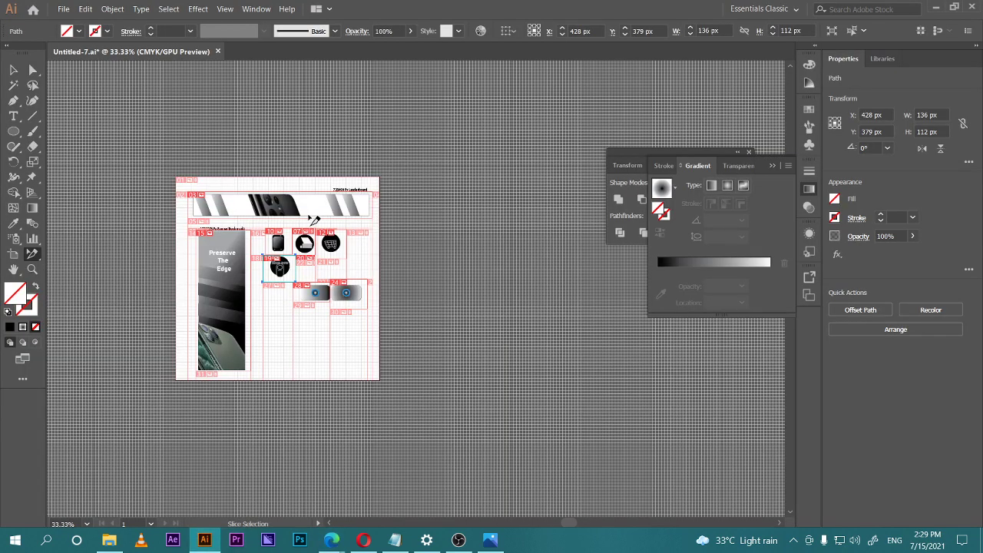
left_click(13, 69)
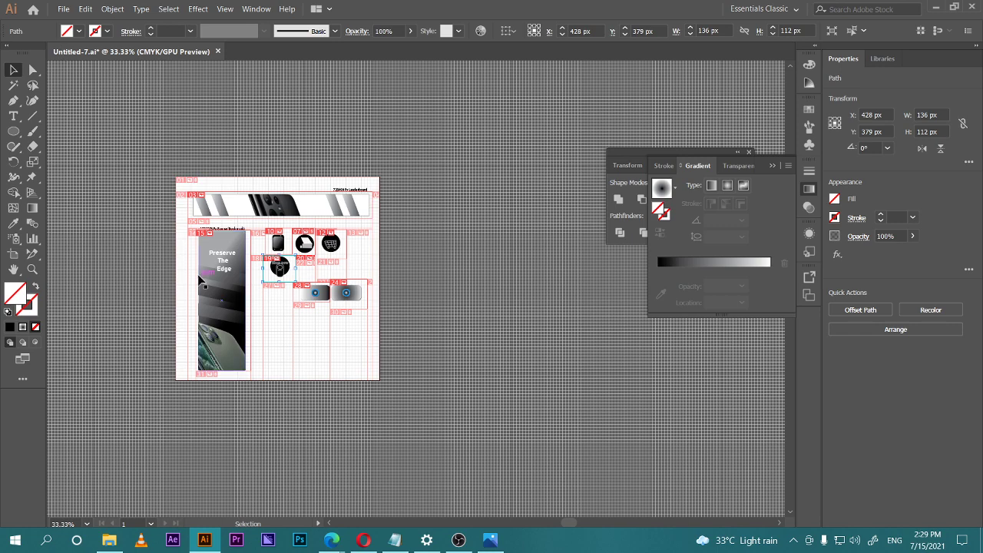
key("ctrl+1")
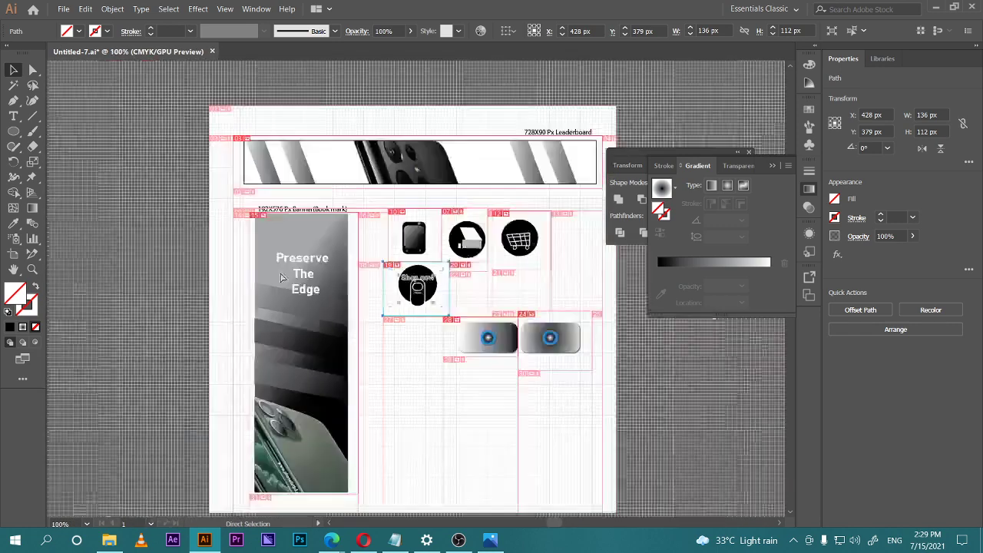
key("ctrl+minus")
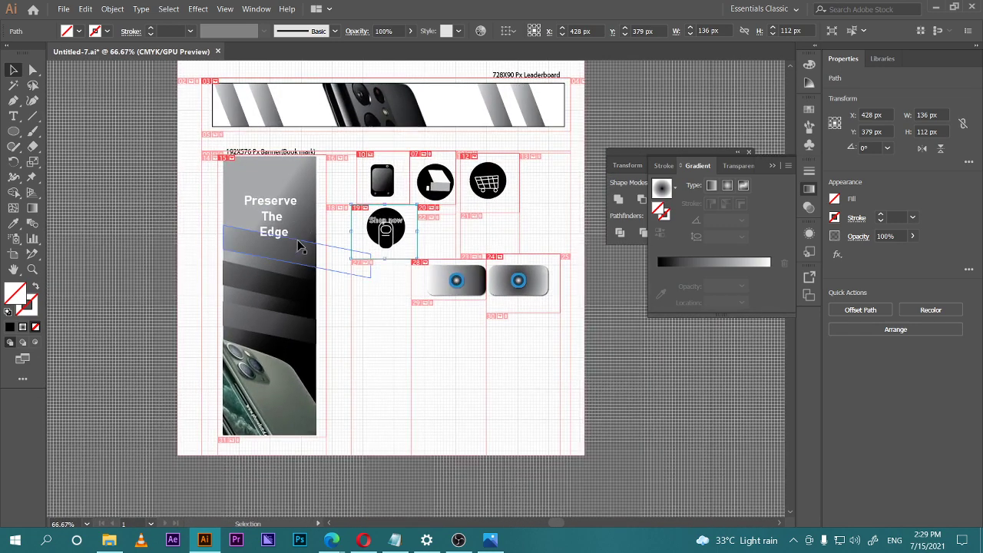
key("ctrl+plus")
left_click_drag(348, 292, 350, 279)
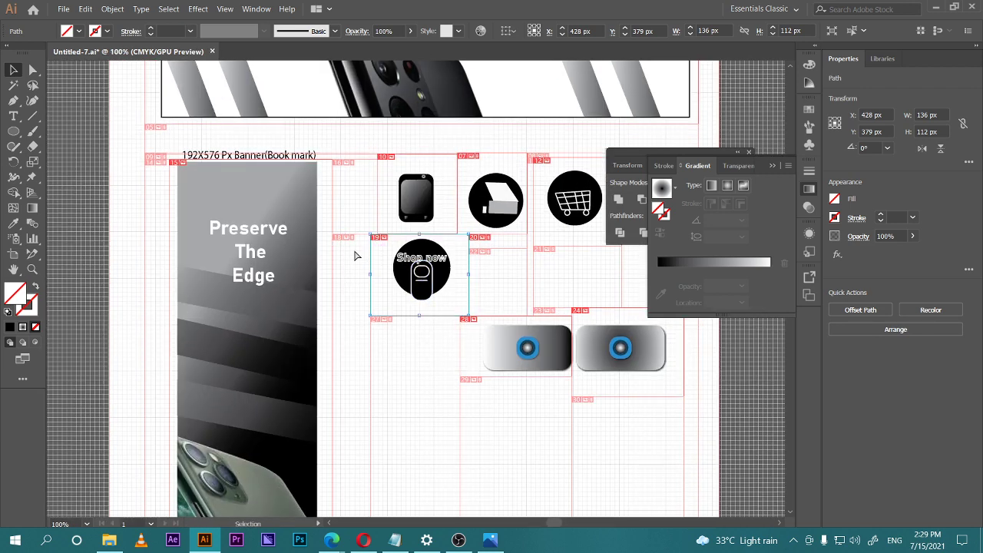
key("ctrl+minus")
left_click(124, 176)
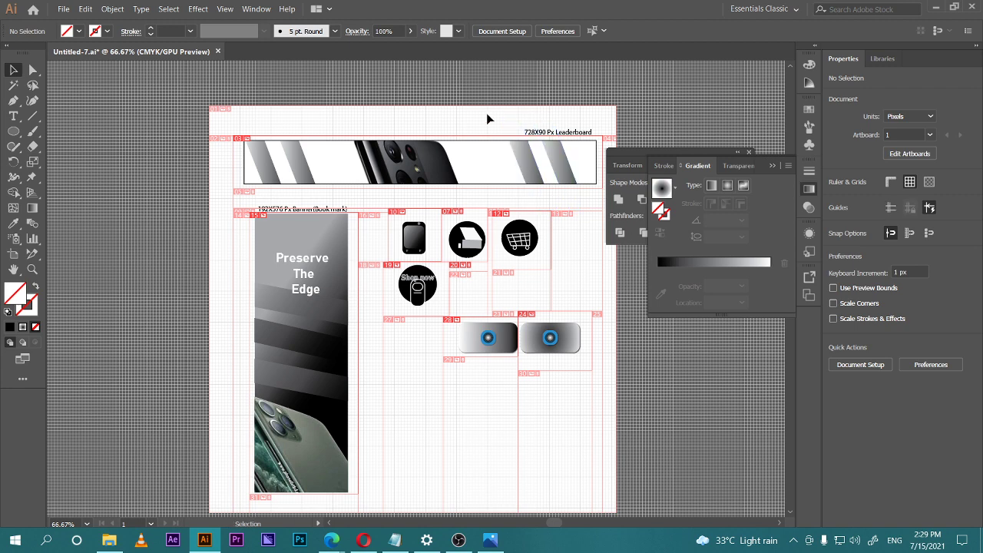
Return to the Google Meet call in the browser and unmute the microphone.
mouse_move(332, 539)
left_click(284, 453)
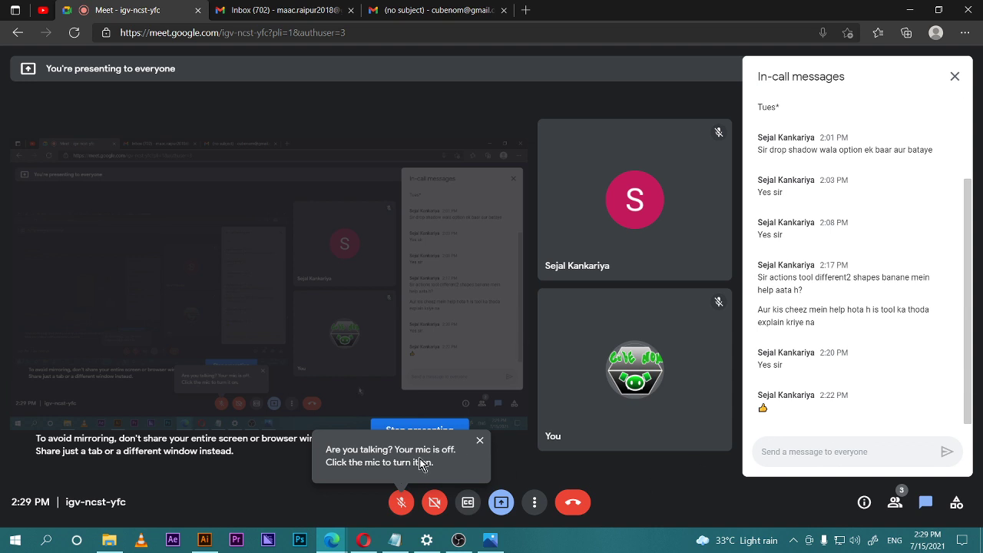
left_click(401, 502)
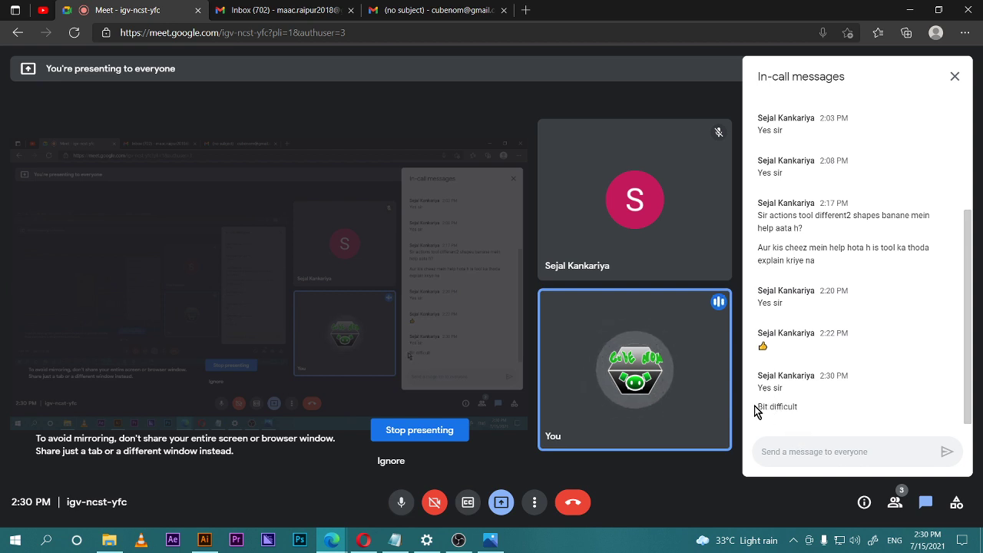
Highlight the newest in-call chat messages to read the participant's feedback.
mouse_move(756, 411)
left_mouse_down()
mouse_move(812, 412)
mouse_move(772, 401)
left_mouse_up()
left_click(812, 413)
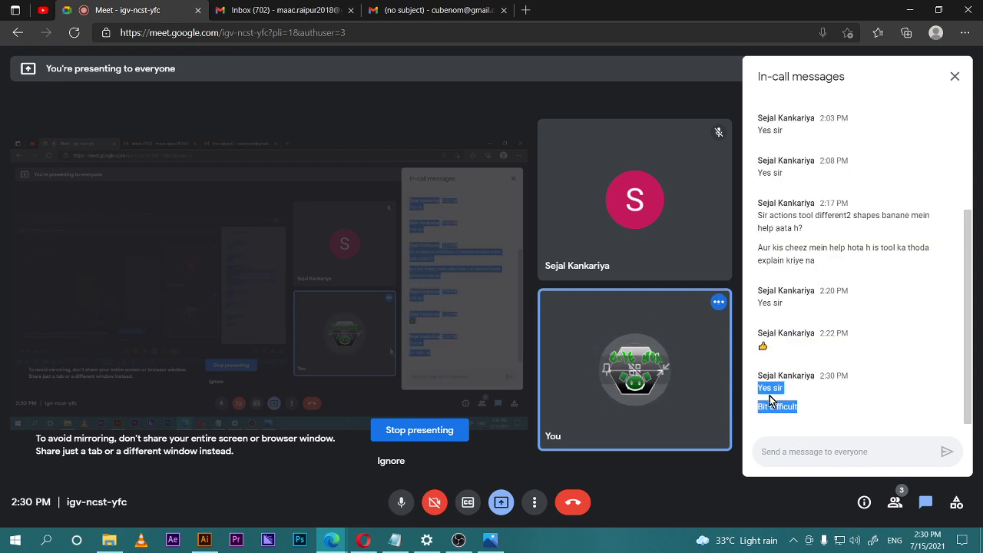
left_click(827, 430)
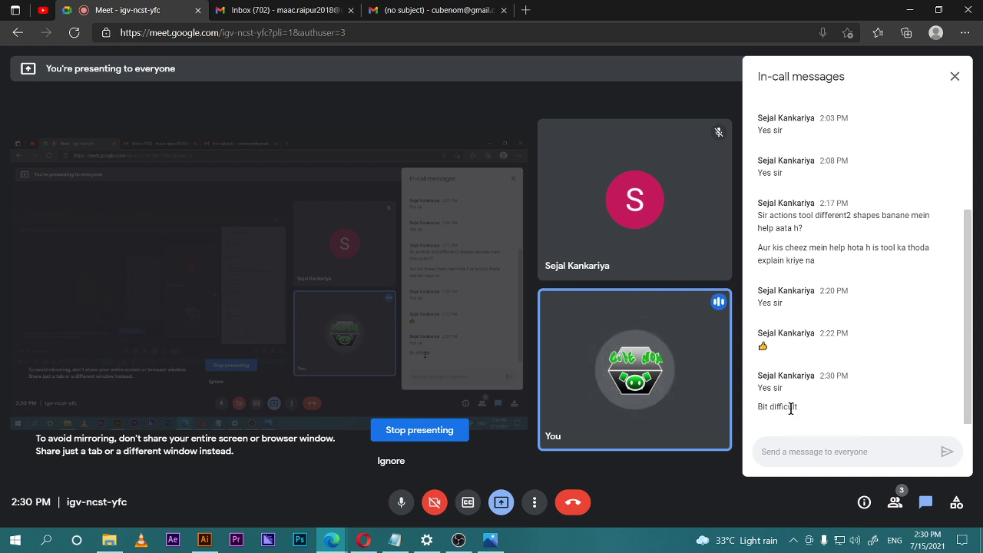
left_click_drag(803, 408, 753, 404)
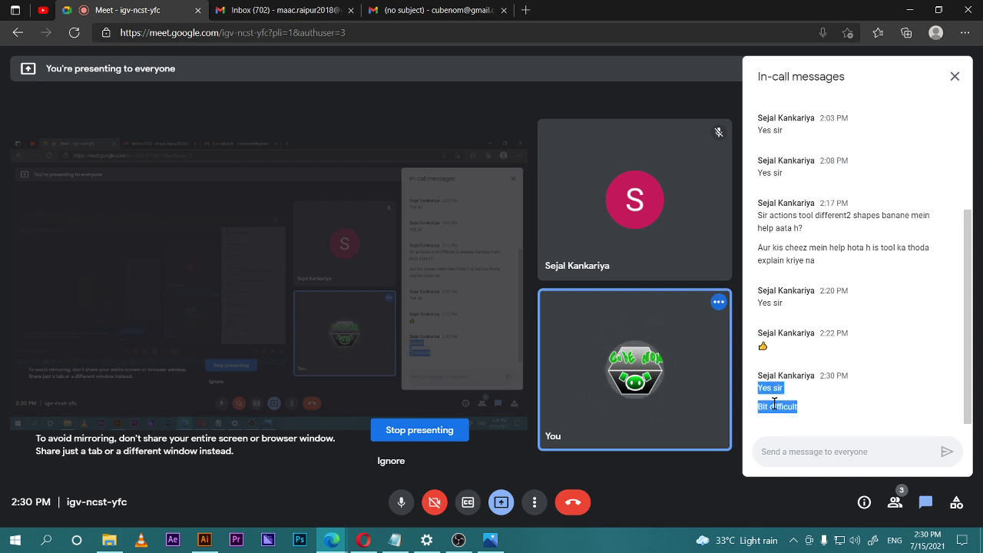